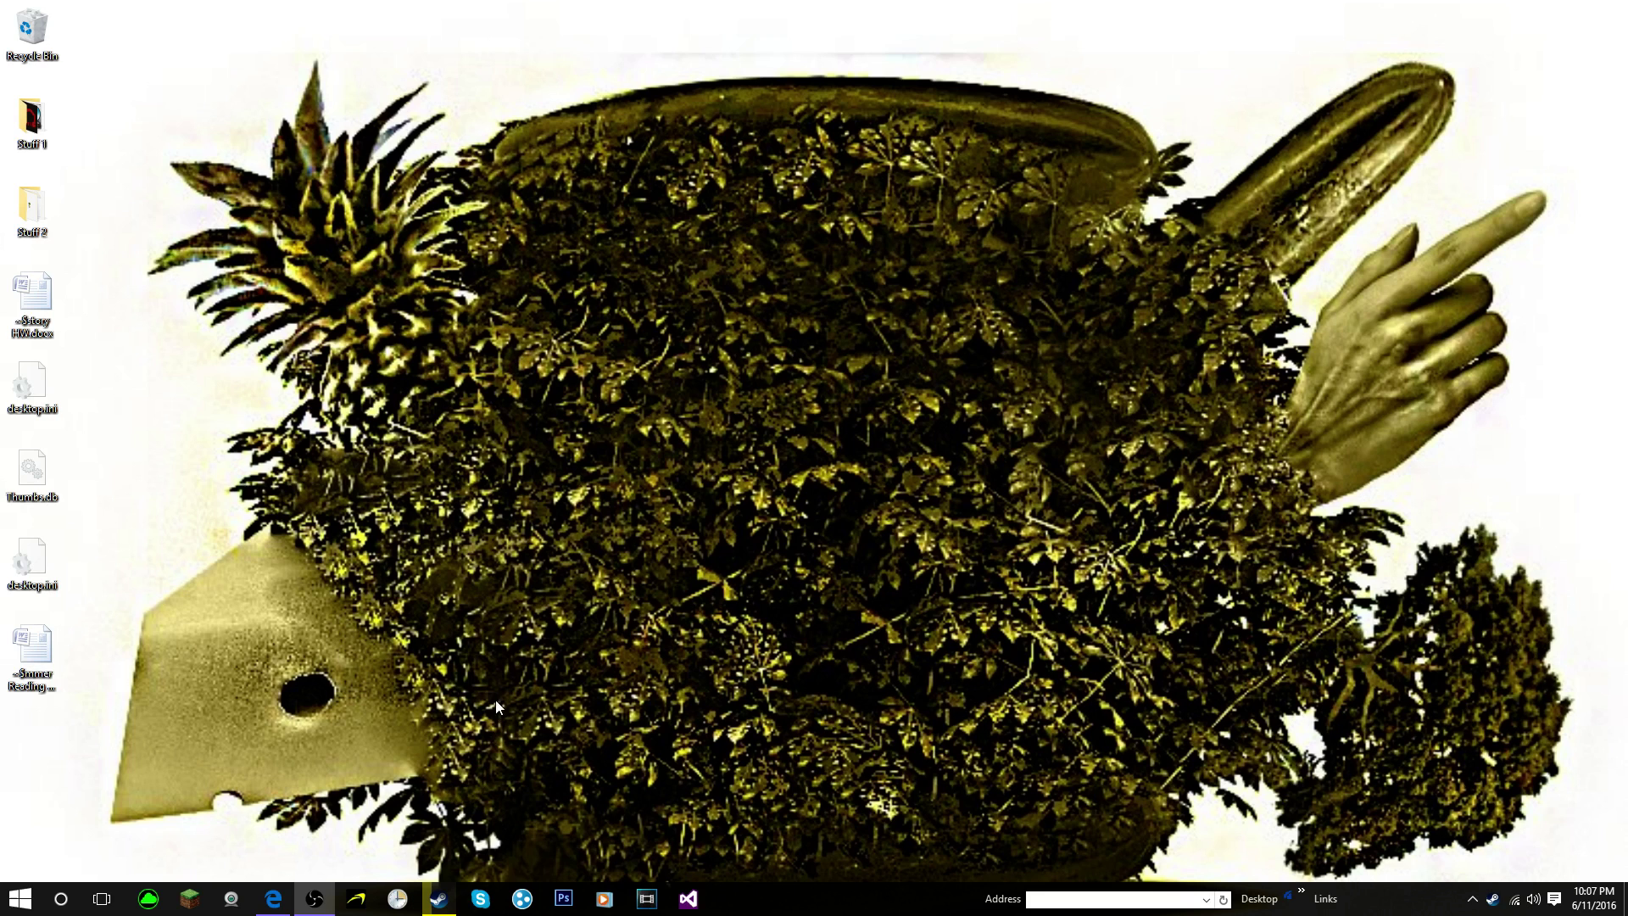
Step: Open File Explorer and go to the Documents folder
left_click(20, 898)
left_click(101, 534)
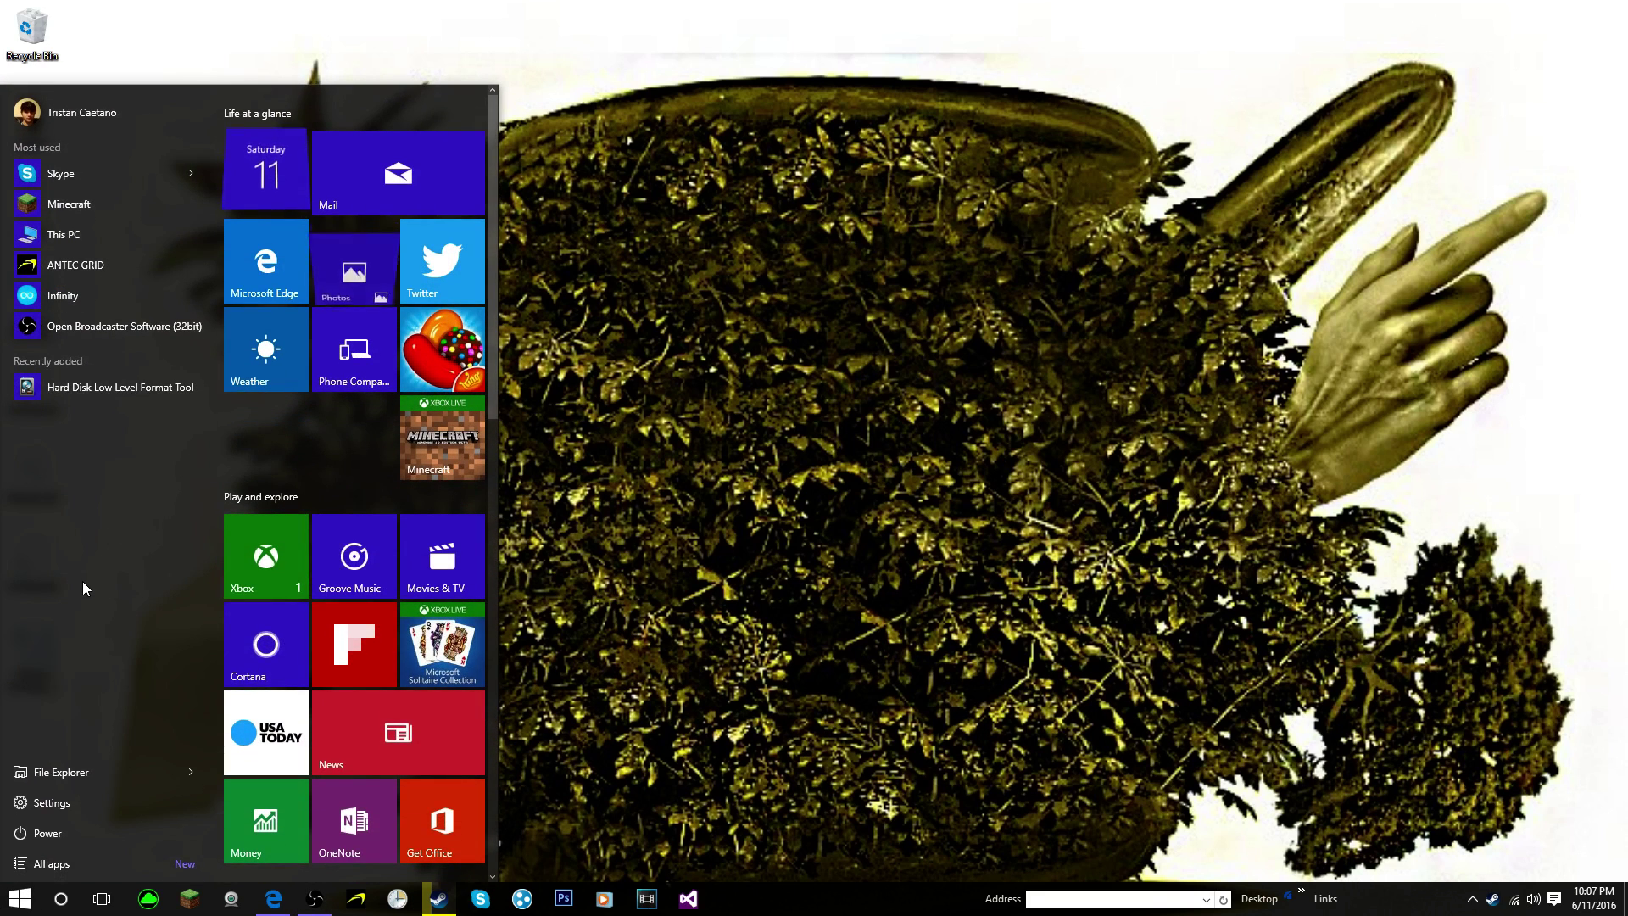
left_click(83, 770)
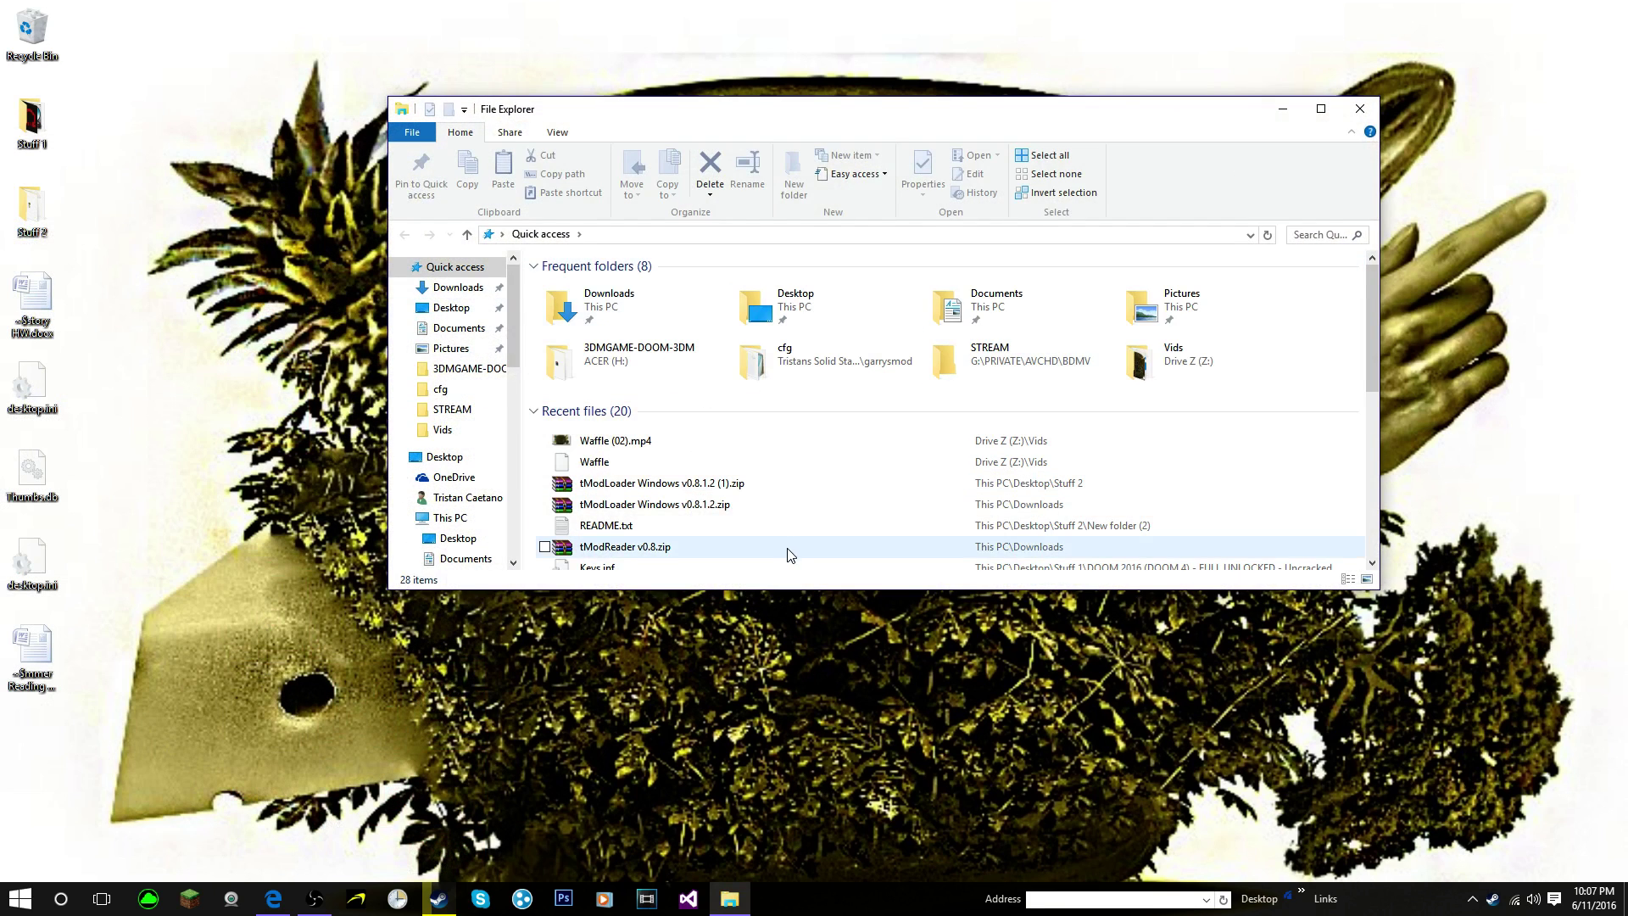
left_click(478, 335)
Step: Open the Terraria folder inside My Games in Documents
scroll(719, 428, "down", 8)
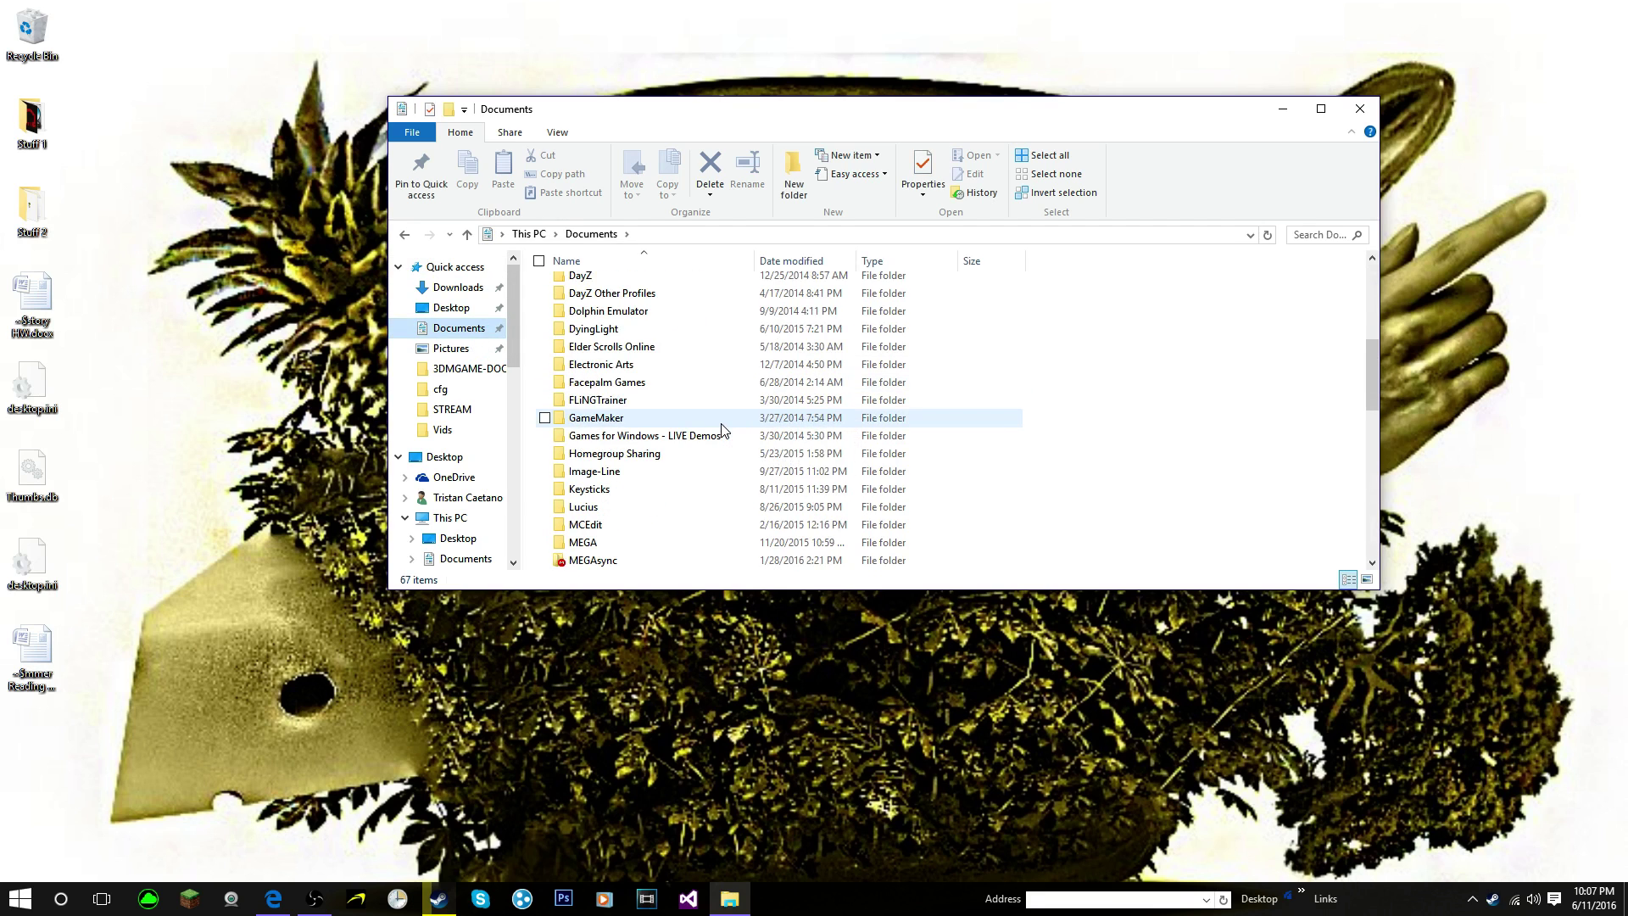
scroll(703, 450, "down", 1)
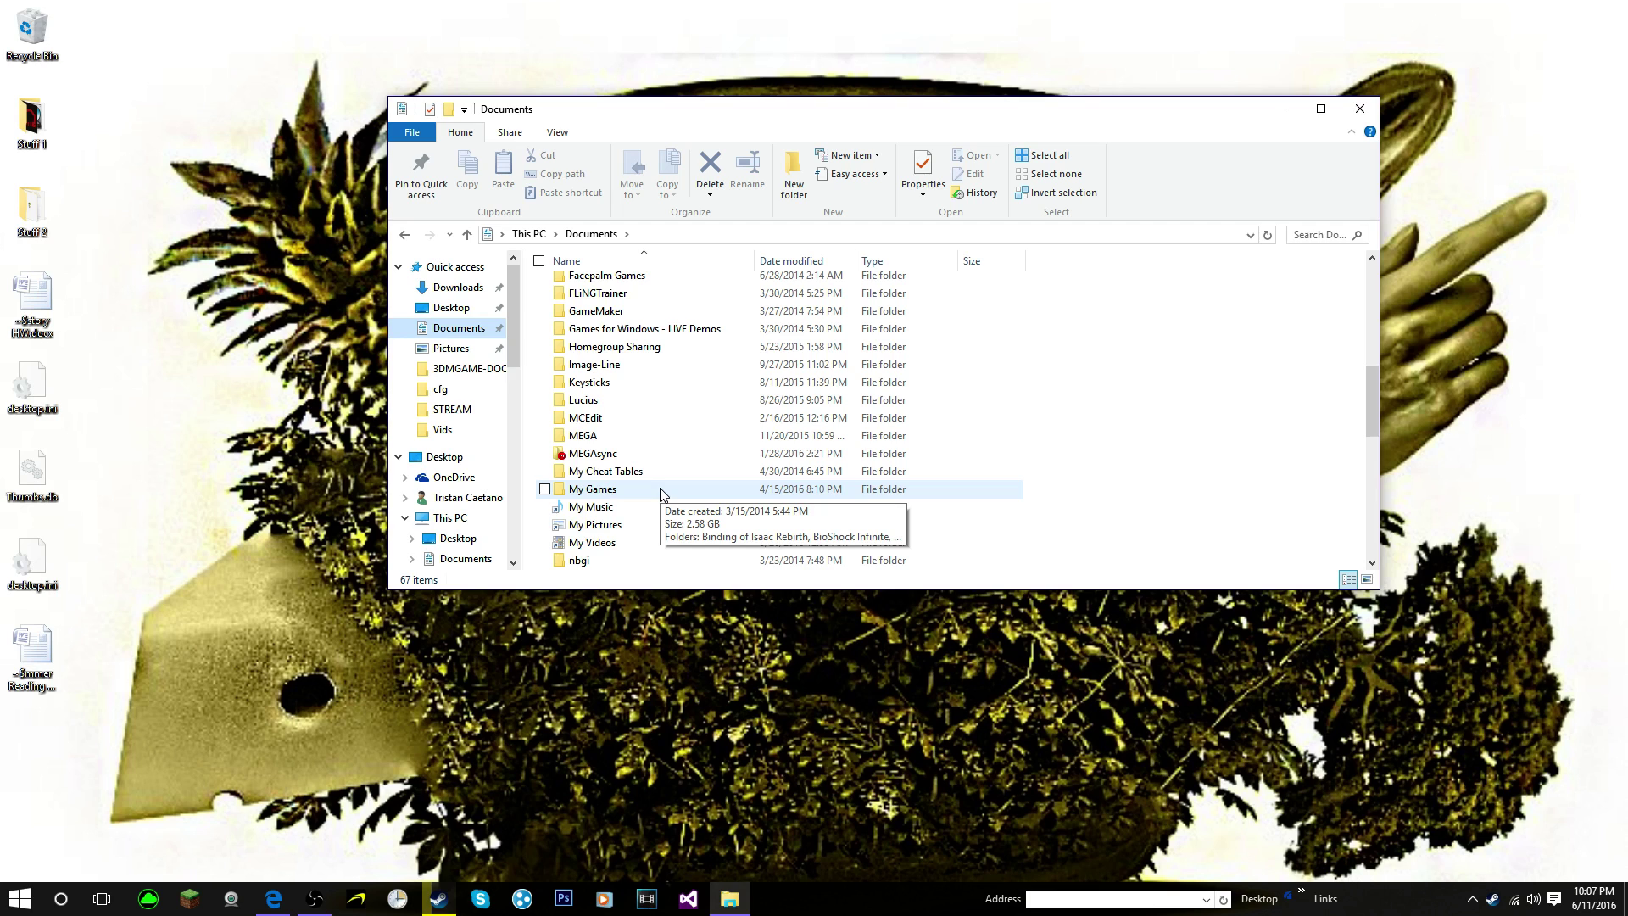
scroll(664, 488, "down", 9)
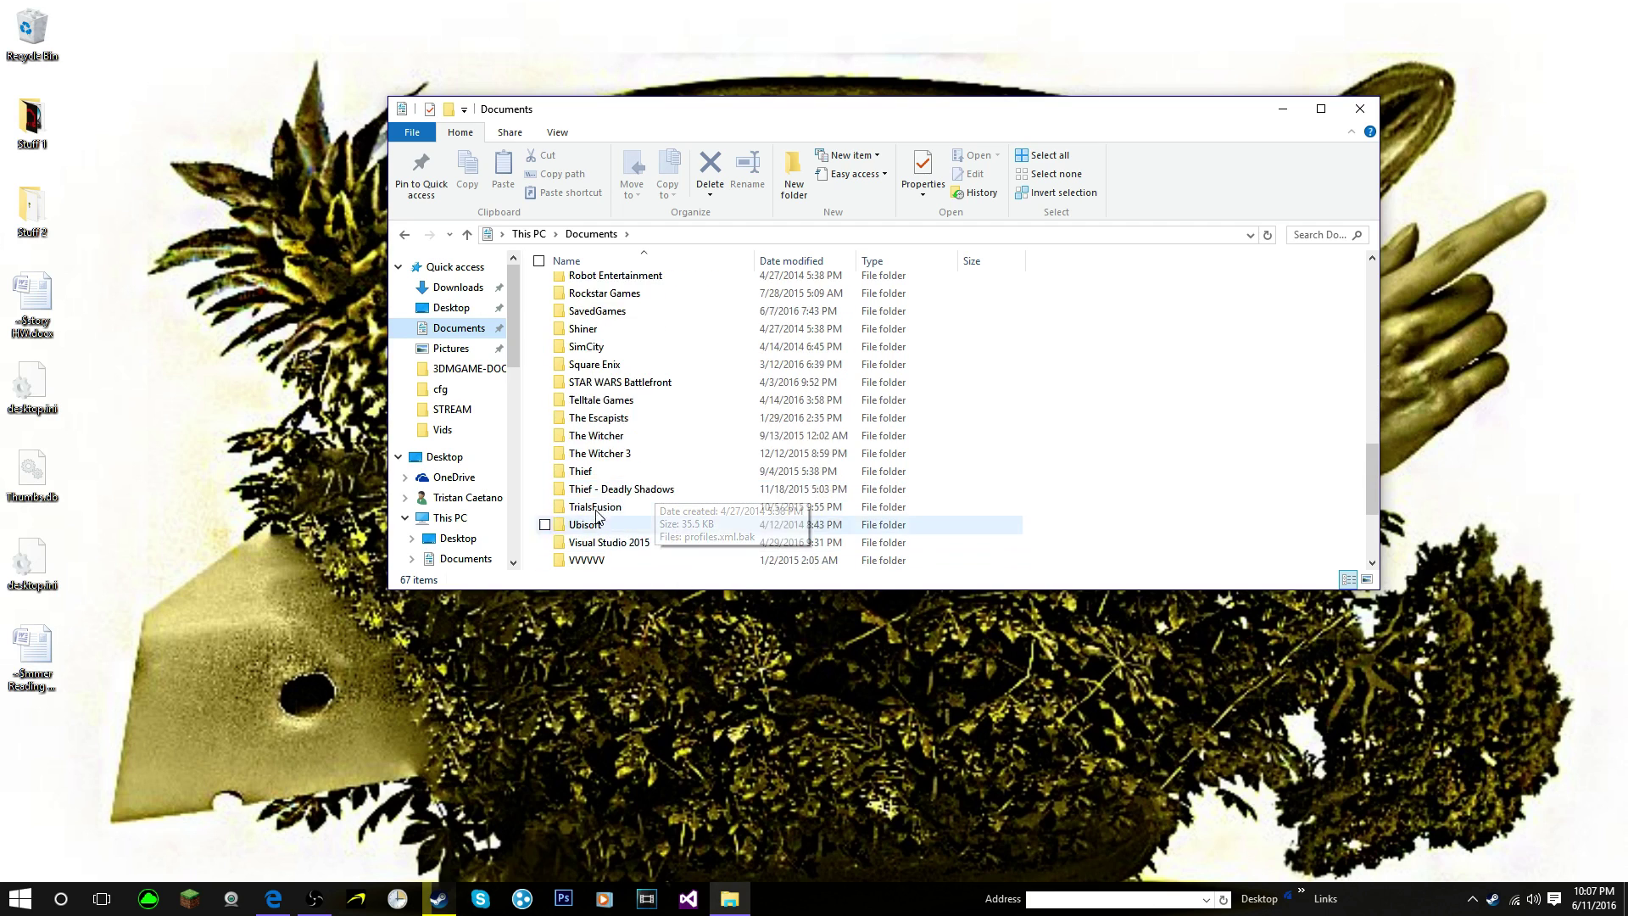
scroll(612, 448, "up", 1)
scroll(612, 448, "up", 6)
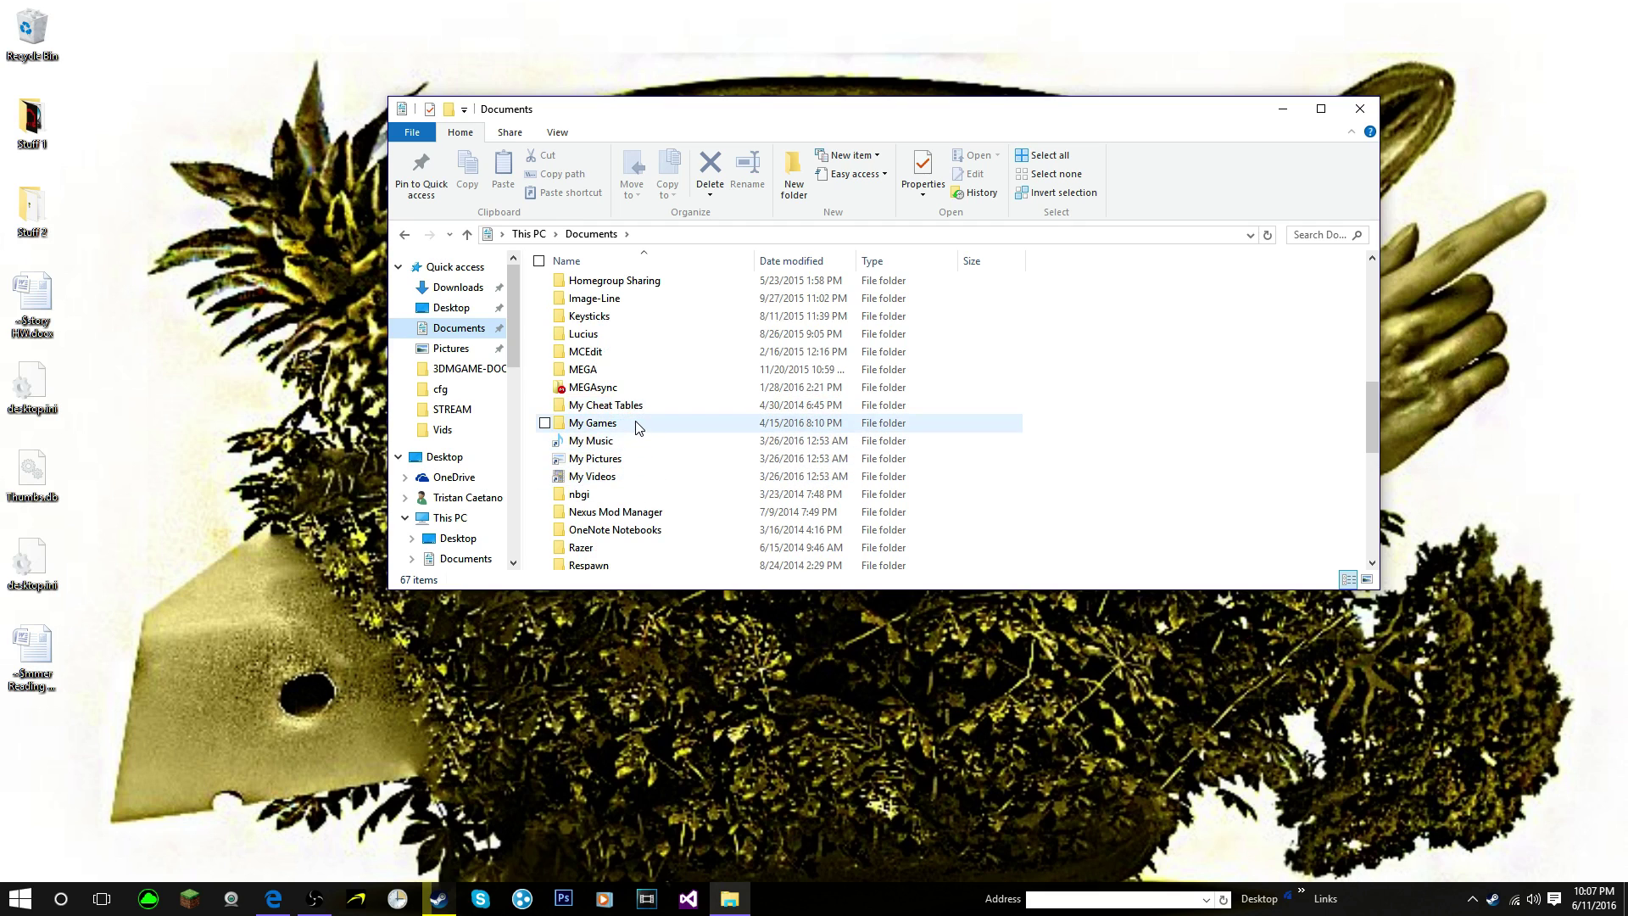
double_click(637, 424)
scroll(642, 424, "down", 5)
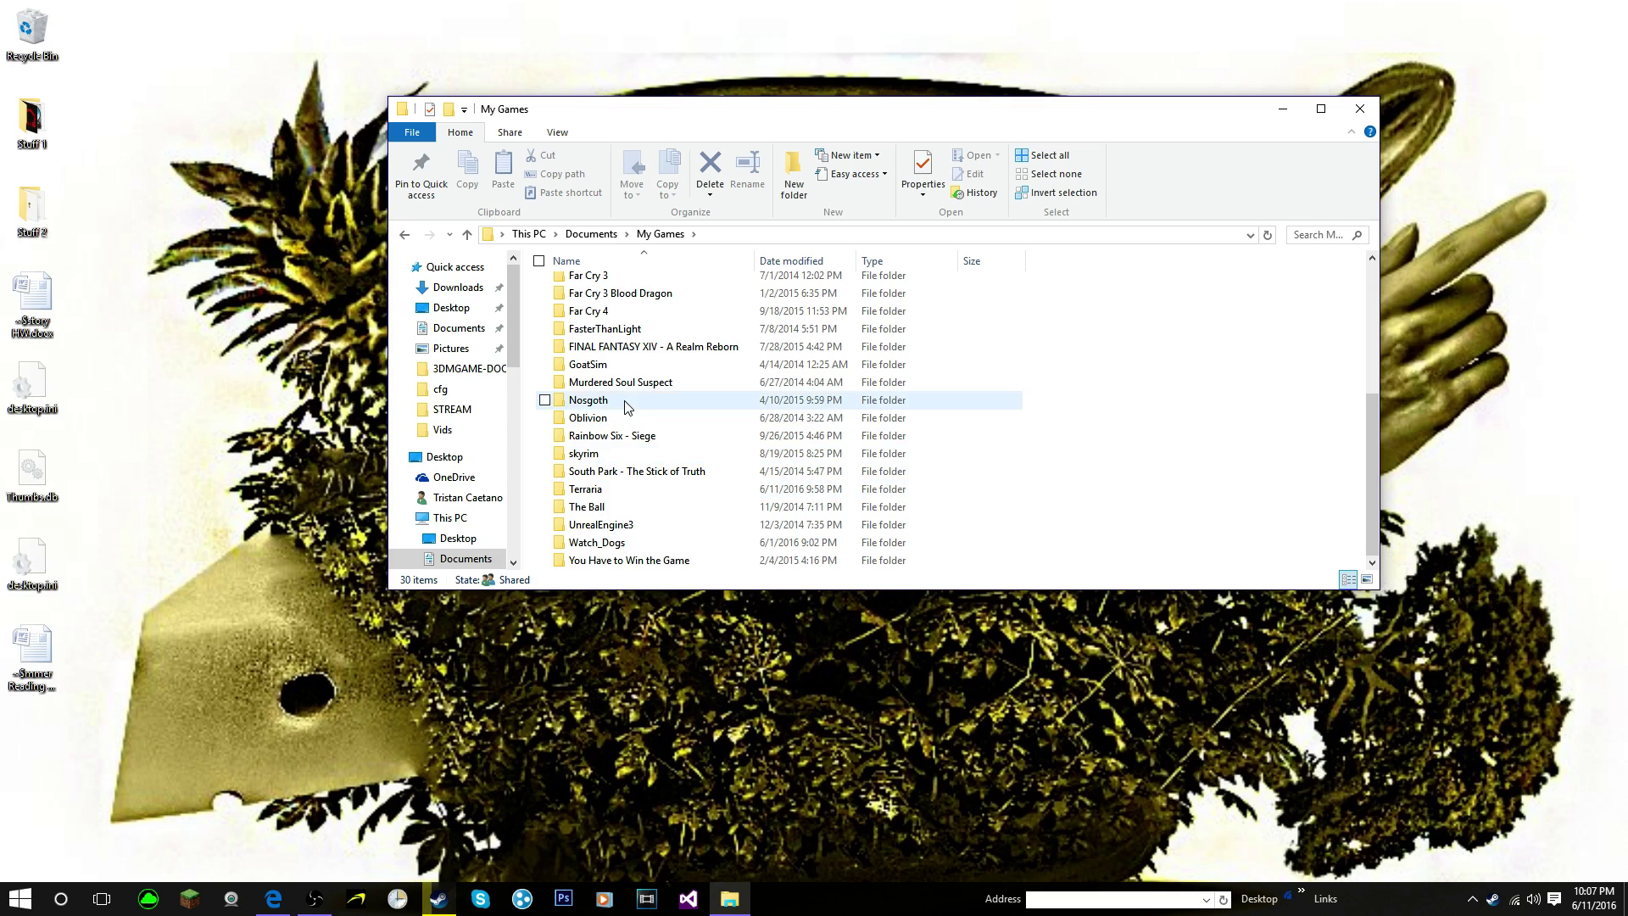
double_click(623, 492)
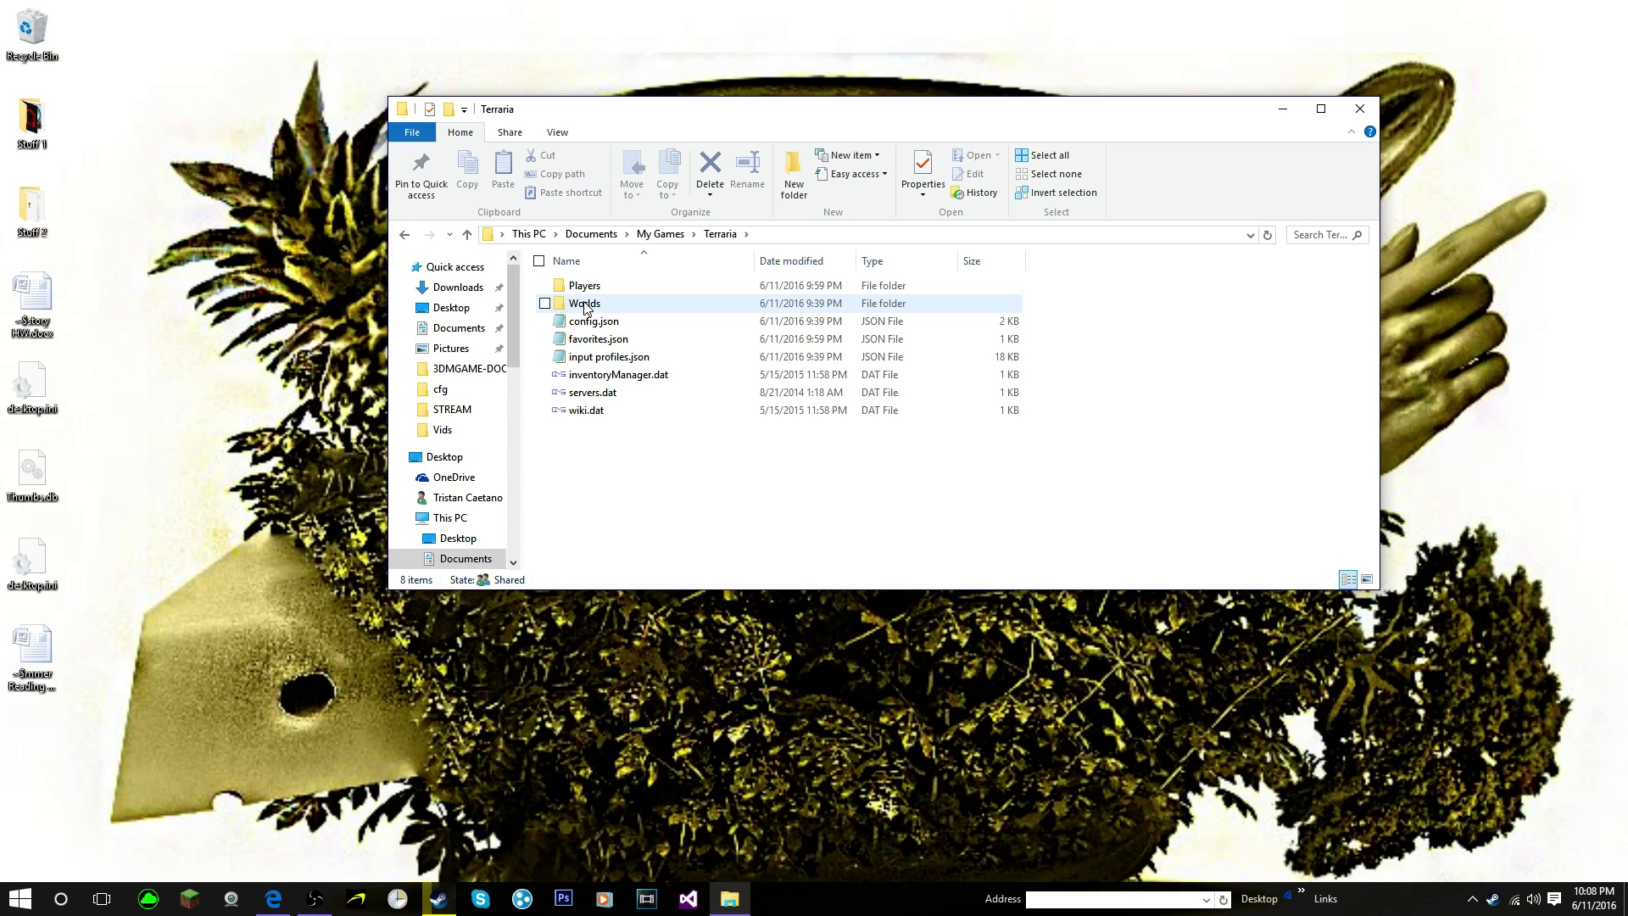
Step: Copy the Players and Worlds folders from the Terraria folder to the clipboard
left_click(544, 303)
left_click(545, 285)
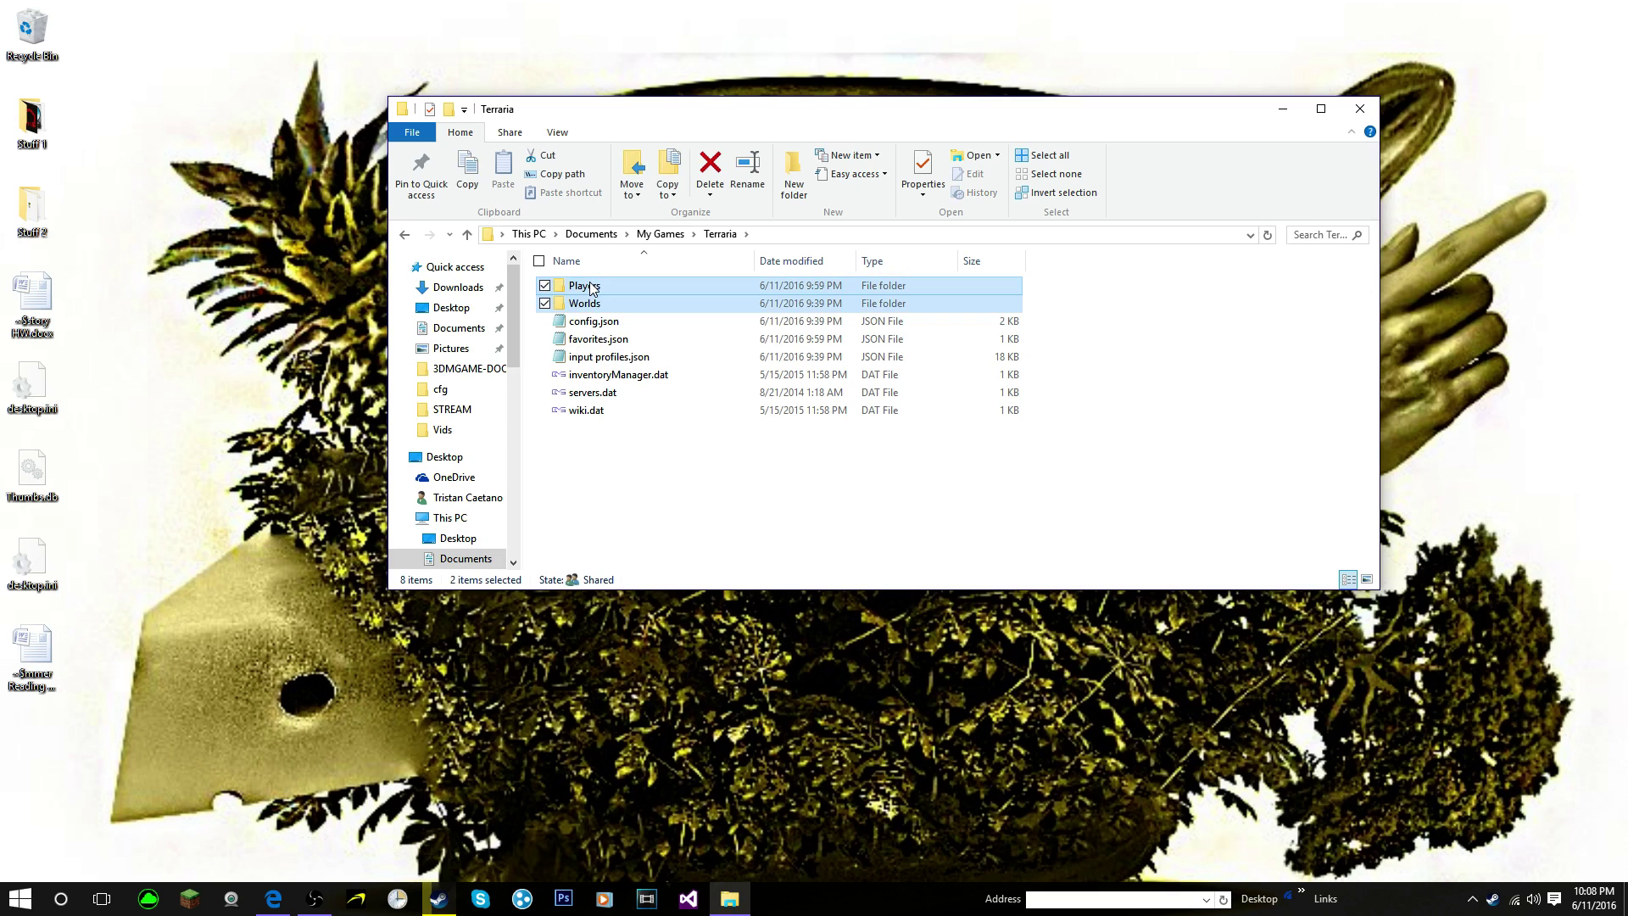
right_click(591, 288)
left_click(399, 629)
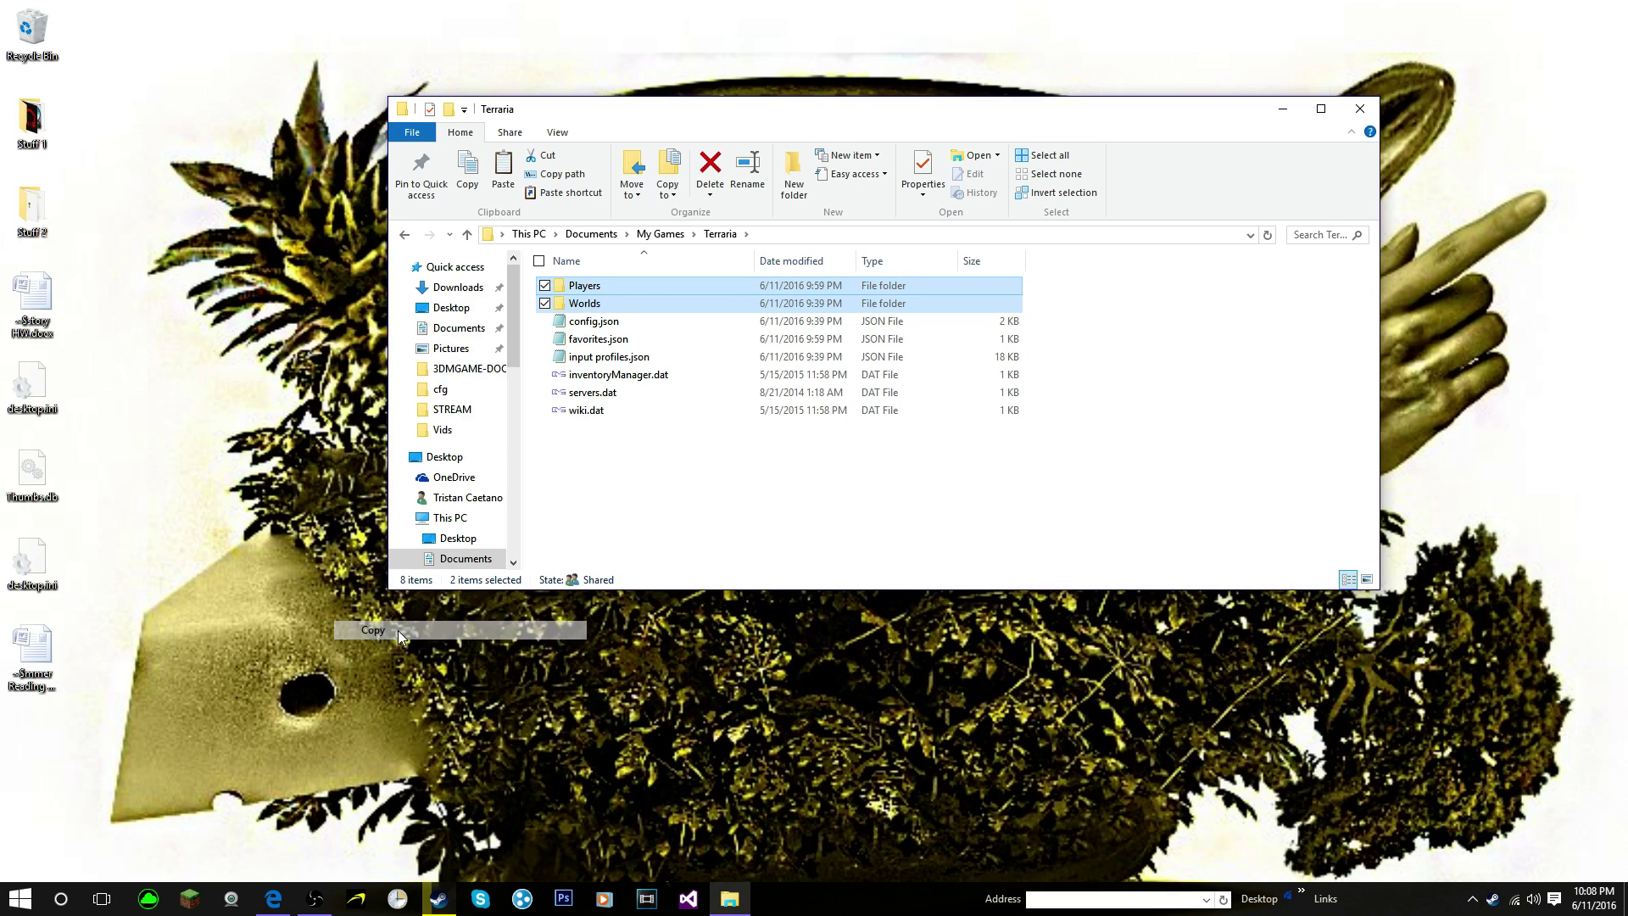
right_click(5, 293)
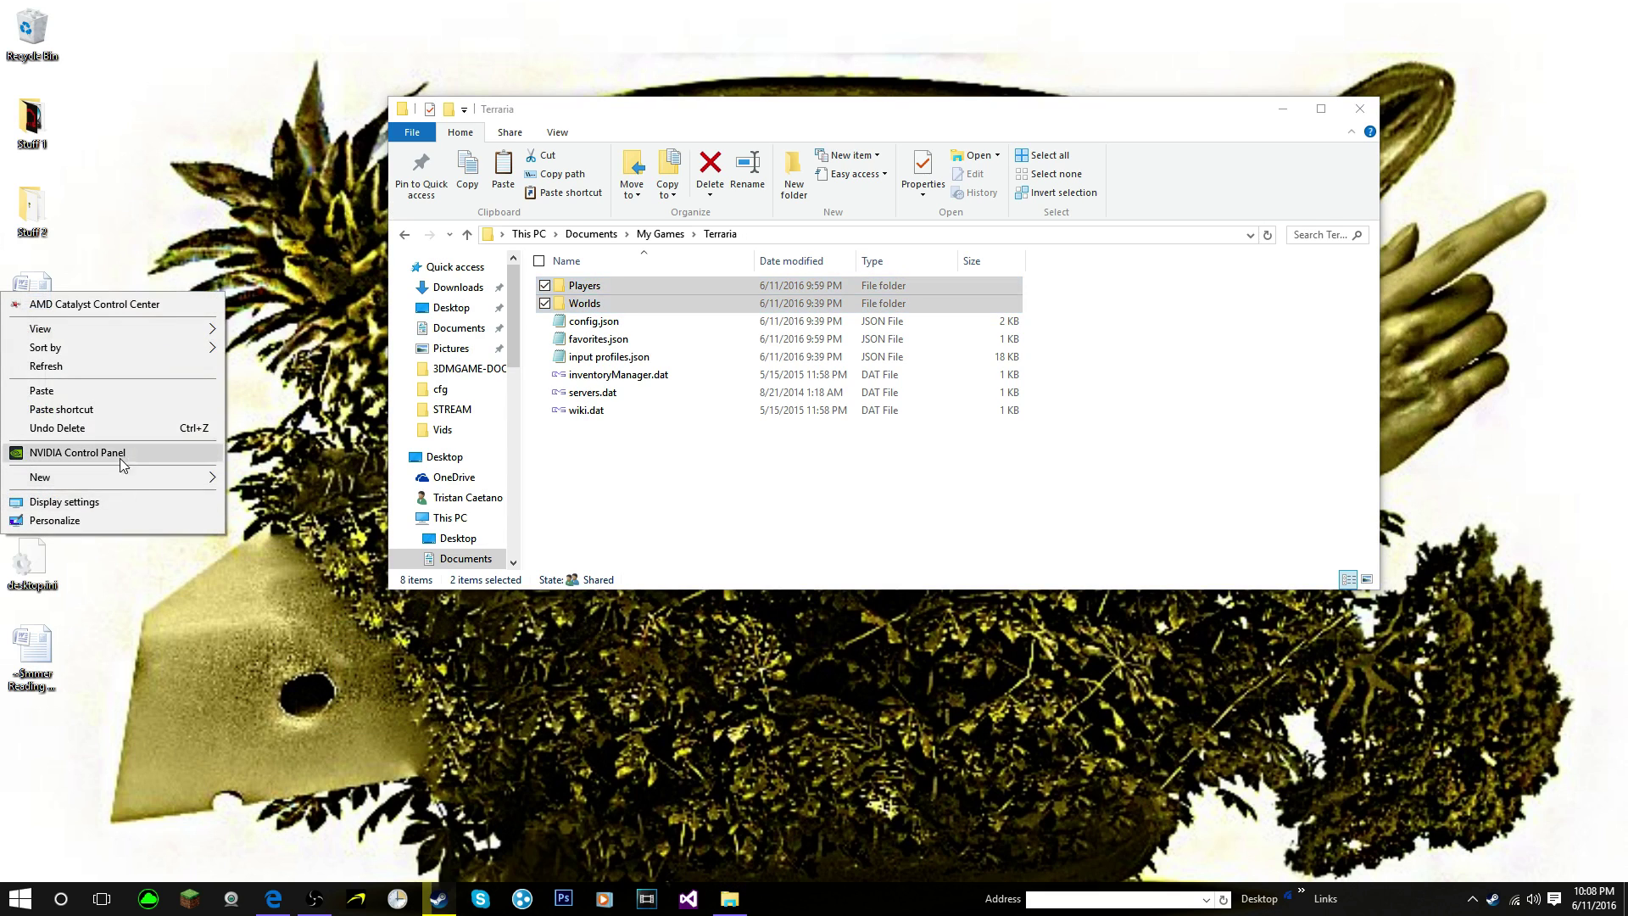
mouse_move(121, 479)
left_click(236, 480)
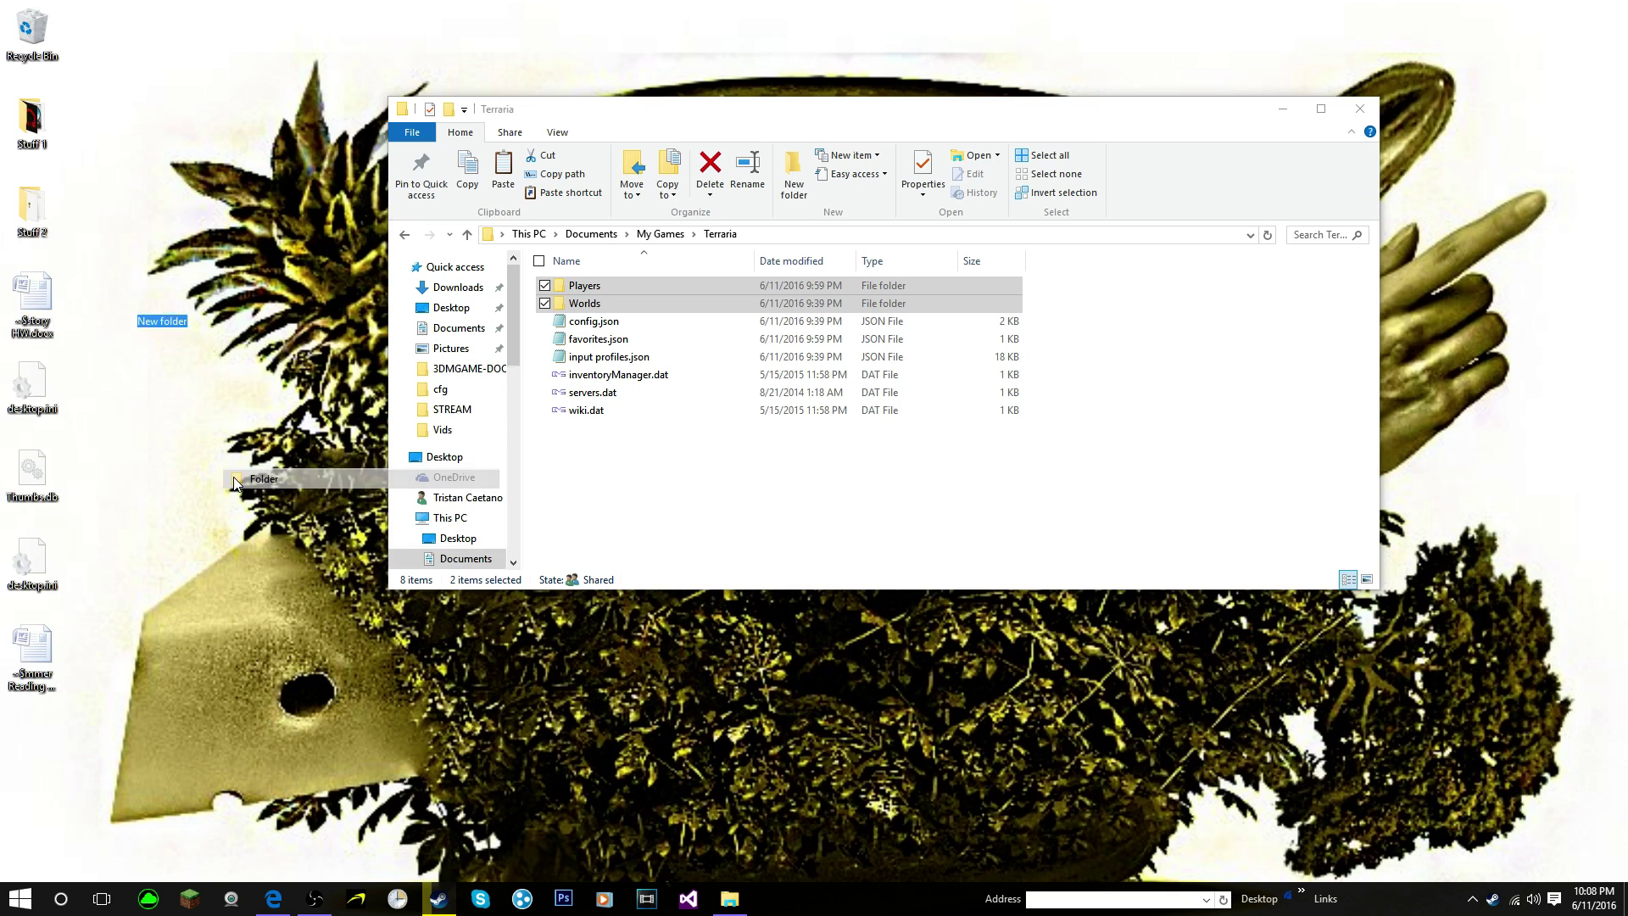
key("Return")
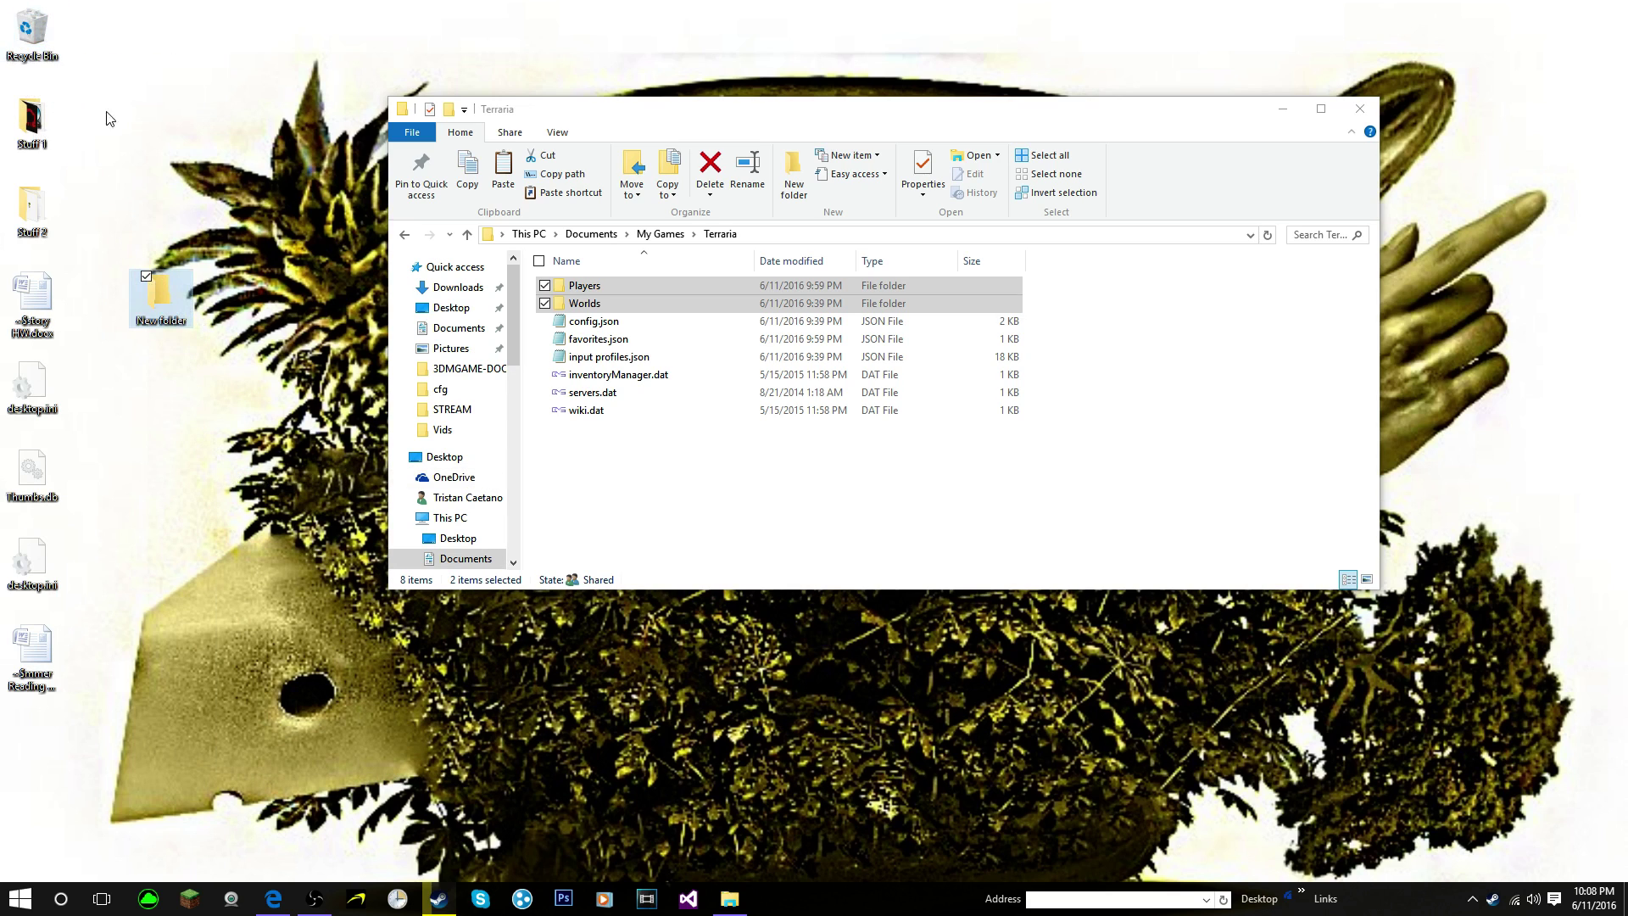
key("Delete")
Step: Paste the Players and Worlds folders onto the desktop as backups and line them up below the other icons
right_click(3, 315)
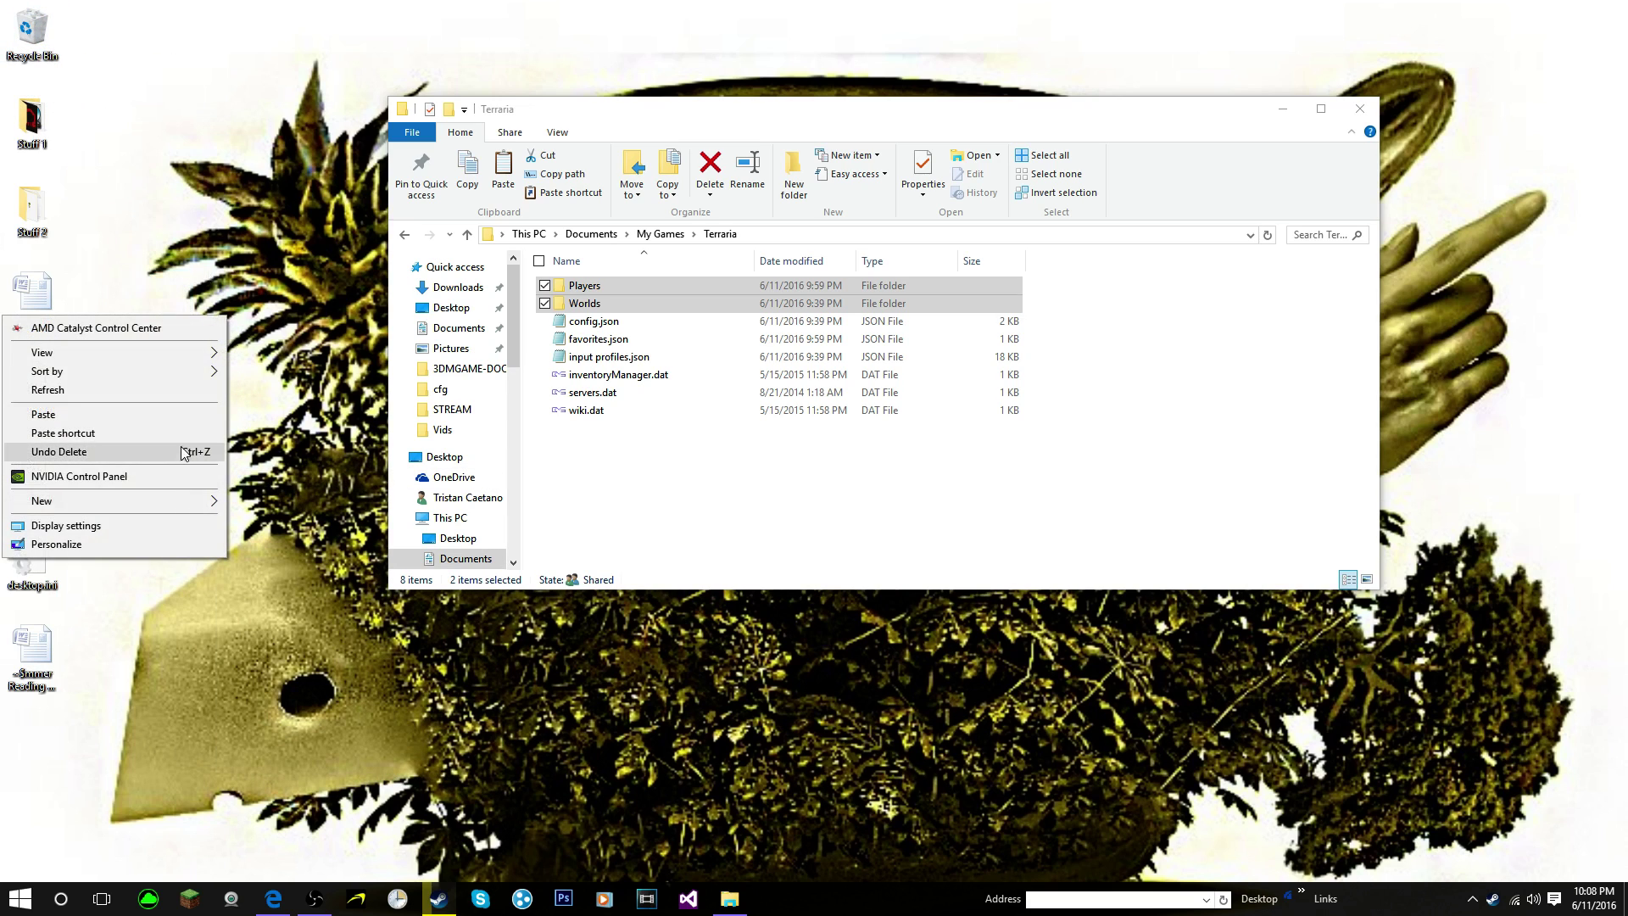
left_click(133, 419)
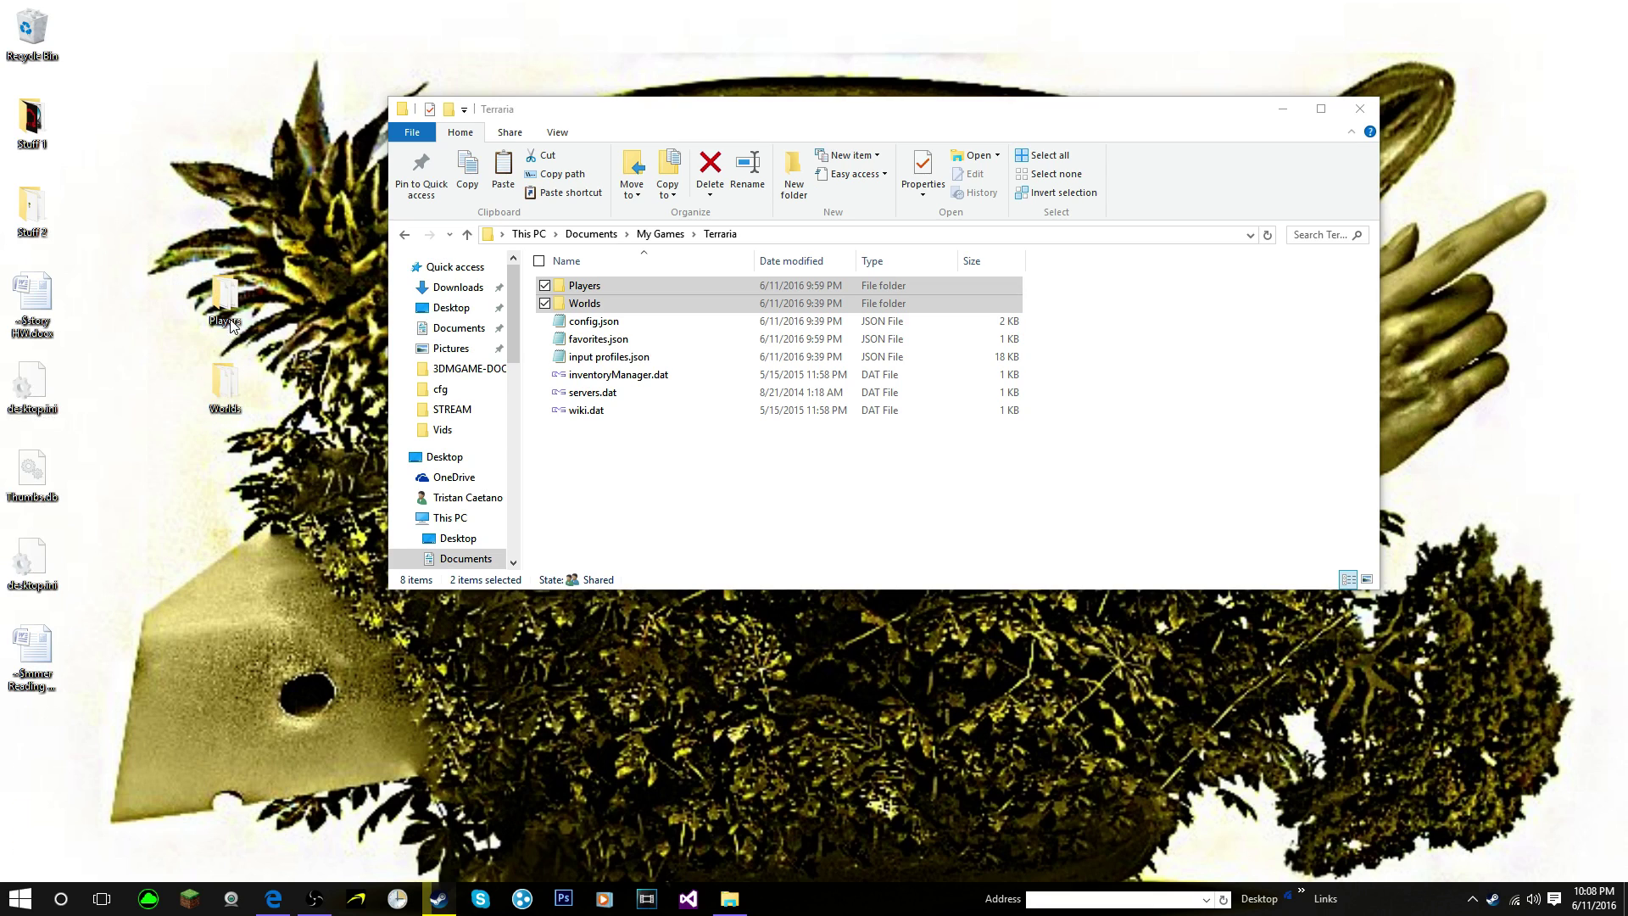
left_click_drag(231, 327, 32, 736)
left_click_drag(222, 397, 66, 833)
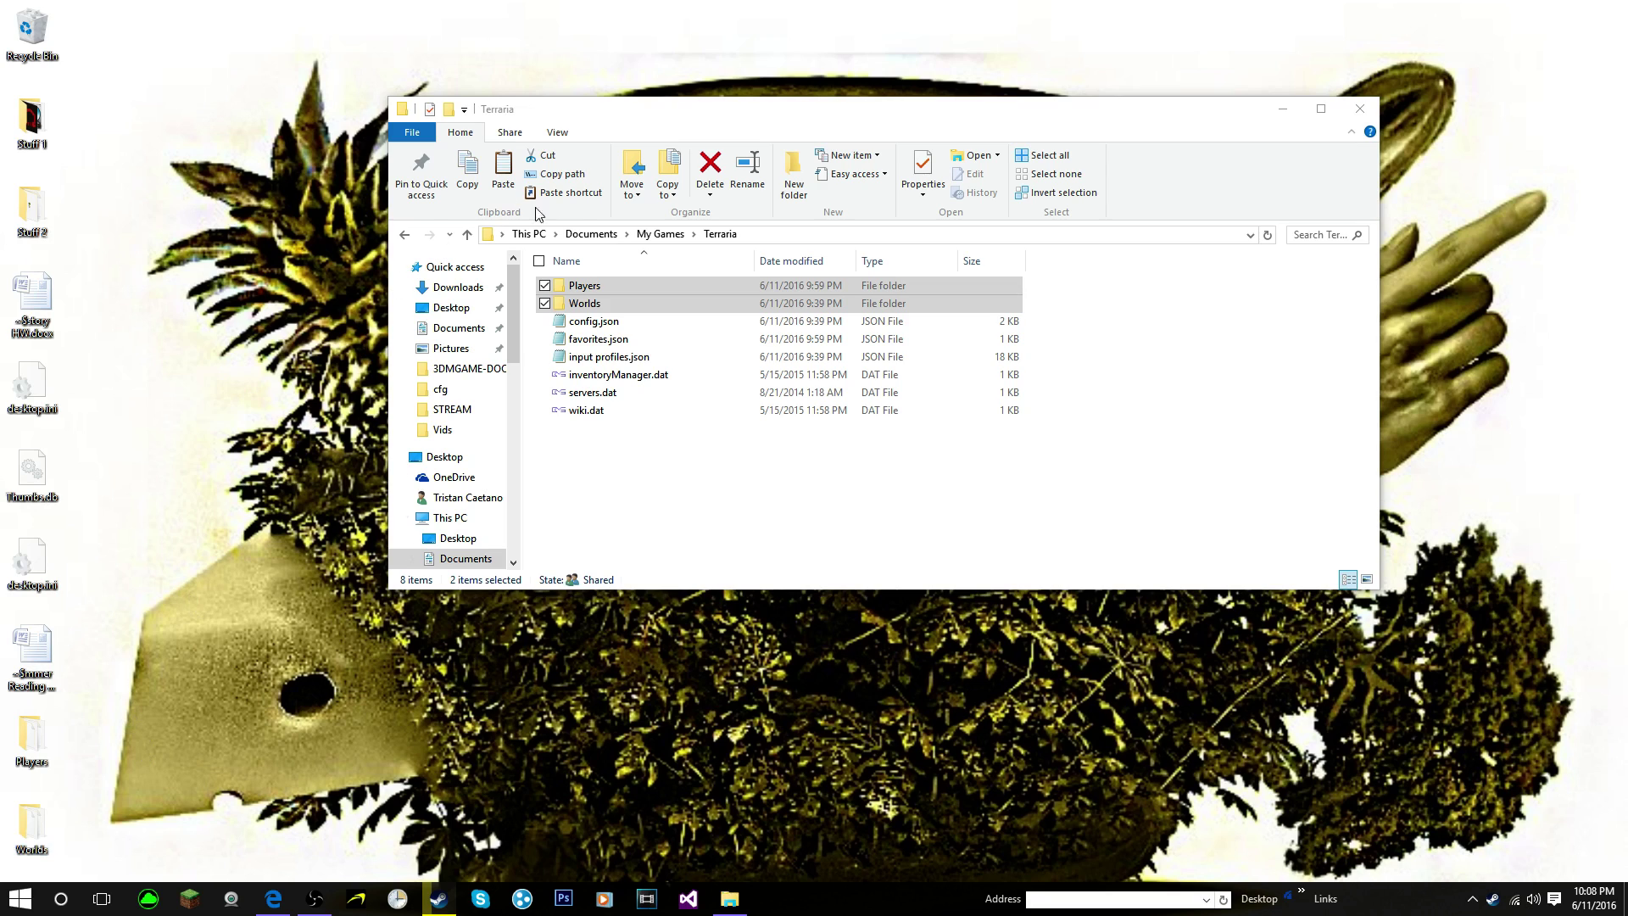
Step: Create a new folder named ModLoader inside the Terraria folder
left_click(665, 438)
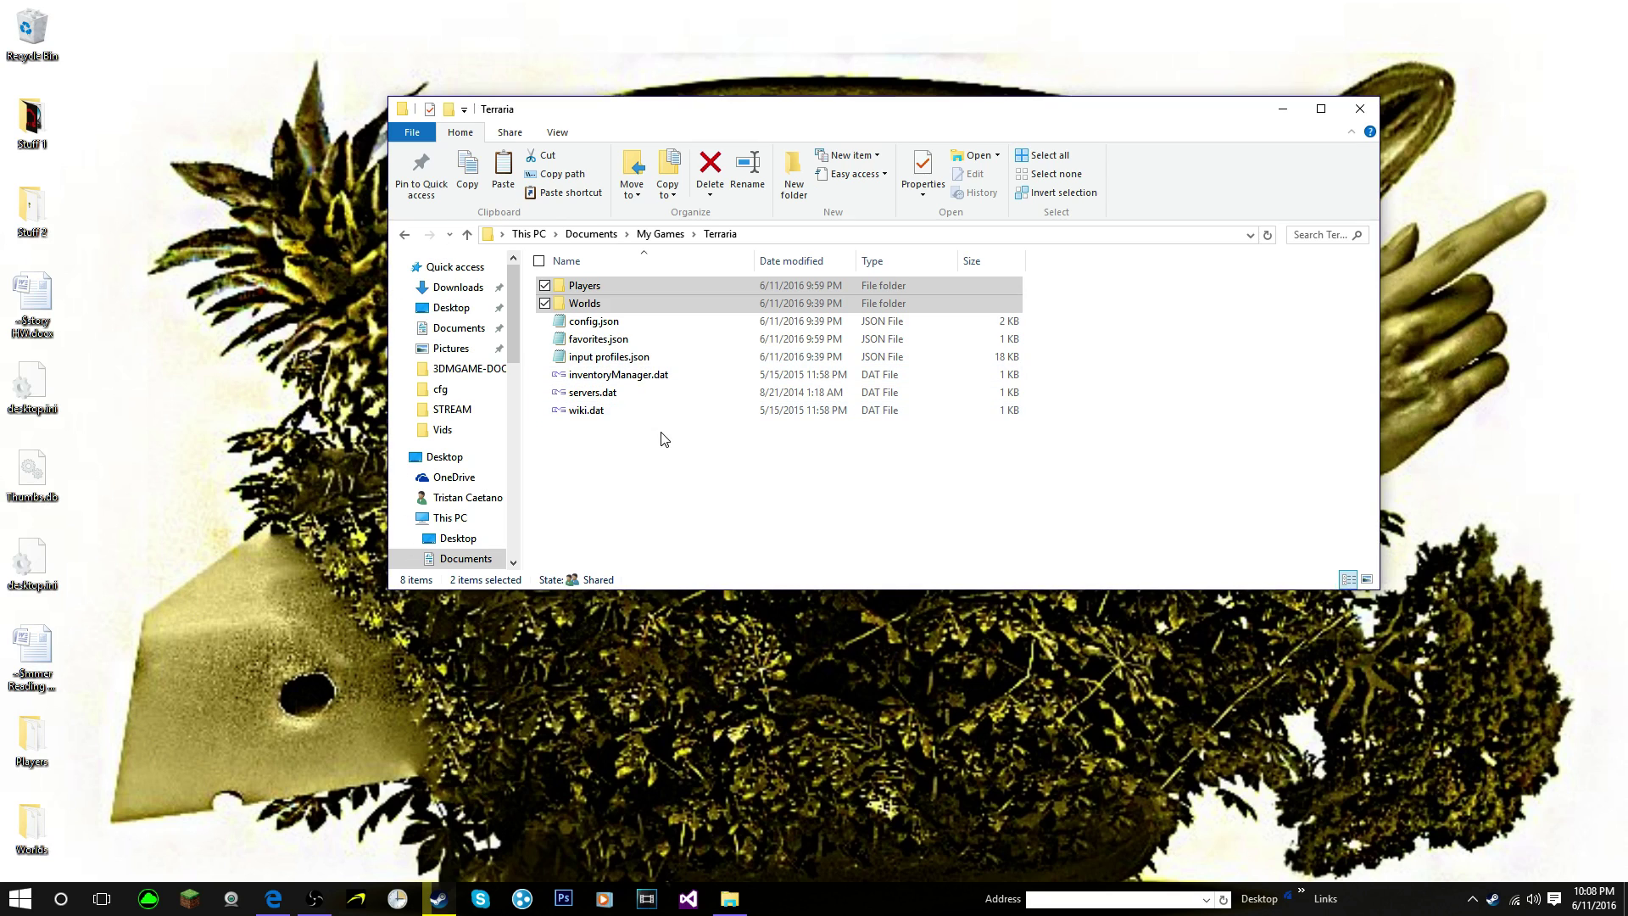
right_click(602, 448)
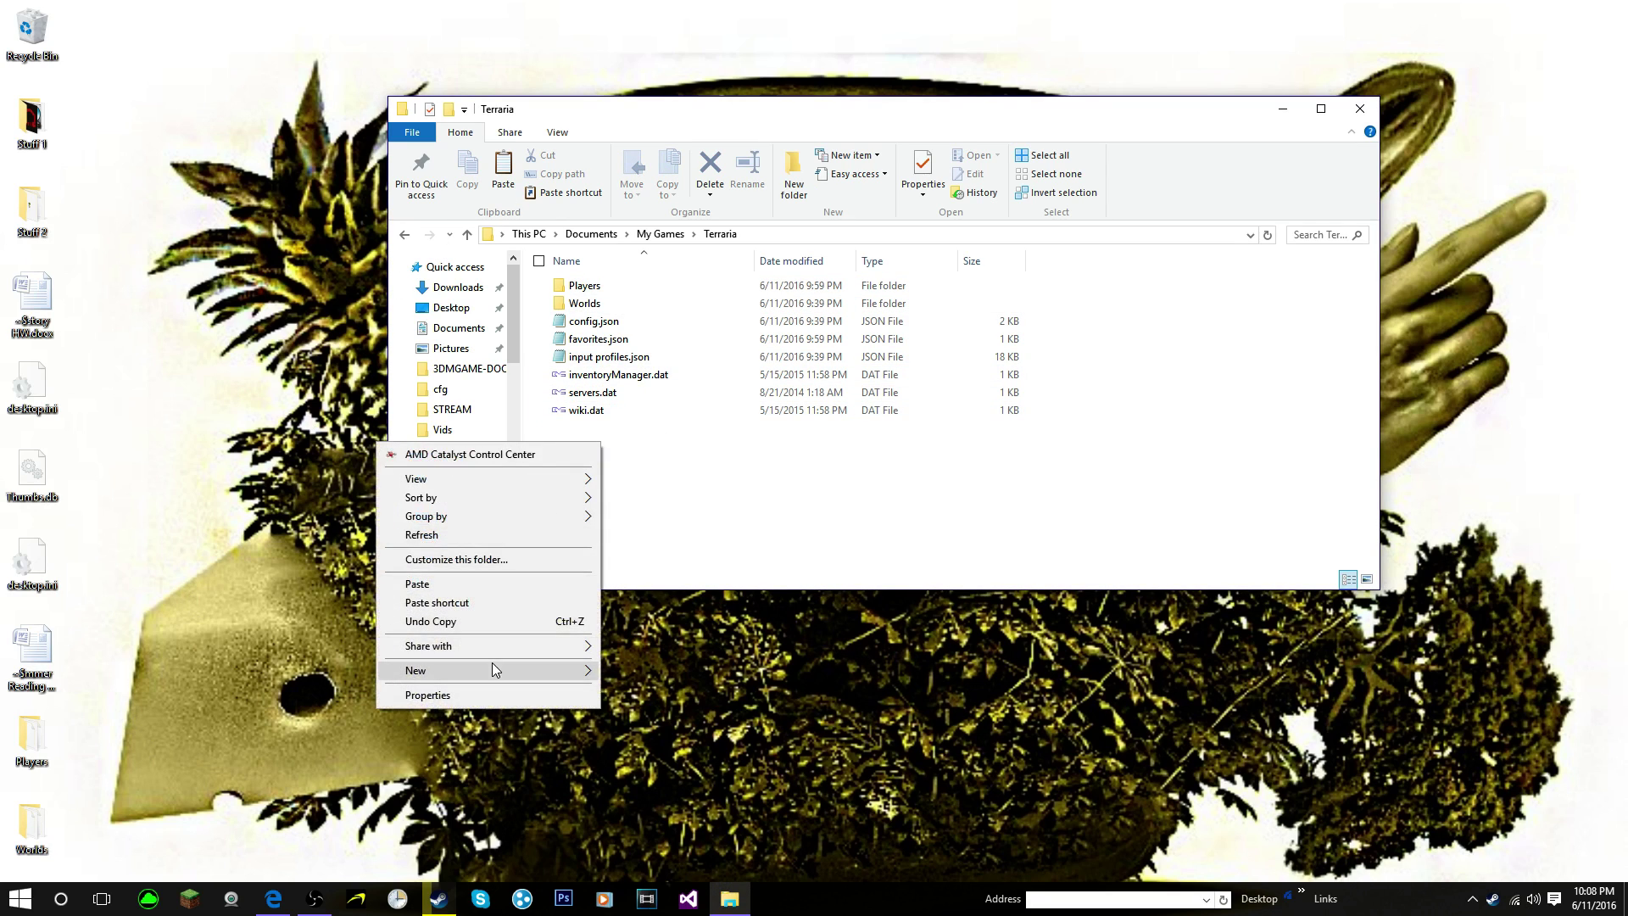
mouse_move(494, 668)
left_click(272, 383)
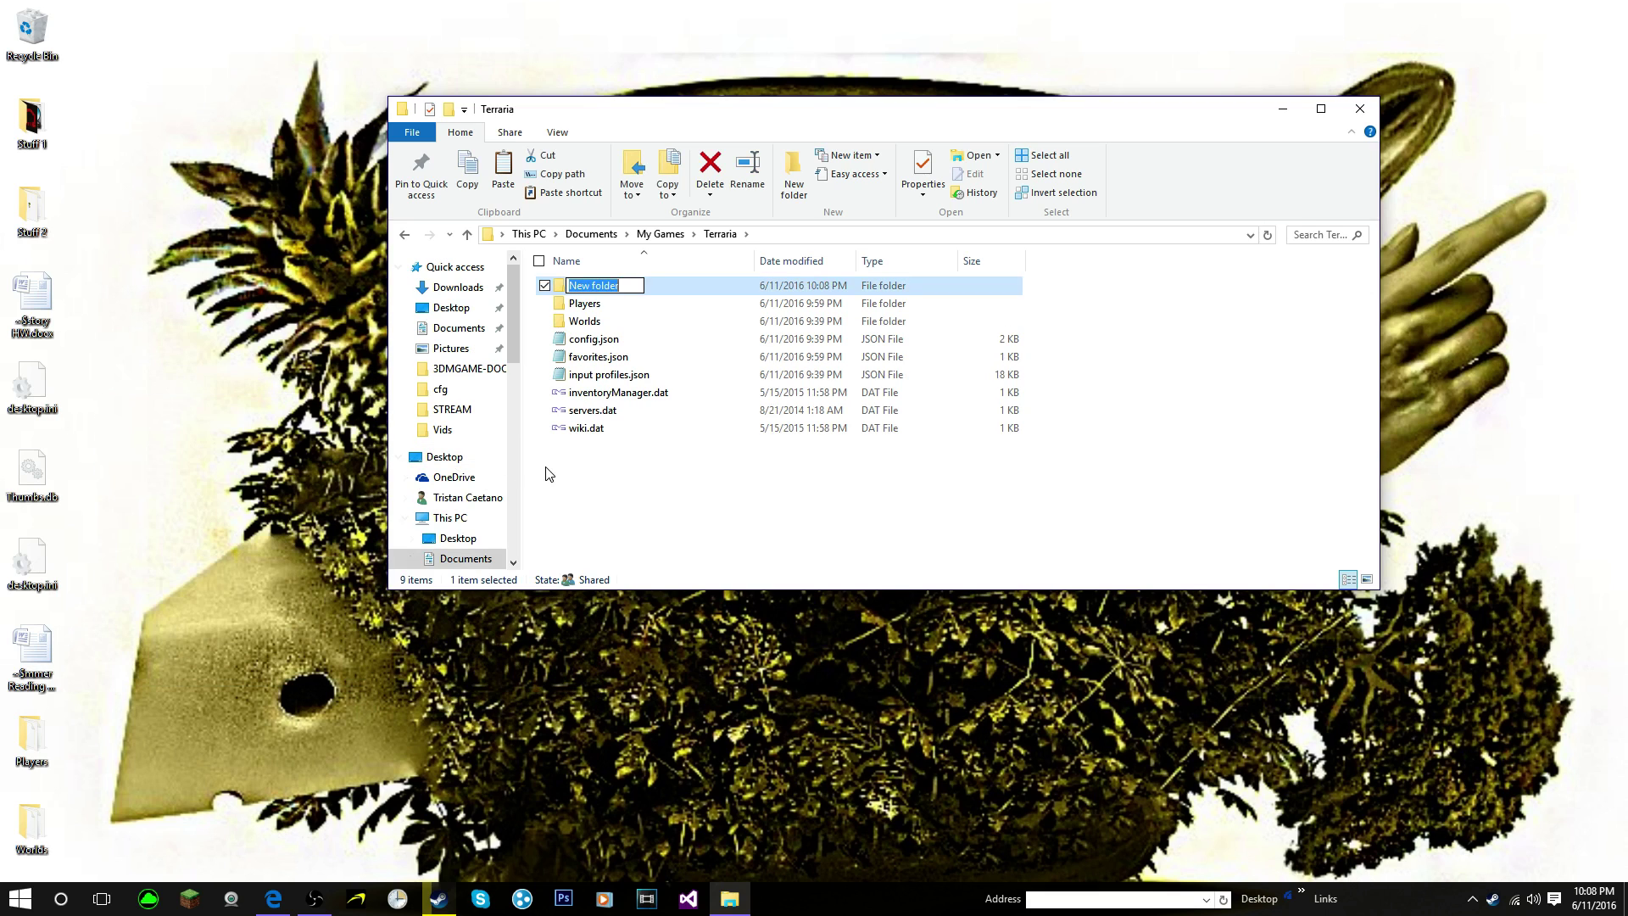
type("ModLoader")
Step: Copy all the other Terraria folder contents into the ModLoader folder and close the File Explorer window
left_click_drag(591, 517, 604, 305)
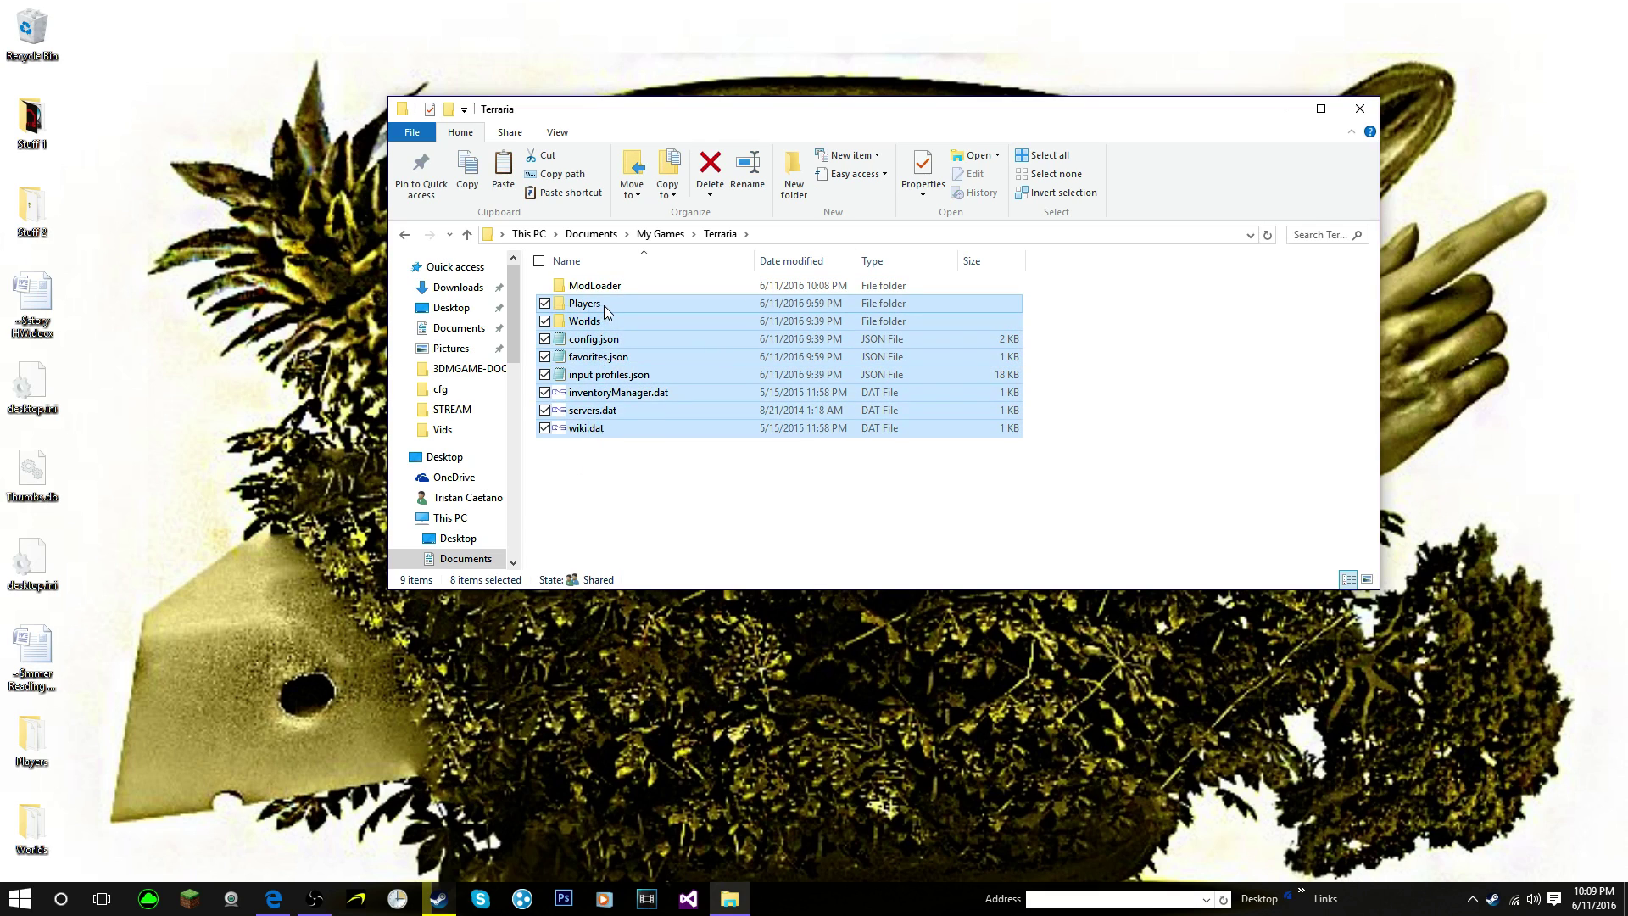
right_click(604, 306)
left_click(502, 603)
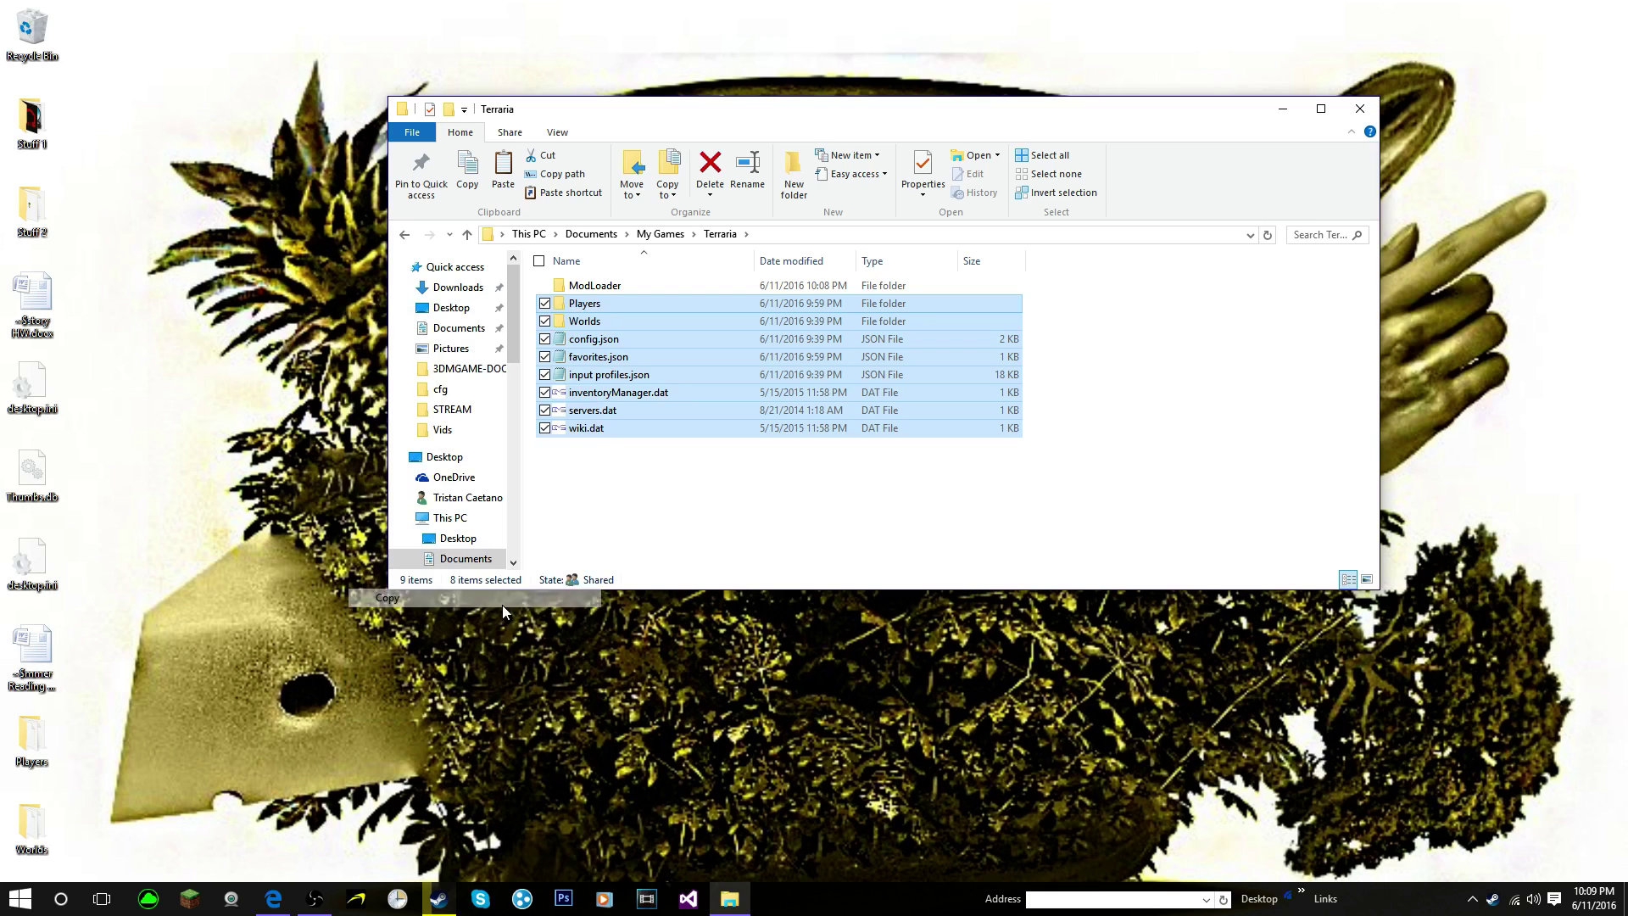
double_click(622, 292)
right_click(589, 358)
left_click(475, 502)
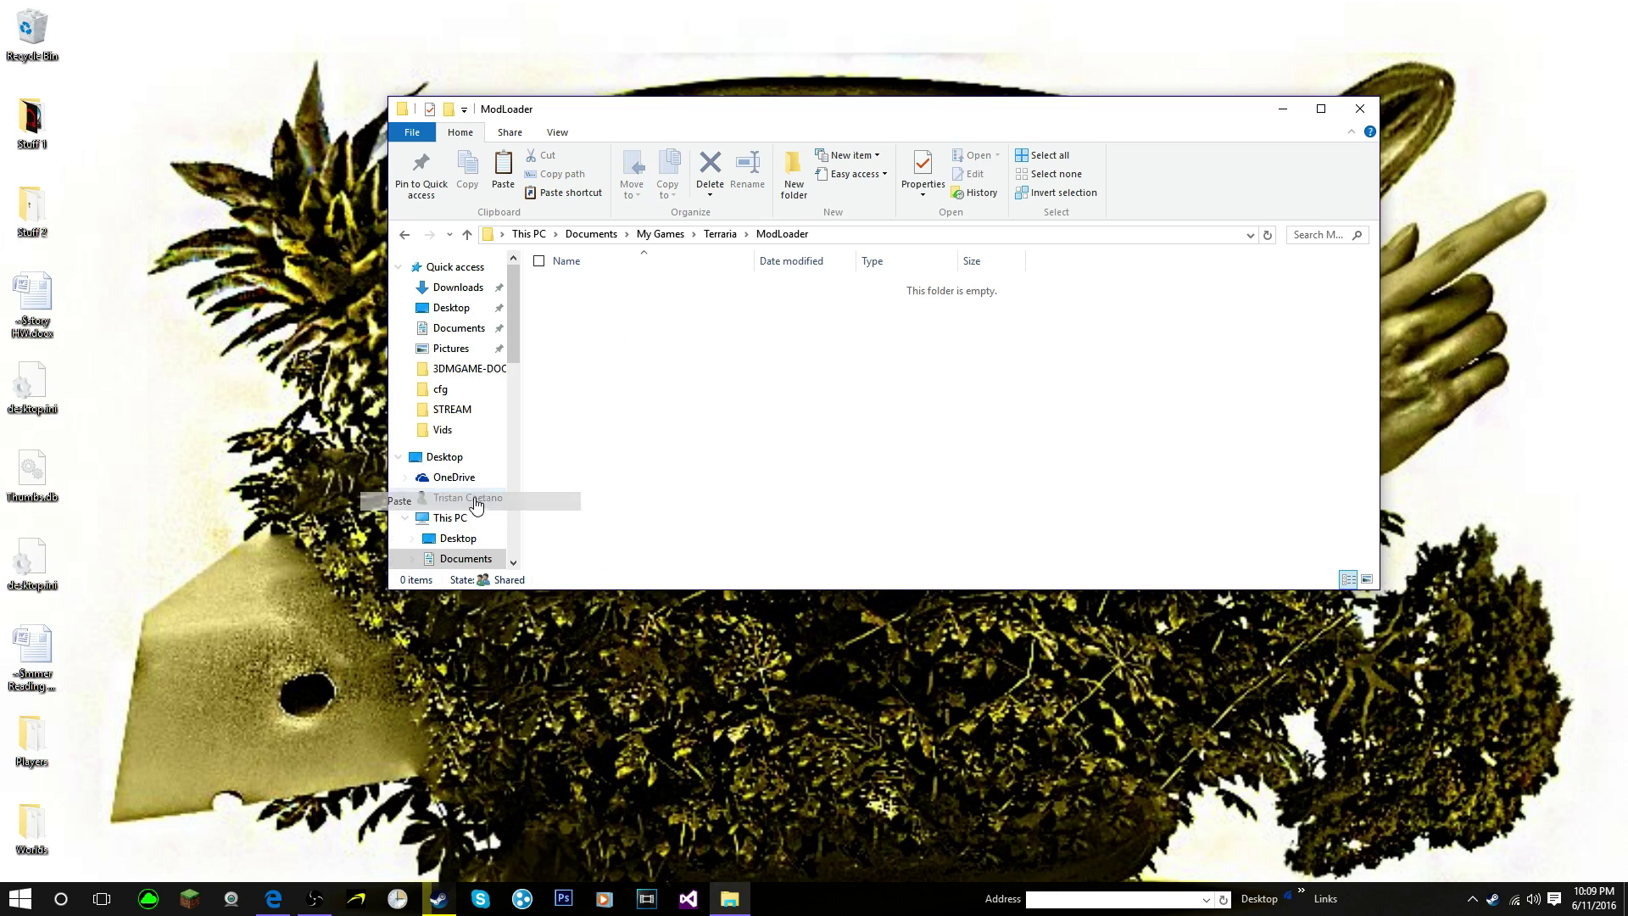
left_click(774, 484)
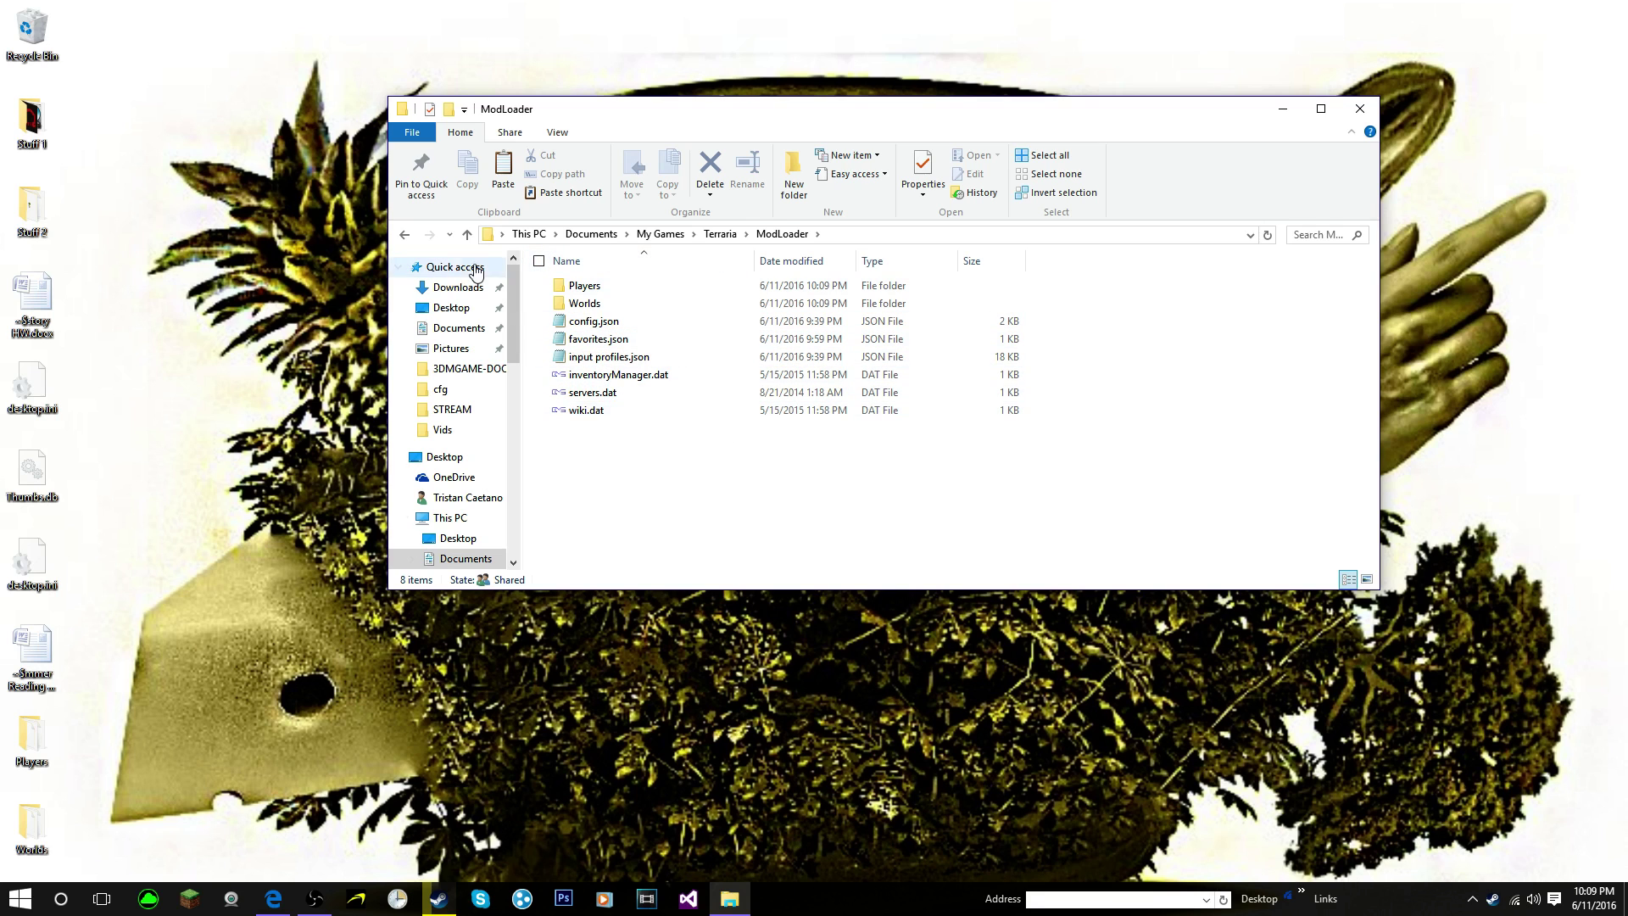
left_click(405, 234)
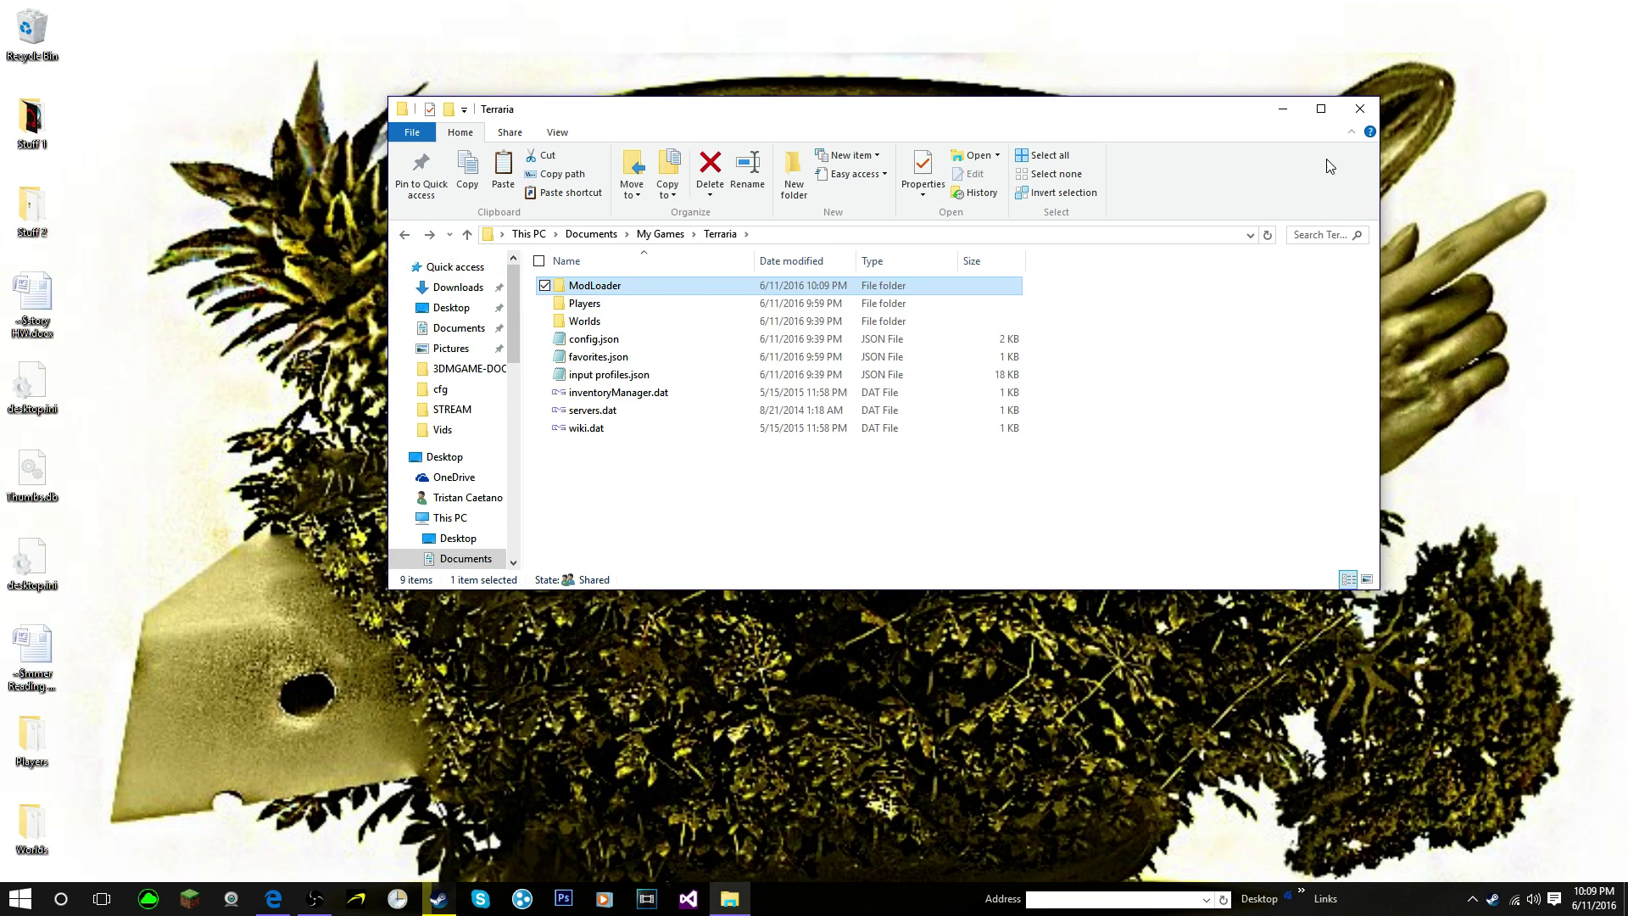
left_click(1359, 110)
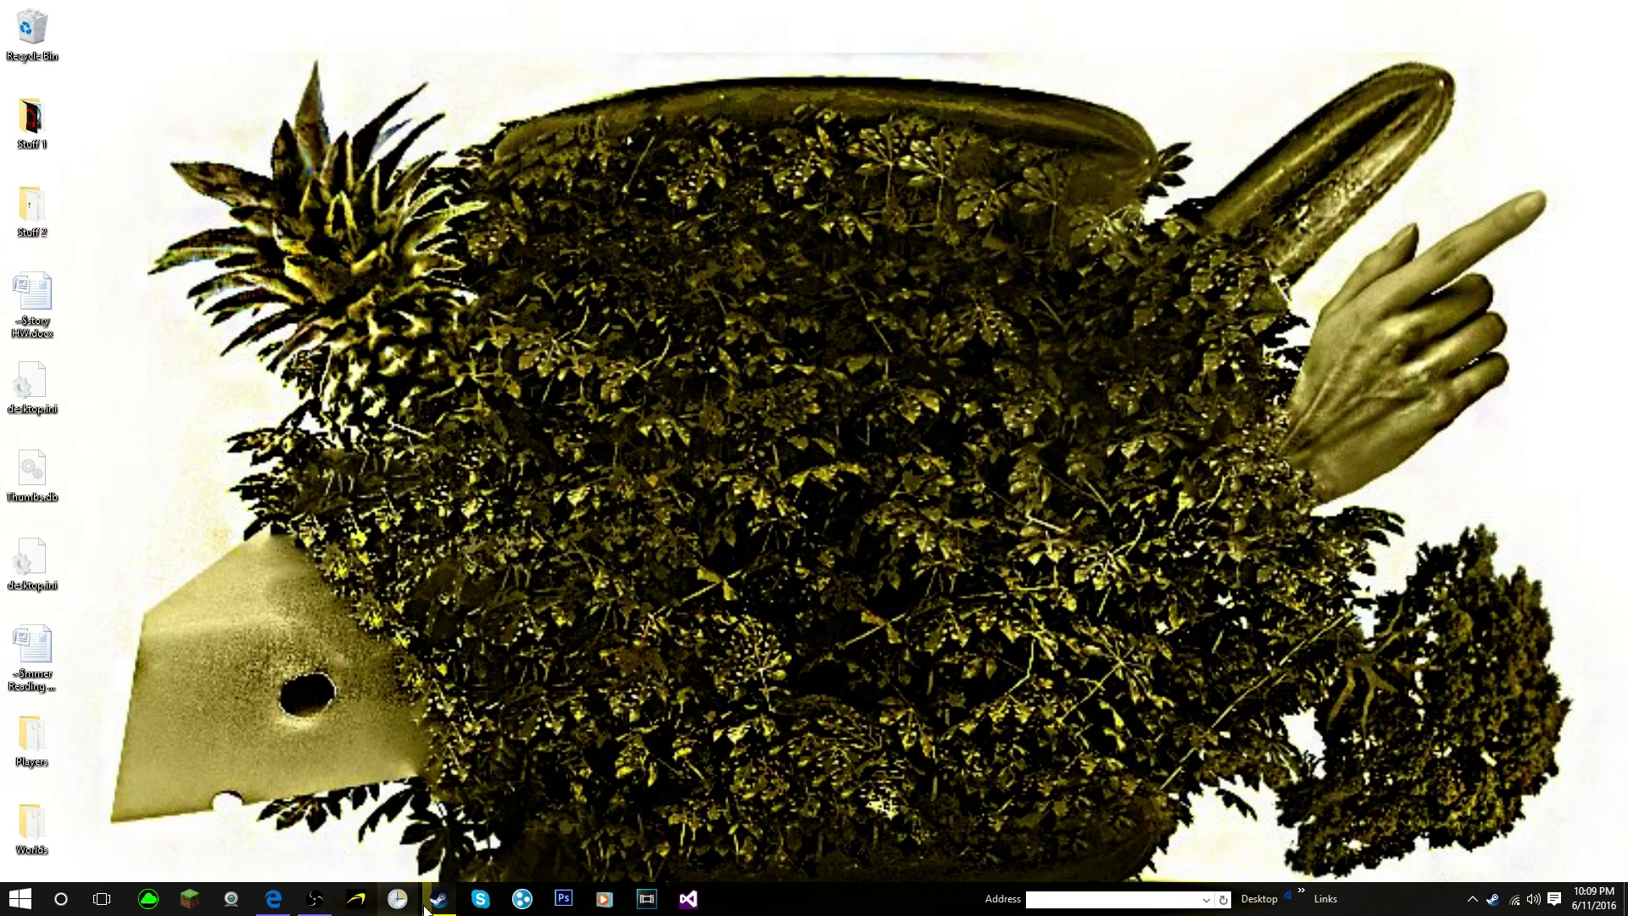
Step: Switch to the Steam library and launch Terraria, bringing its game window to the front
mouse_move(438, 899)
left_click(461, 853)
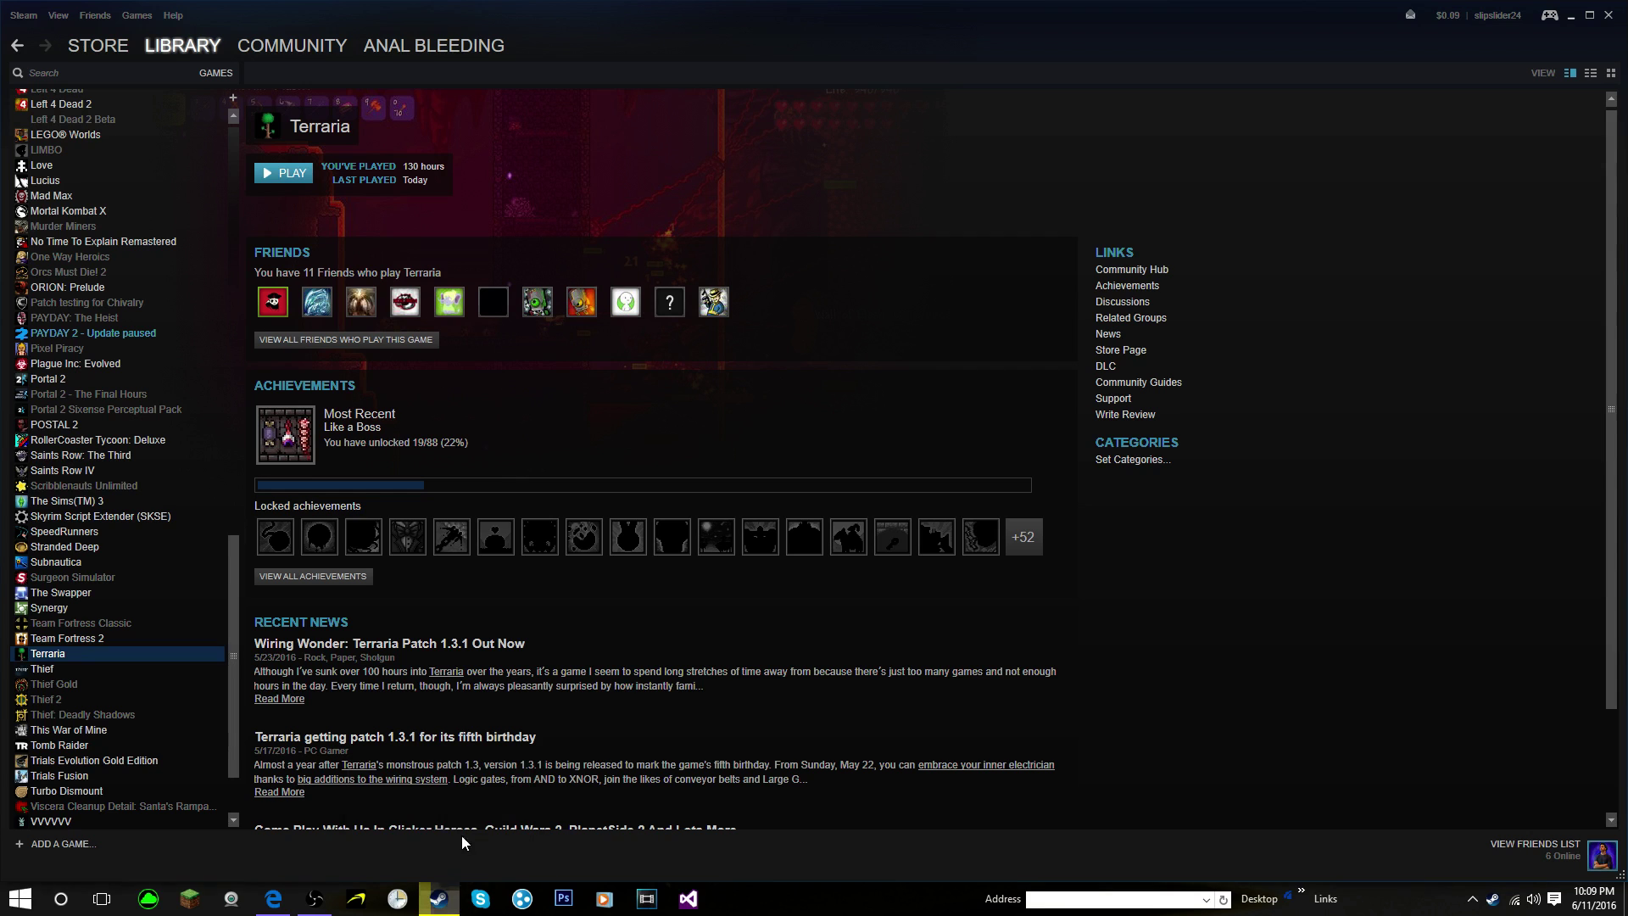
left_click(288, 174)
left_click(739, 902)
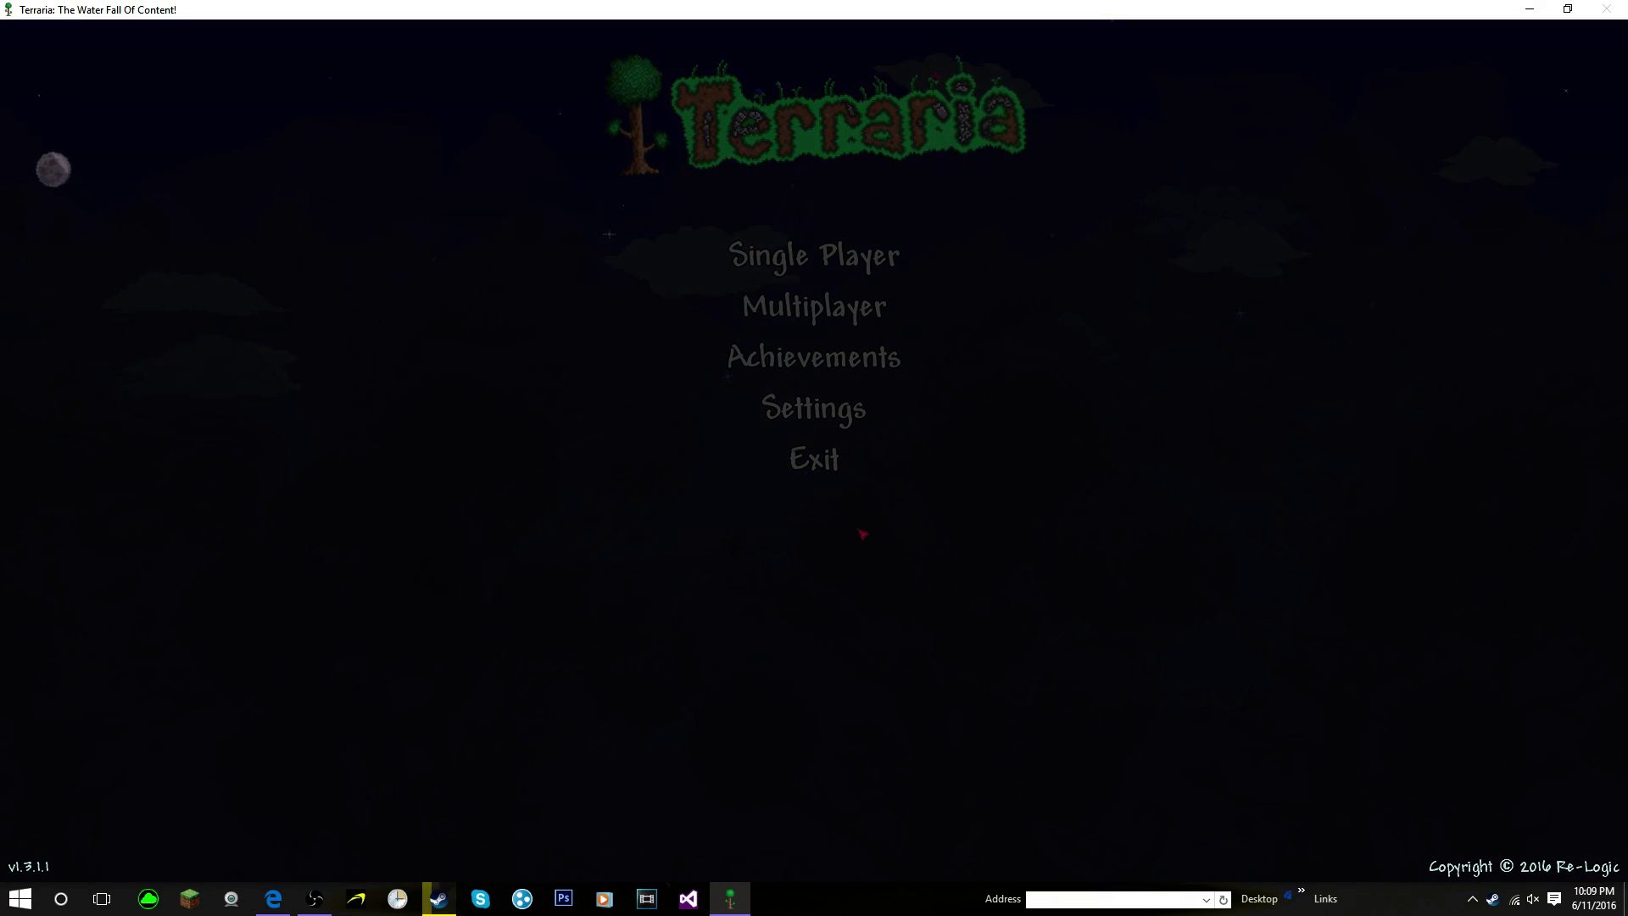
Step: In Single Player, move the 140 HP, 20 MP character off the cloud and select XVZ5 to list the worlds
left_click(788, 260)
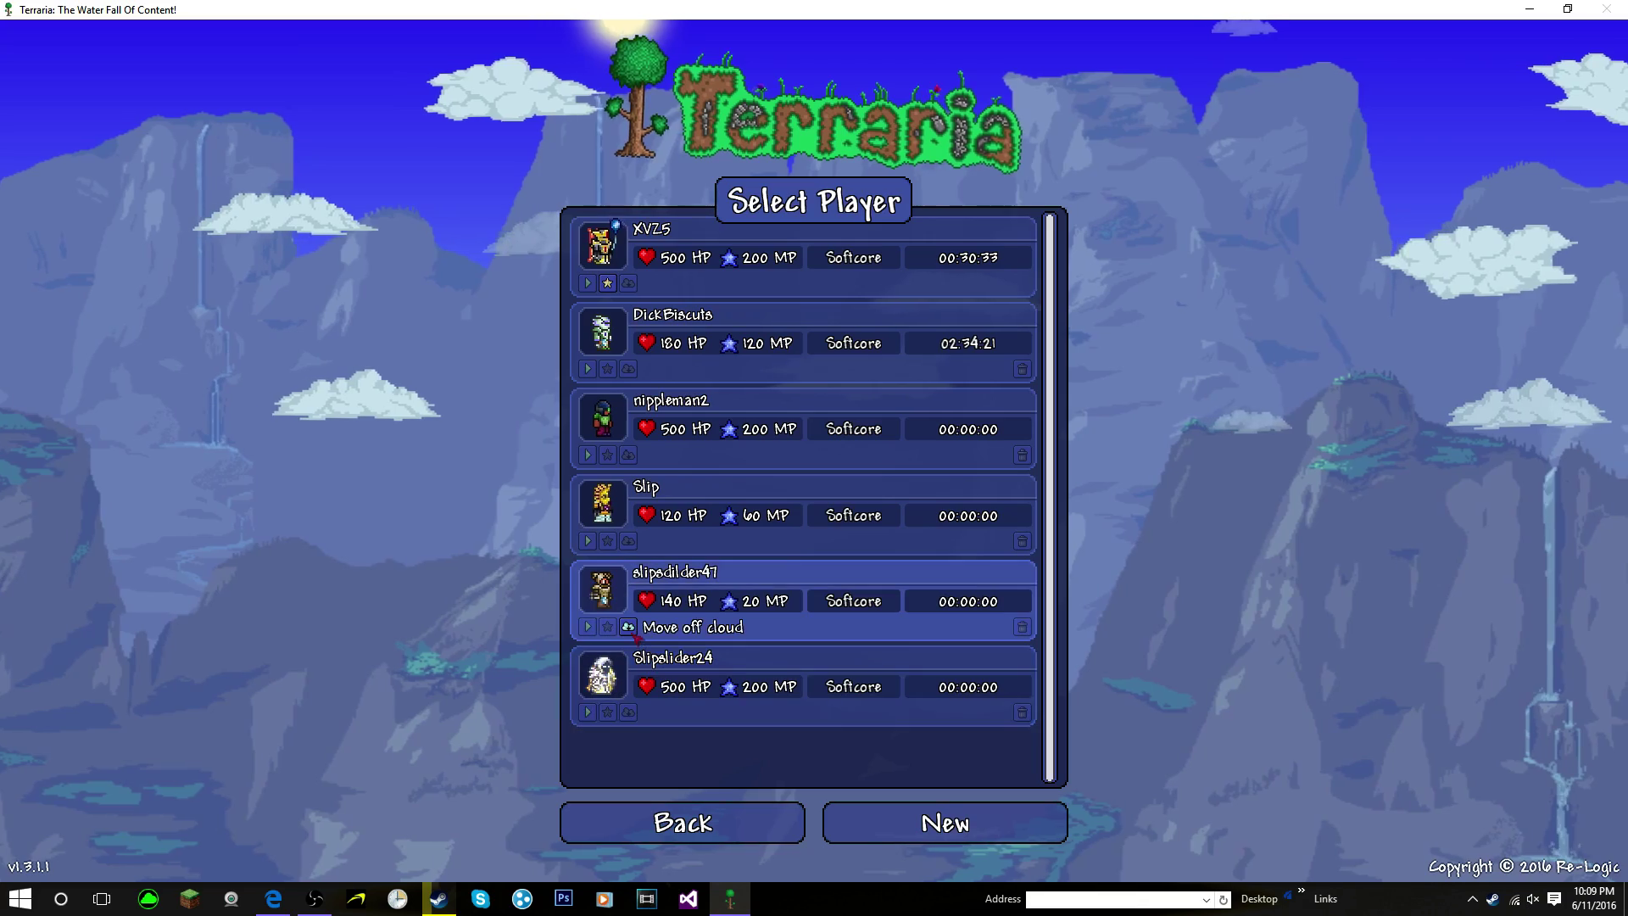
left_click(628, 626)
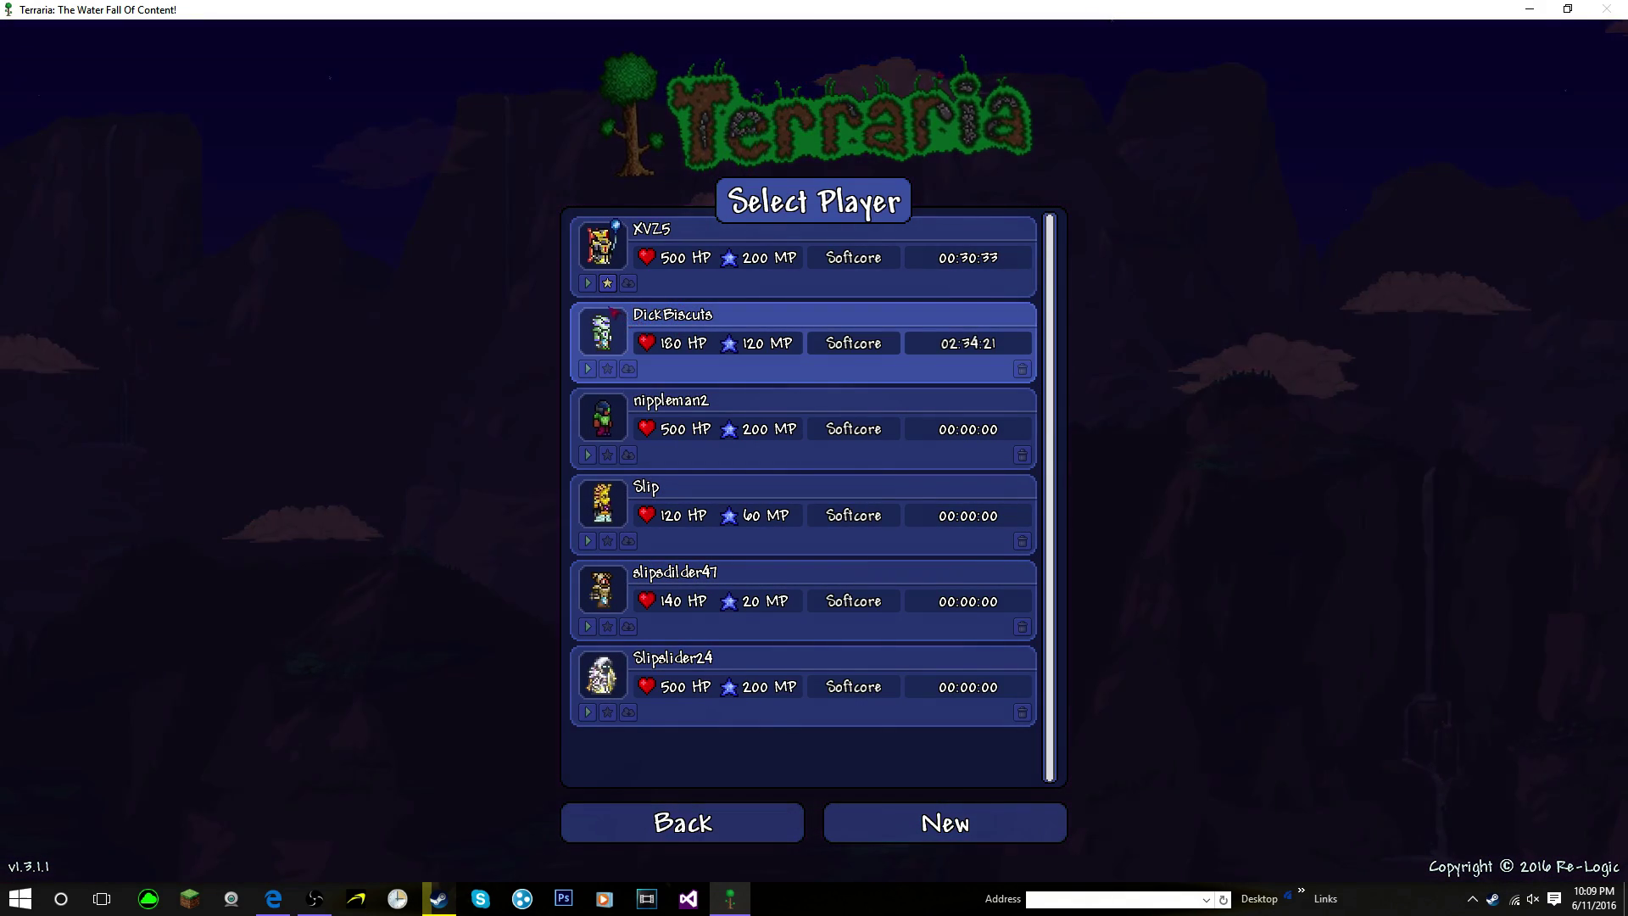
left_click(591, 285)
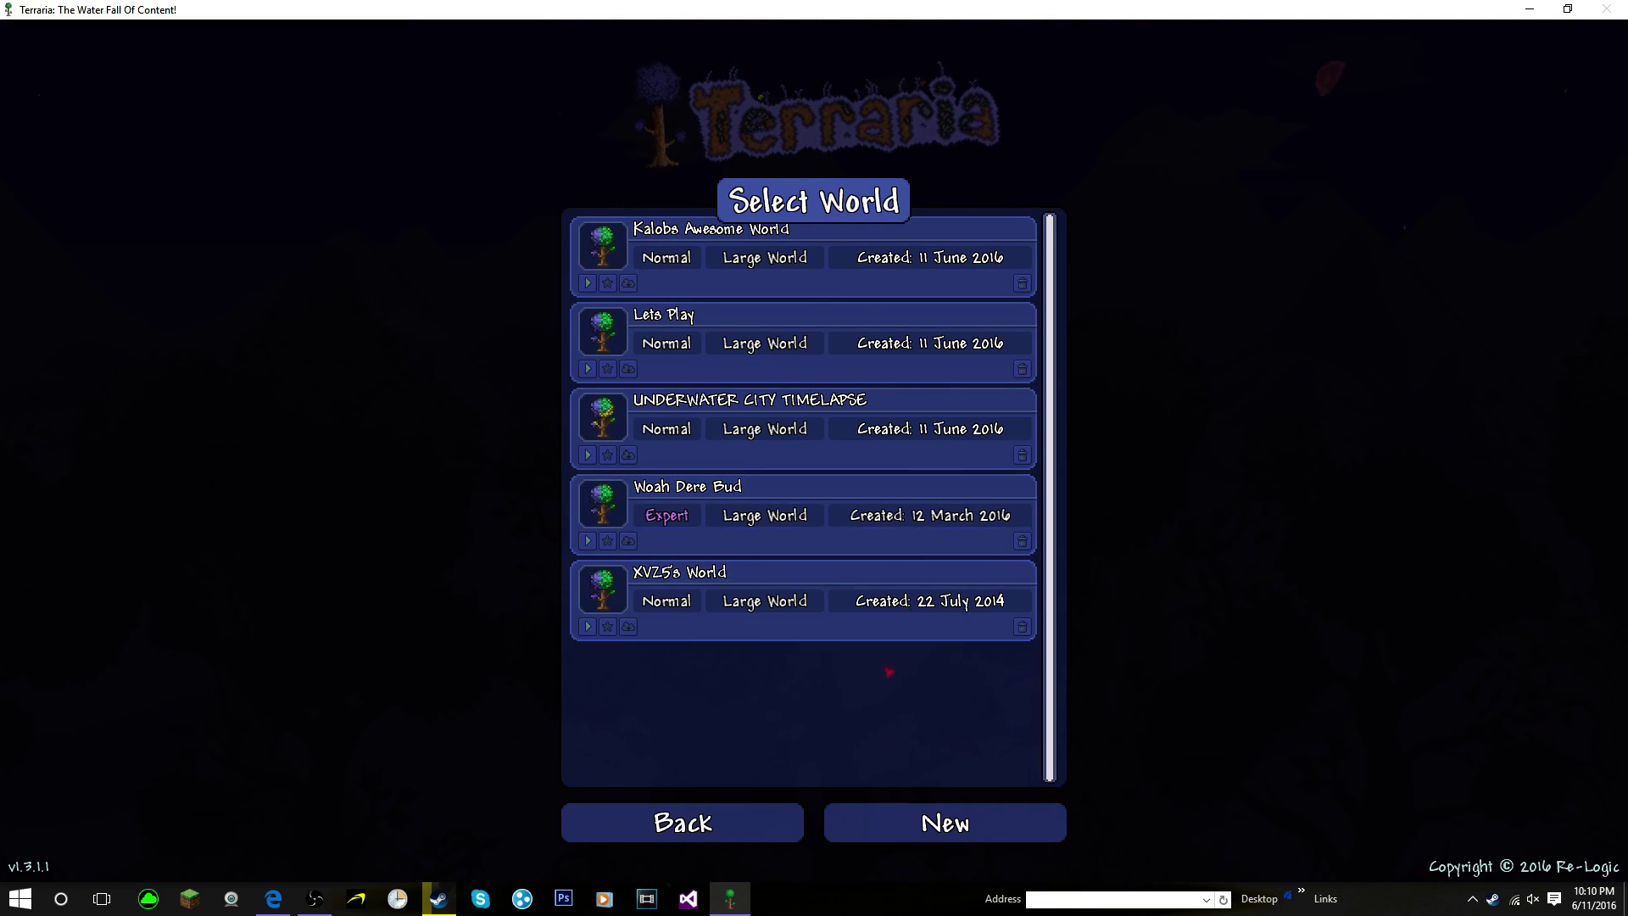
Step: Return to Terraria's main menu and exit the game
left_click(736, 814)
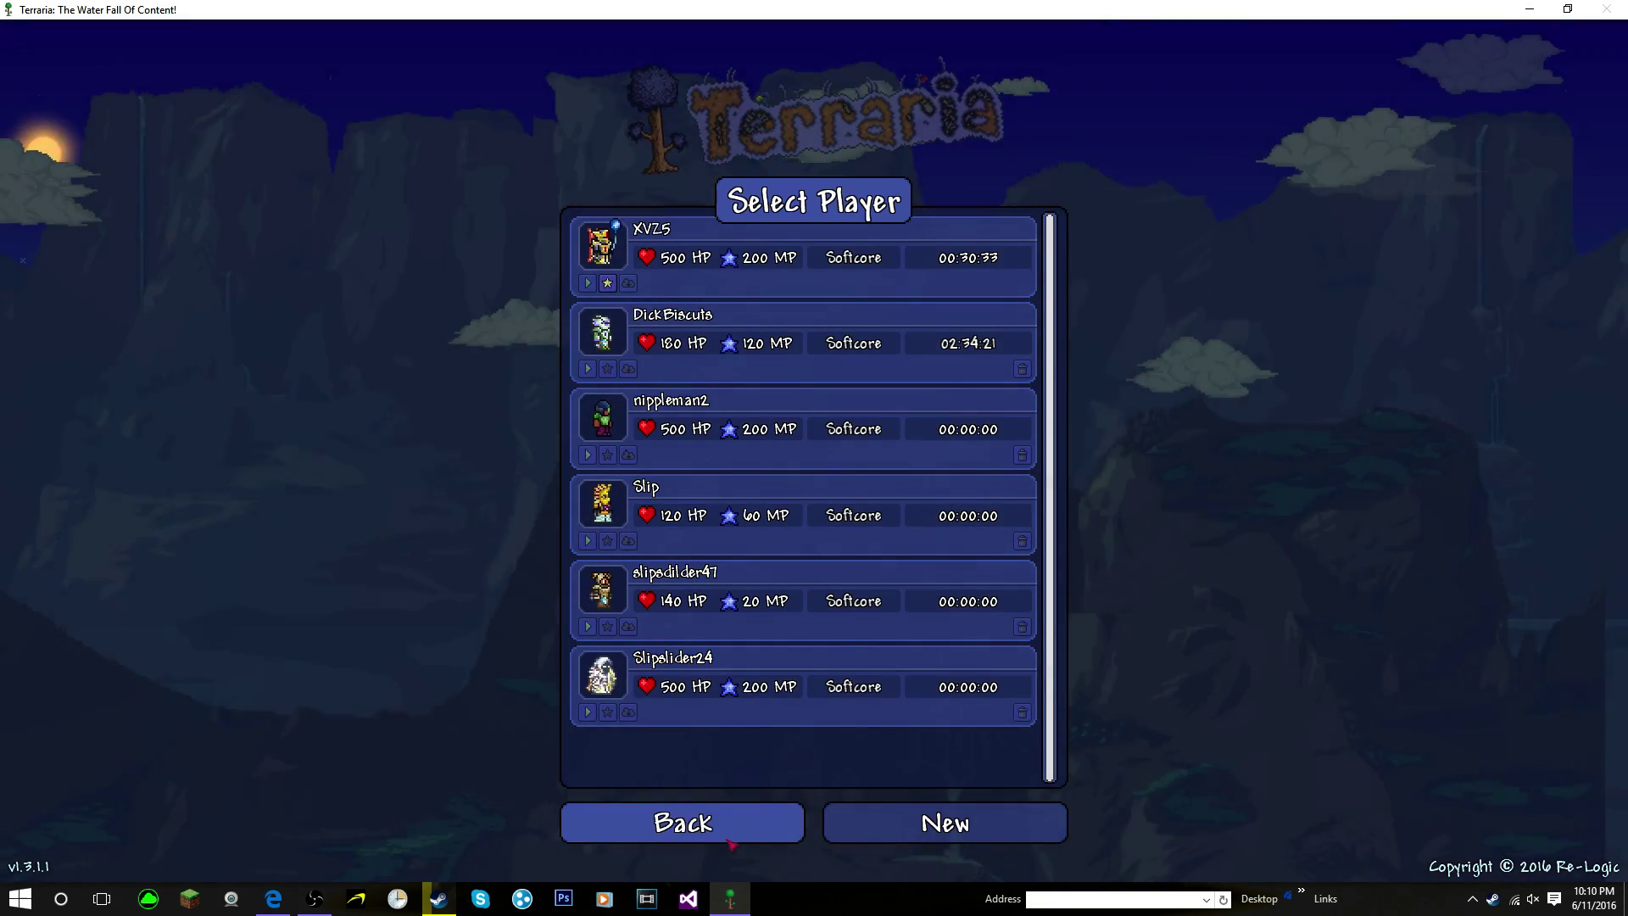
left_click(695, 821)
left_click(814, 458)
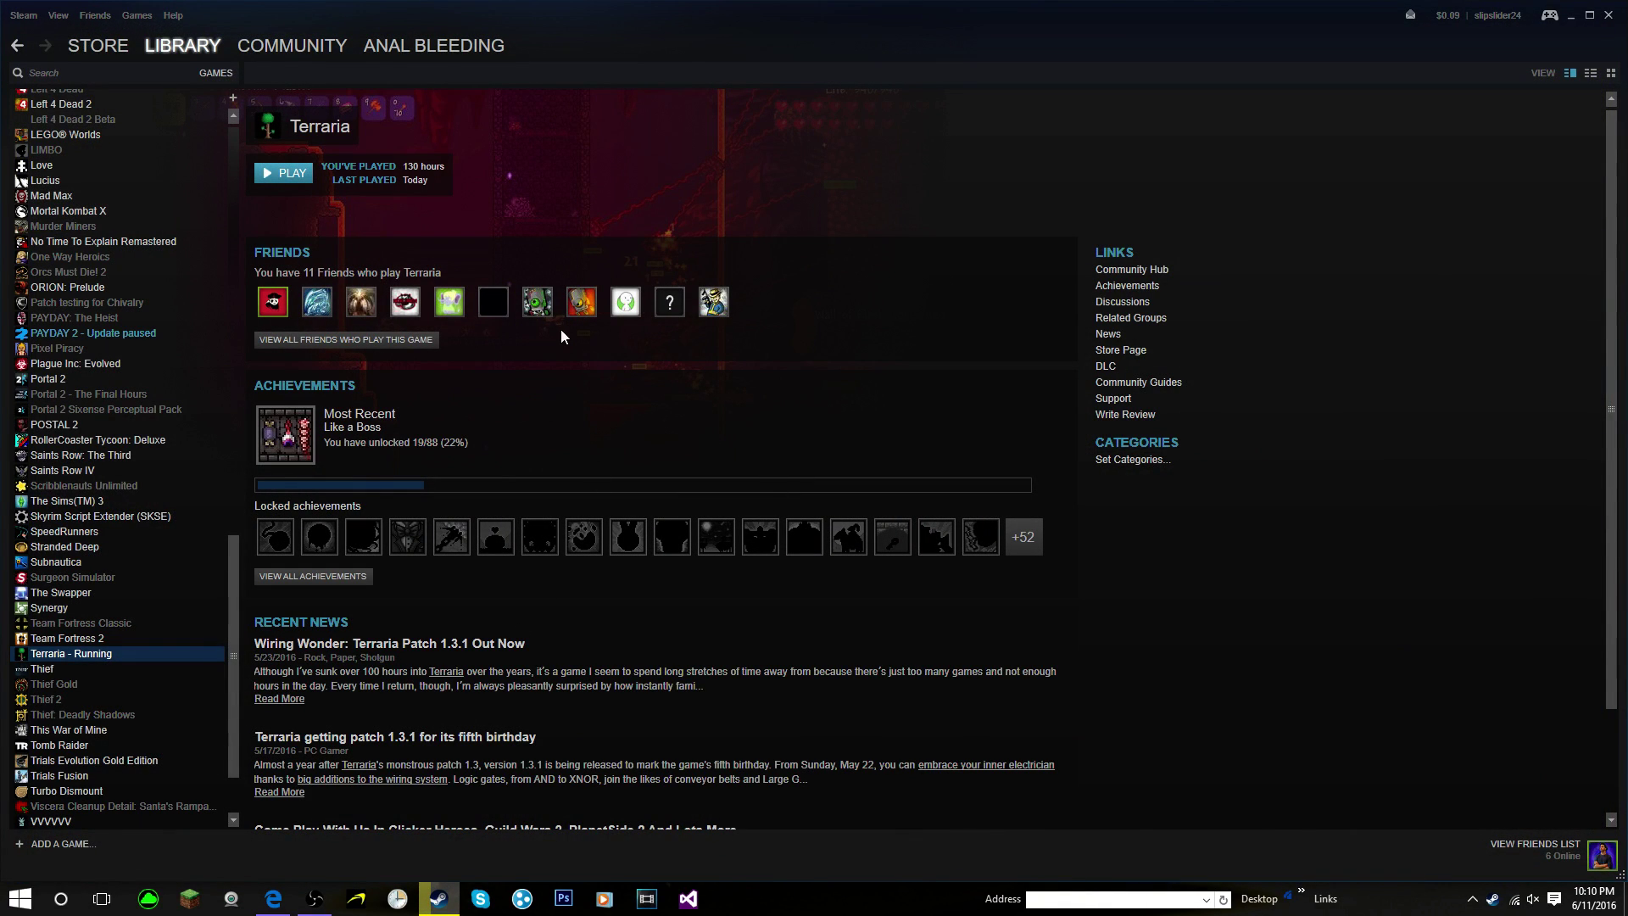
Step: Switch to Microsoft Edge, maximize the tModLoader forum thread, and go to its Download section
left_click(273, 897)
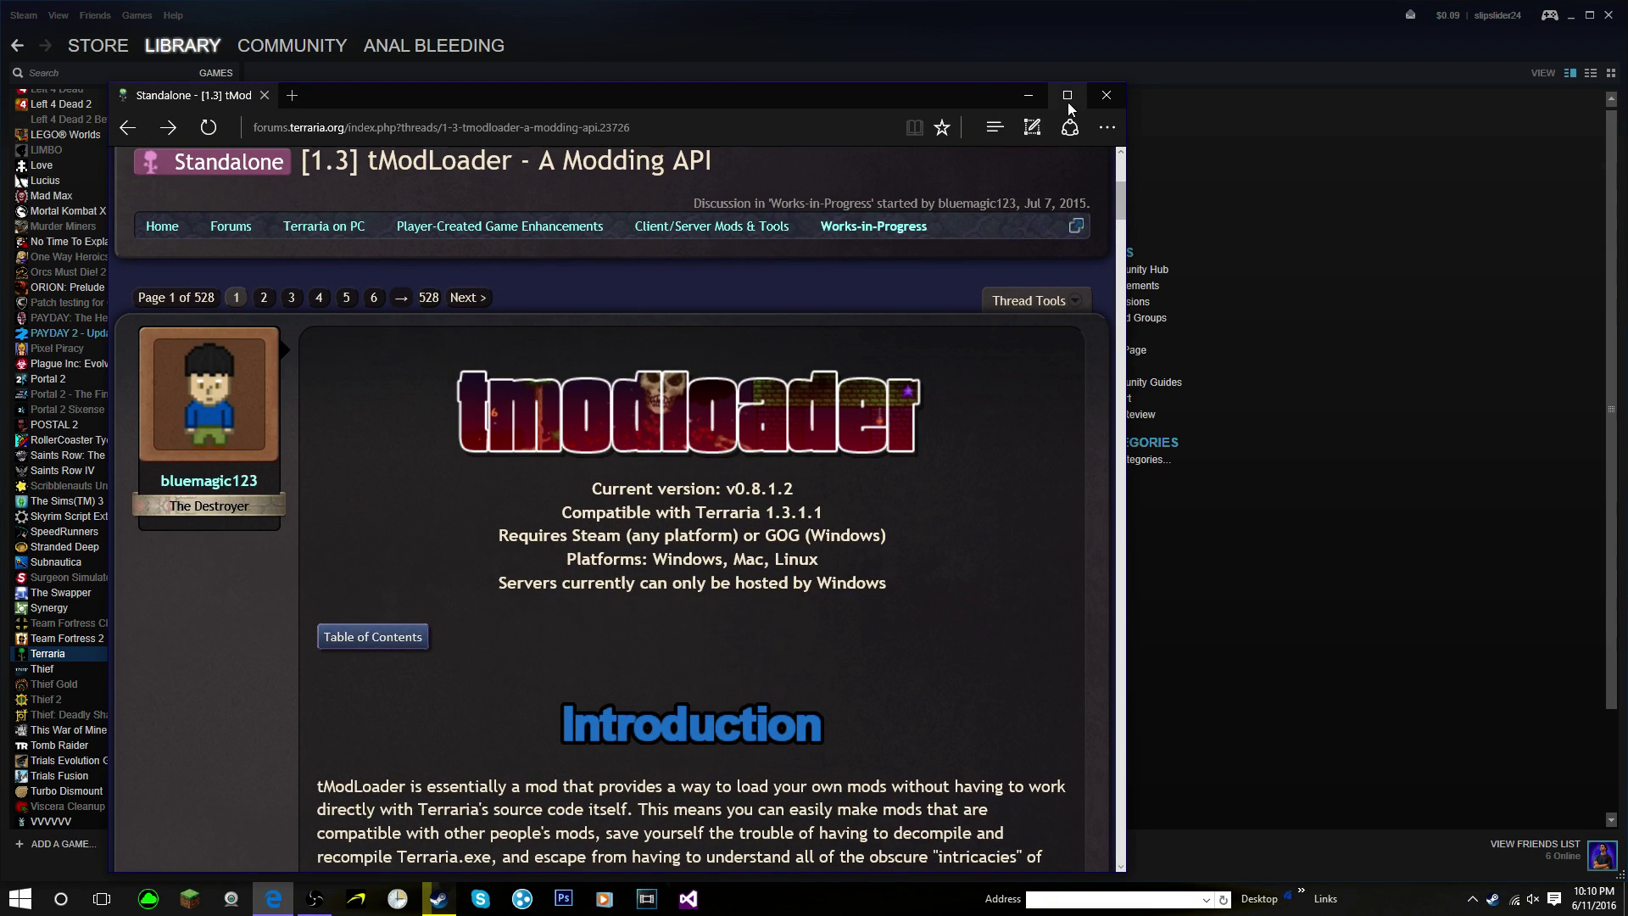
left_click(1067, 96)
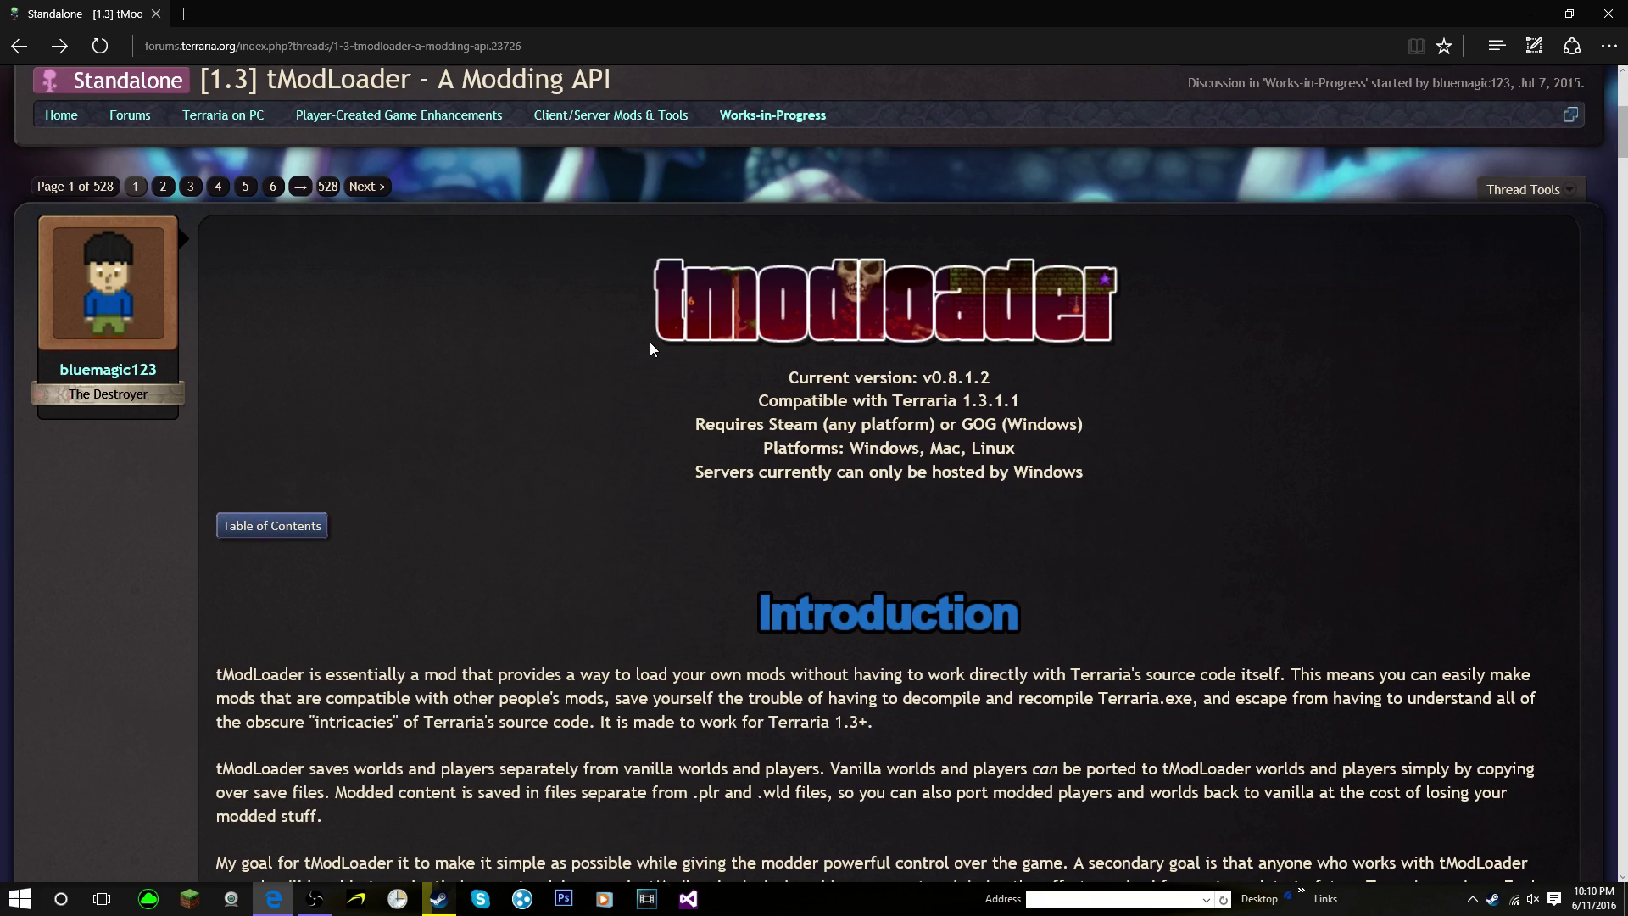
scroll(639, 349, "down", 15)
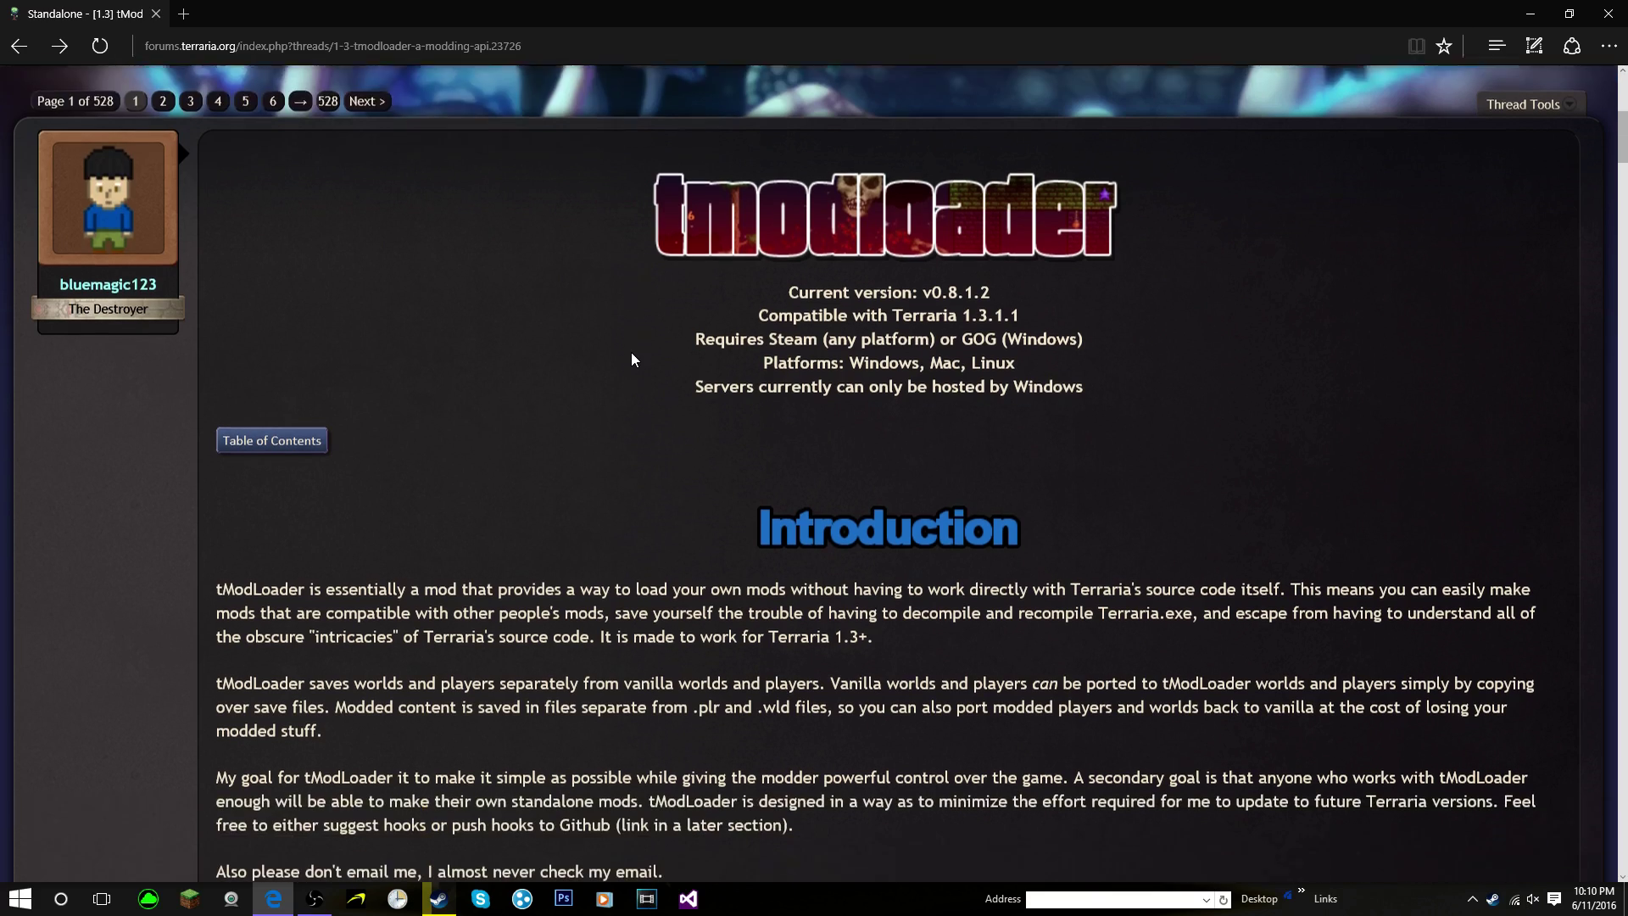
scroll(537, 314, "down", 12)
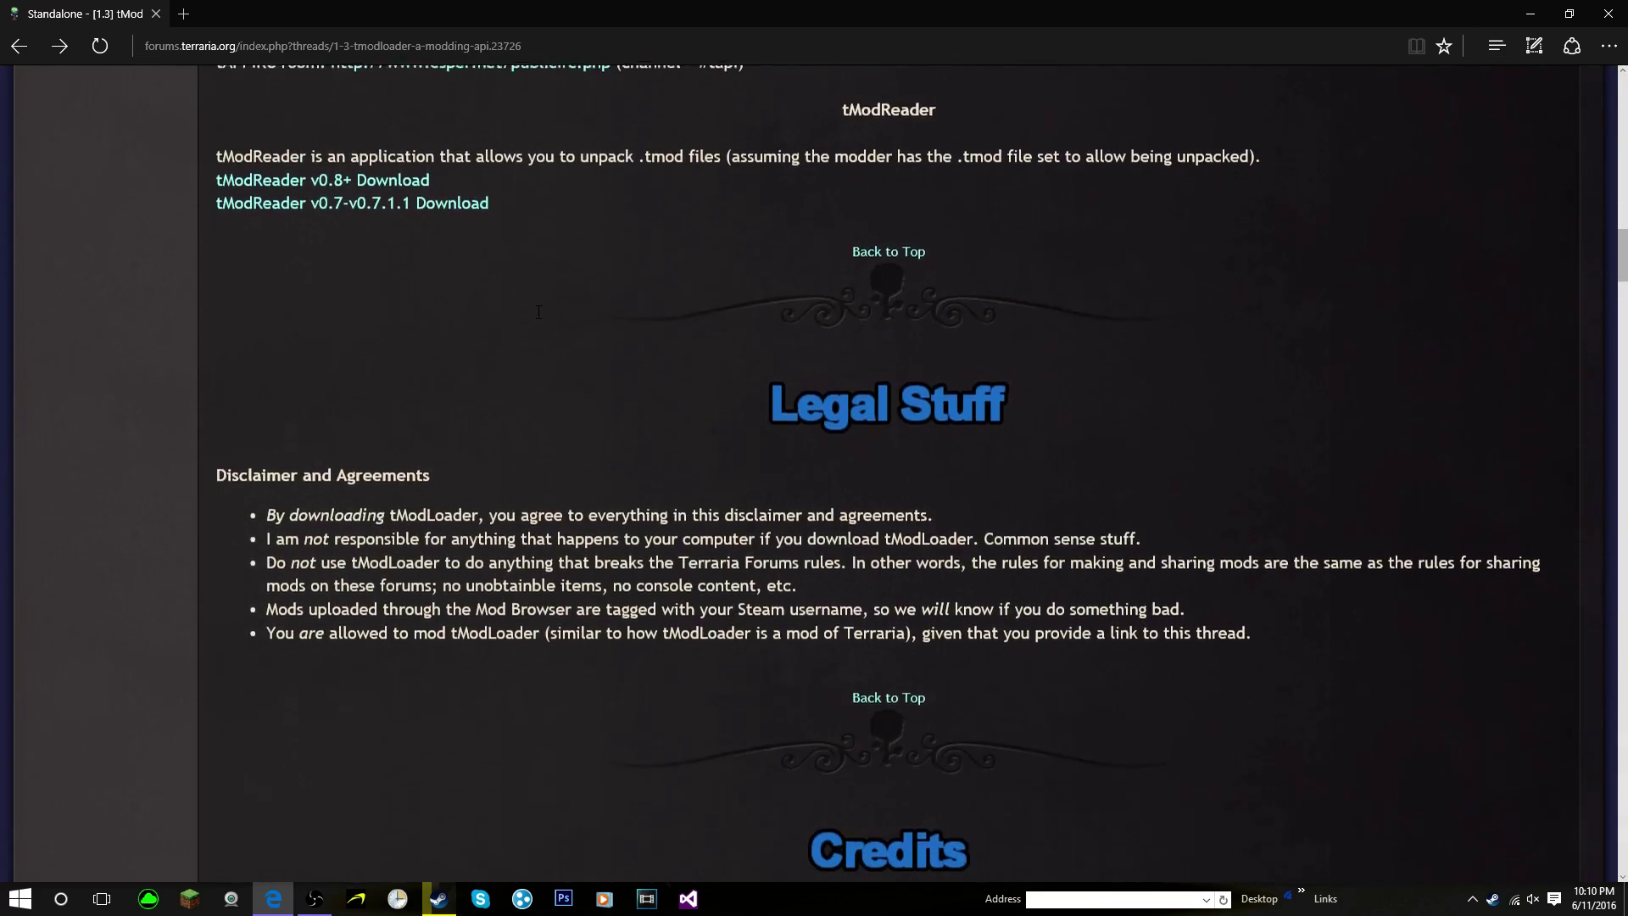
scroll(436, 344, "down", 6)
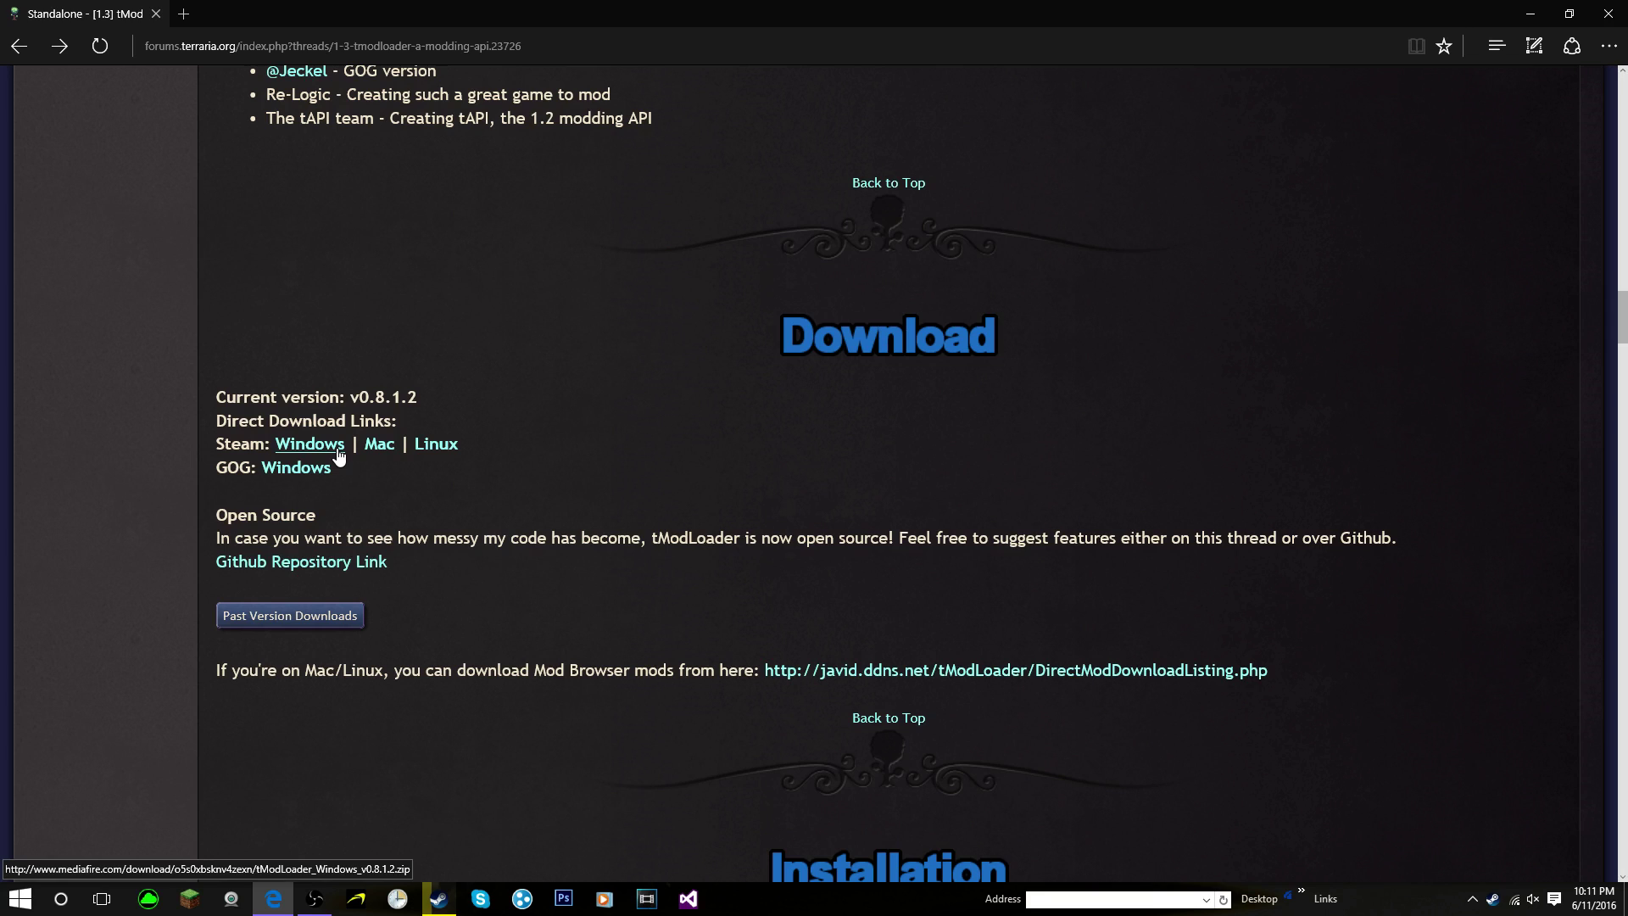
Step: Download the Steam Windows build, tModLoader Windows v0.8.1.2, from MediaFire and close the pop-up window
left_click(338, 450)
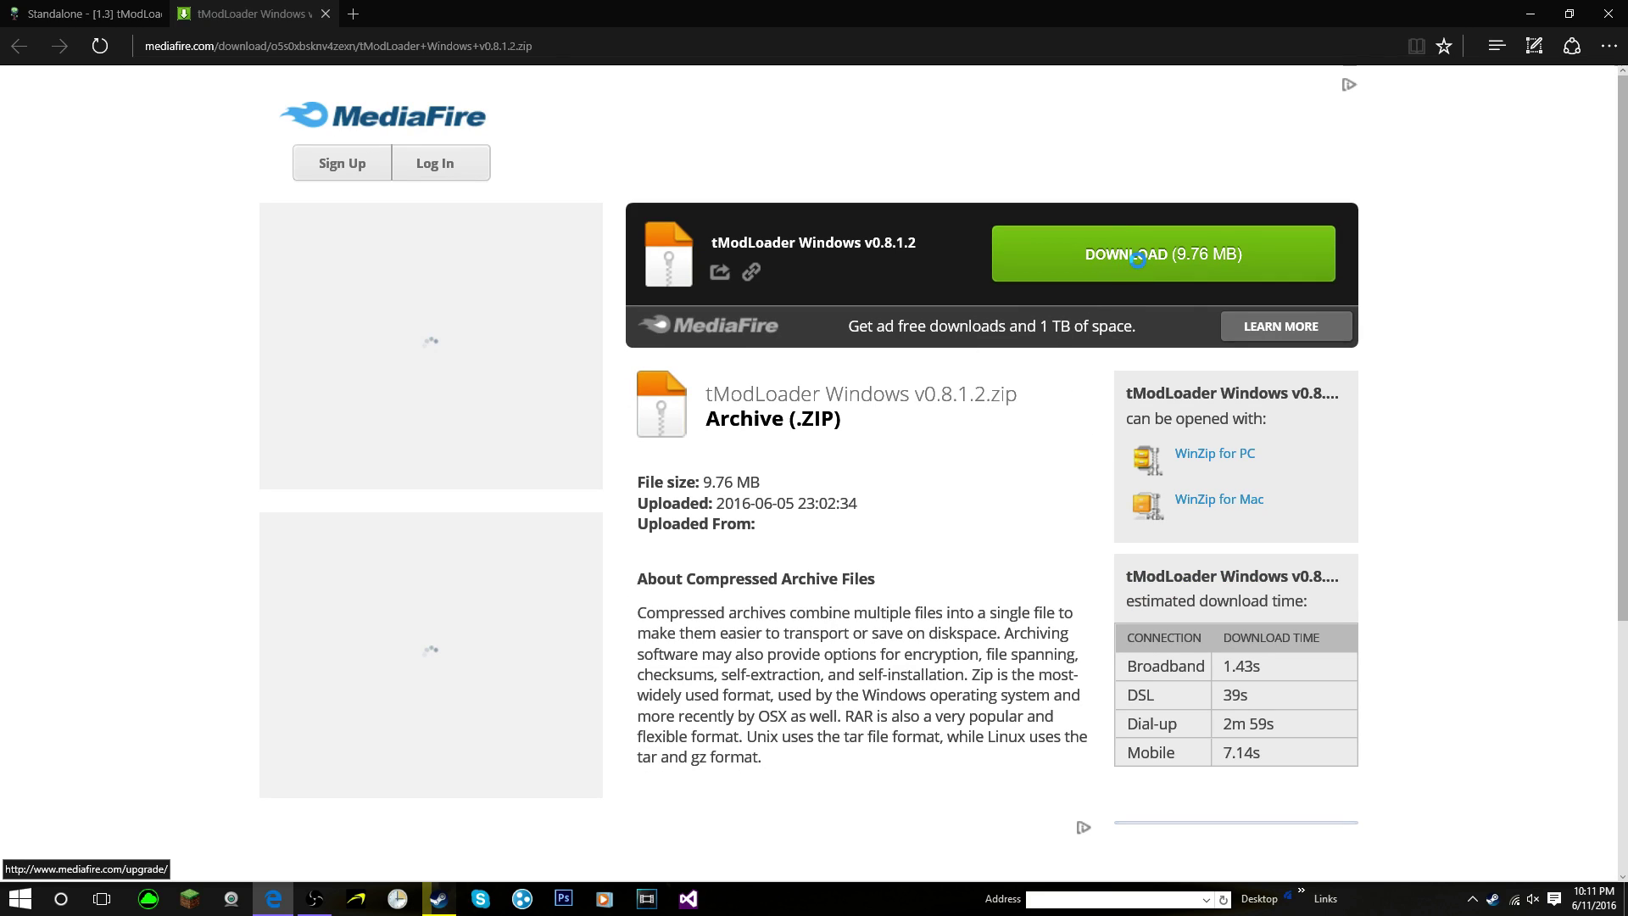
left_click(1090, 263)
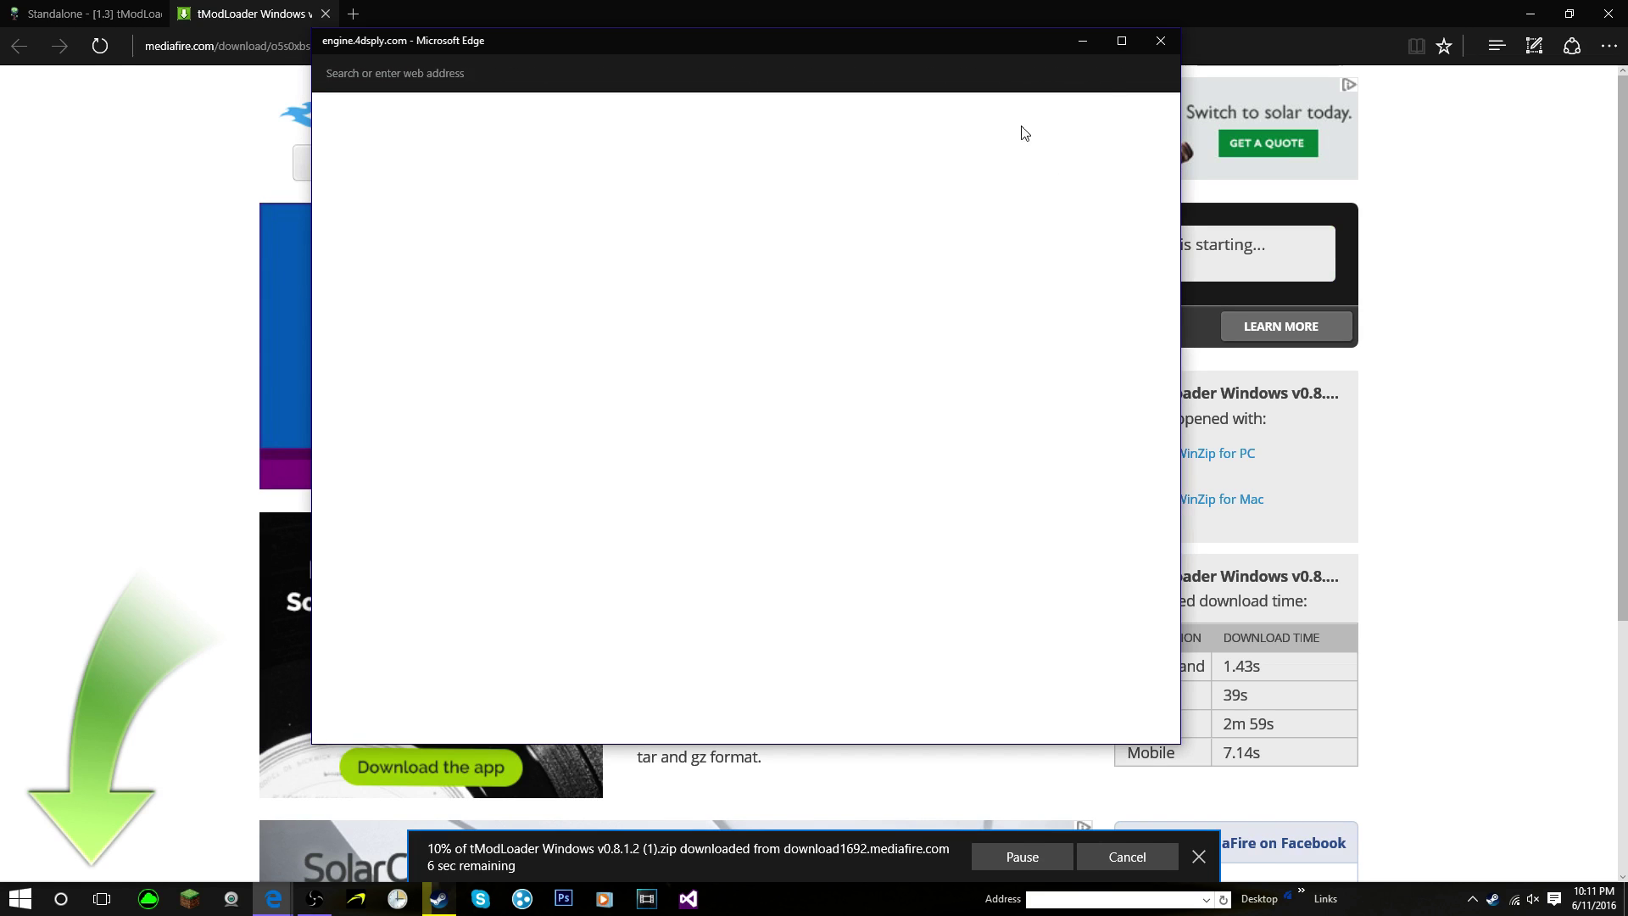
left_click(1159, 43)
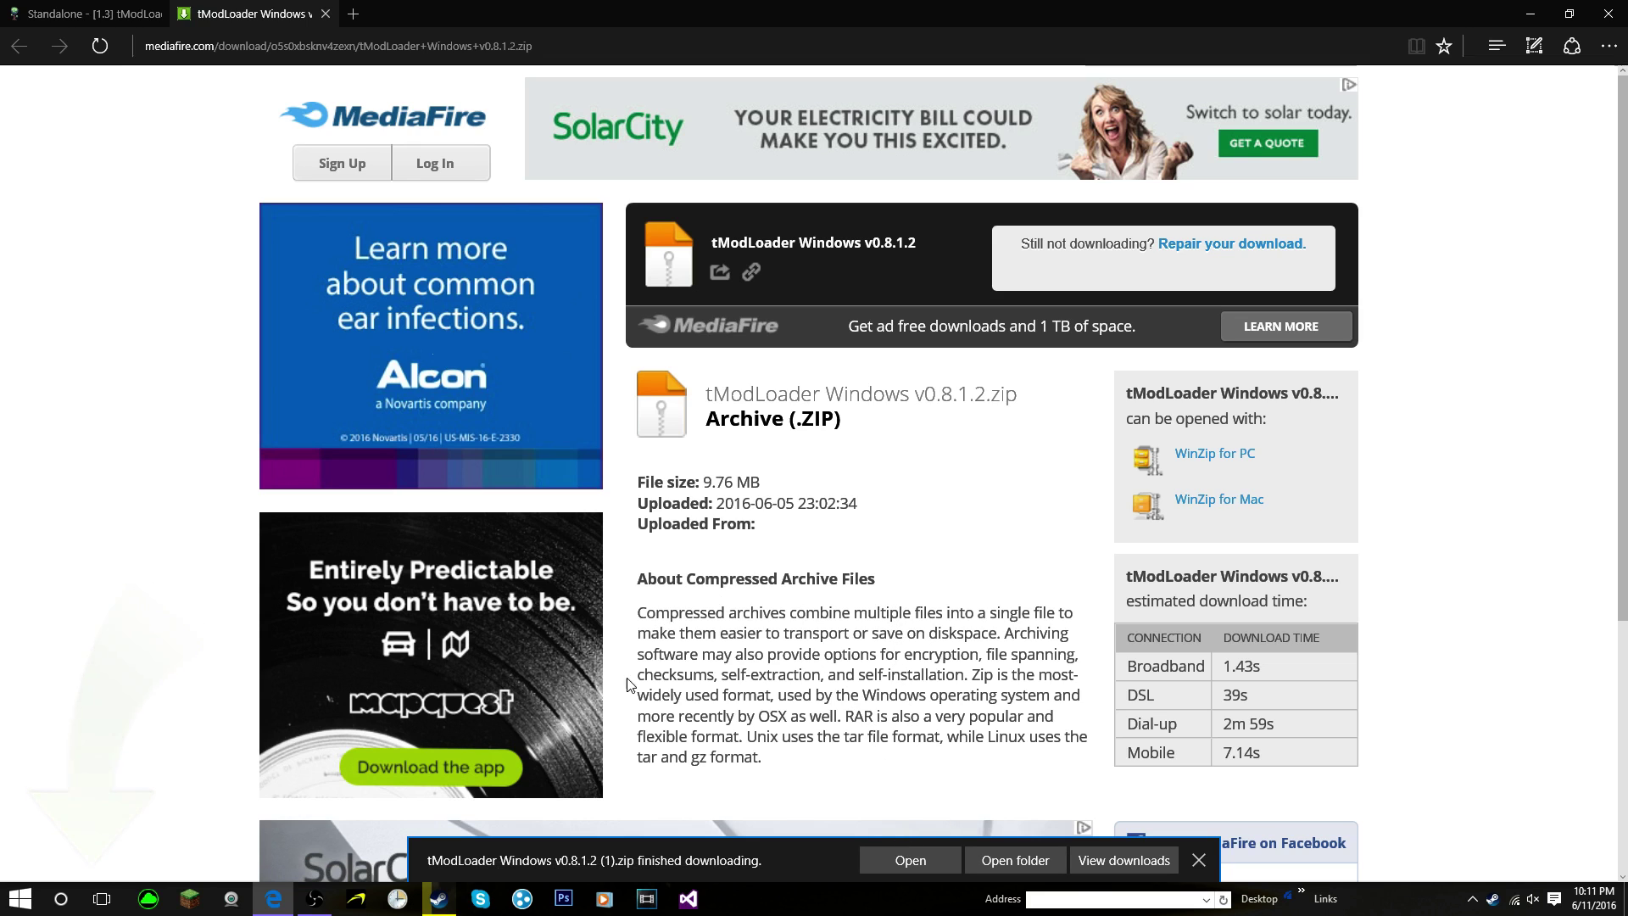
Step: Open the downloaded tModLoader archive in WinRAR and try to extract it to the destination path Desktop
left_click(884, 858)
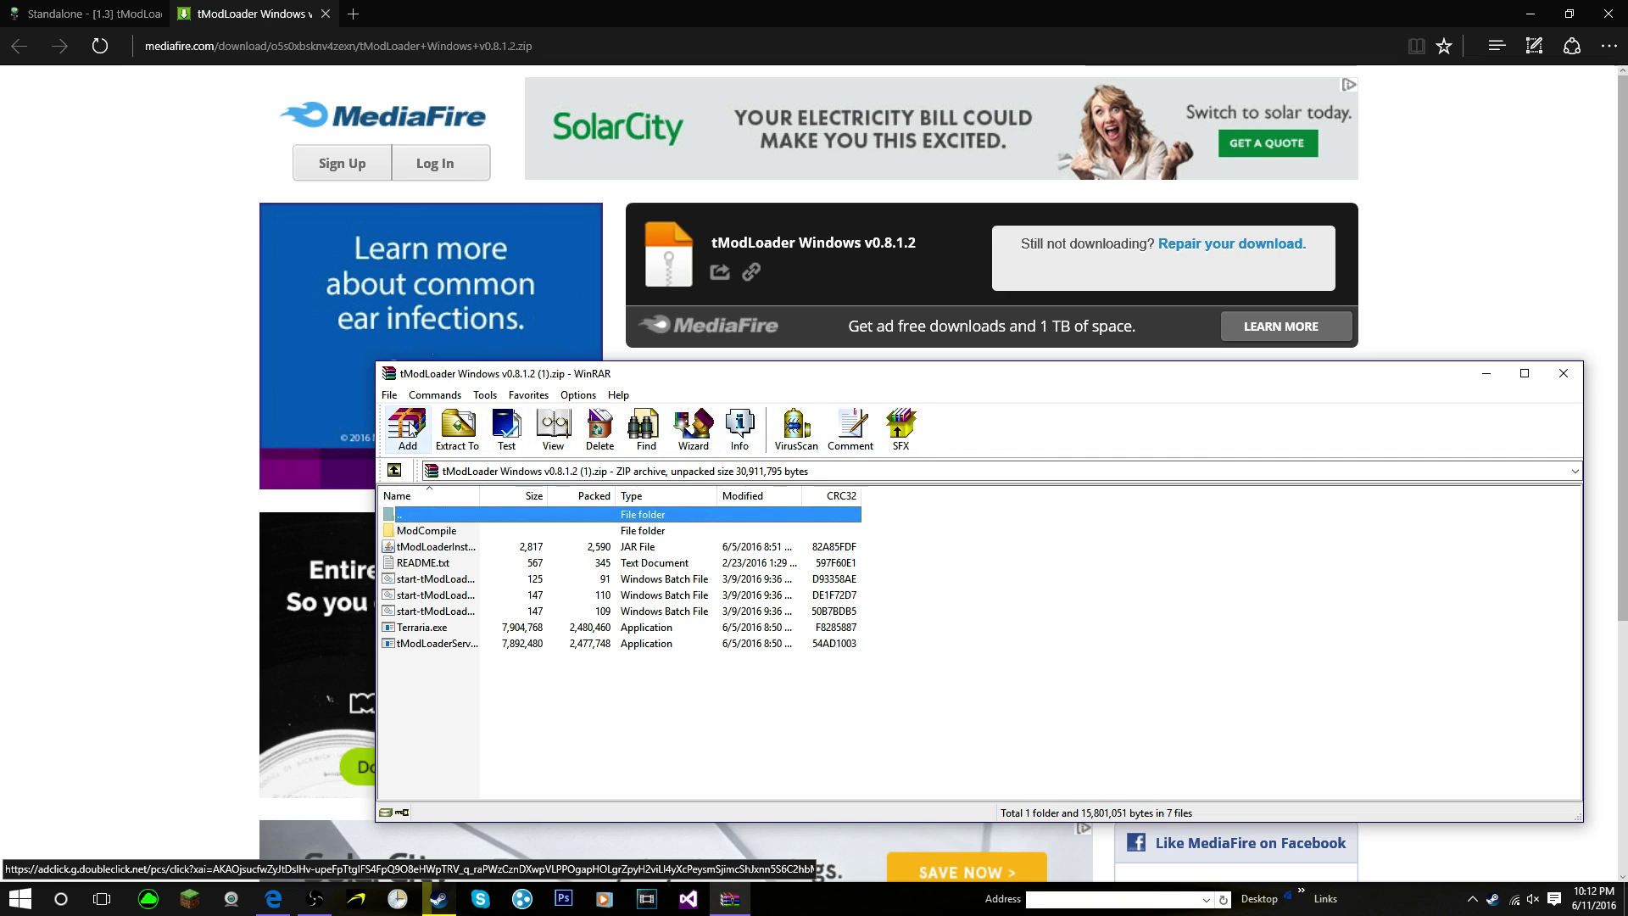
left_click(470, 431)
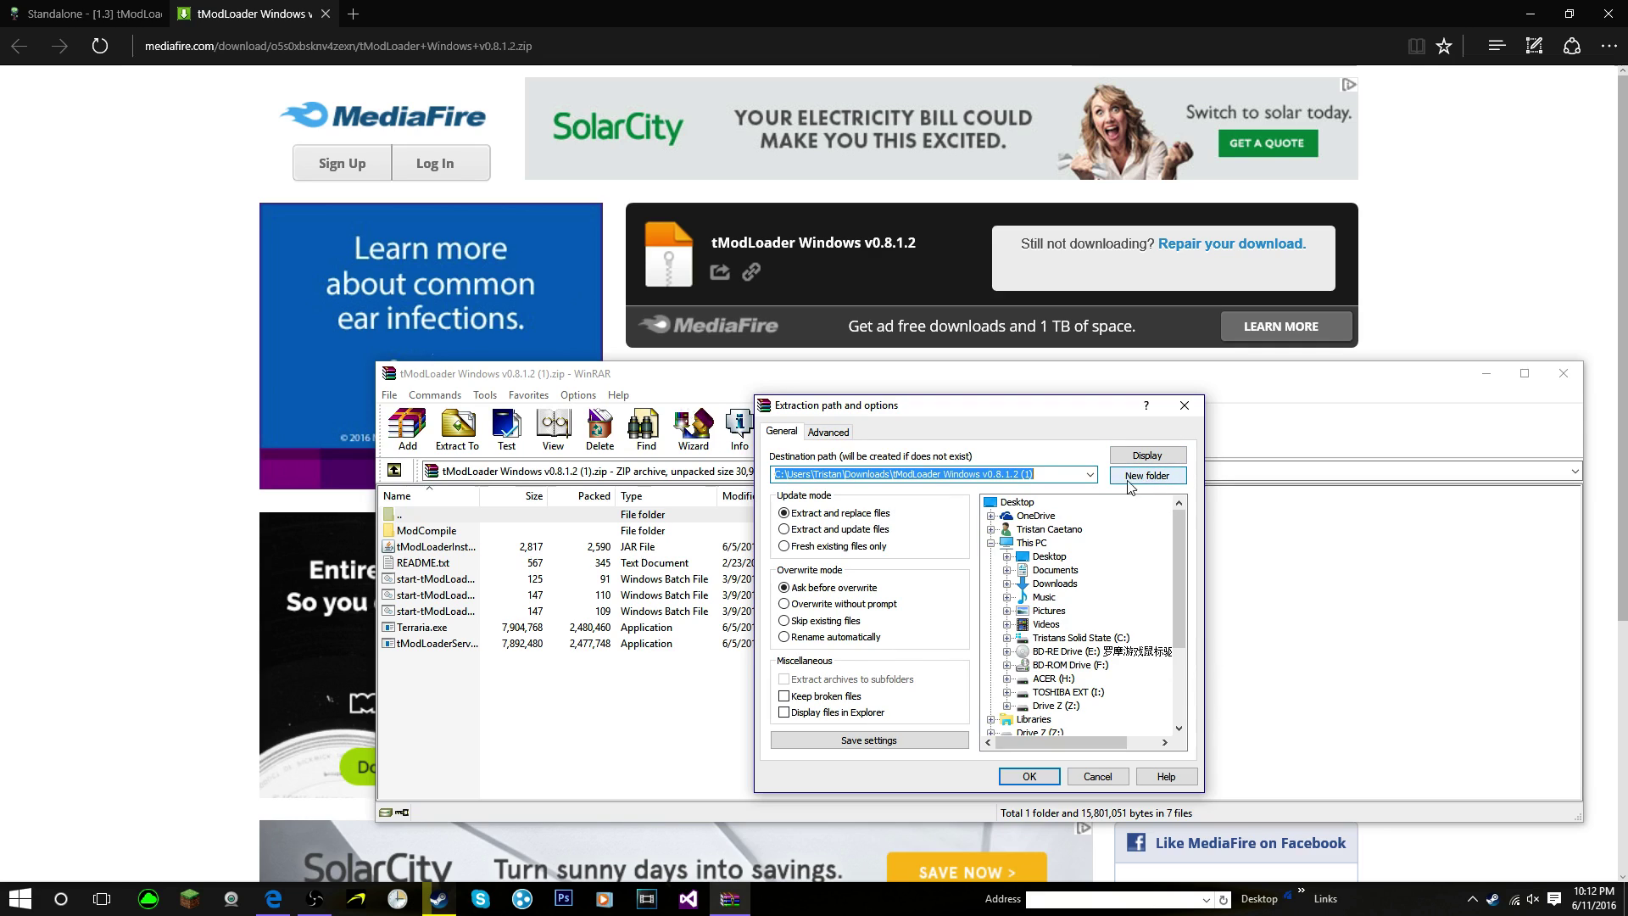
left_click(1078, 472)
left_click(1089, 473)
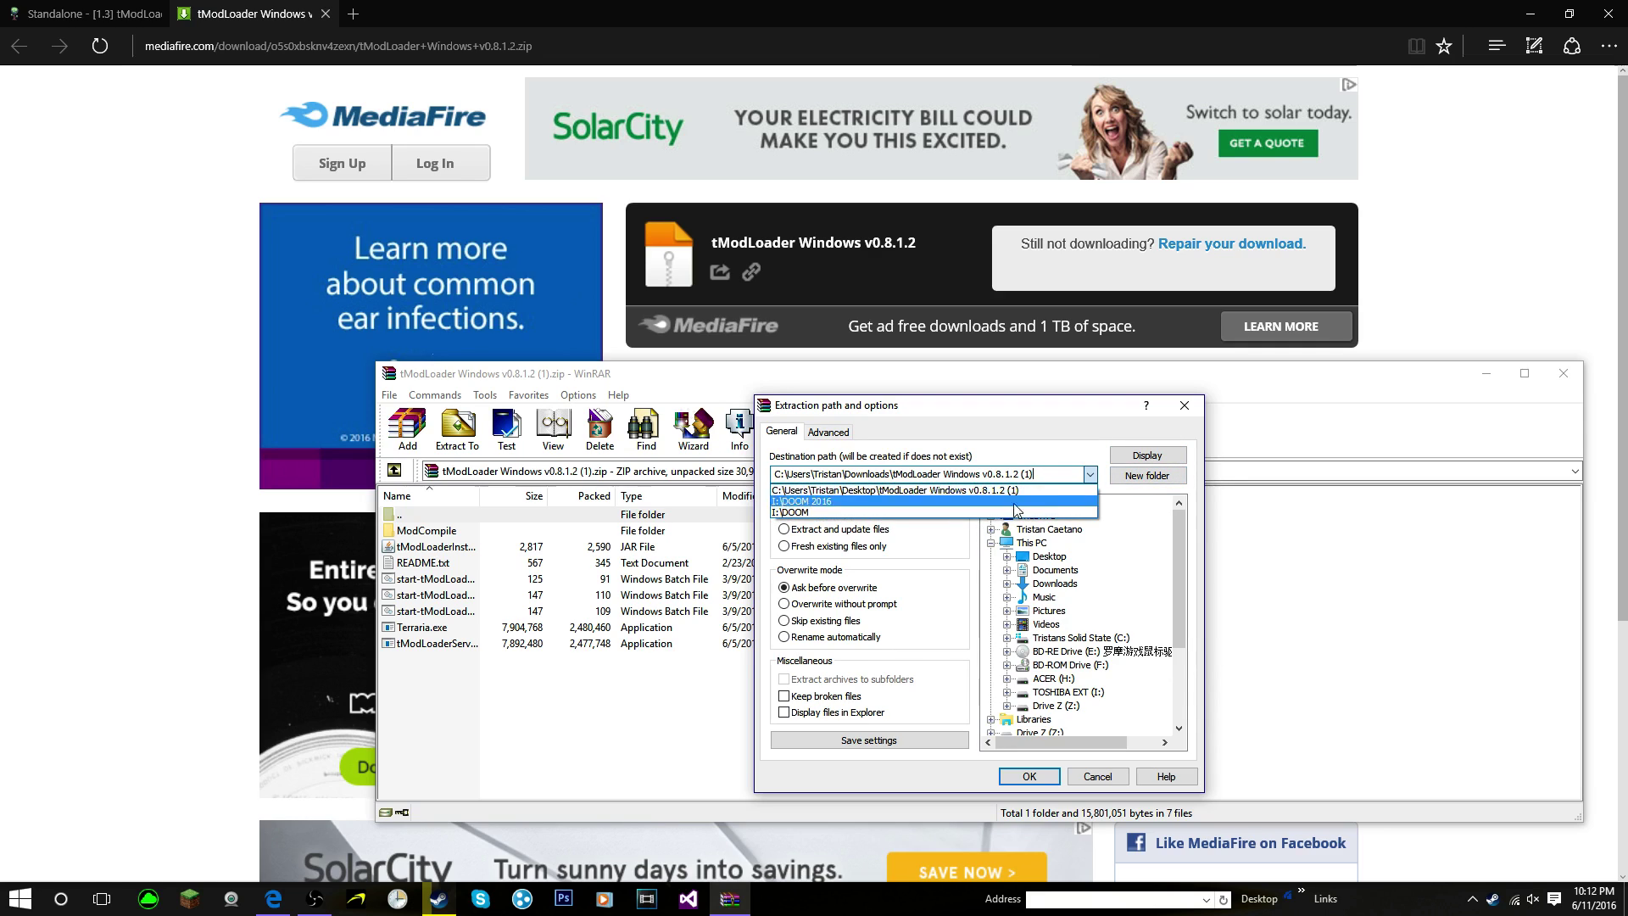
left_click(1055, 476)
left_click_drag(1055, 475, 739, 483)
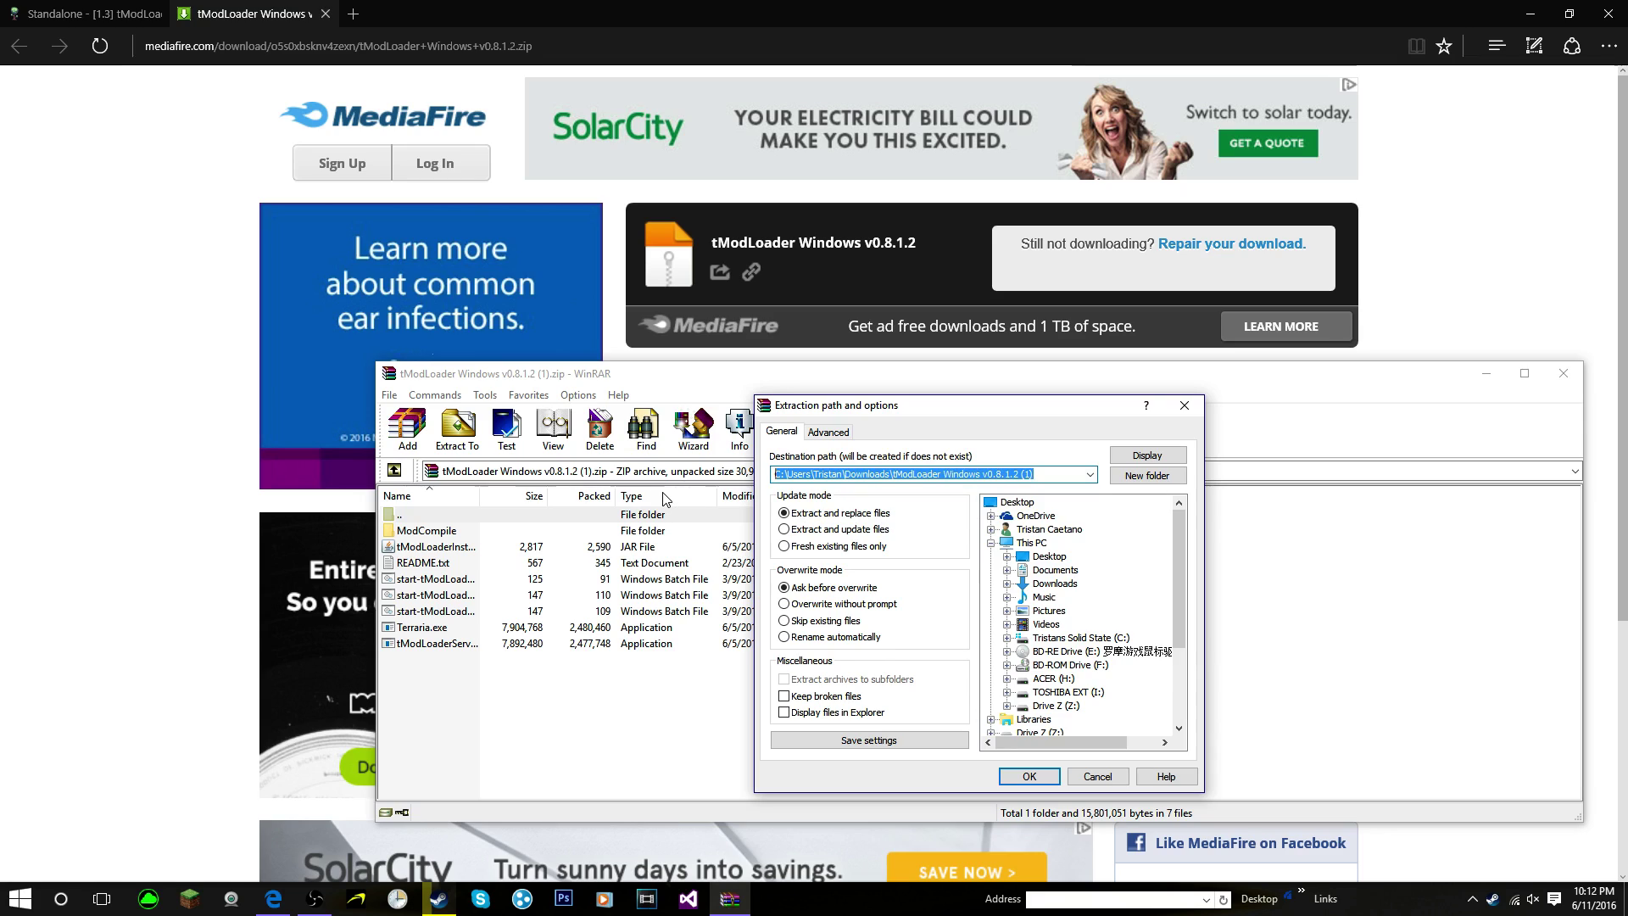
type("Desktop")
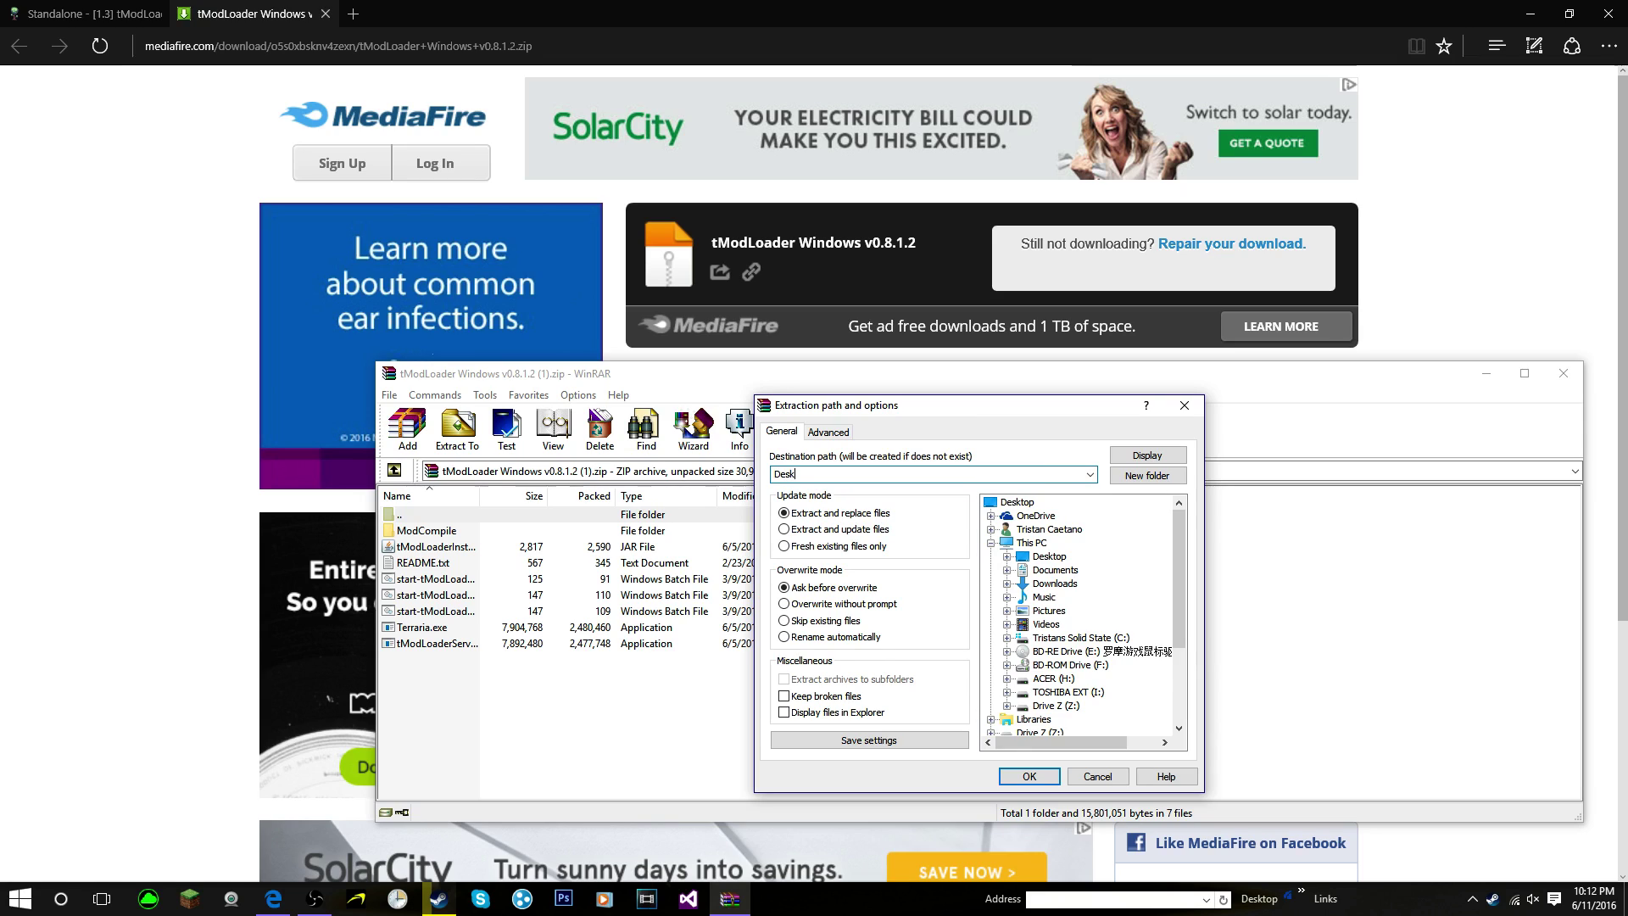
left_click(1016, 777)
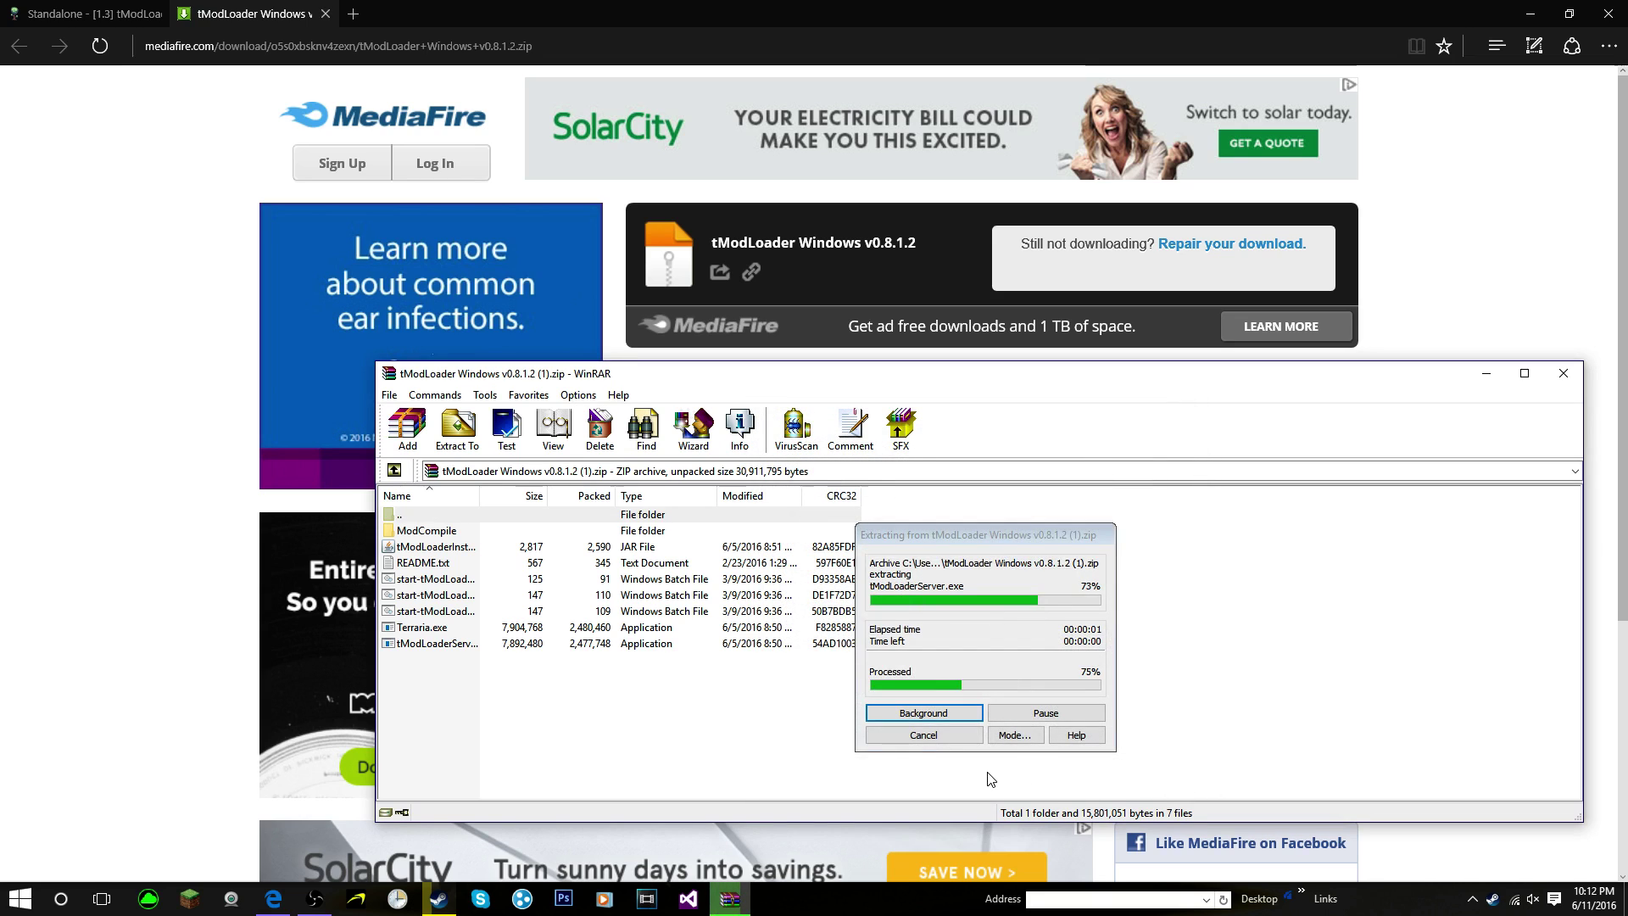
Step: Minimize the WinRAR and browser windows and open the Downloads folder from This PC
left_click(1485, 374)
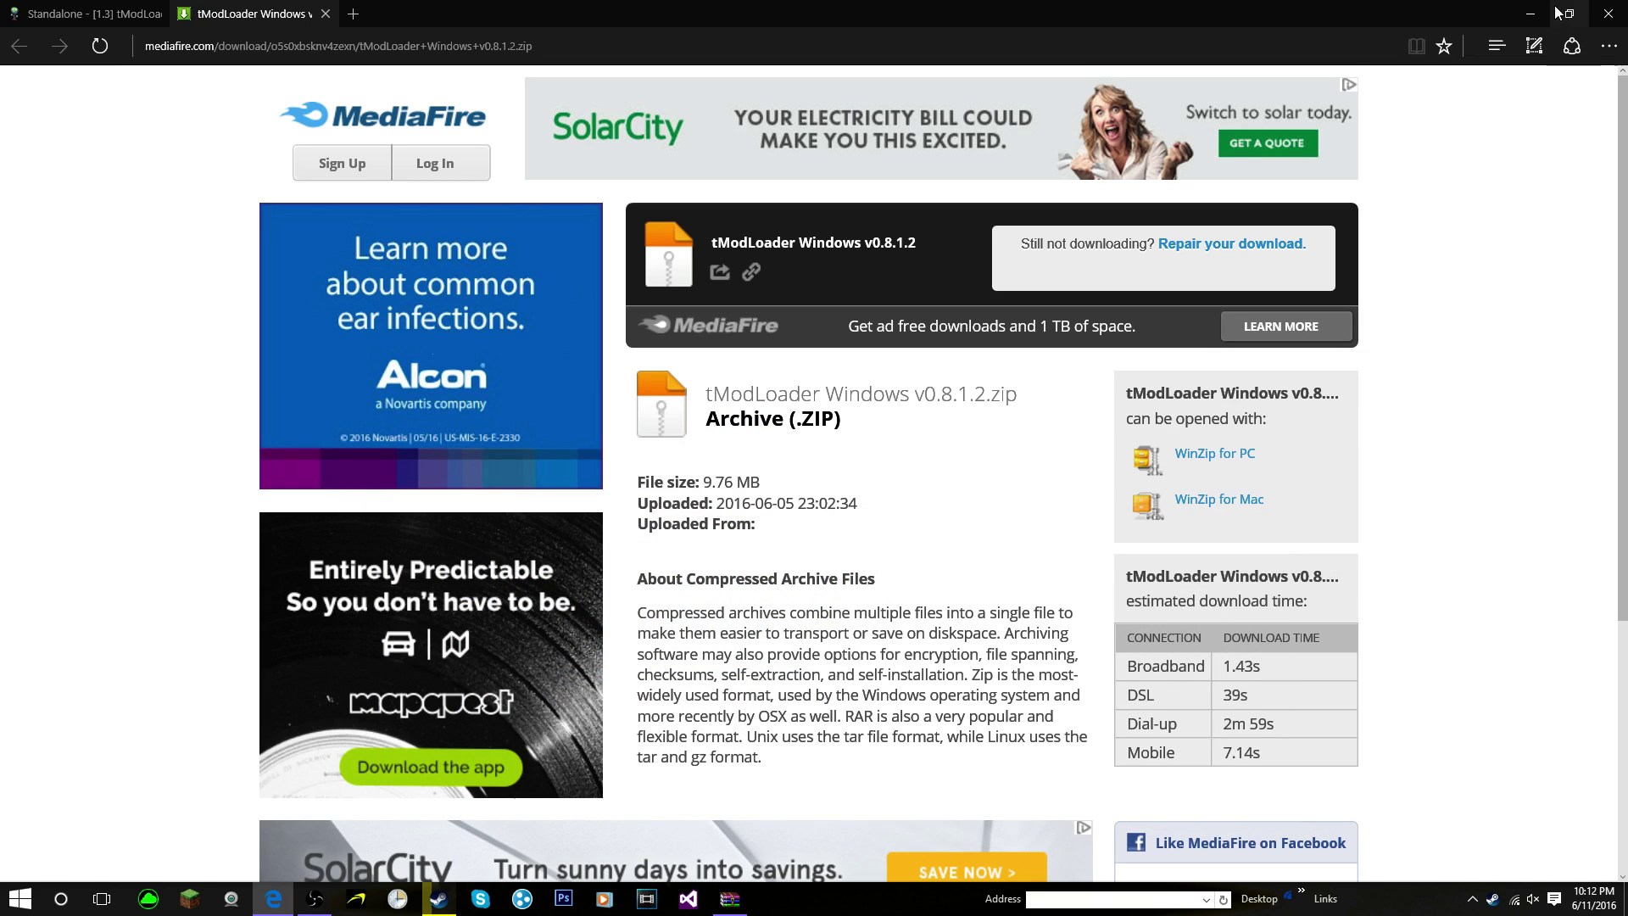
left_click(1530, 13)
left_click(1569, 17)
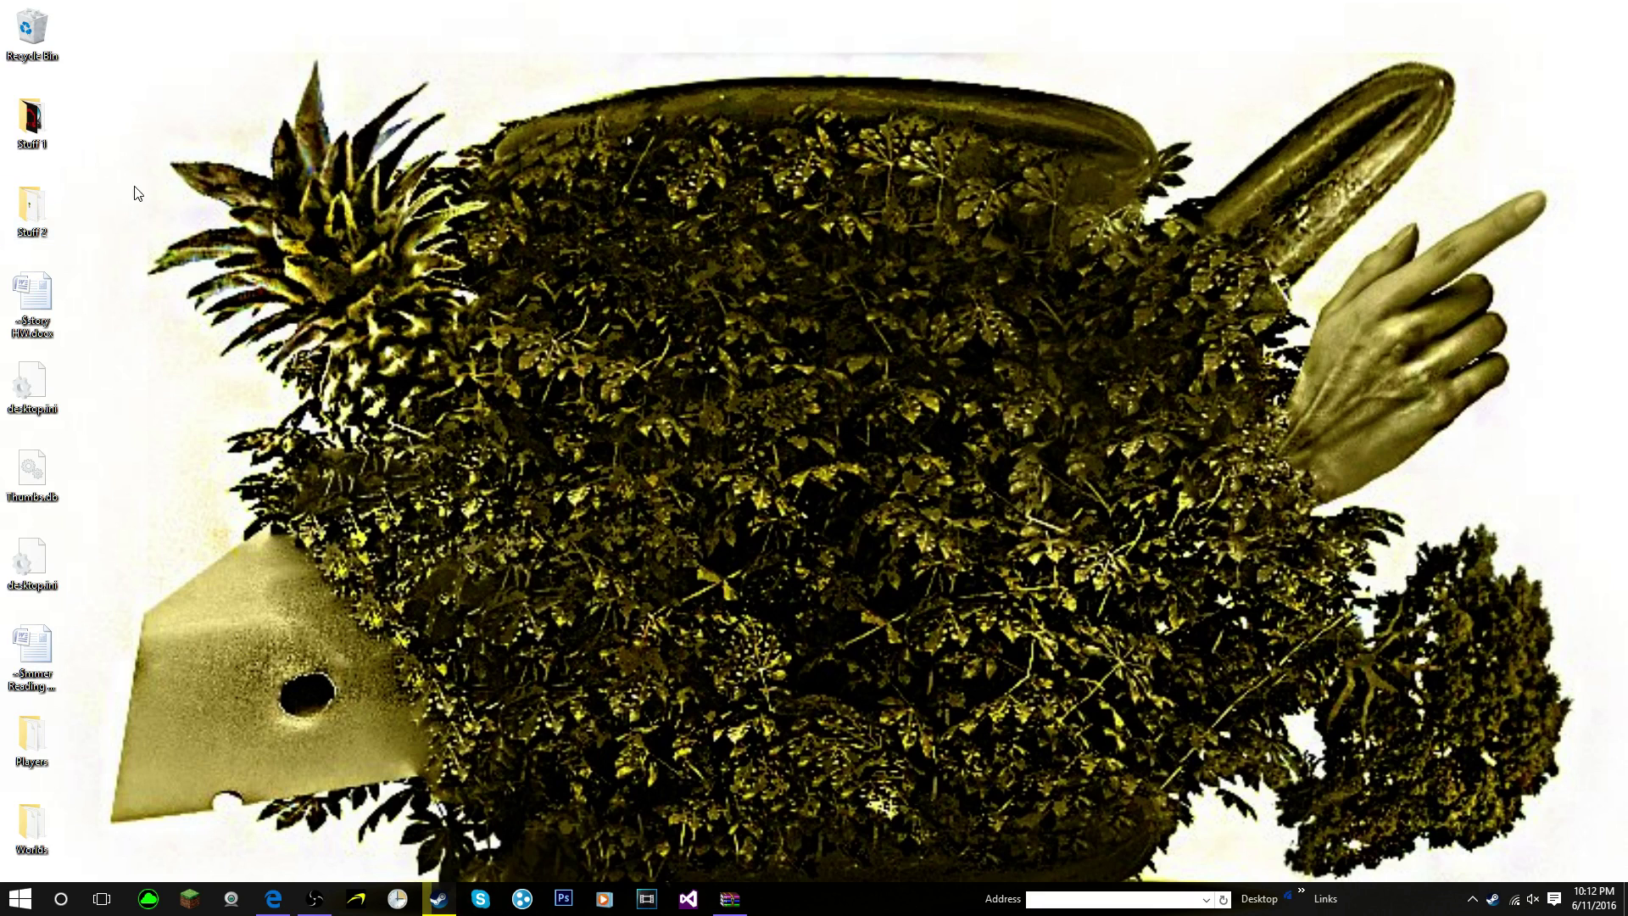
key("super")
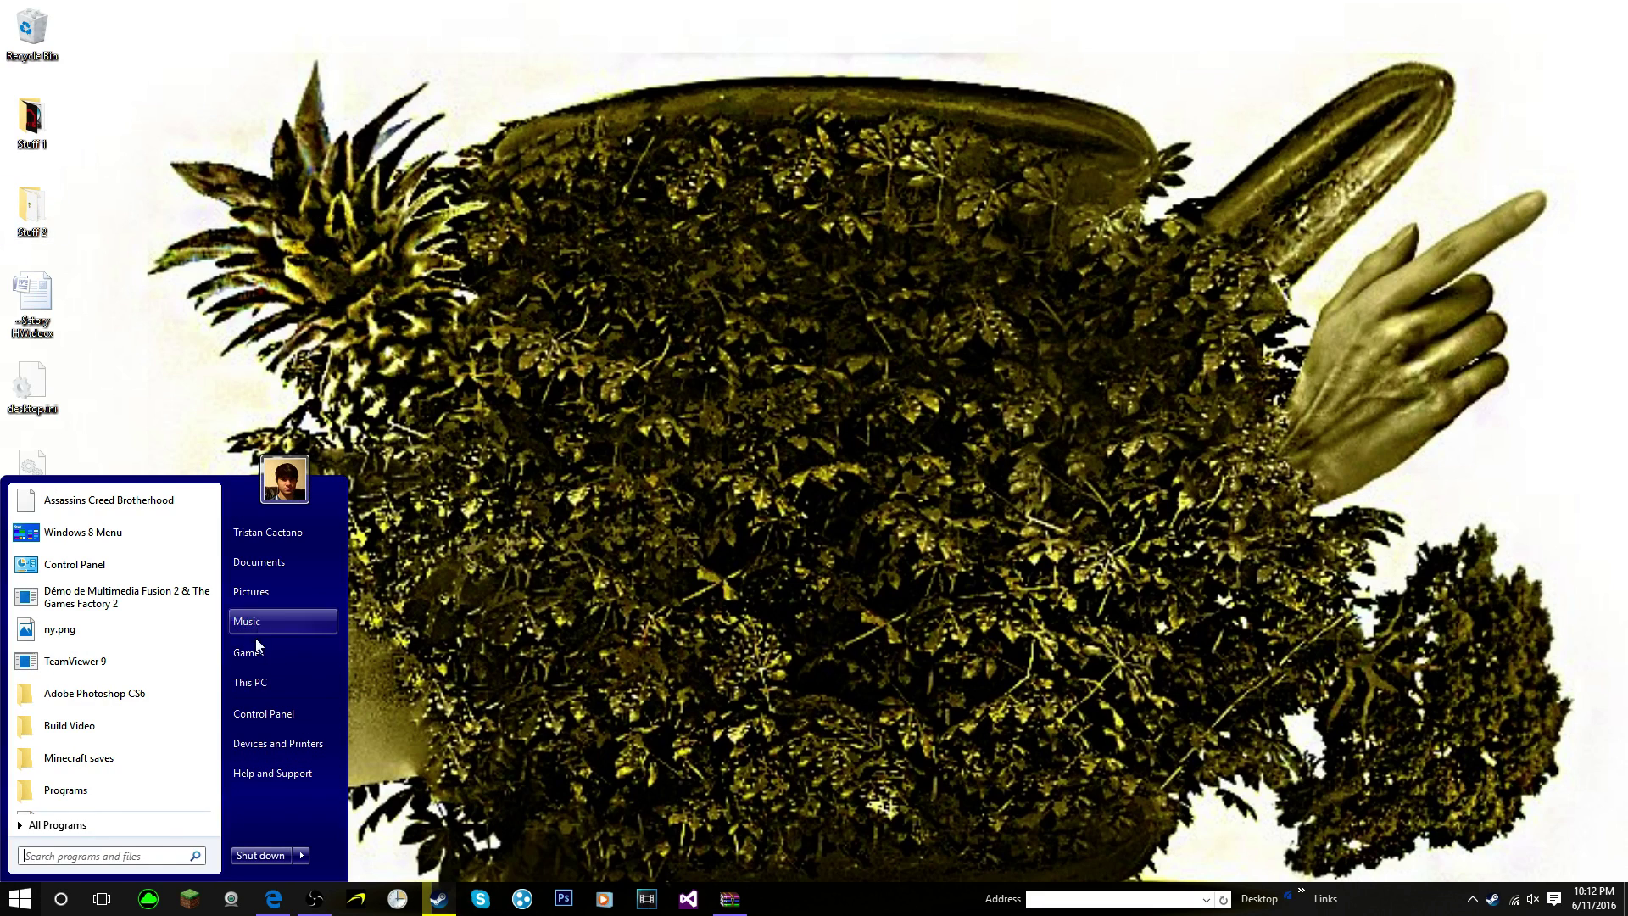
left_click(259, 683)
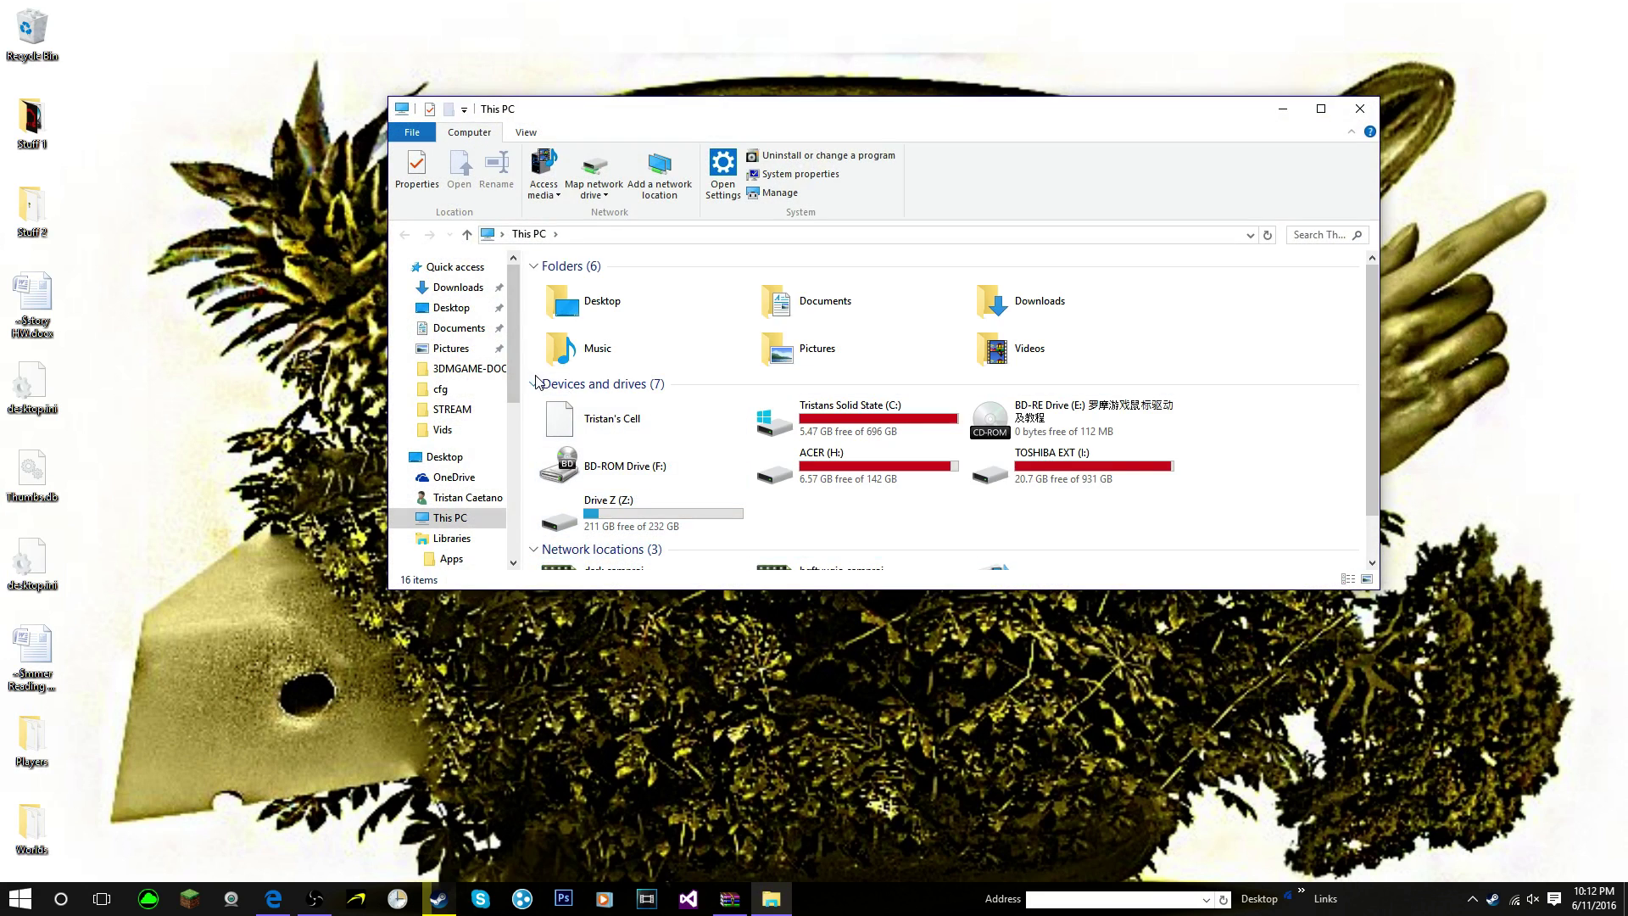
left_click(976, 302)
double_click(975, 301)
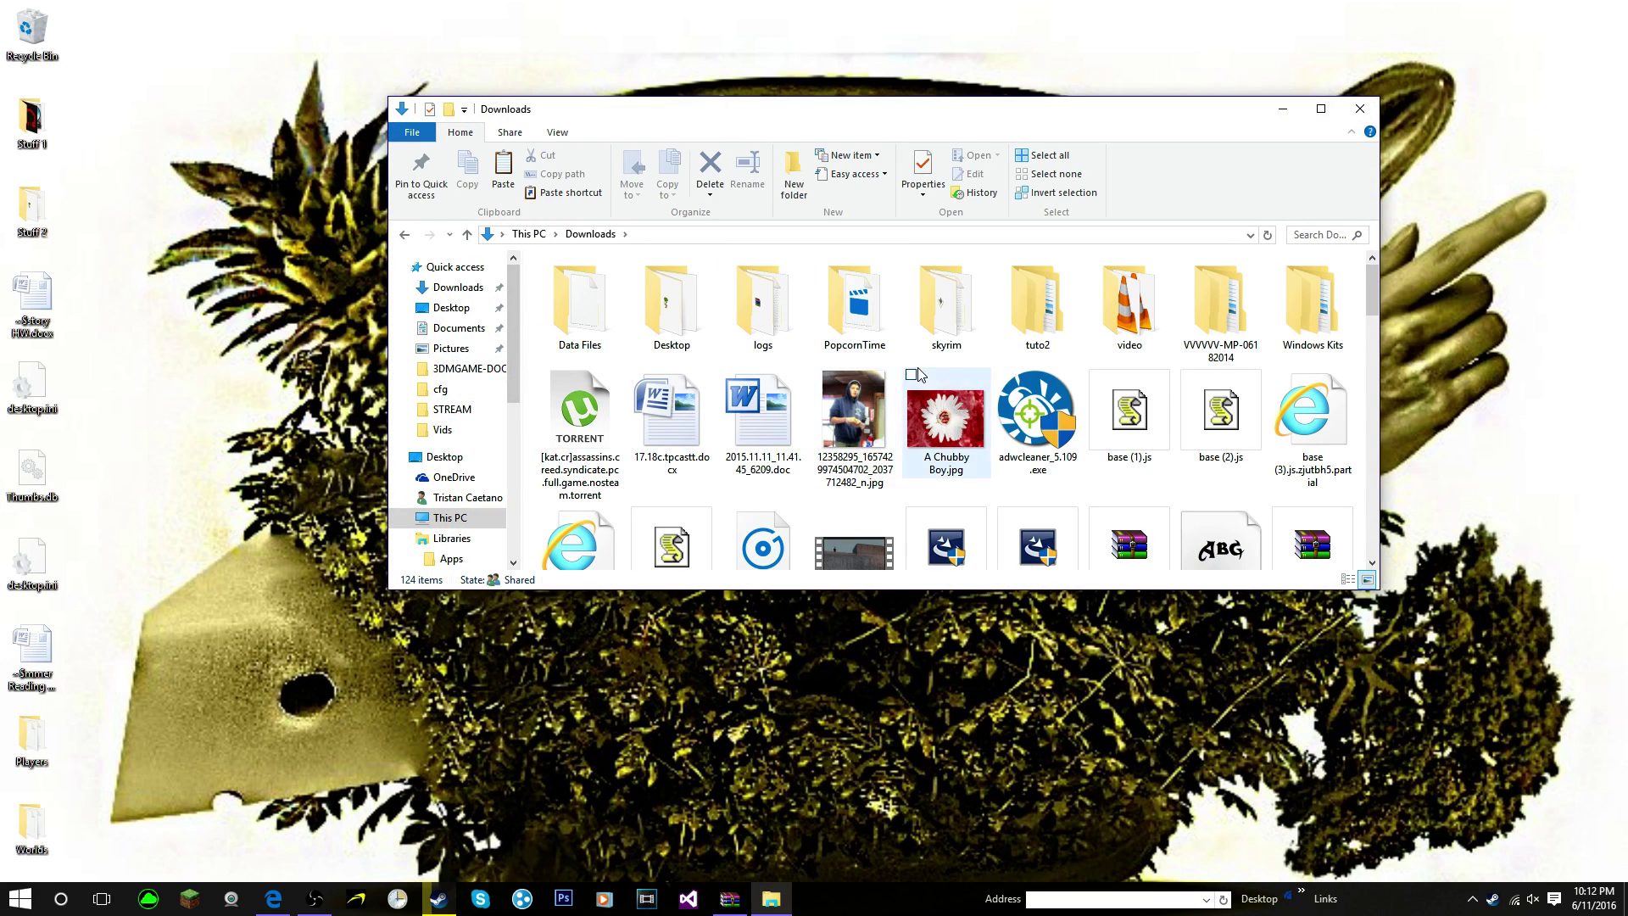
Step: Move tModLoader Windows v0.8.1.2 (1).zip from Downloads to the desktop and close the File Explorer window
scroll(1309, 352, "down", 1)
scroll(1310, 352, "down", 1)
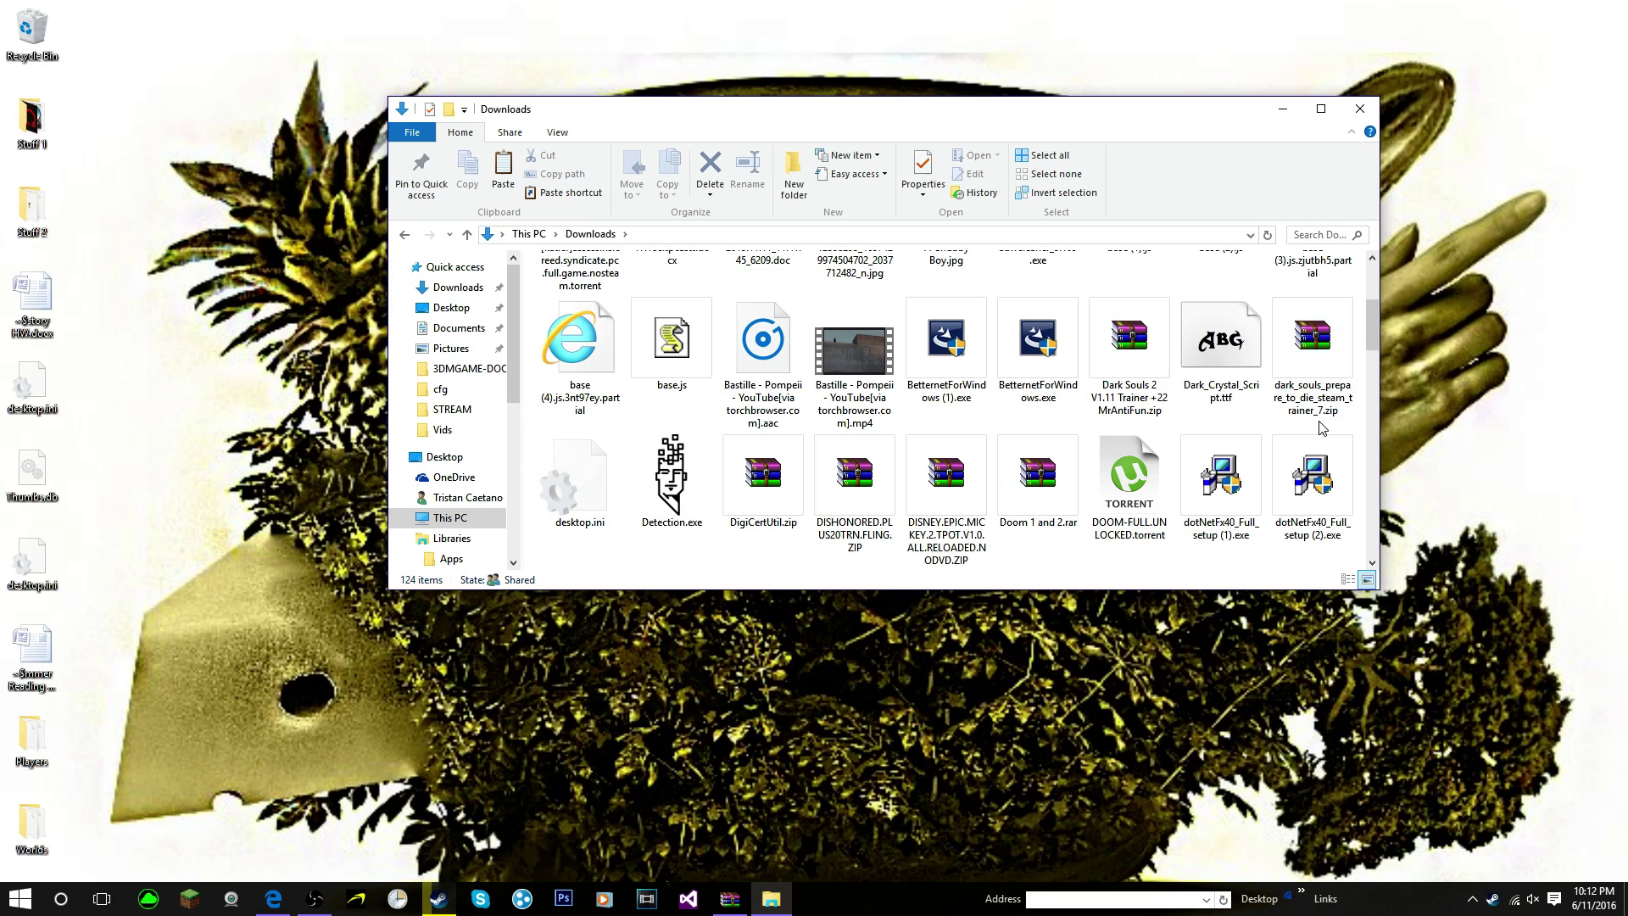
scroll(1074, 472, "down", 2)
scroll(1187, 499, "down", 2)
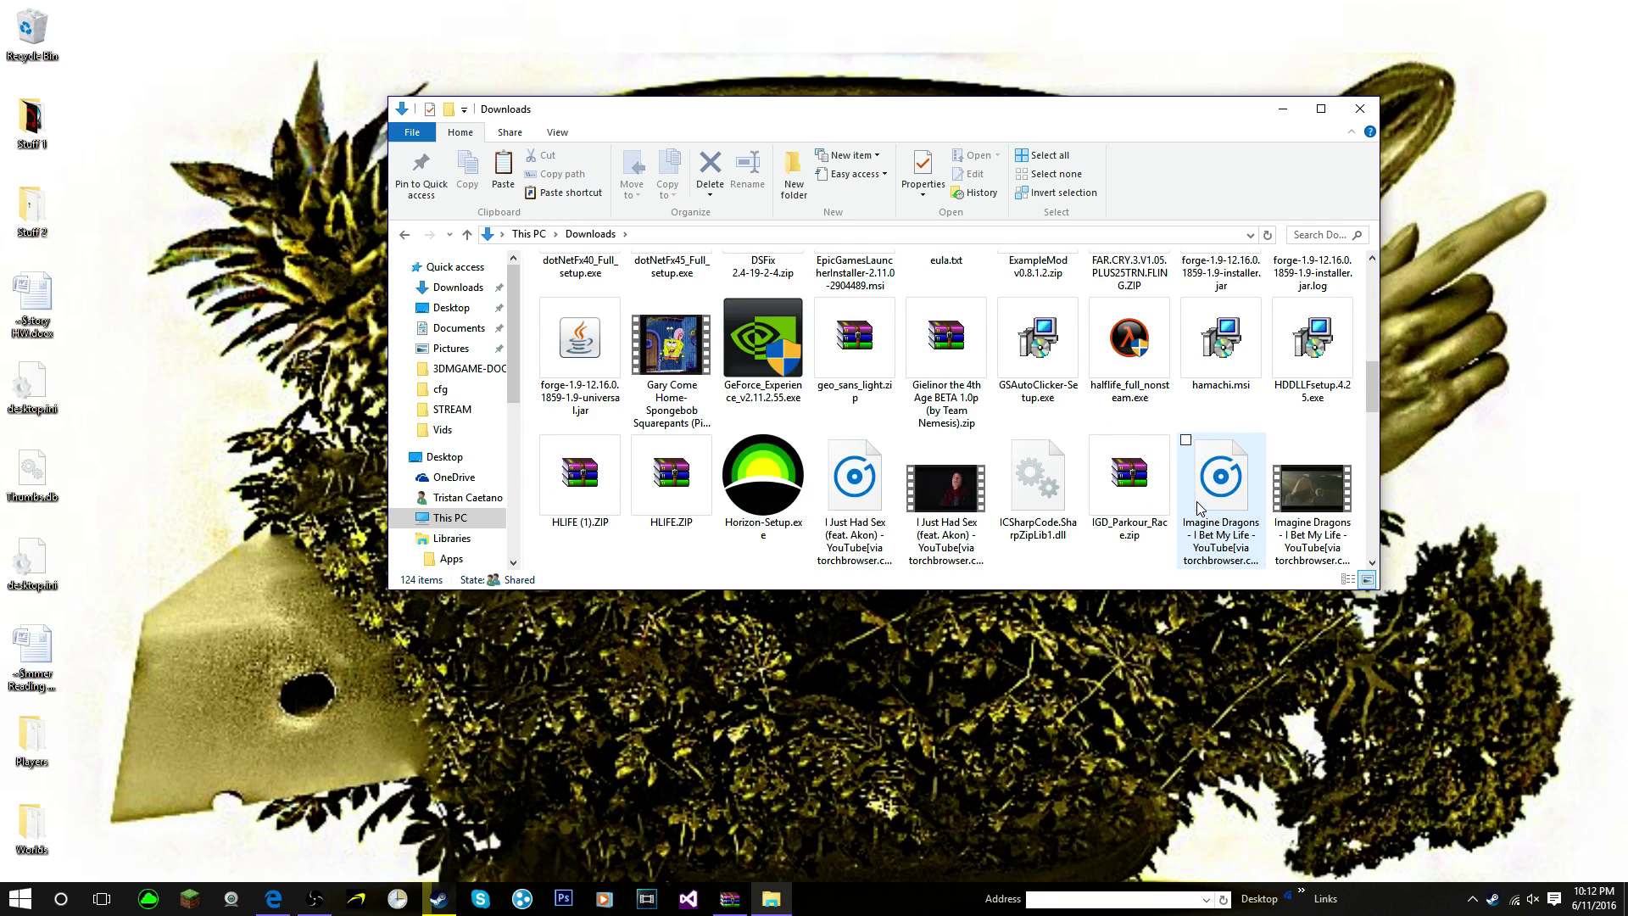
scroll(1195, 500, "down", 5)
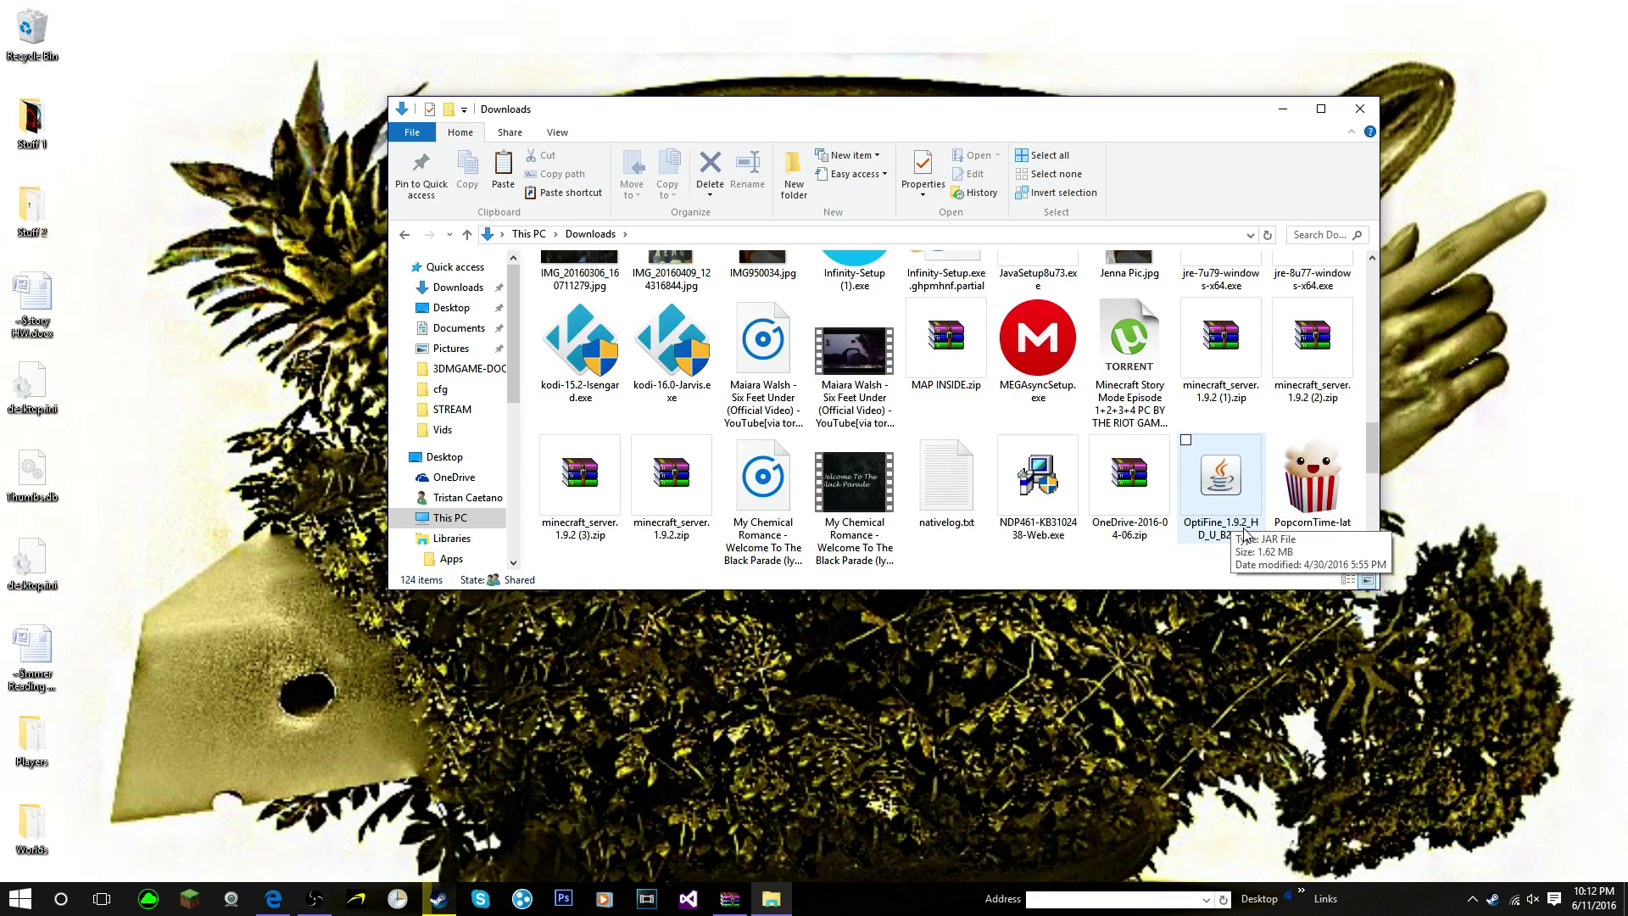
scroll(1234, 551, "down", 4)
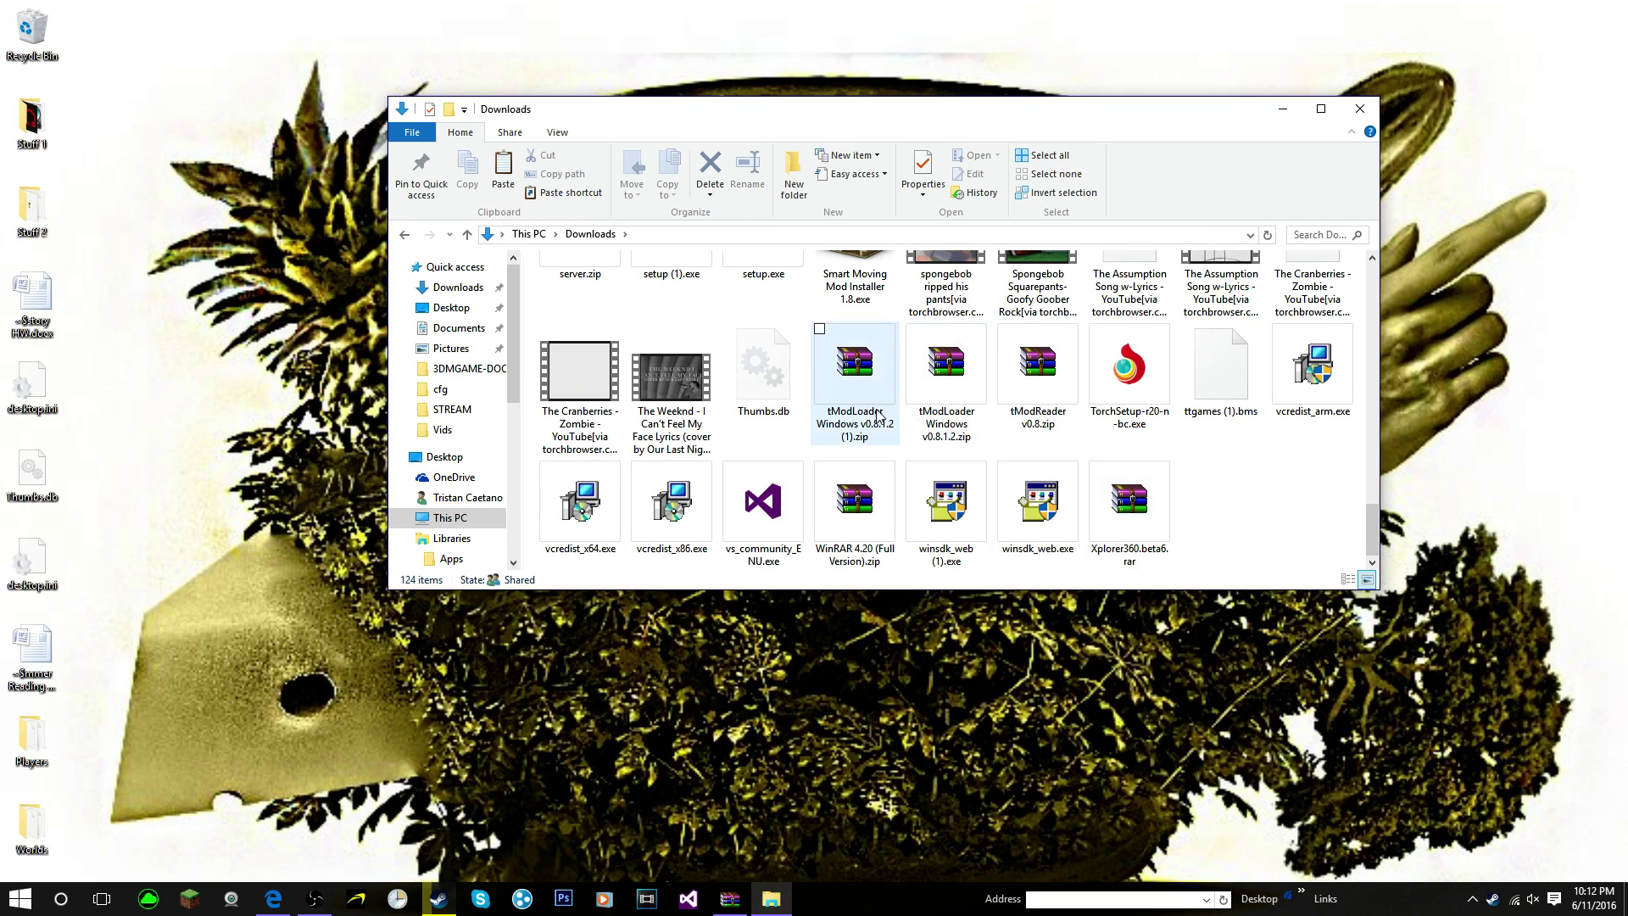
left_click_drag(855, 364, 1472, 374)
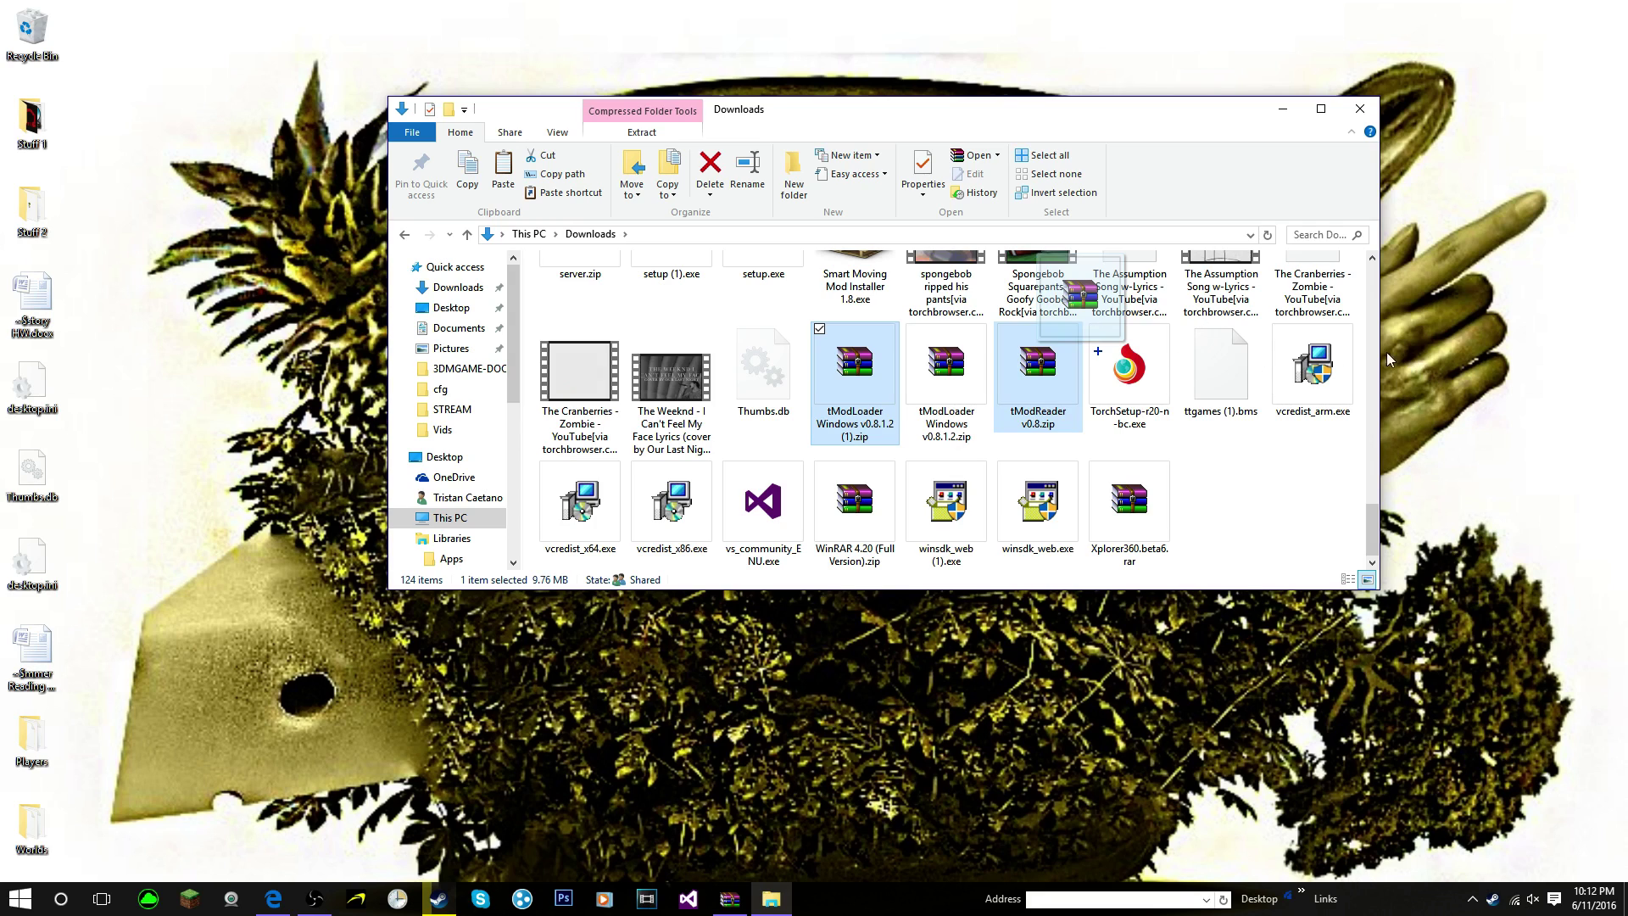
left_click_drag(1380, 409, 1009, 349)
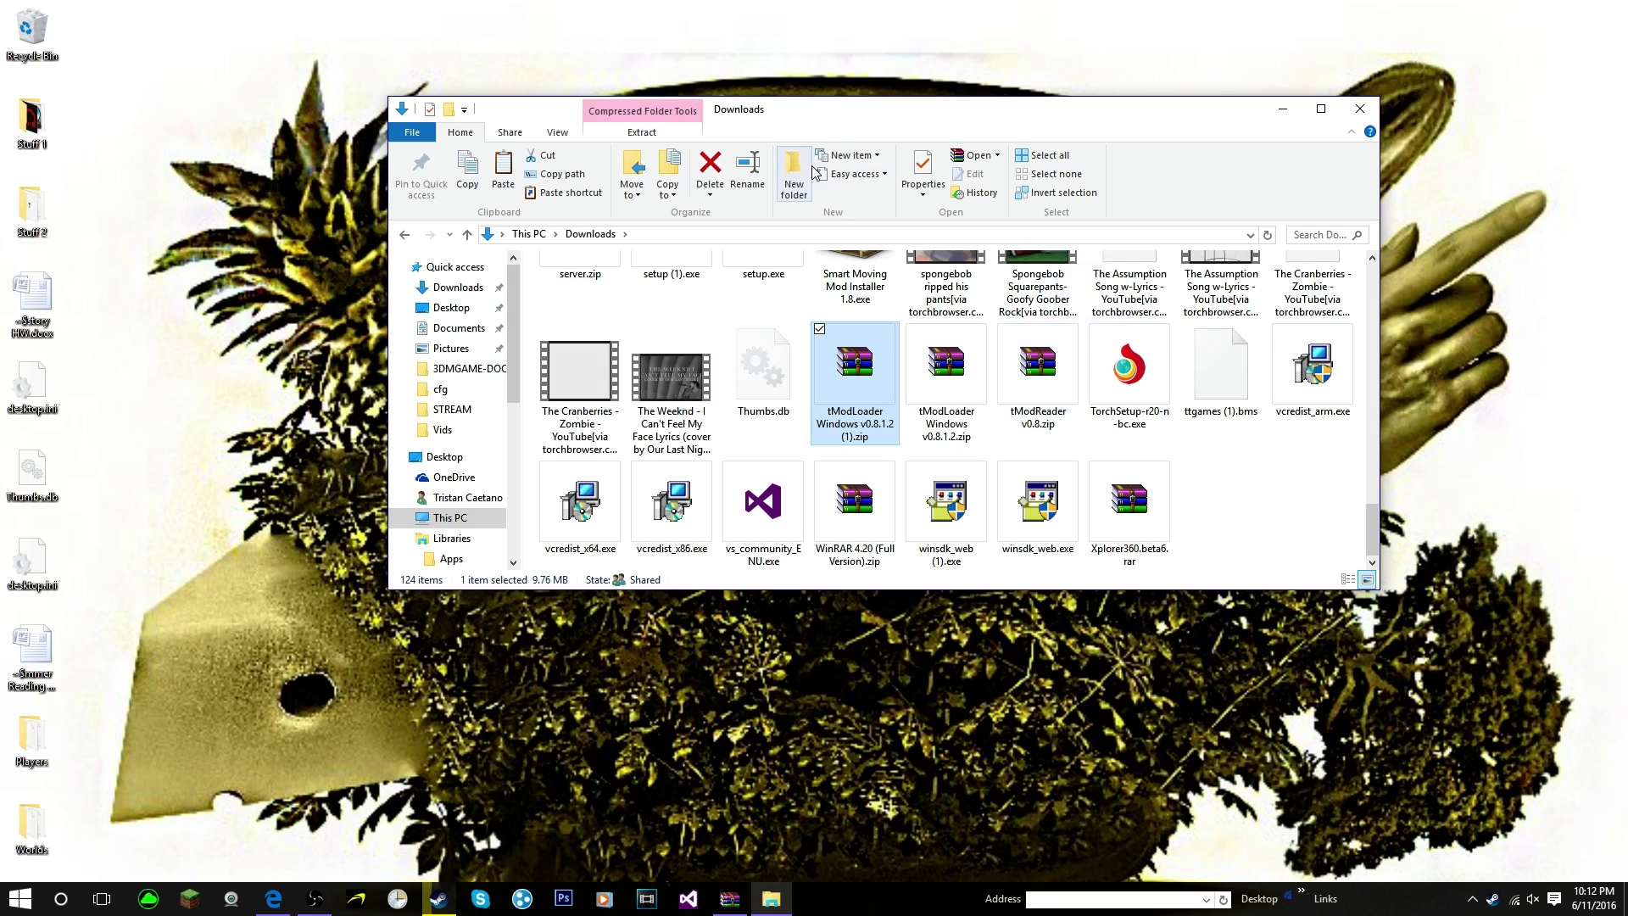
left_click_drag(1090, 119, 1230, 279)
left_click_drag(1012, 551, 419, 386)
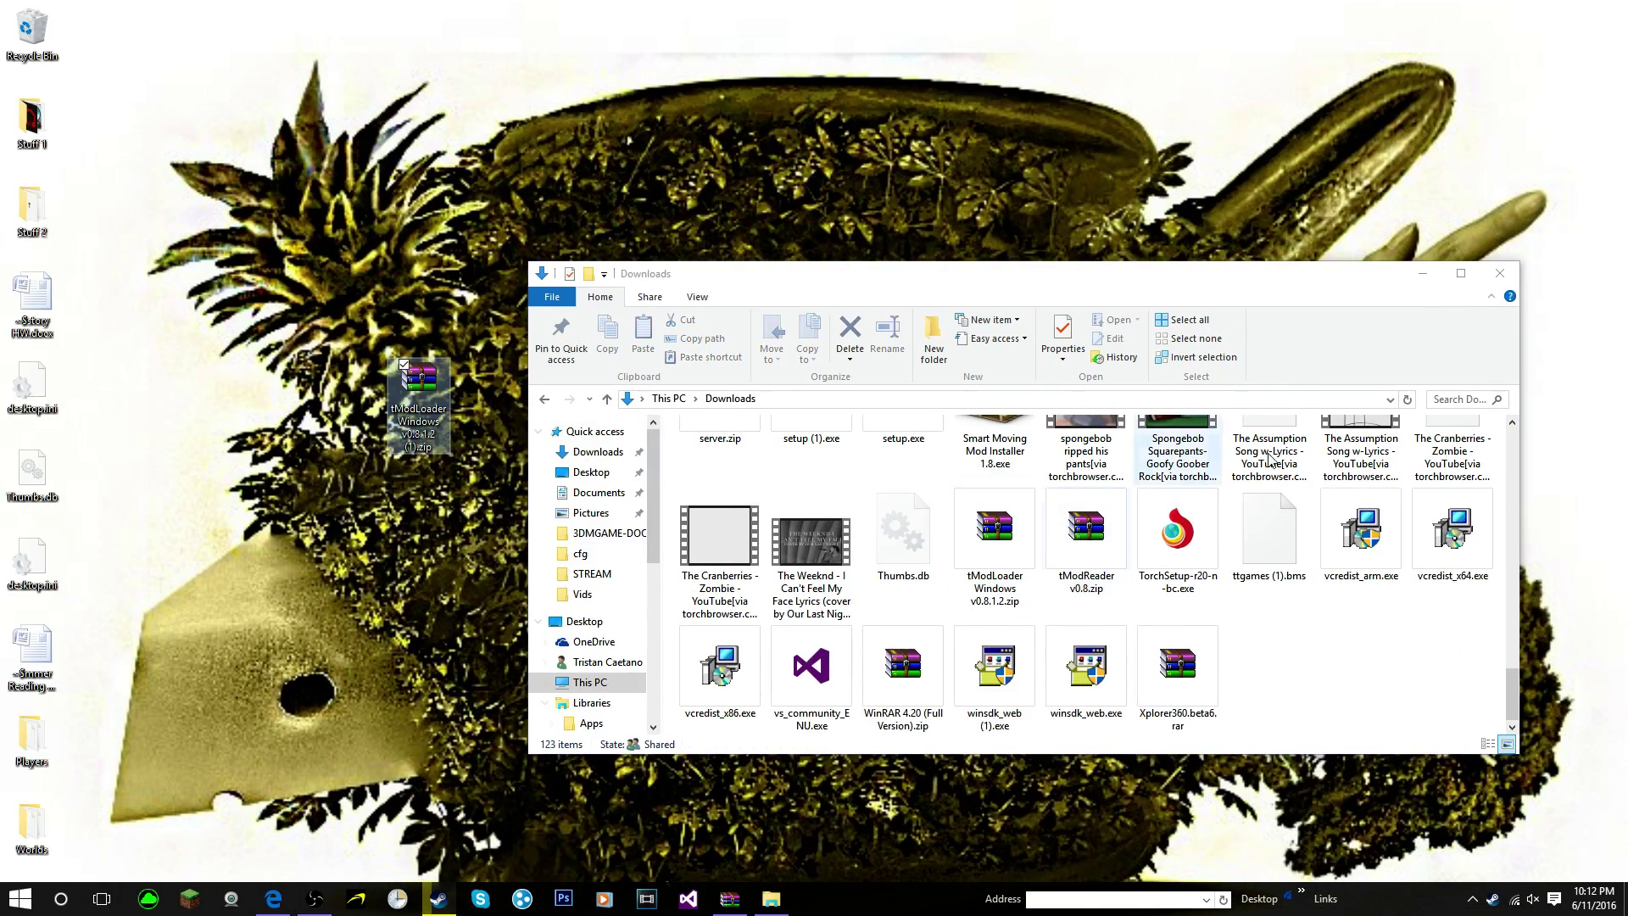
left_click(1503, 279)
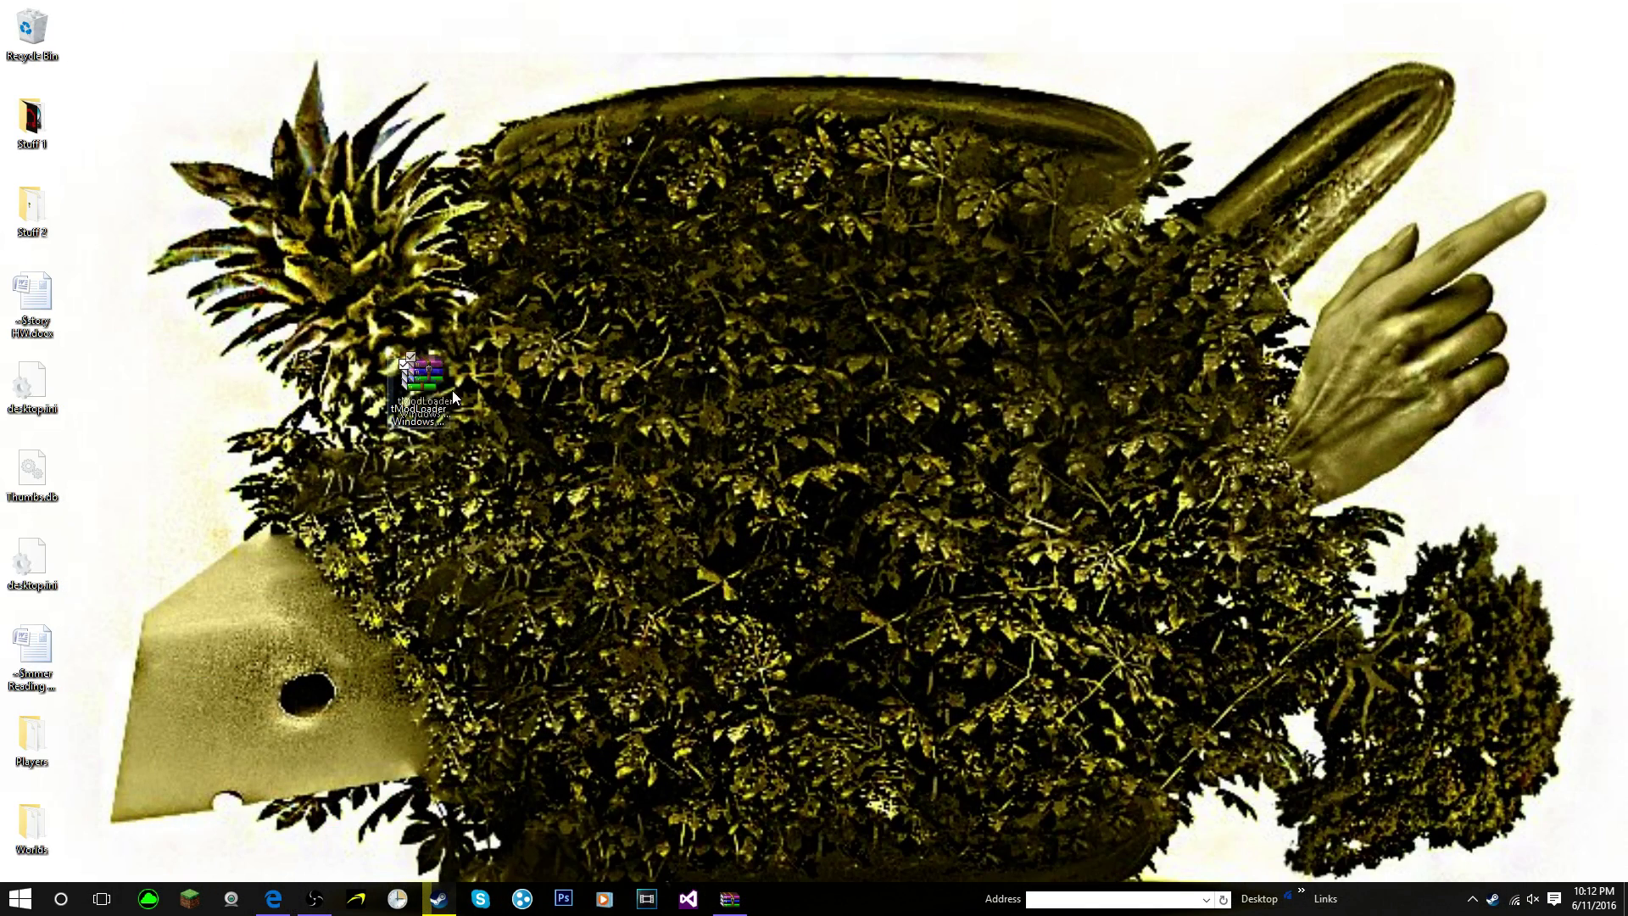
Step: Extract the tModLoader zip directly onto the desktop and move all the extracted items together to an open area of it
left_click_drag(454, 397, 541, 390)
right_click(488, 383)
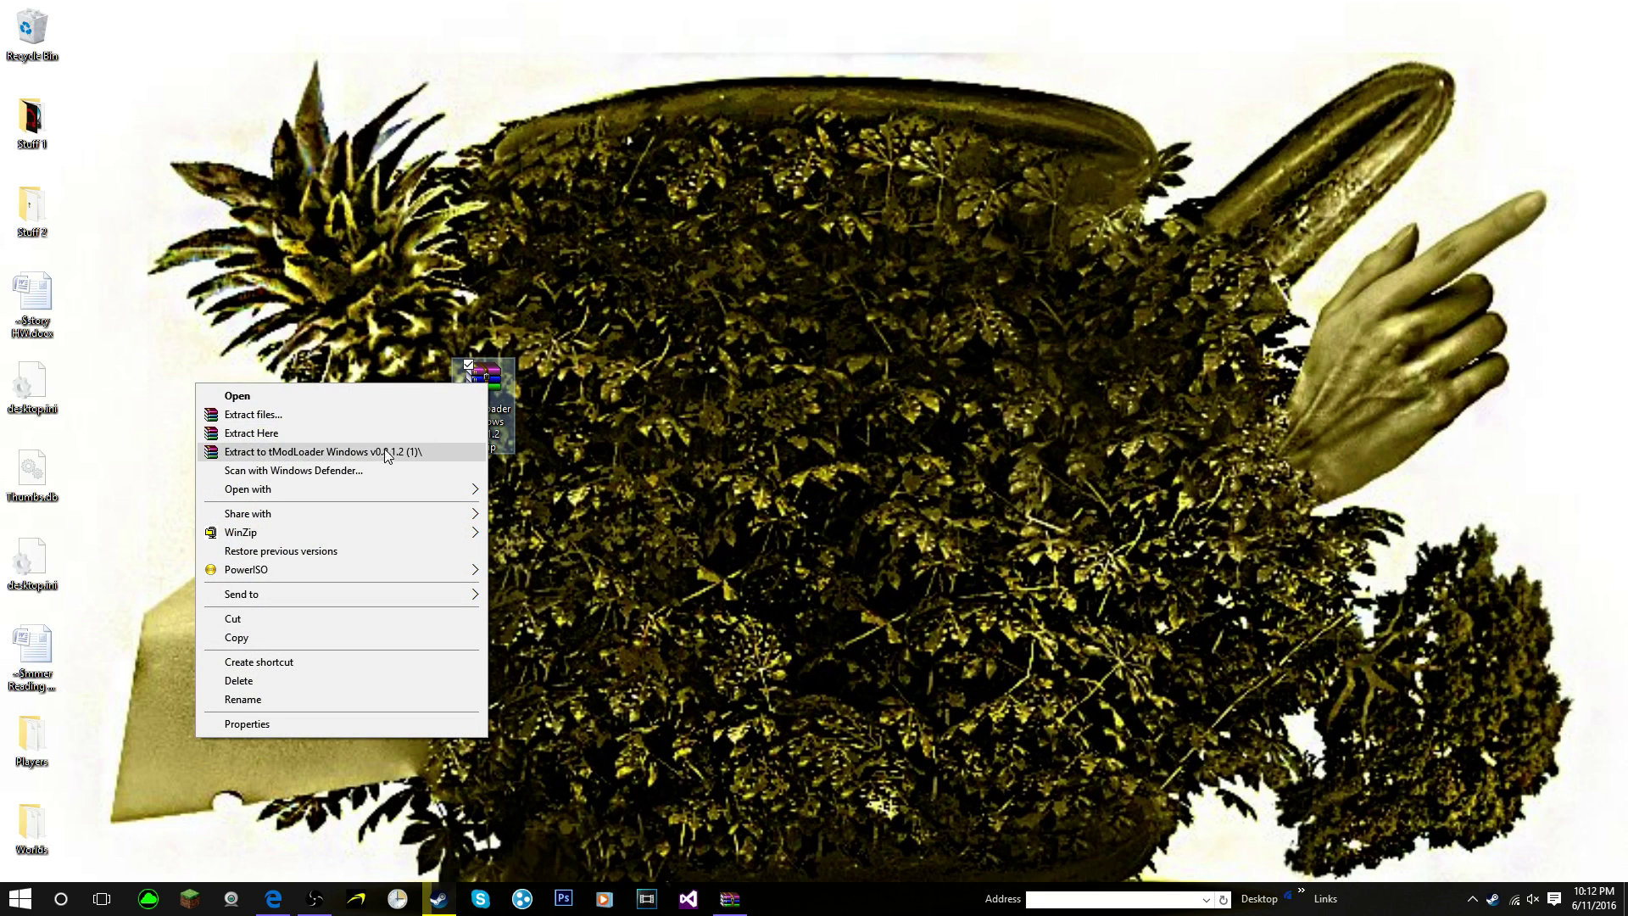
left_click(353, 435)
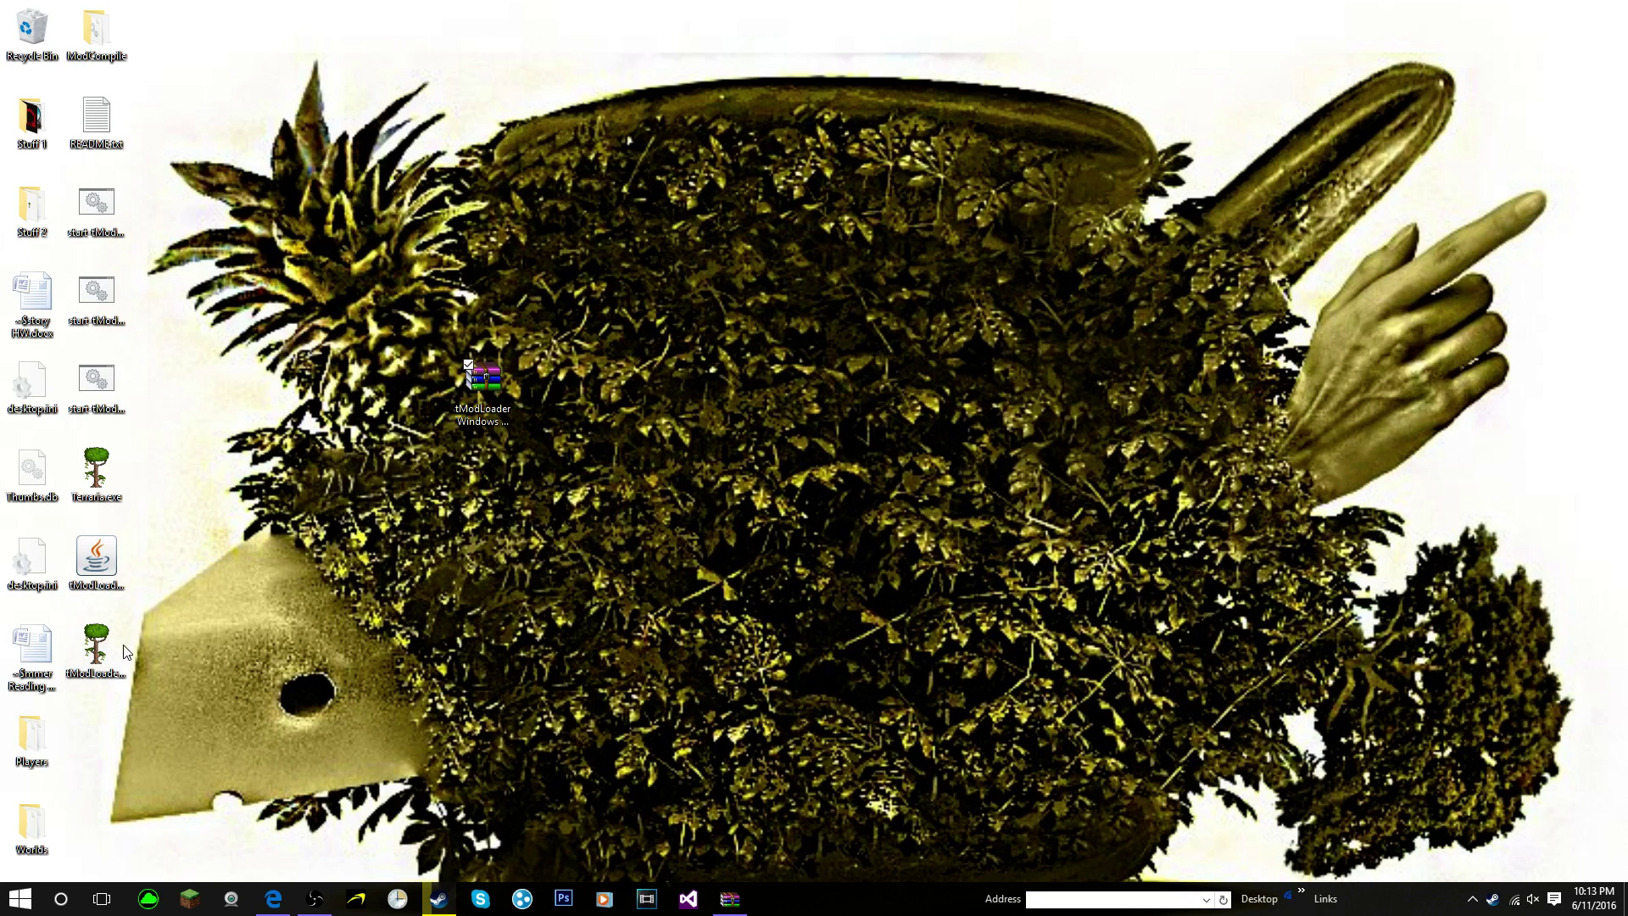
left_click_drag(129, 731, 126, 17)
left_click_drag(101, 34, 943, 180)
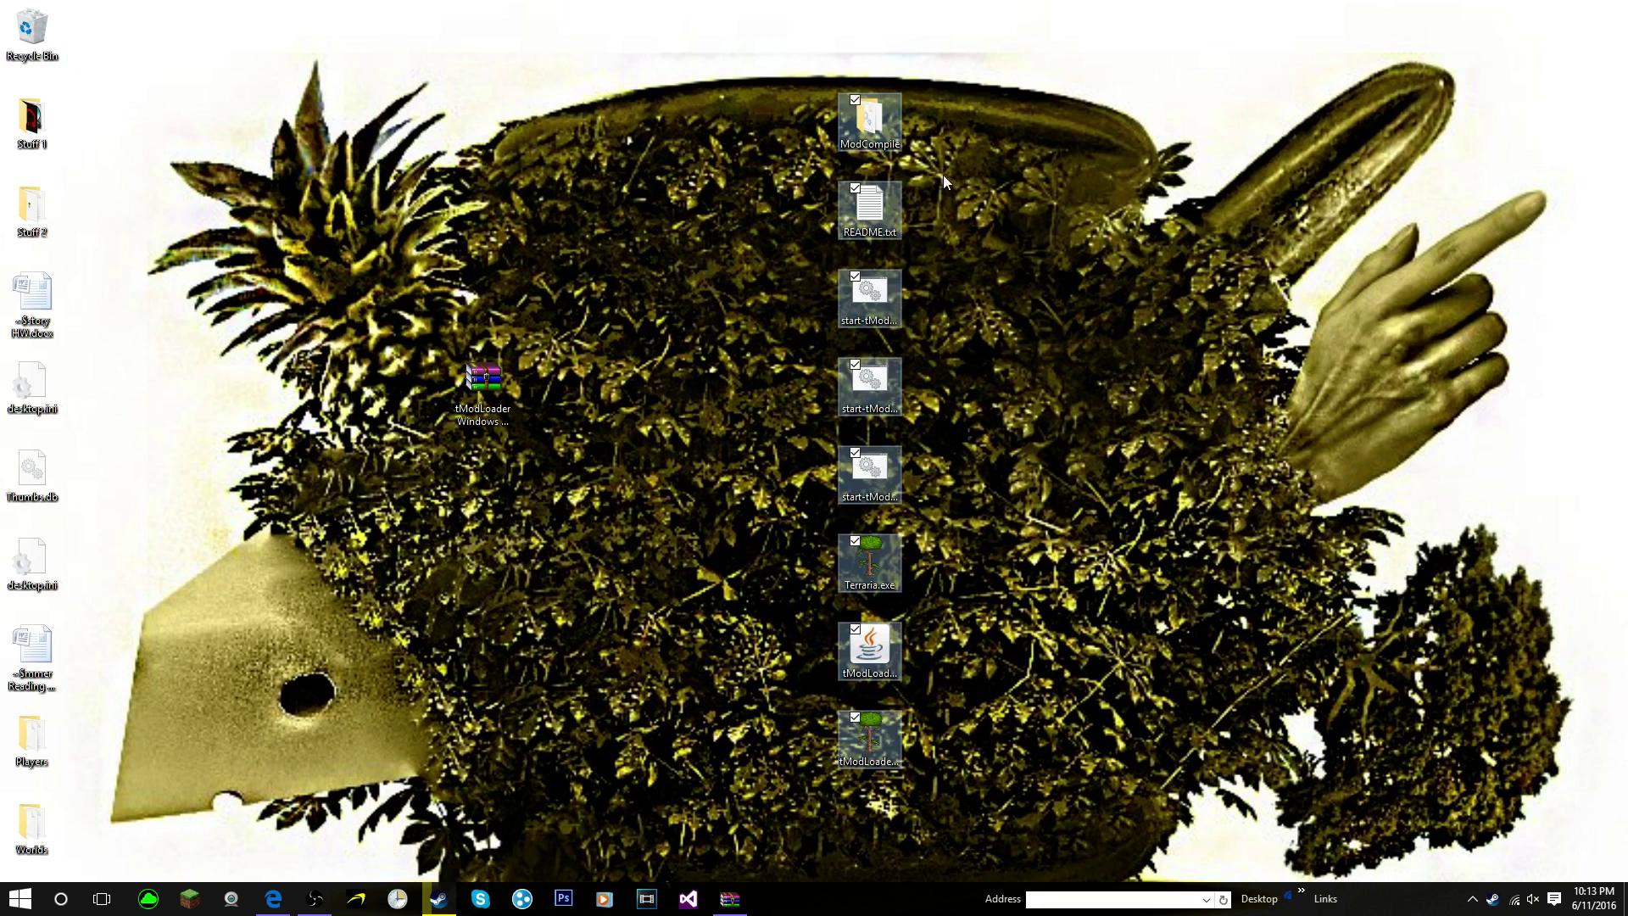
Step: Create a new folder on the desktop, keeping the default name New folder
right_click(774, 387)
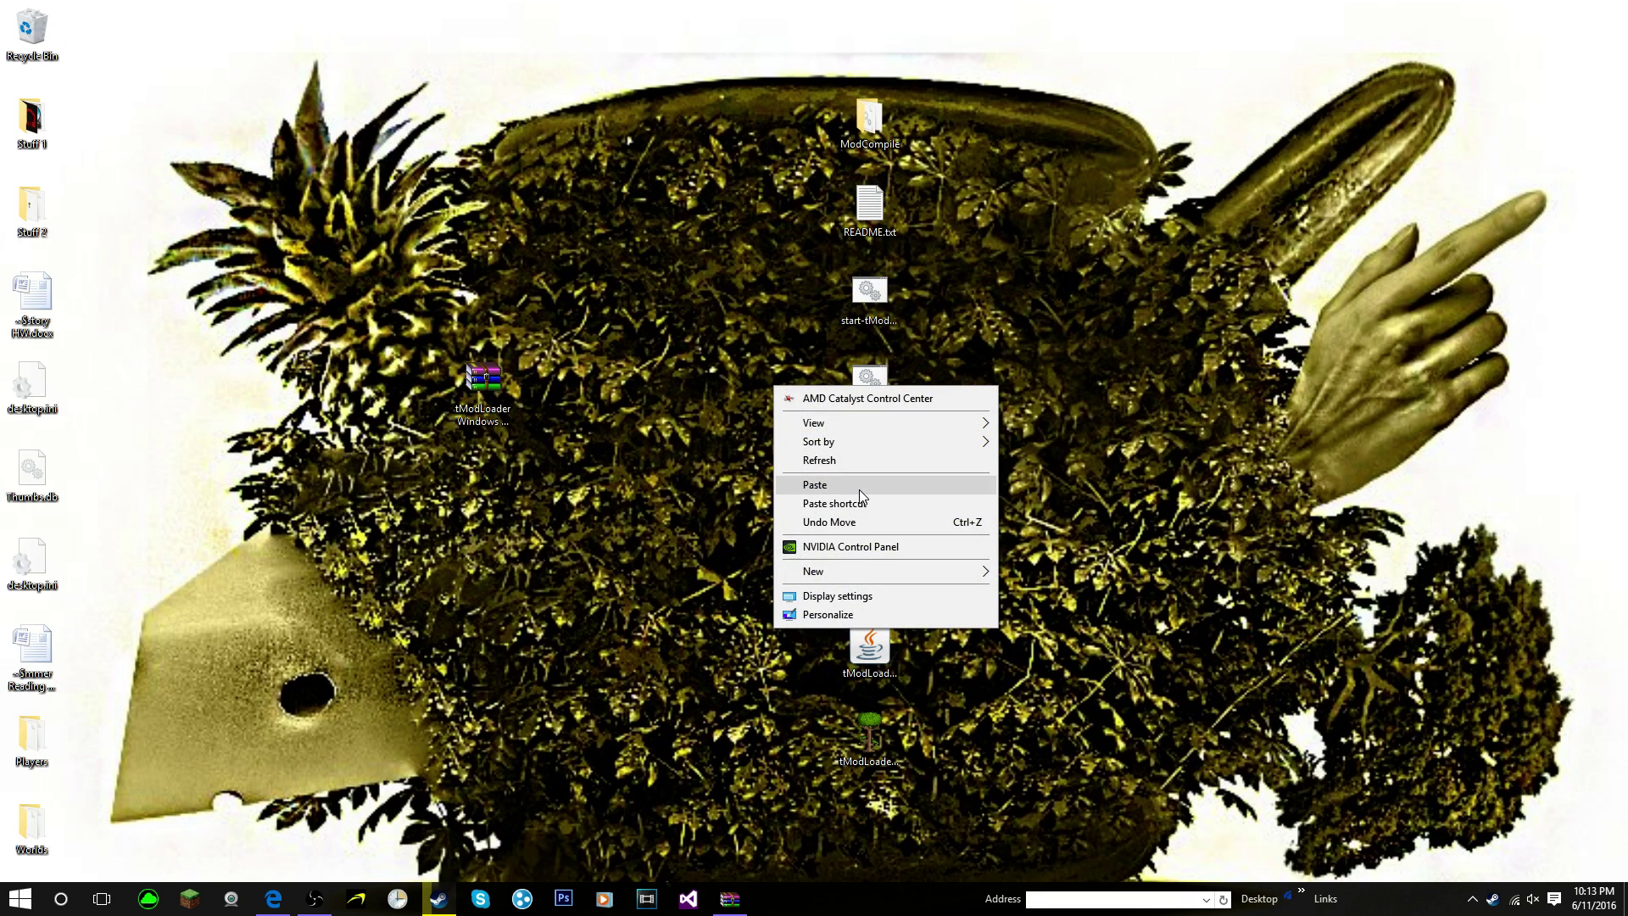
mouse_move(834, 575)
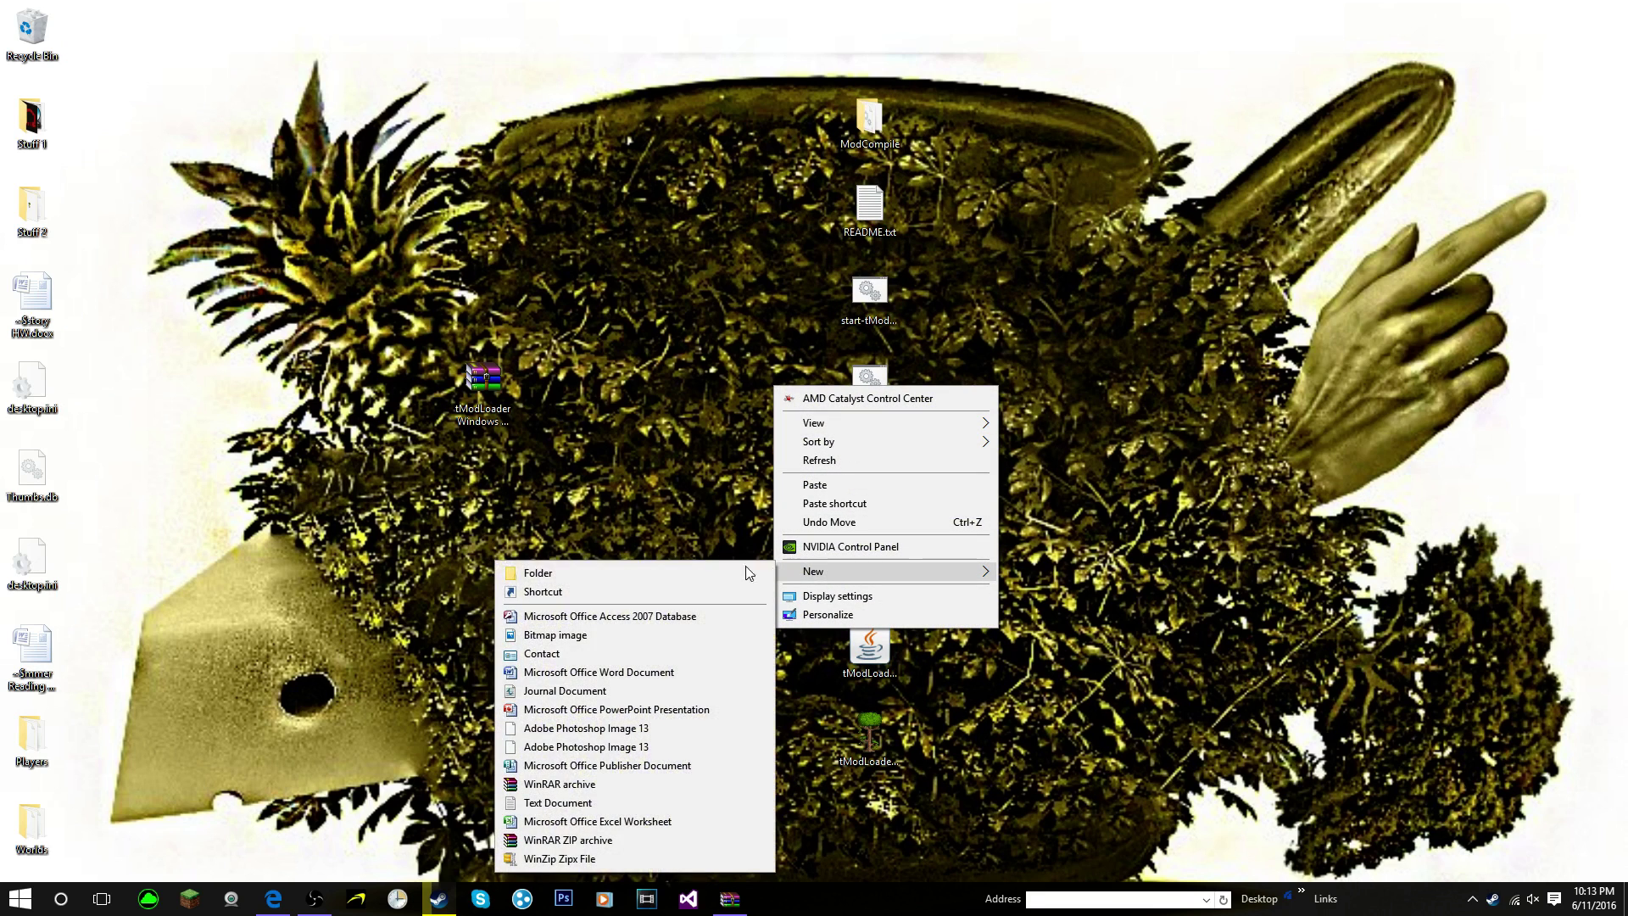
left_click(649, 571)
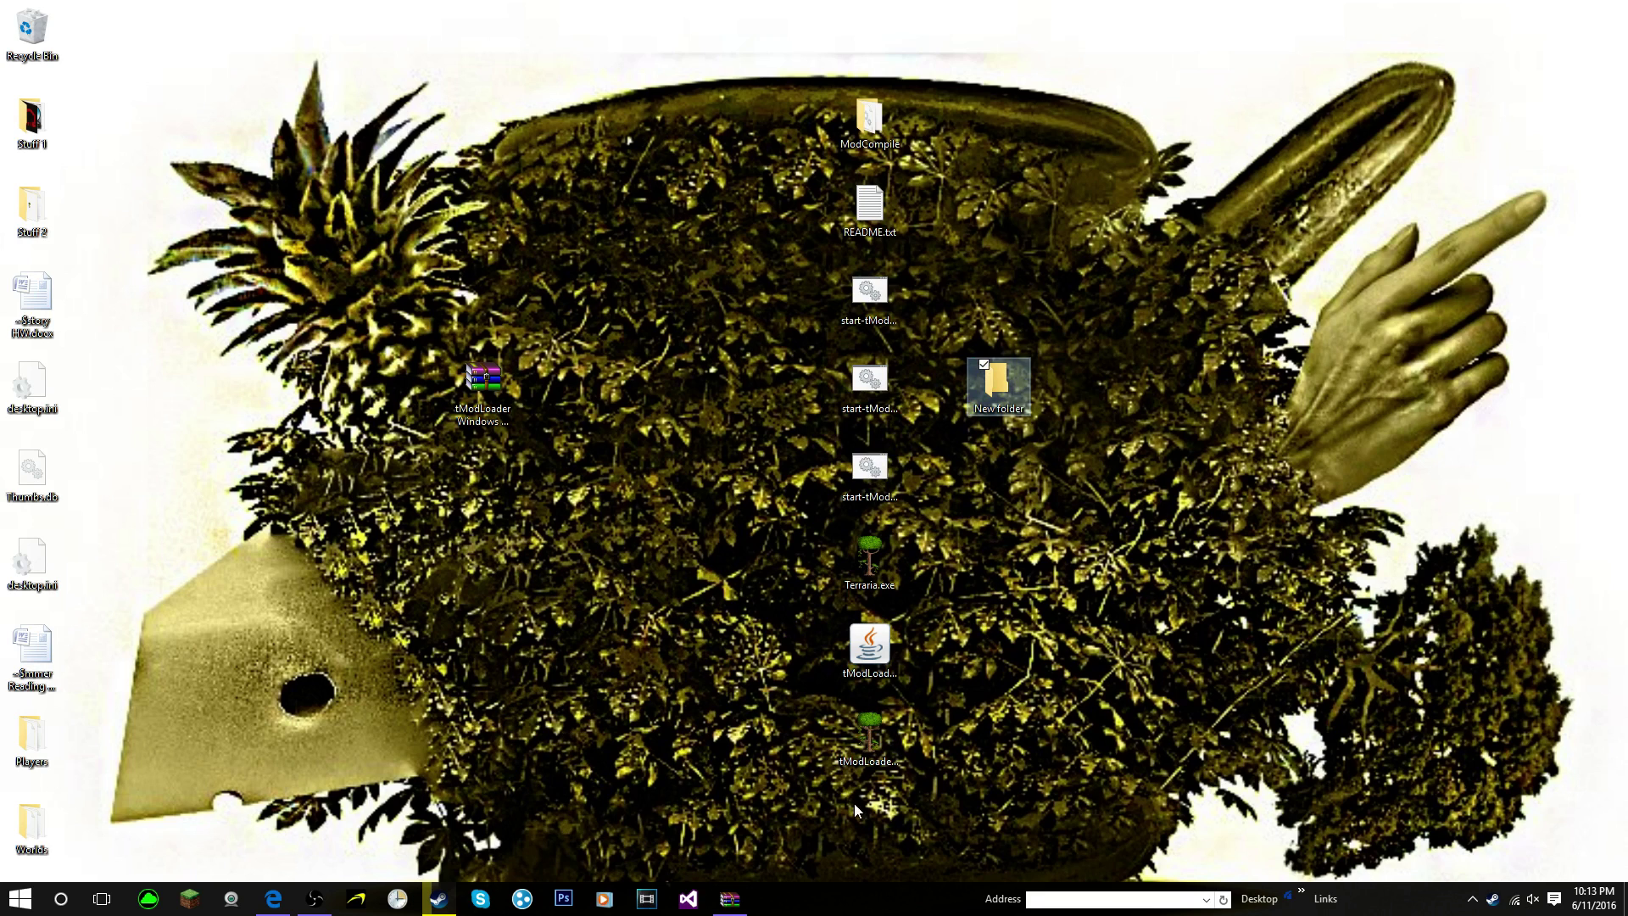
Step: Gather all the extracted tModLoader items in New folder beside the Recycle Bin and open the folder
left_click_drag(854, 805, 609, 360)
left_click_drag(195, 182, 100, 36)
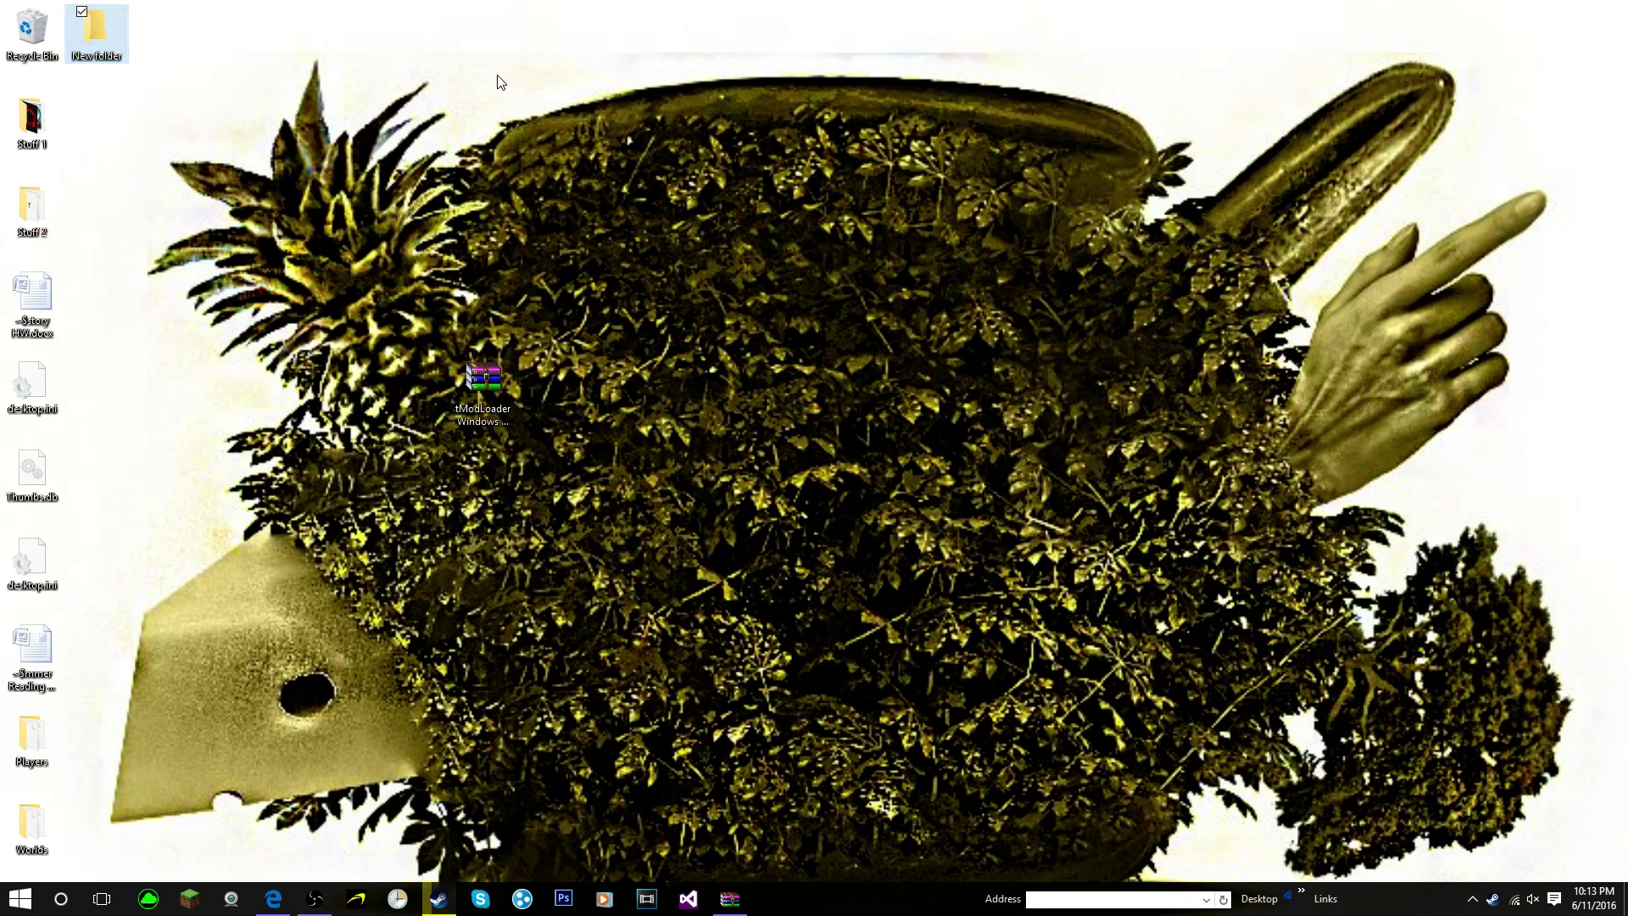
double_click(100, 40)
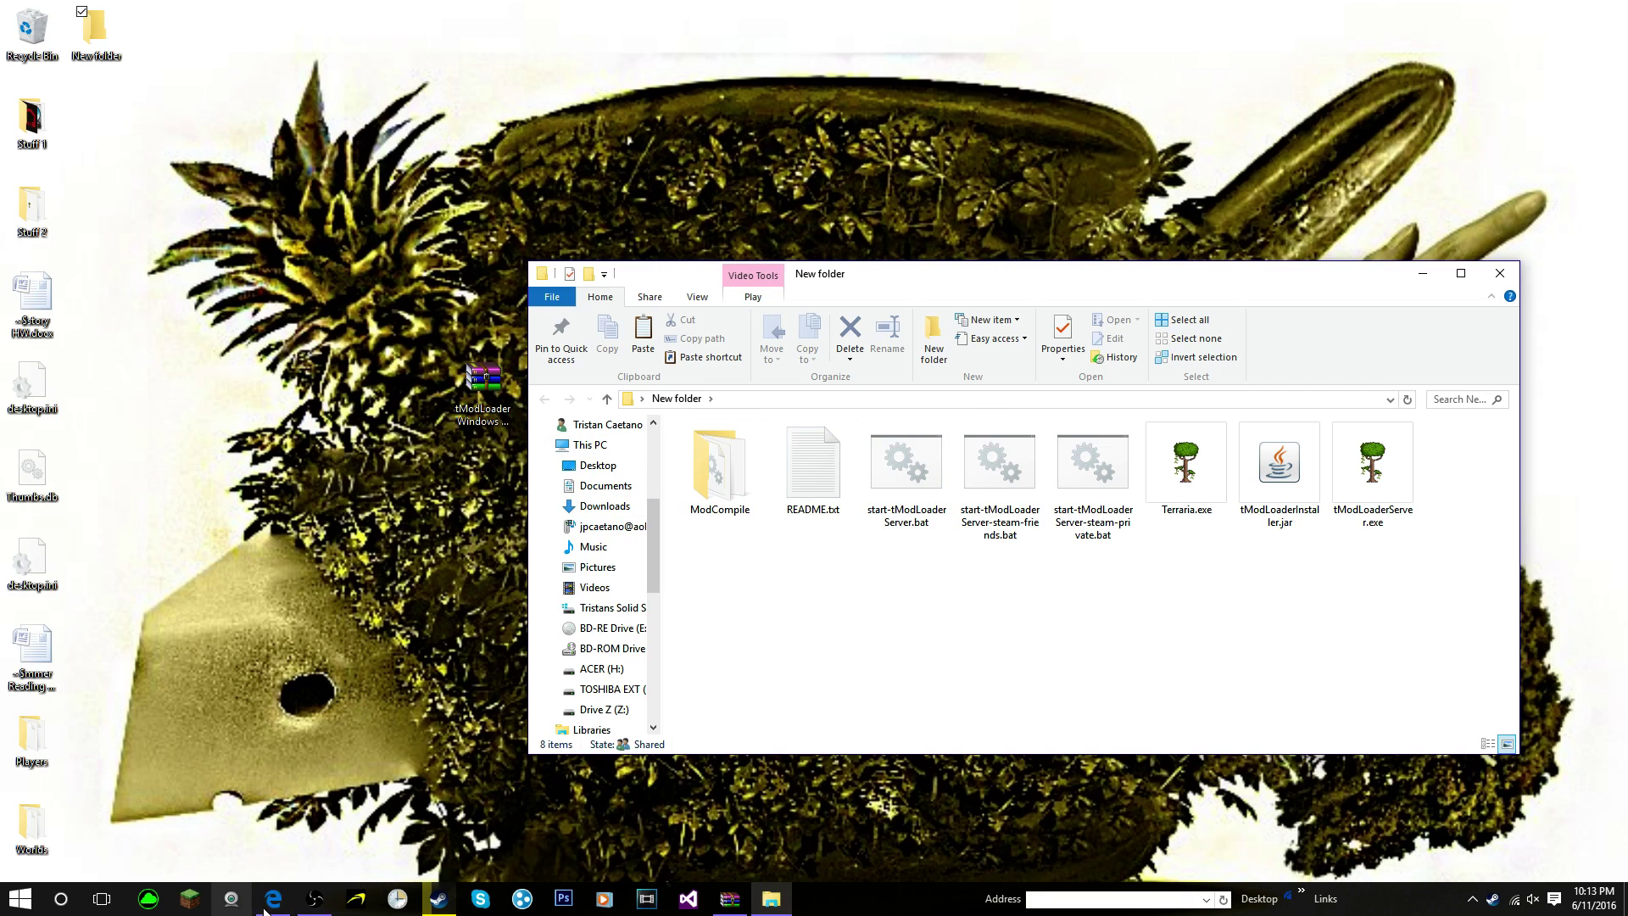
Step: Switch to Steam, browse Terraria's local files from its properties, then close the properties and minimize Steam
mouse_move(439, 910)
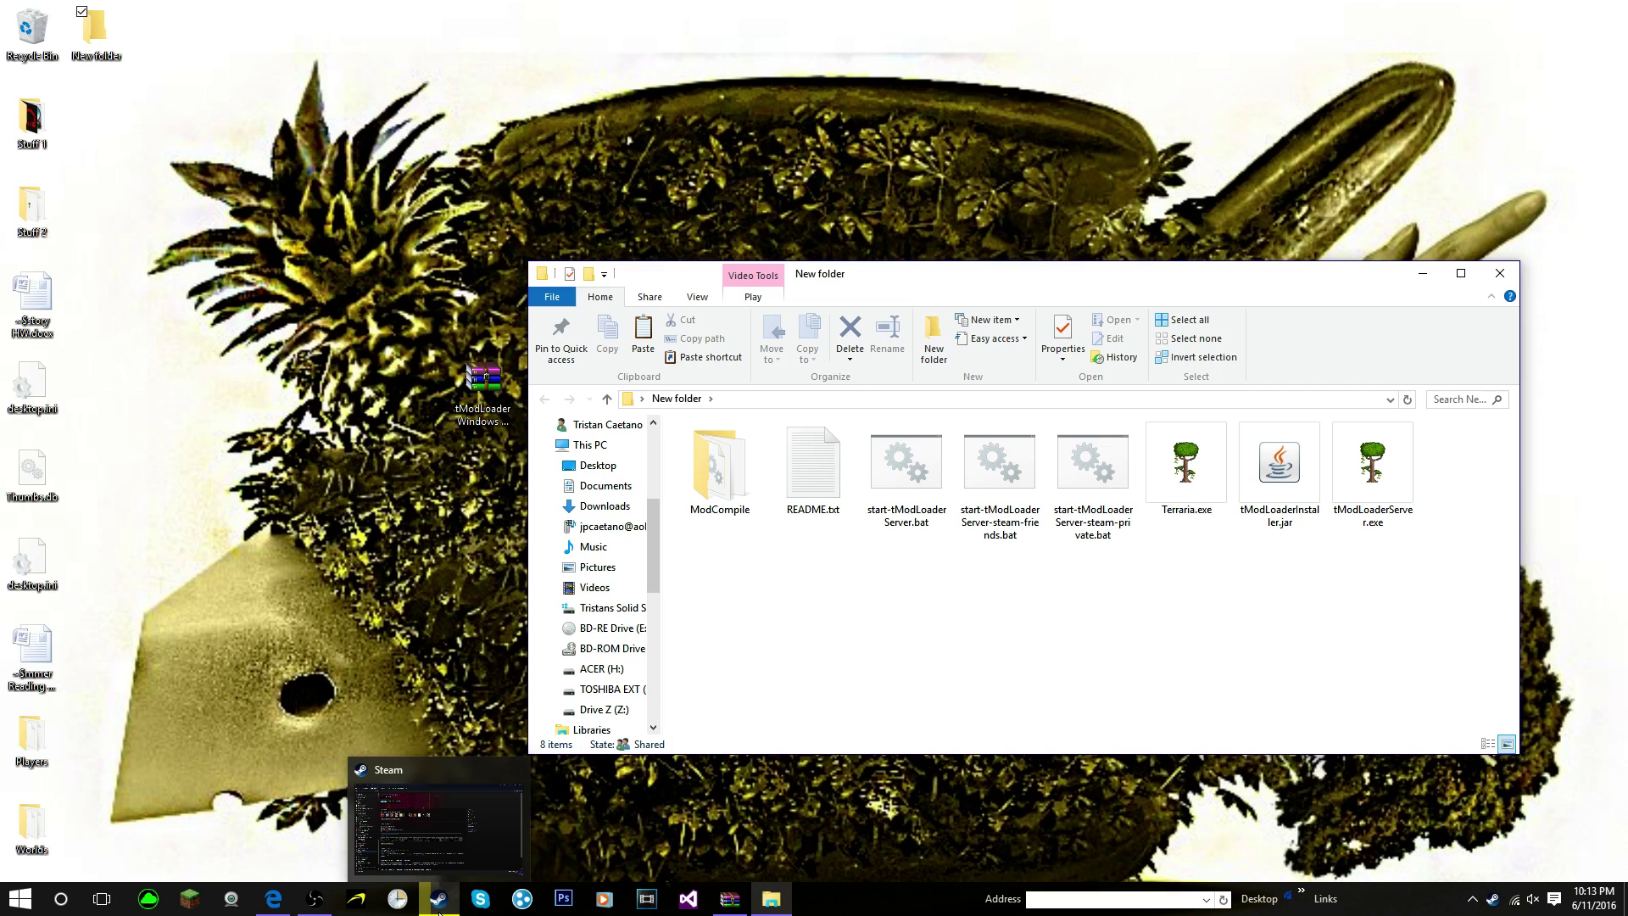
left_click(439, 858)
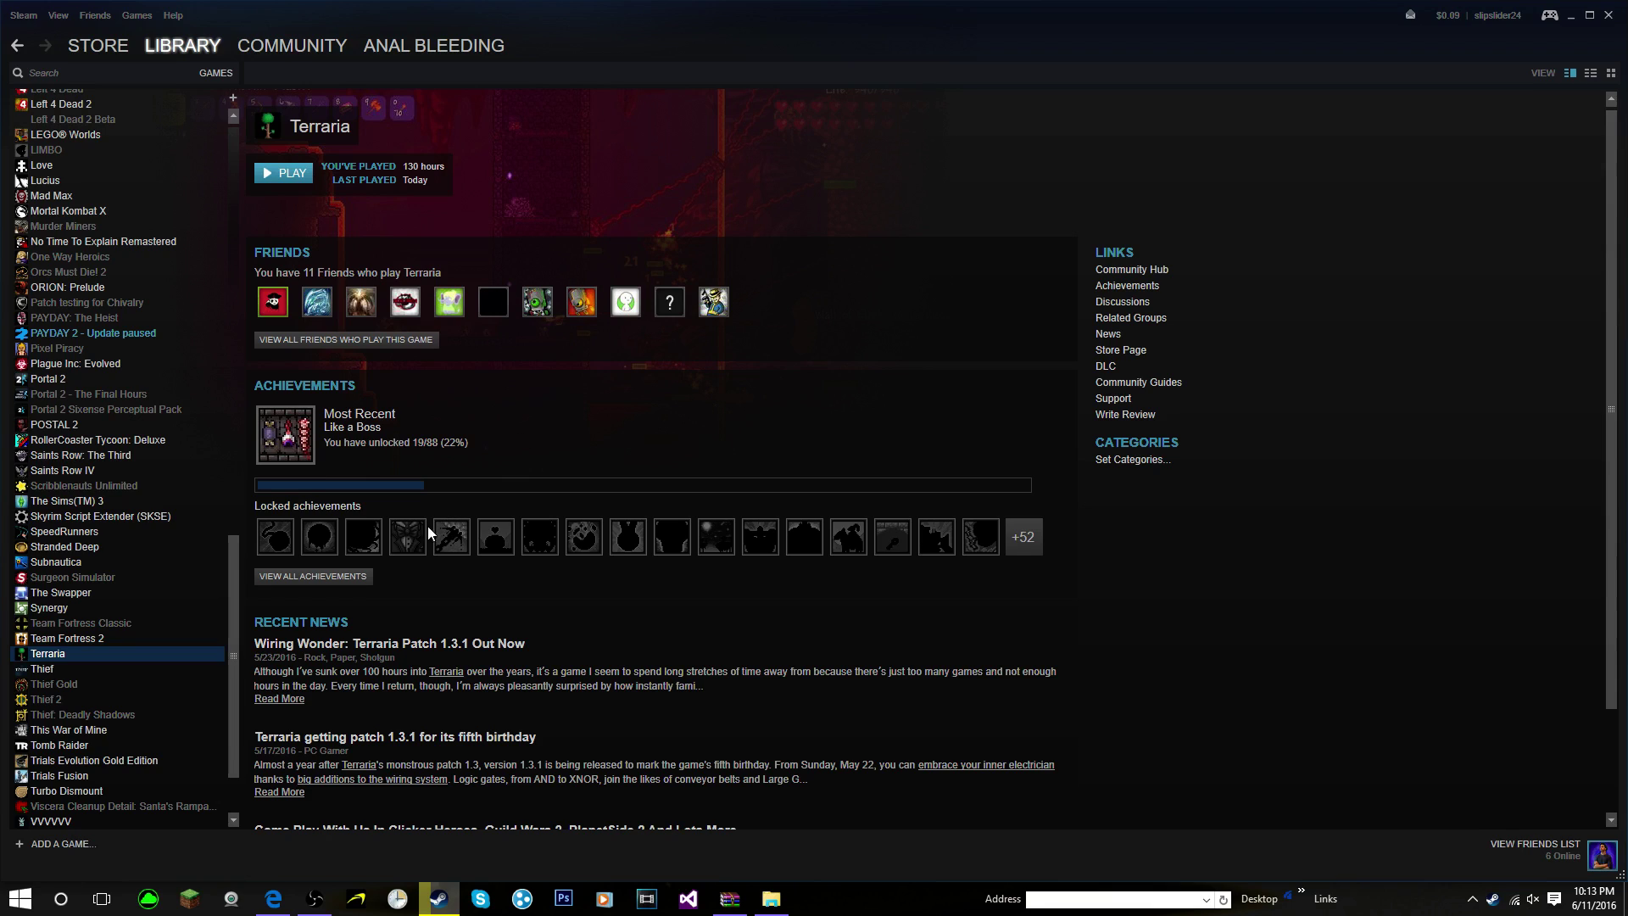
right_click(56, 656)
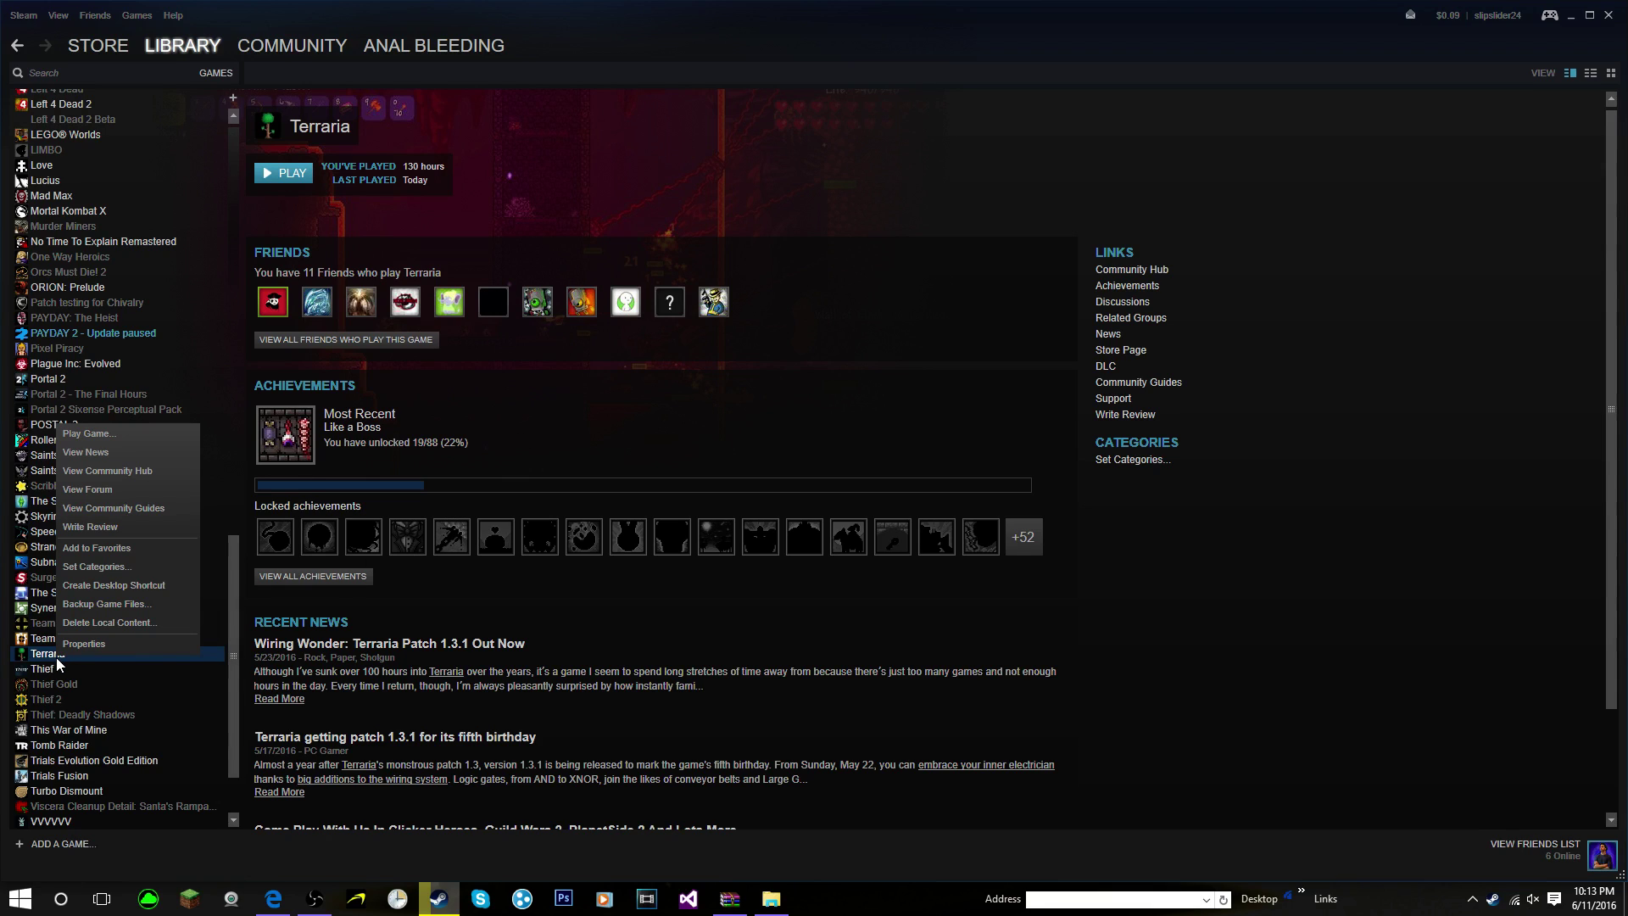
left_click(80, 646)
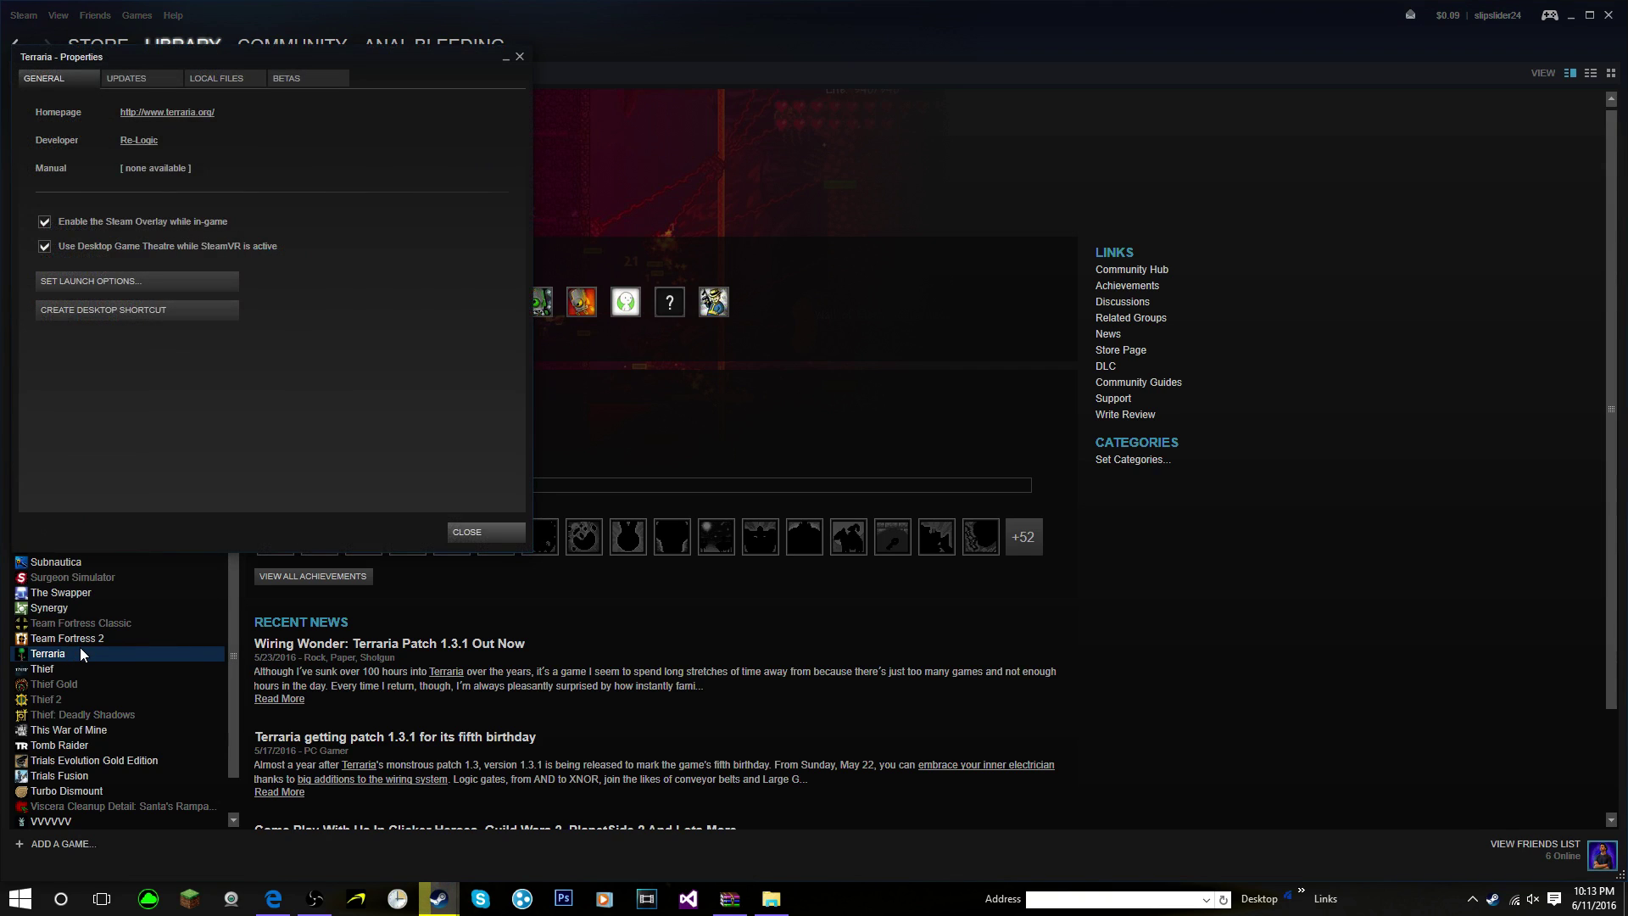
left_click(220, 73)
left_click(132, 146)
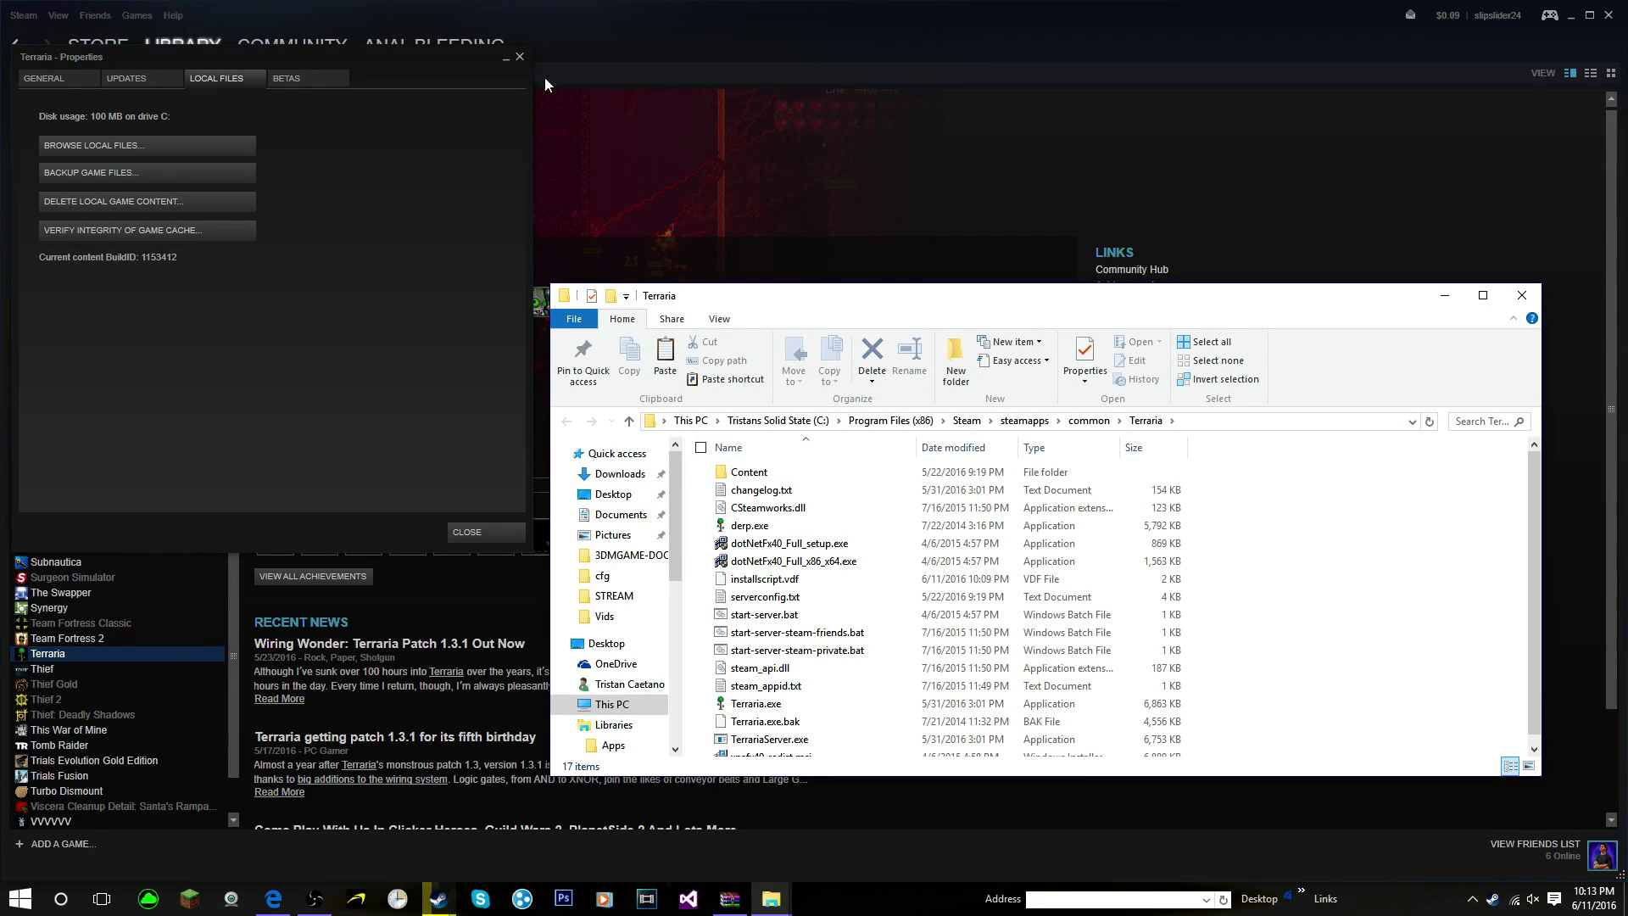
left_click(520, 57)
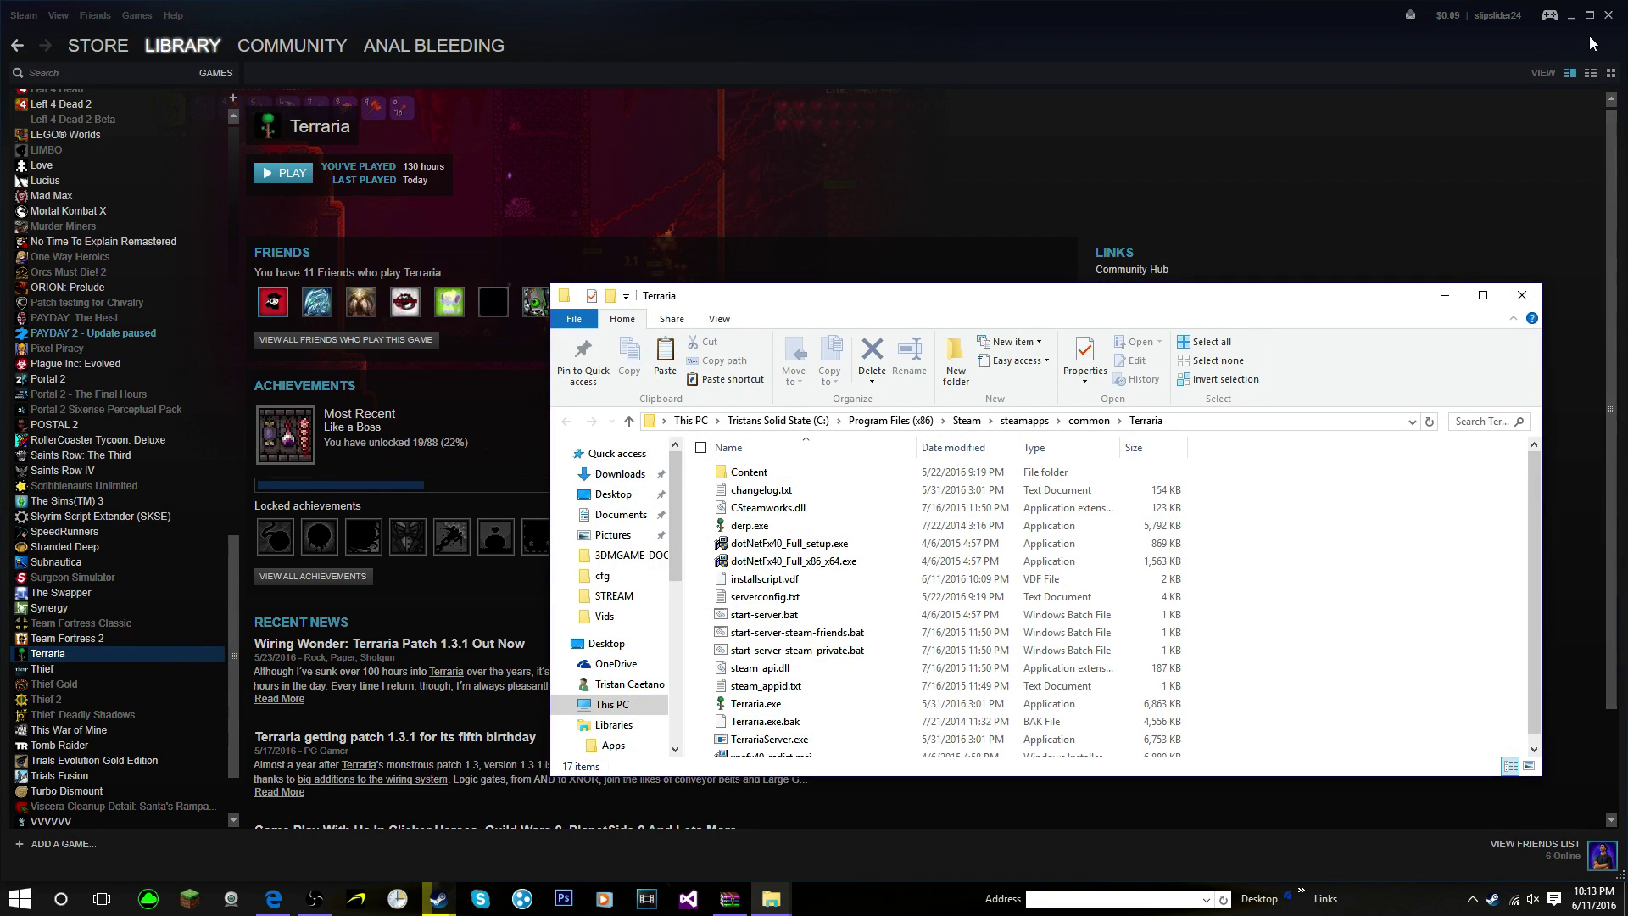
left_click(1570, 19)
Step: Rename the original Terraria.exe in the Terraria install folder as .Terraria.exe
left_click_drag(844, 308, 402, 102)
scroll(339, 449, "down", 1)
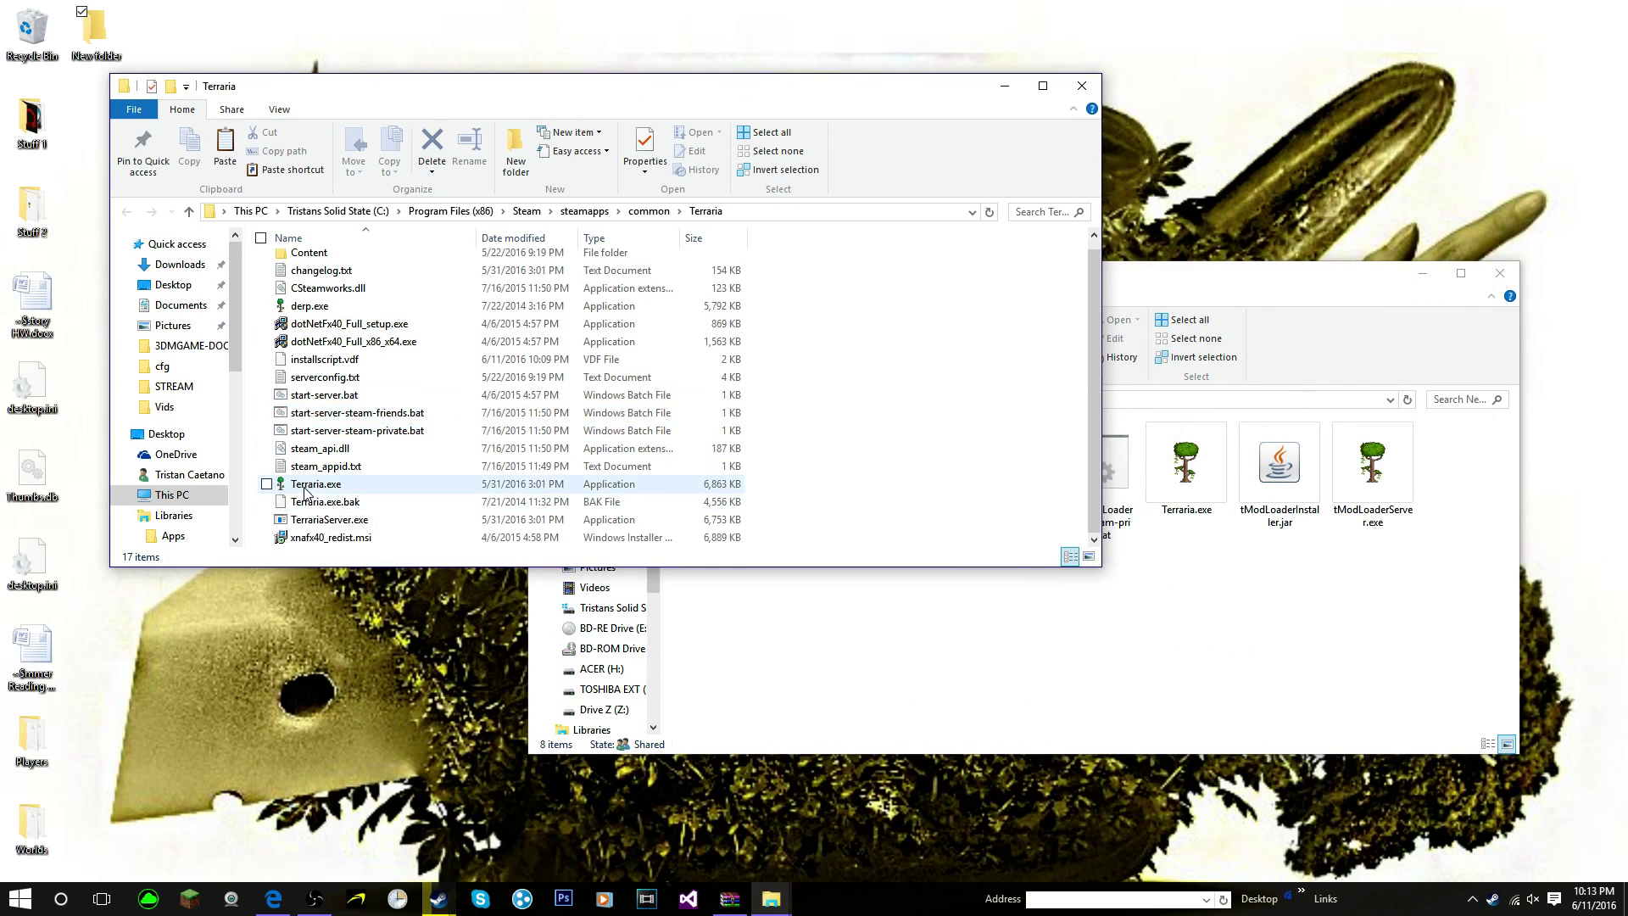
right_click(331, 492)
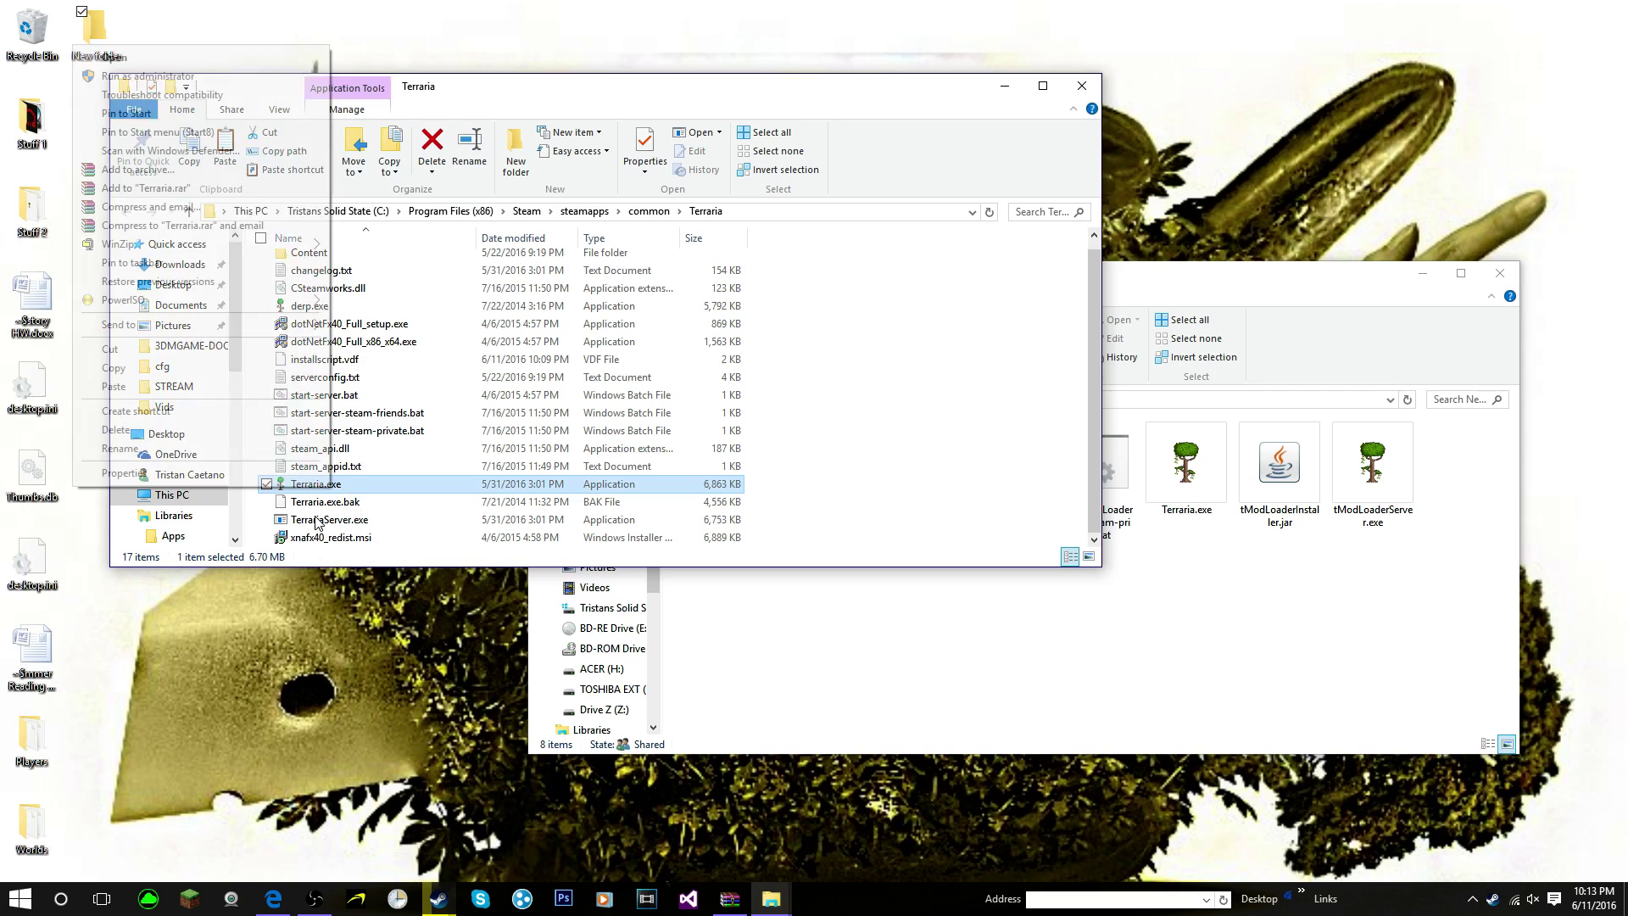
left_click(165, 463)
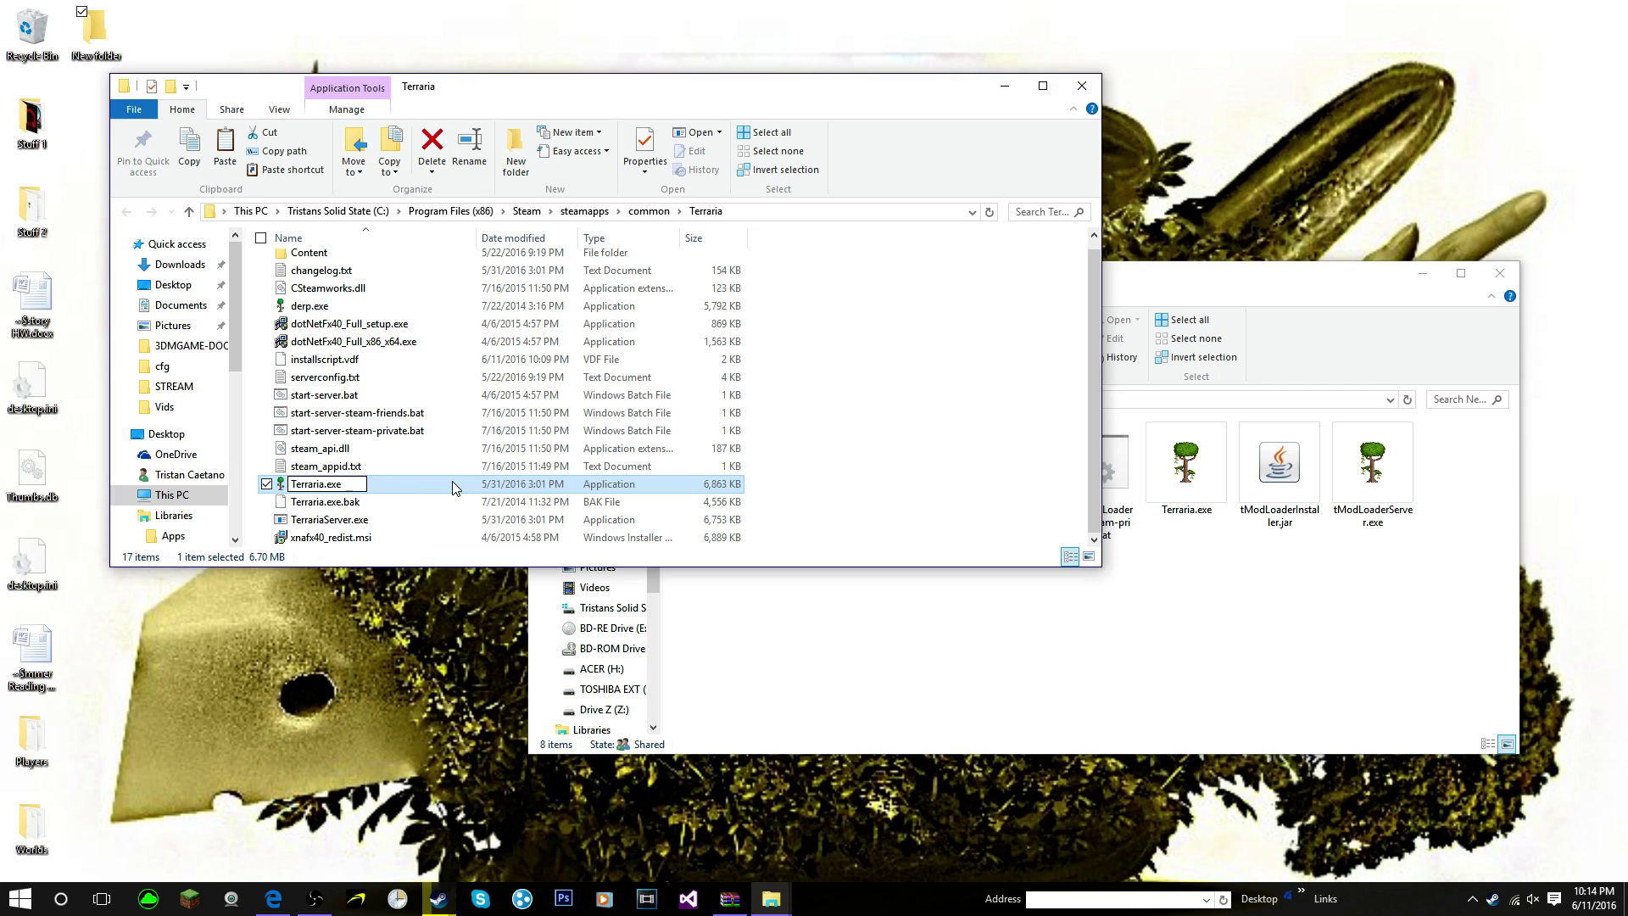
key("slash")
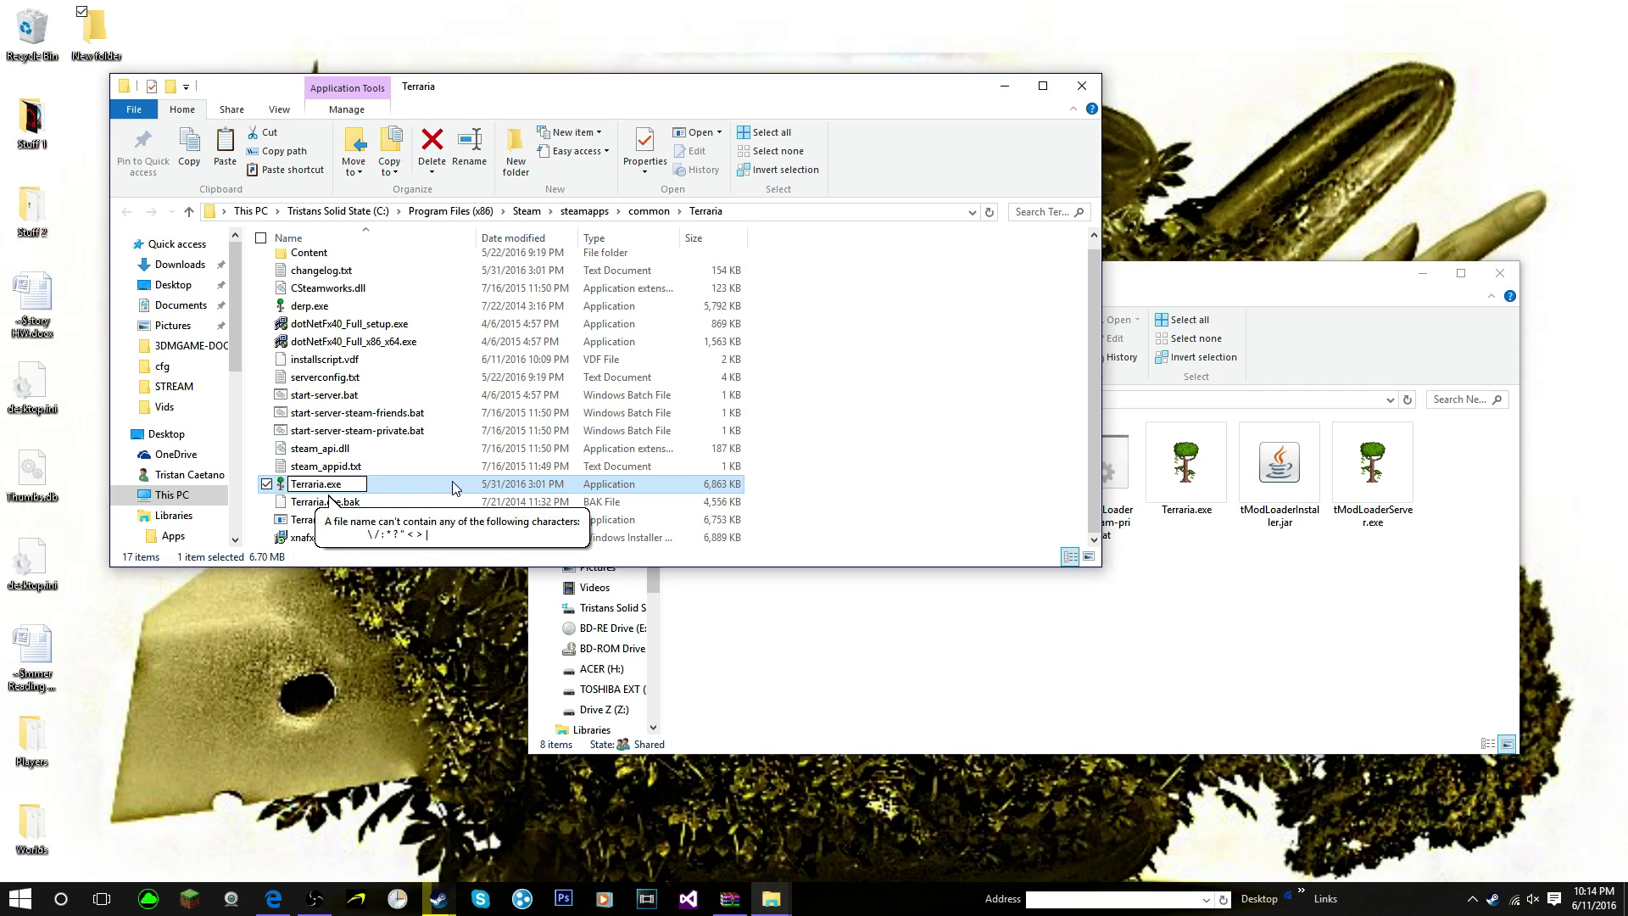
type(".")
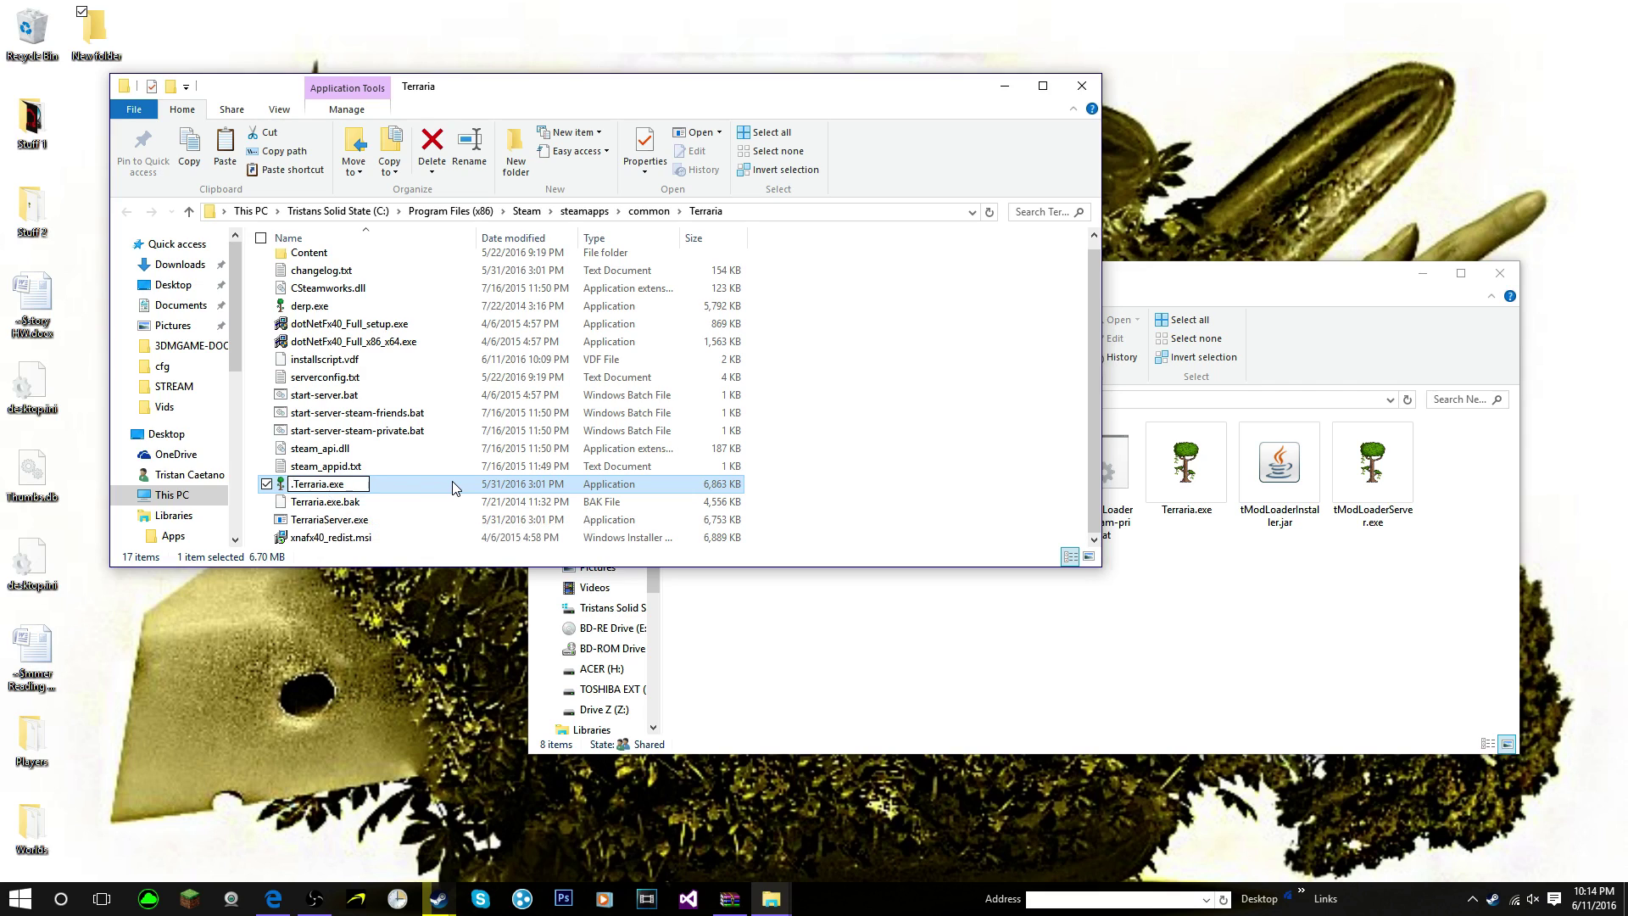
key("Return")
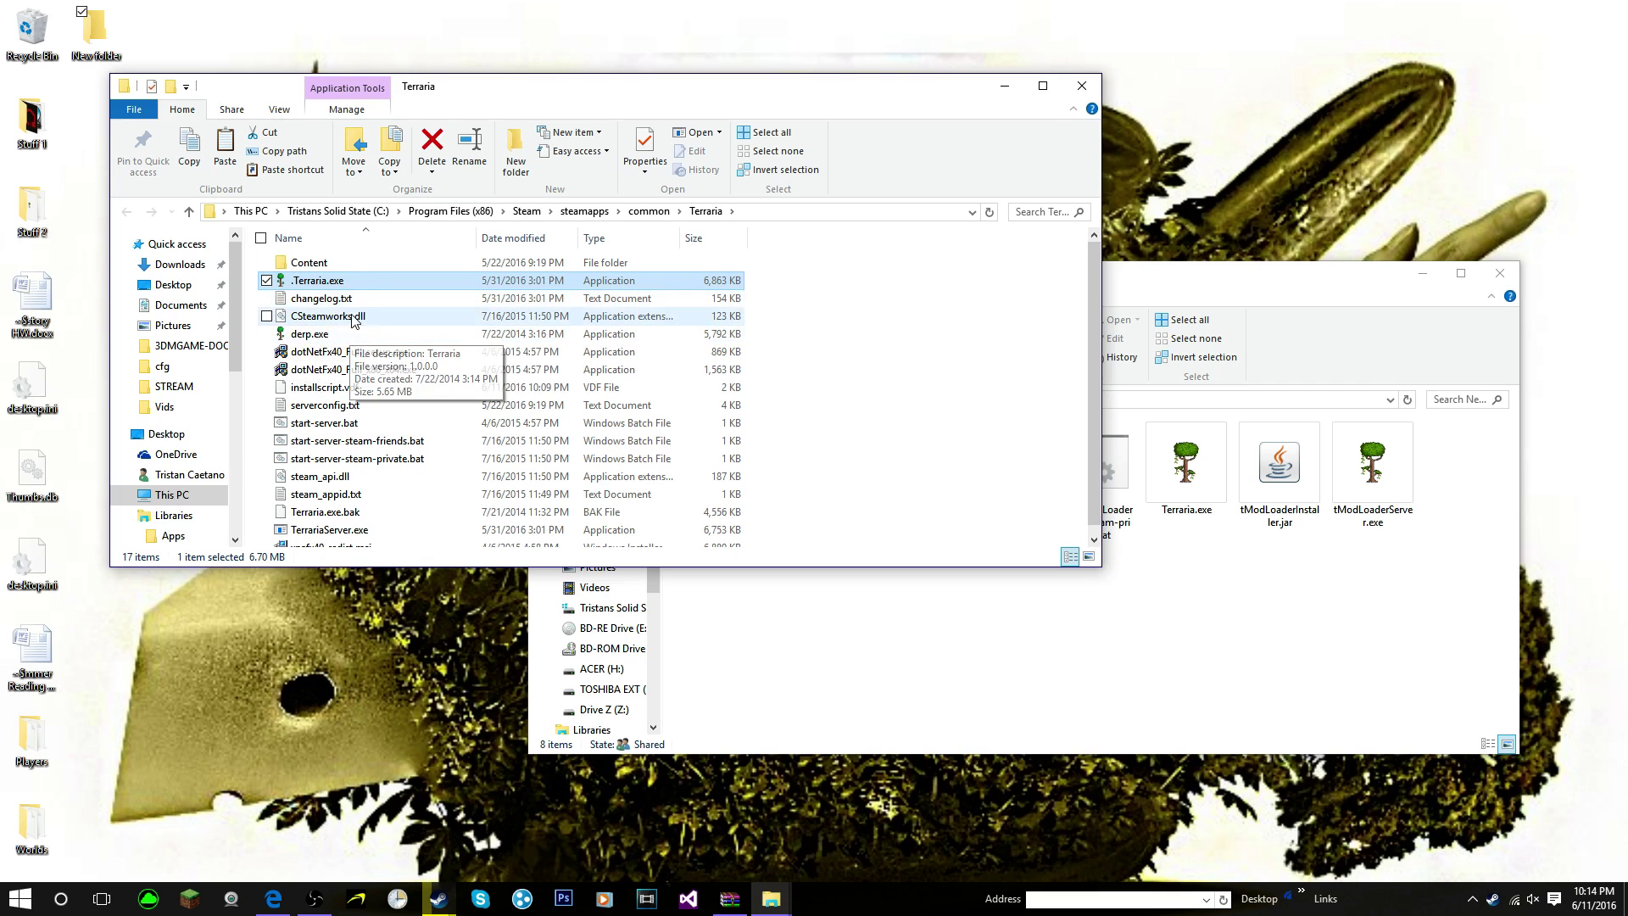
Step: Move tModLoader's Terraria.exe from New folder into the Terraria install folder and close both folder windows
left_click(1087, 601)
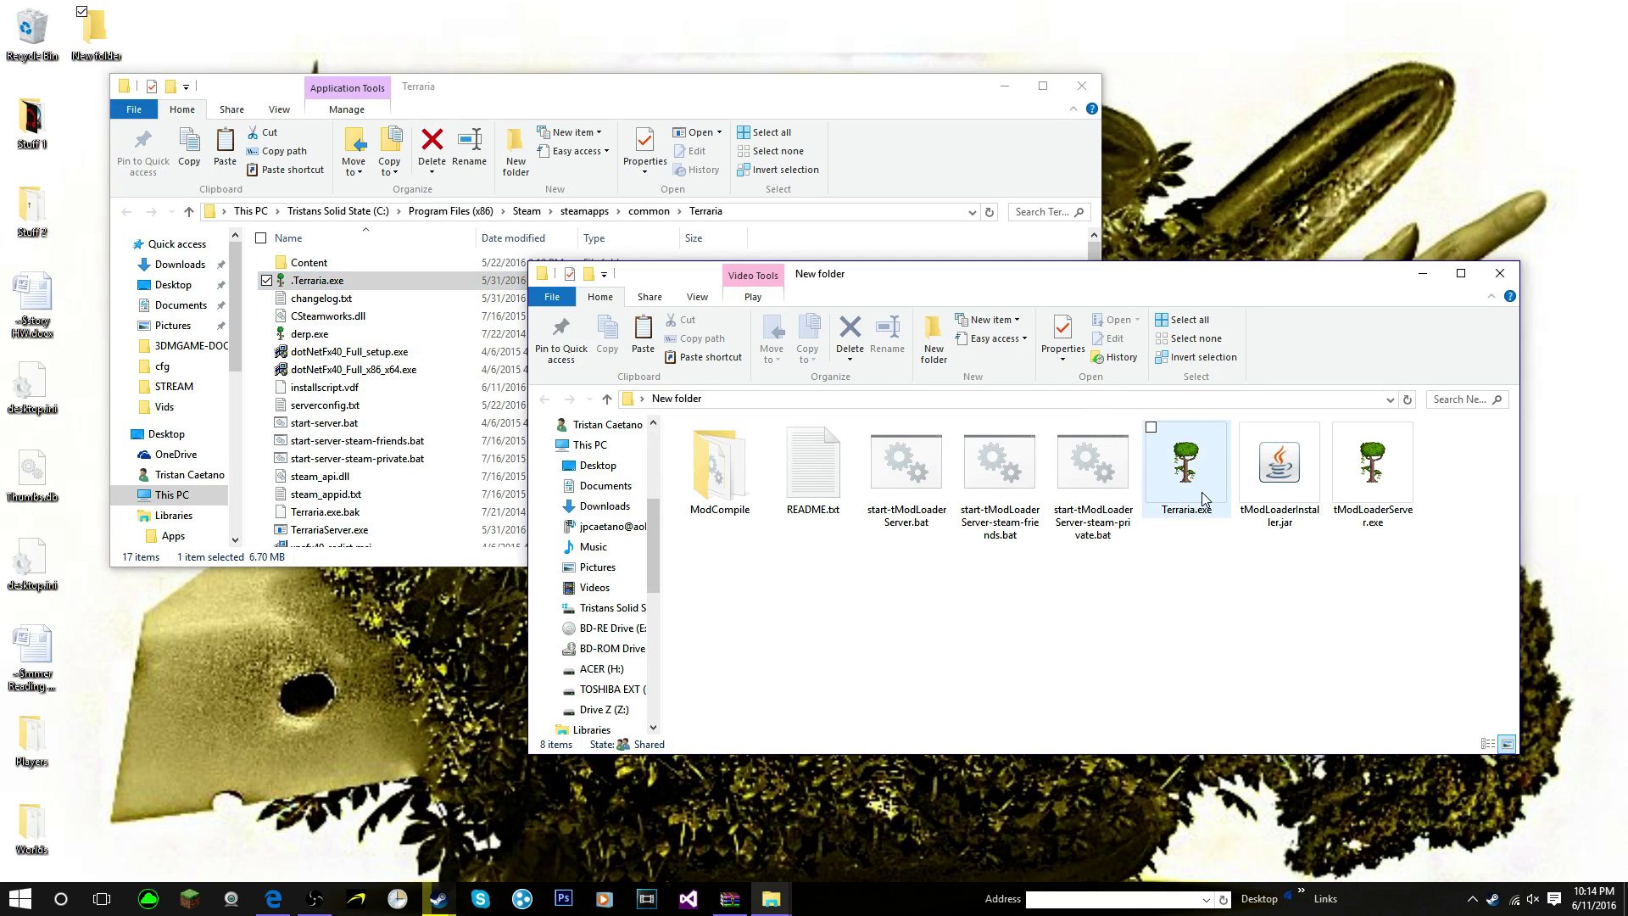
mouse_move(1202, 491)
left_mouse_down()
mouse_move(1209, 474)
mouse_move(1042, 348)
mouse_move(972, 233)
left_mouse_up()
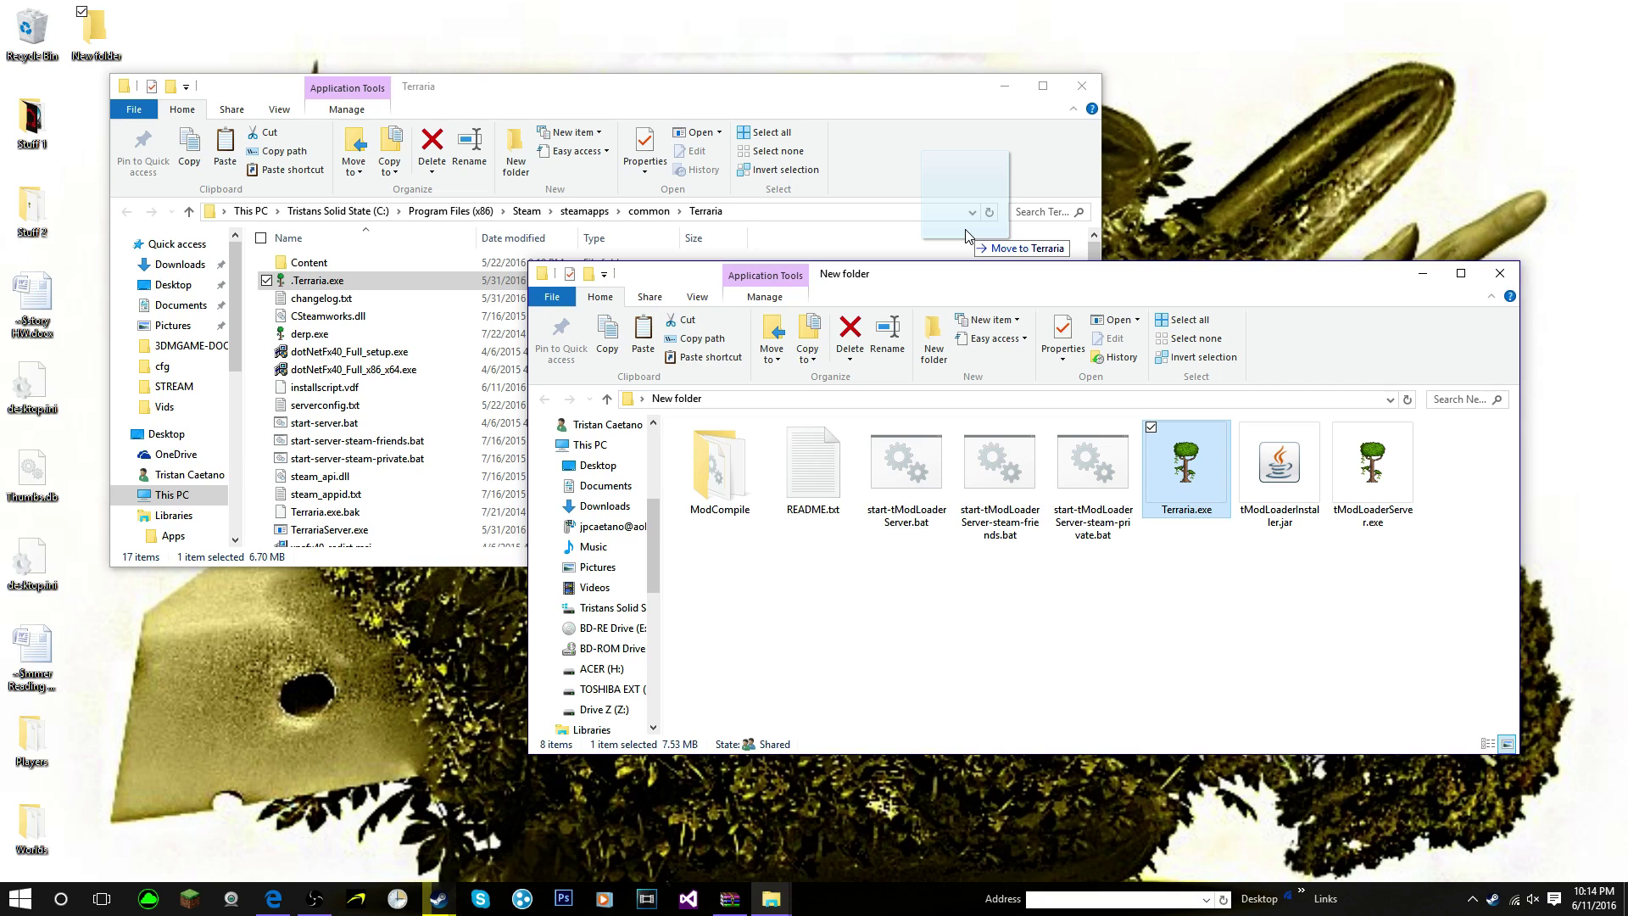
left_click_drag(966, 235, 968, 235)
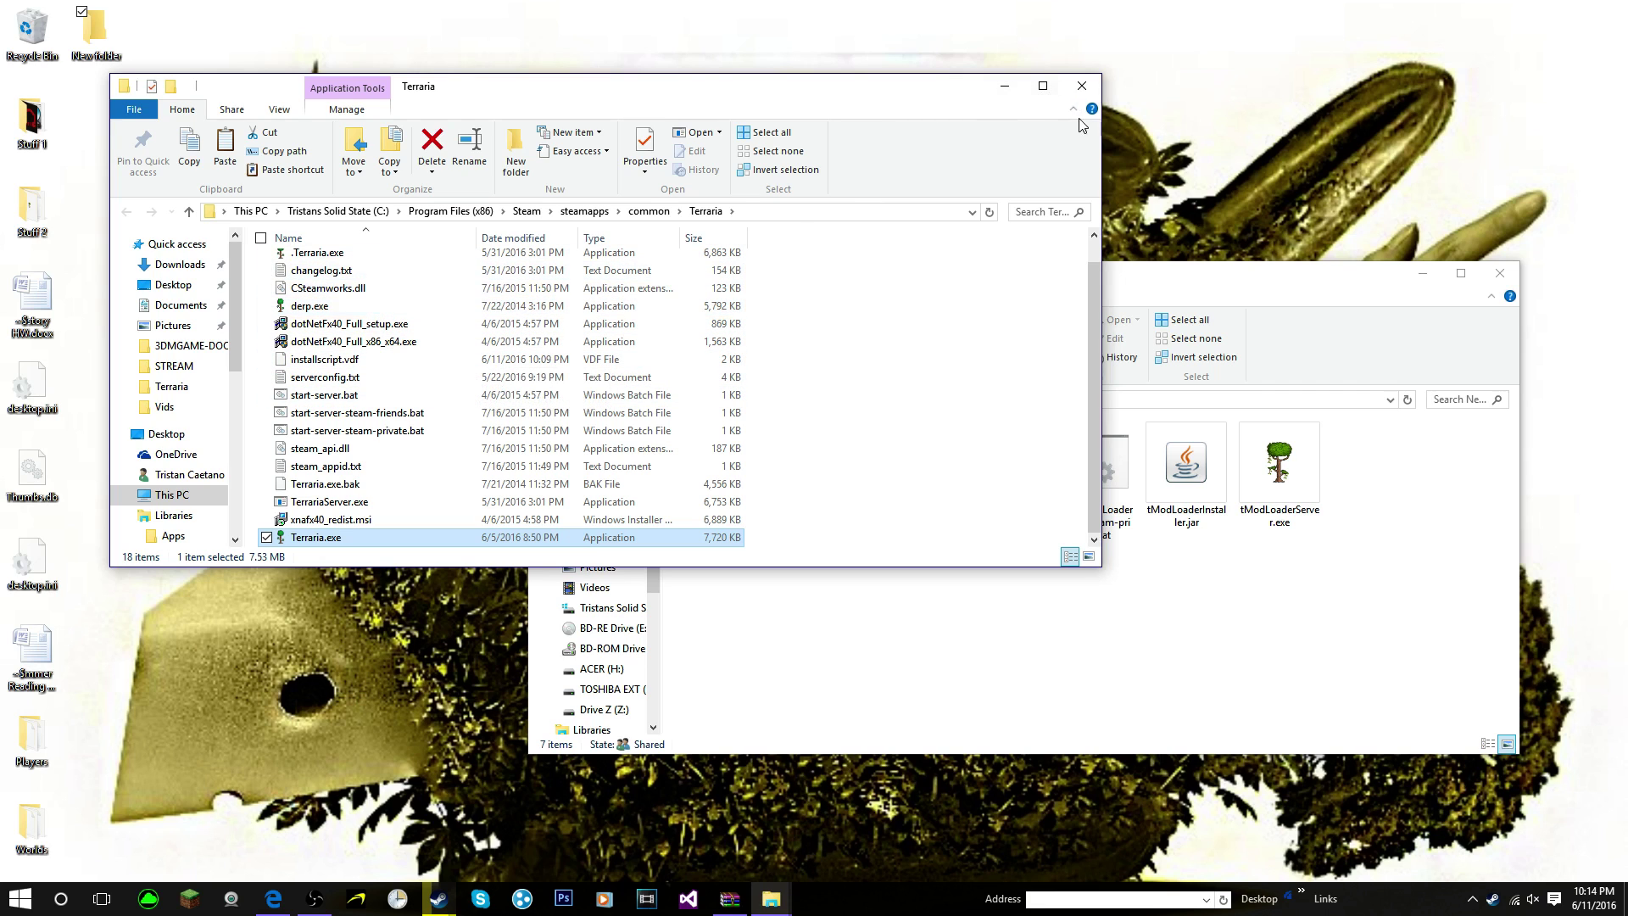
left_click(1099, 88)
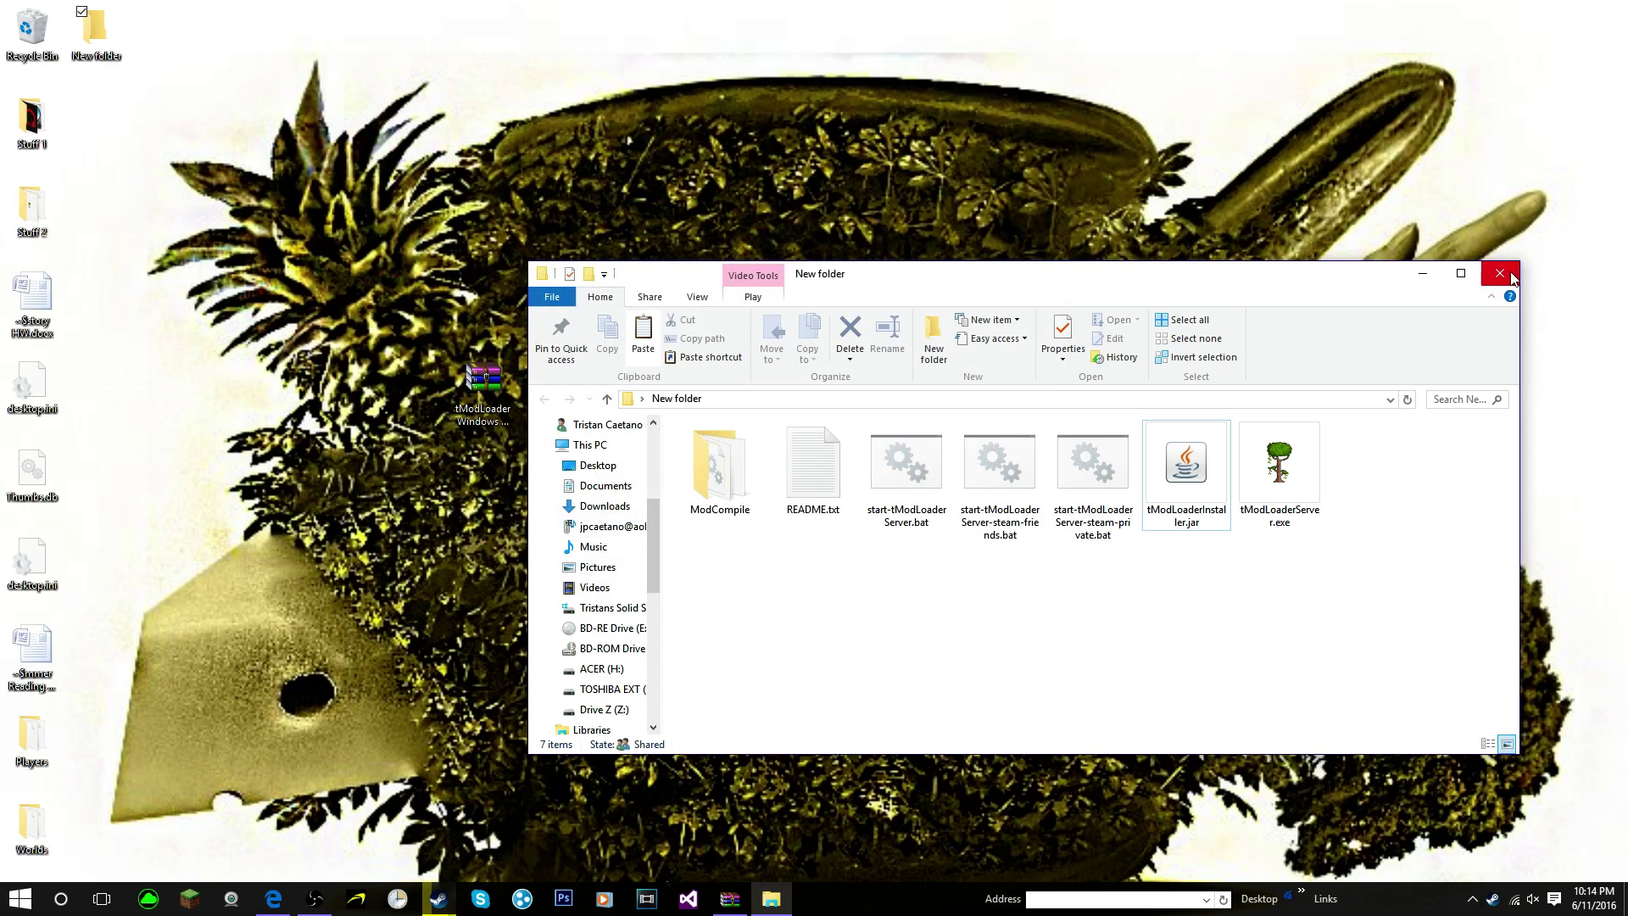
left_click(1499, 273)
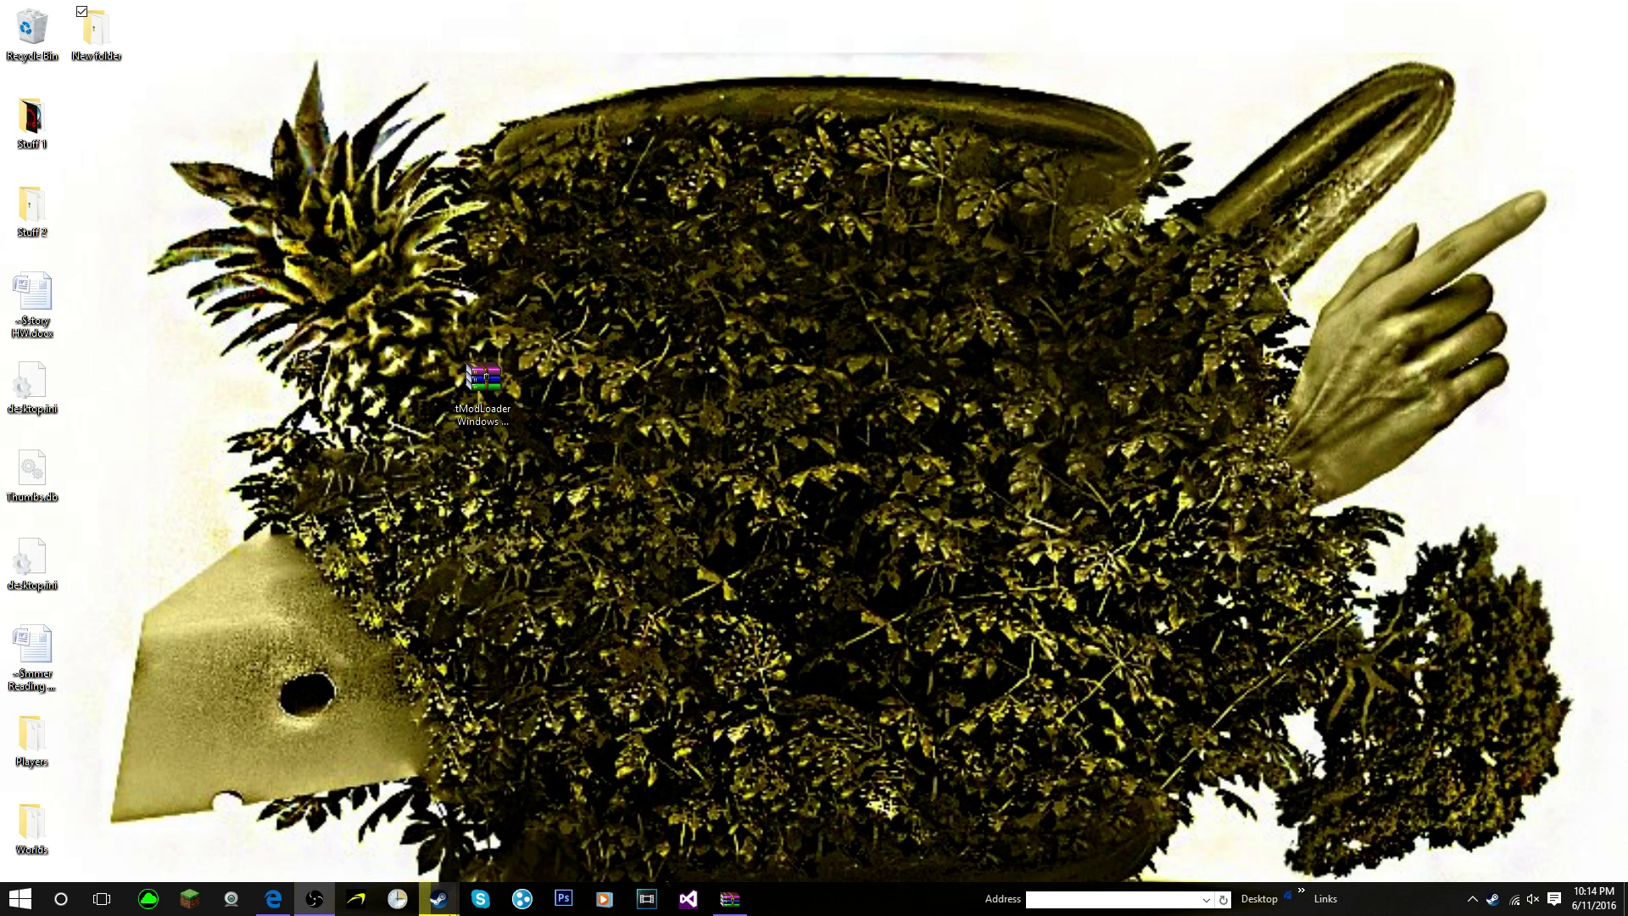
Step: Switch to Steam and launch Terraria from the library
mouse_move(439, 897)
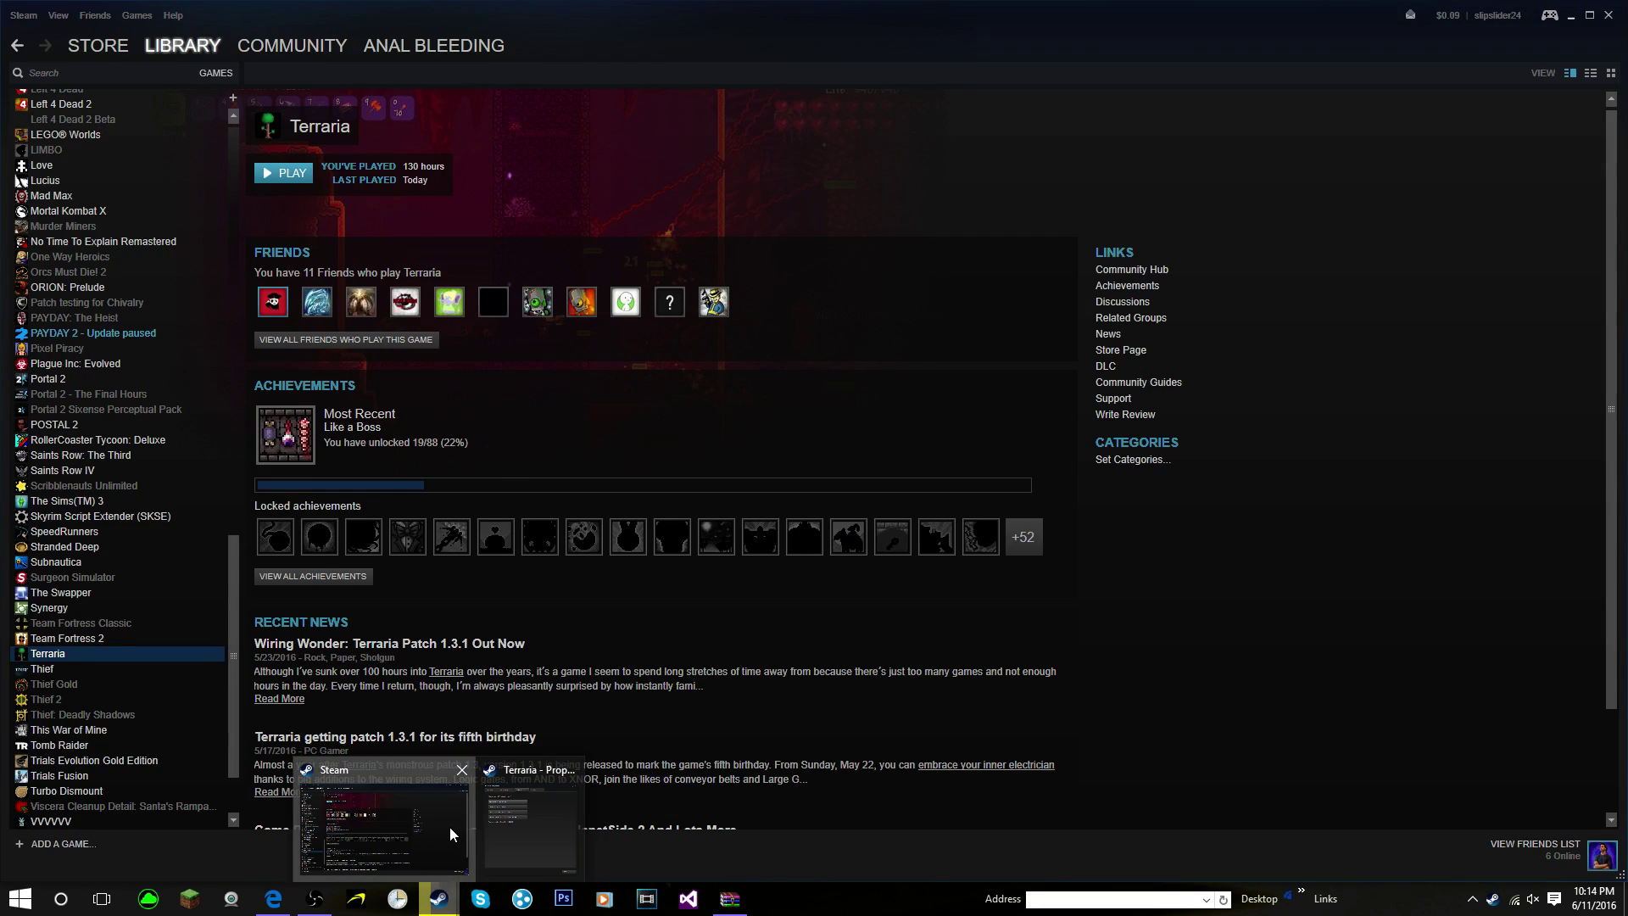
left_click(449, 827)
left_click(286, 175)
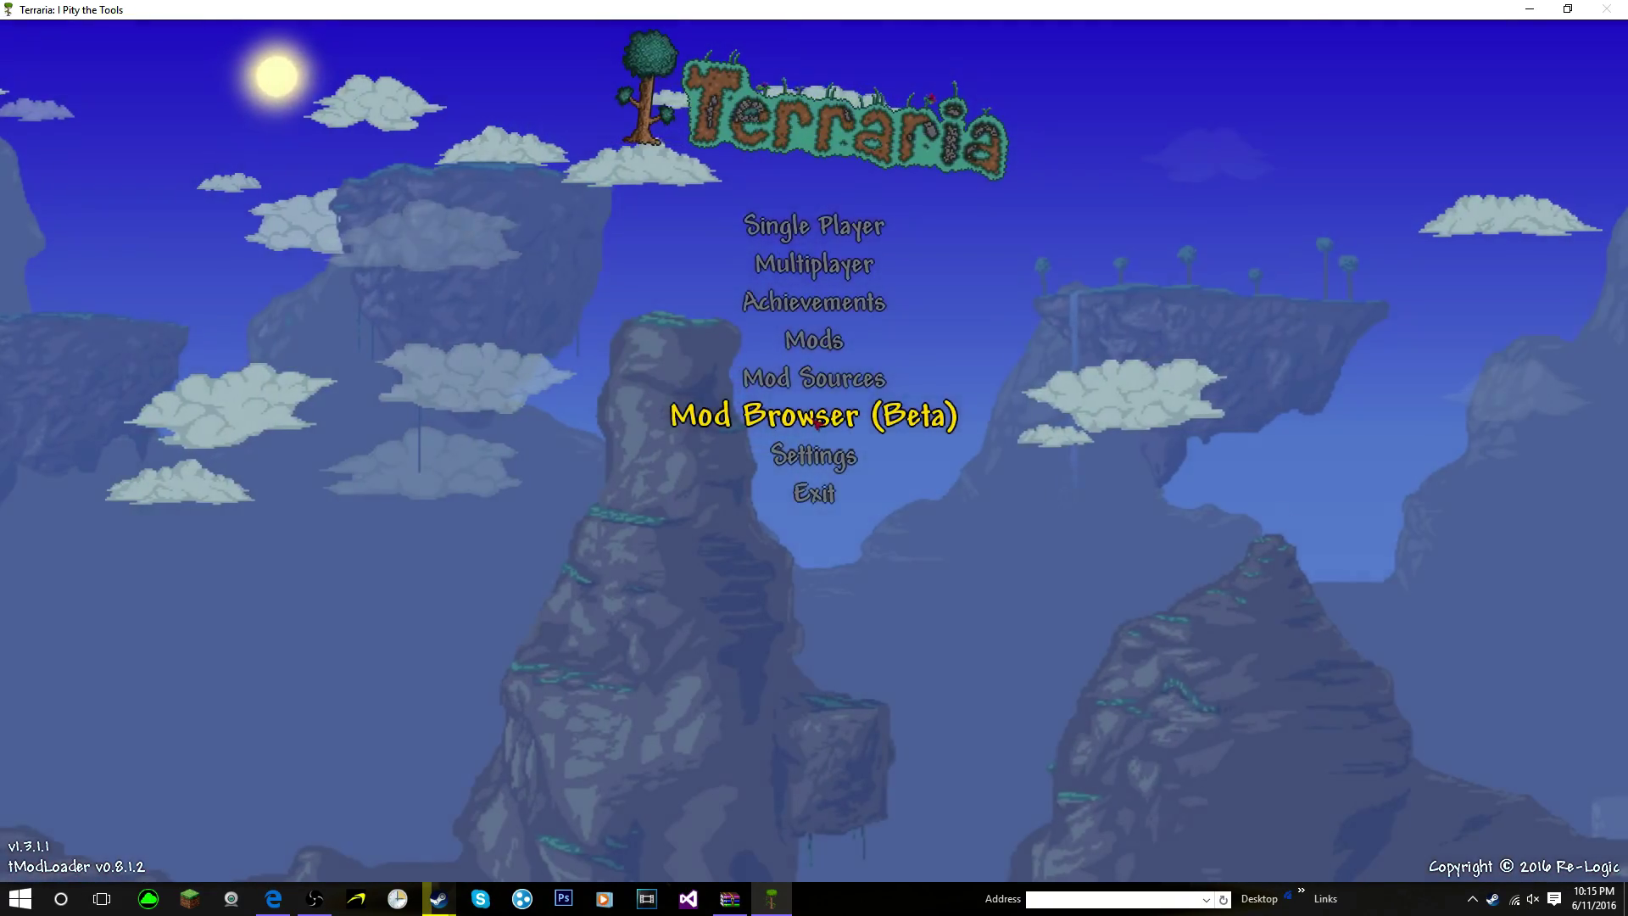
Step: Open the Mod Browser and sort the available mods alphabetically by name
left_click(817, 424)
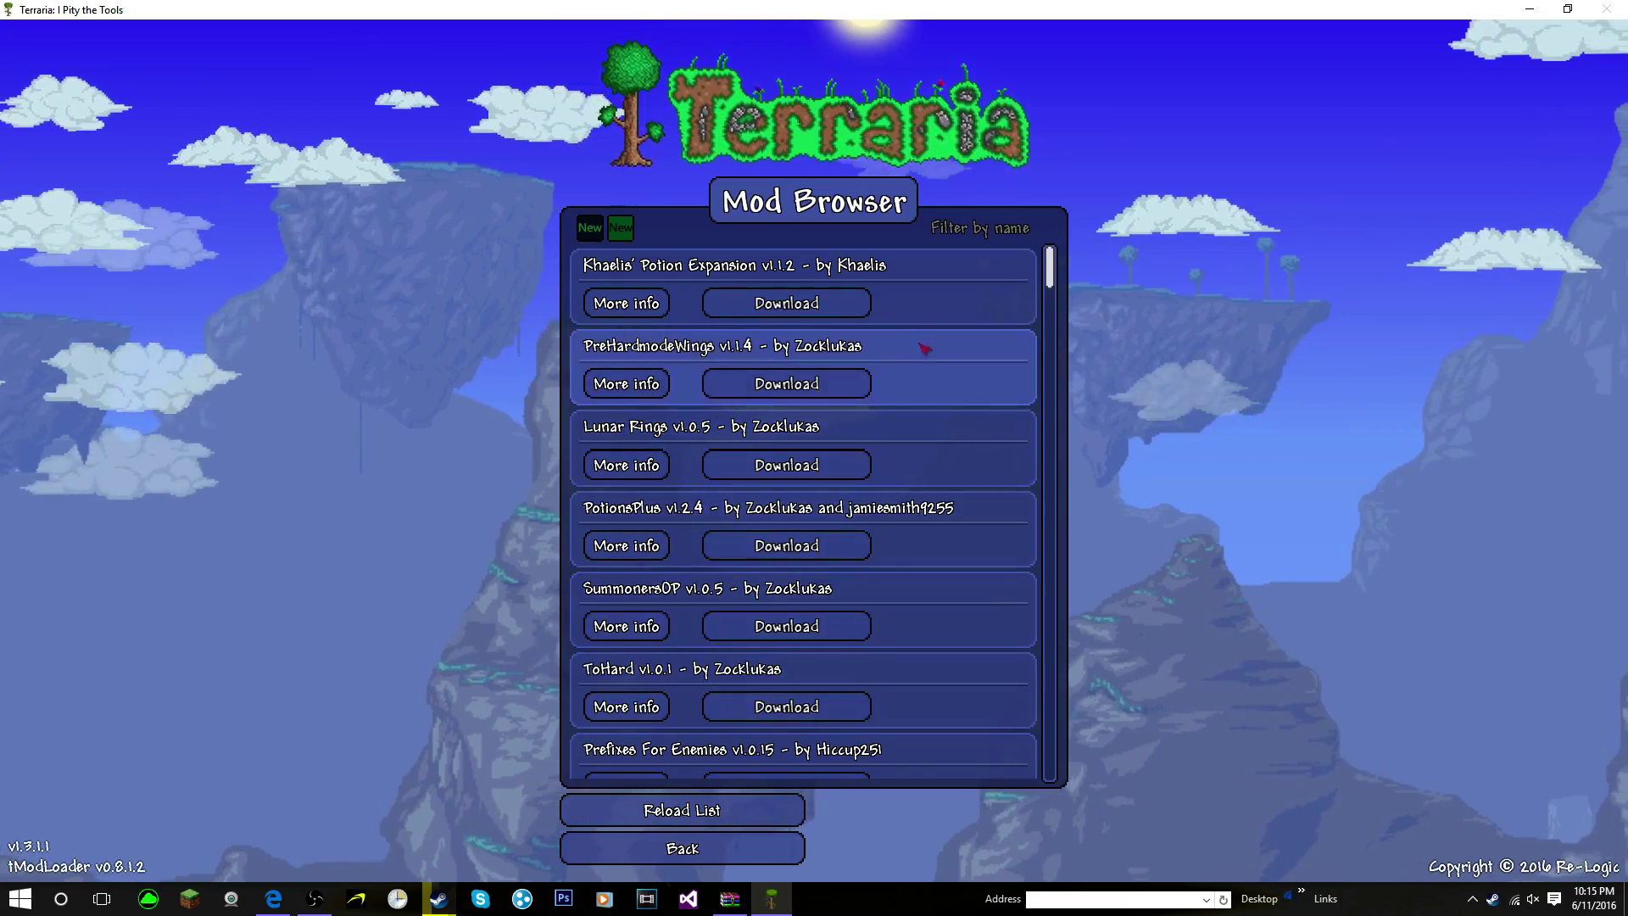
scroll(933, 390, "down", 5)
scroll(949, 421, "up", 5)
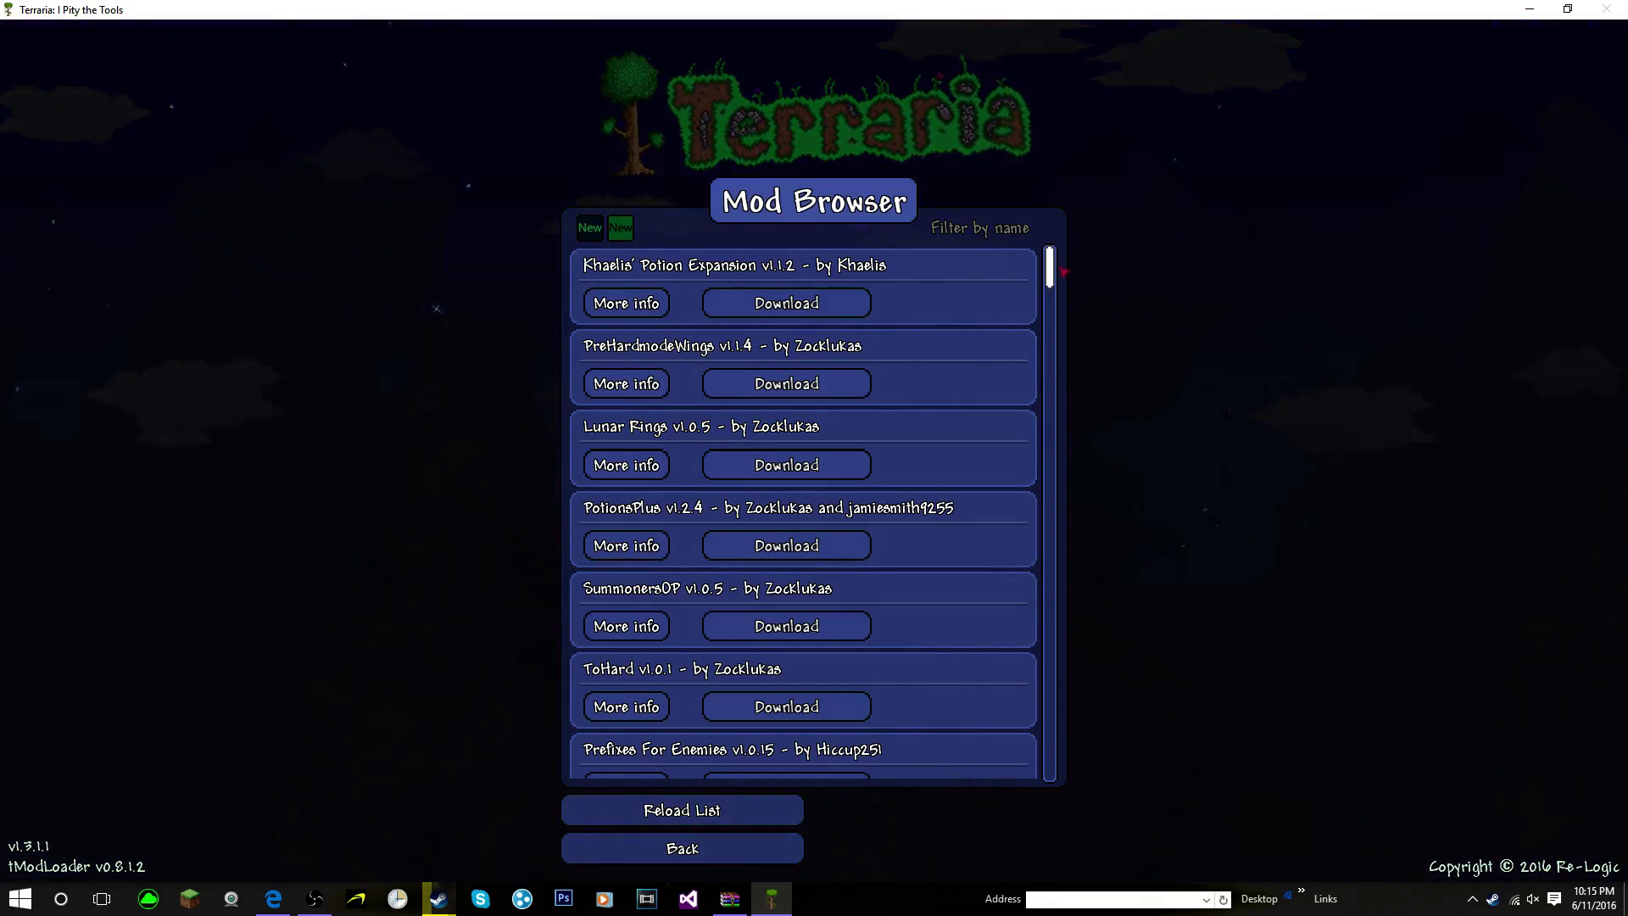
left_click_drag(1051, 270, 1029, 227)
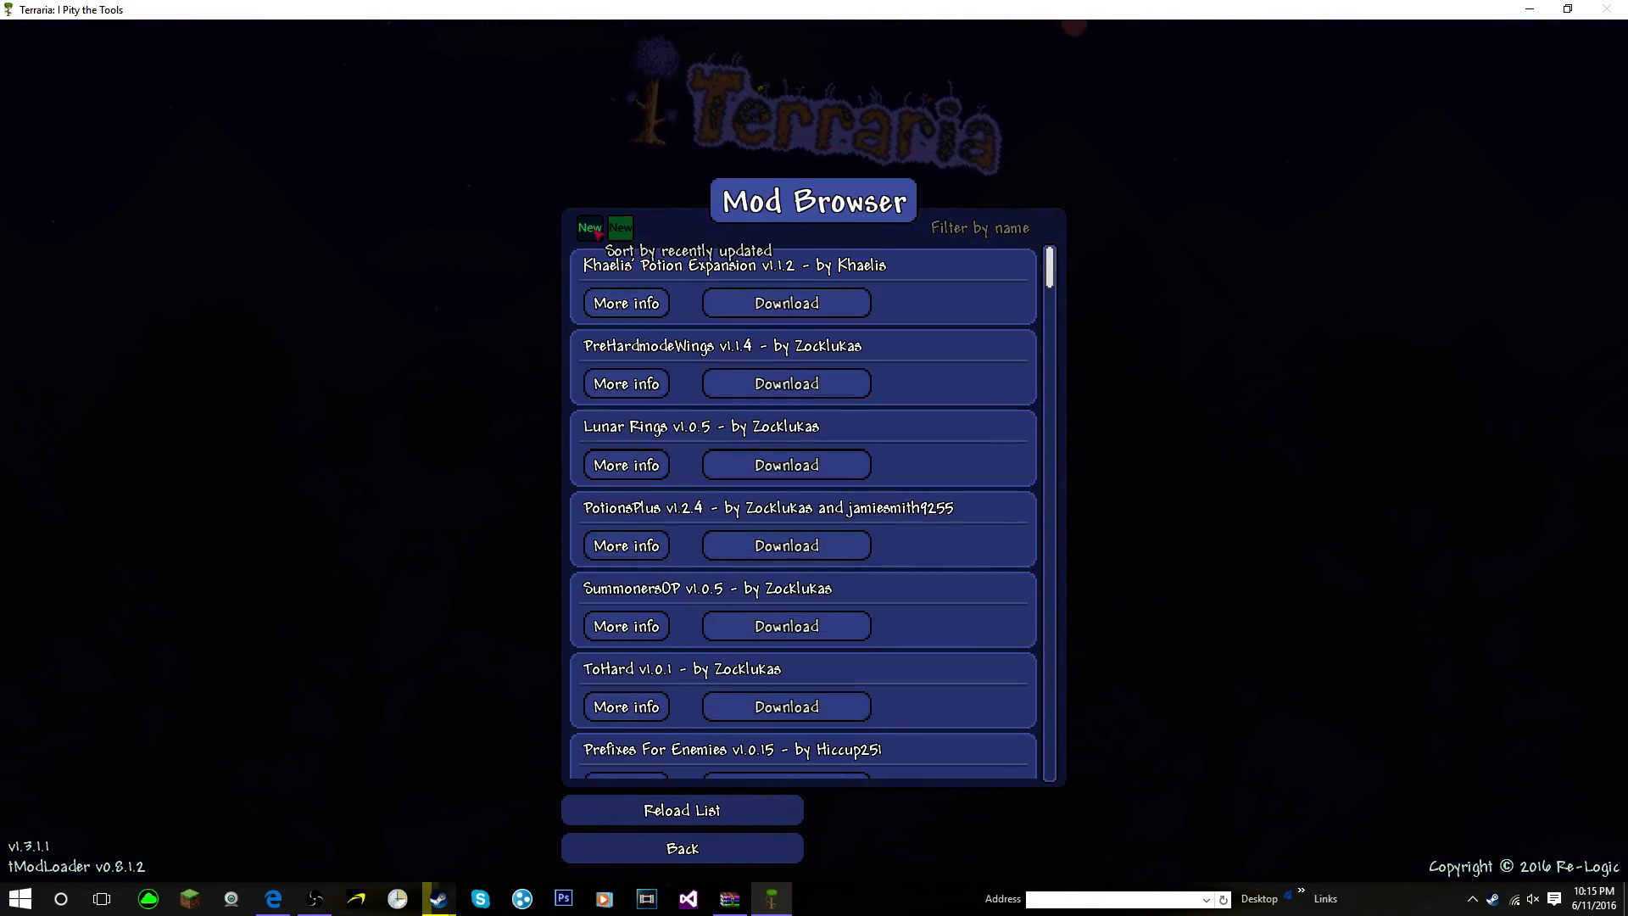
left_click(591, 229)
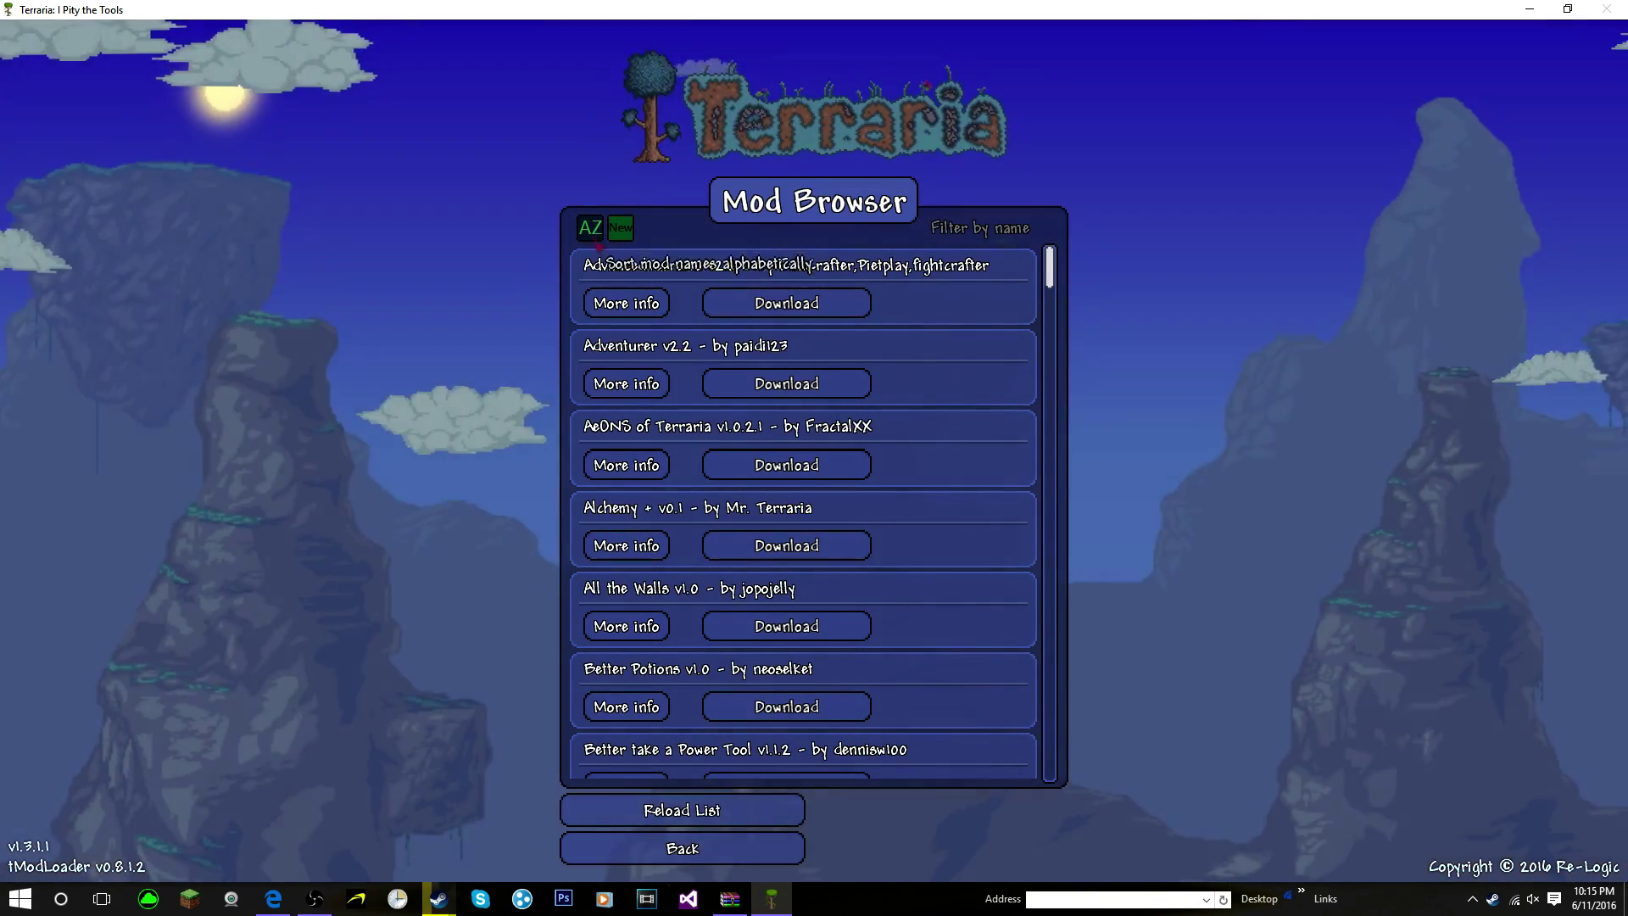
Step: Download the Cheat Sheet v0.2.3.1 mod and return to the main menu, acknowledging the notice about downloaded mods
scroll(843, 384, "down", 1)
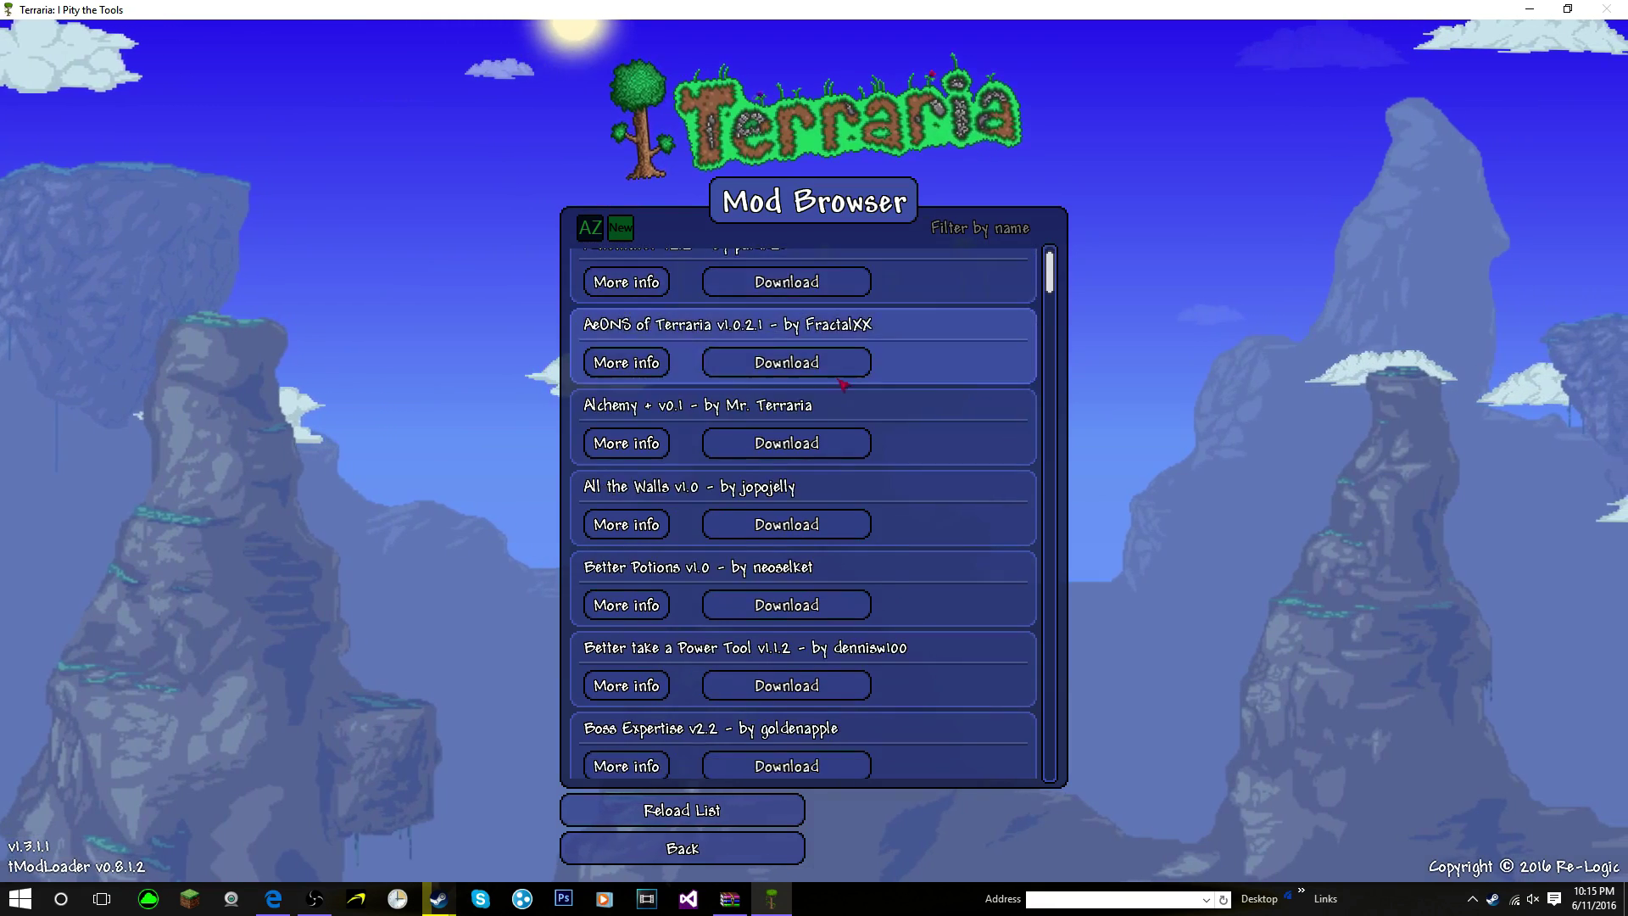
scroll(843, 384, "down", 7)
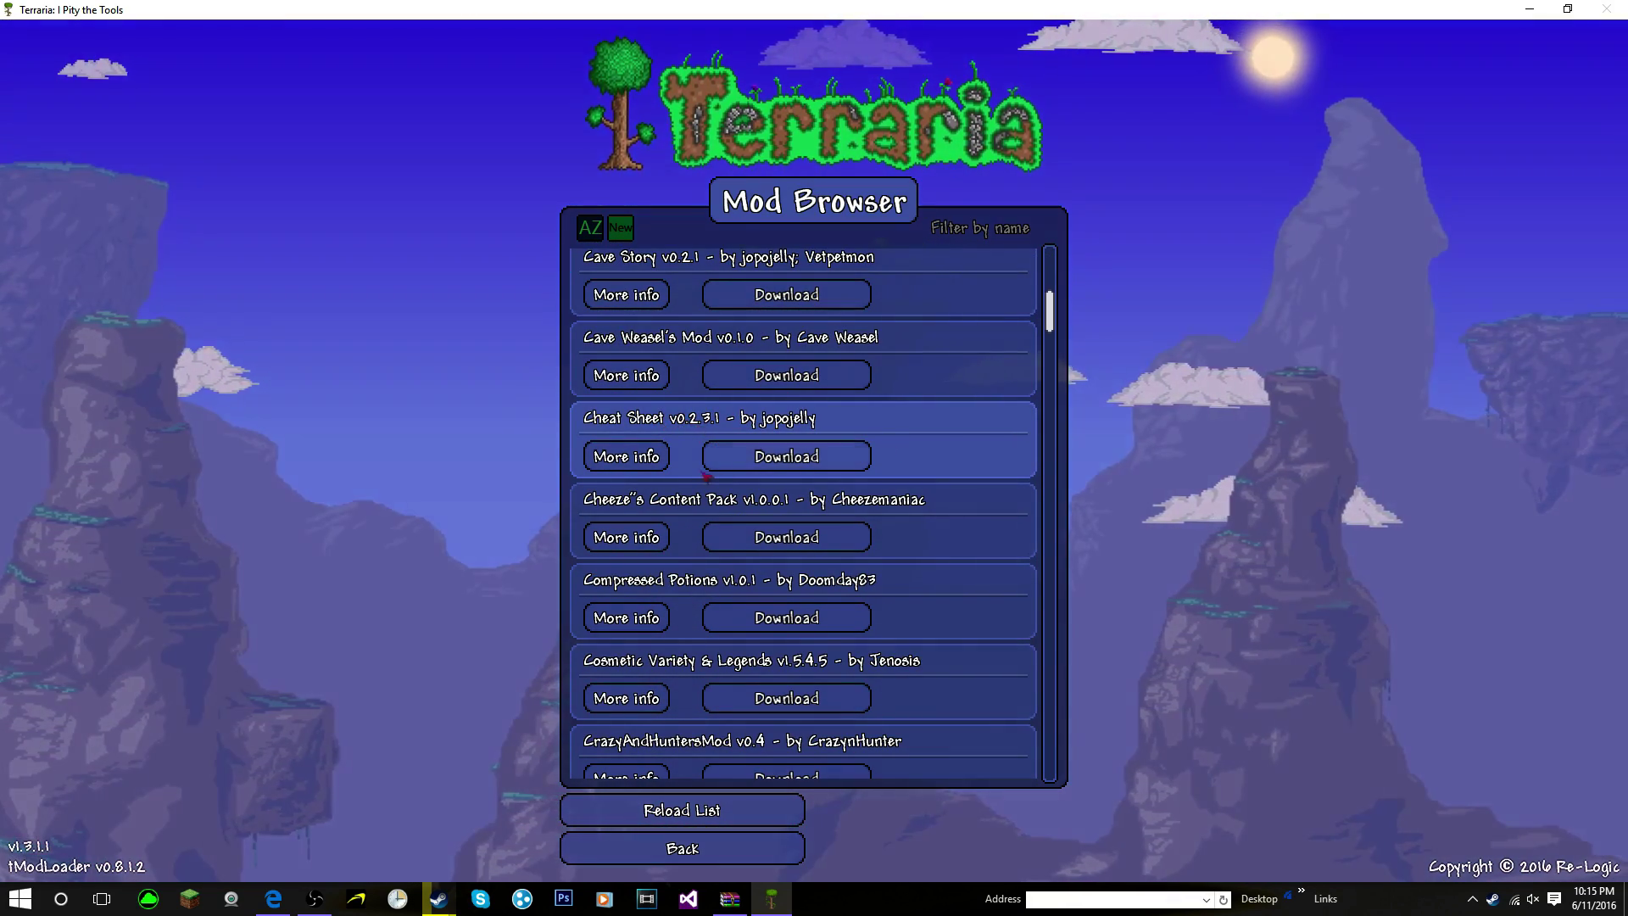
left_click(820, 462)
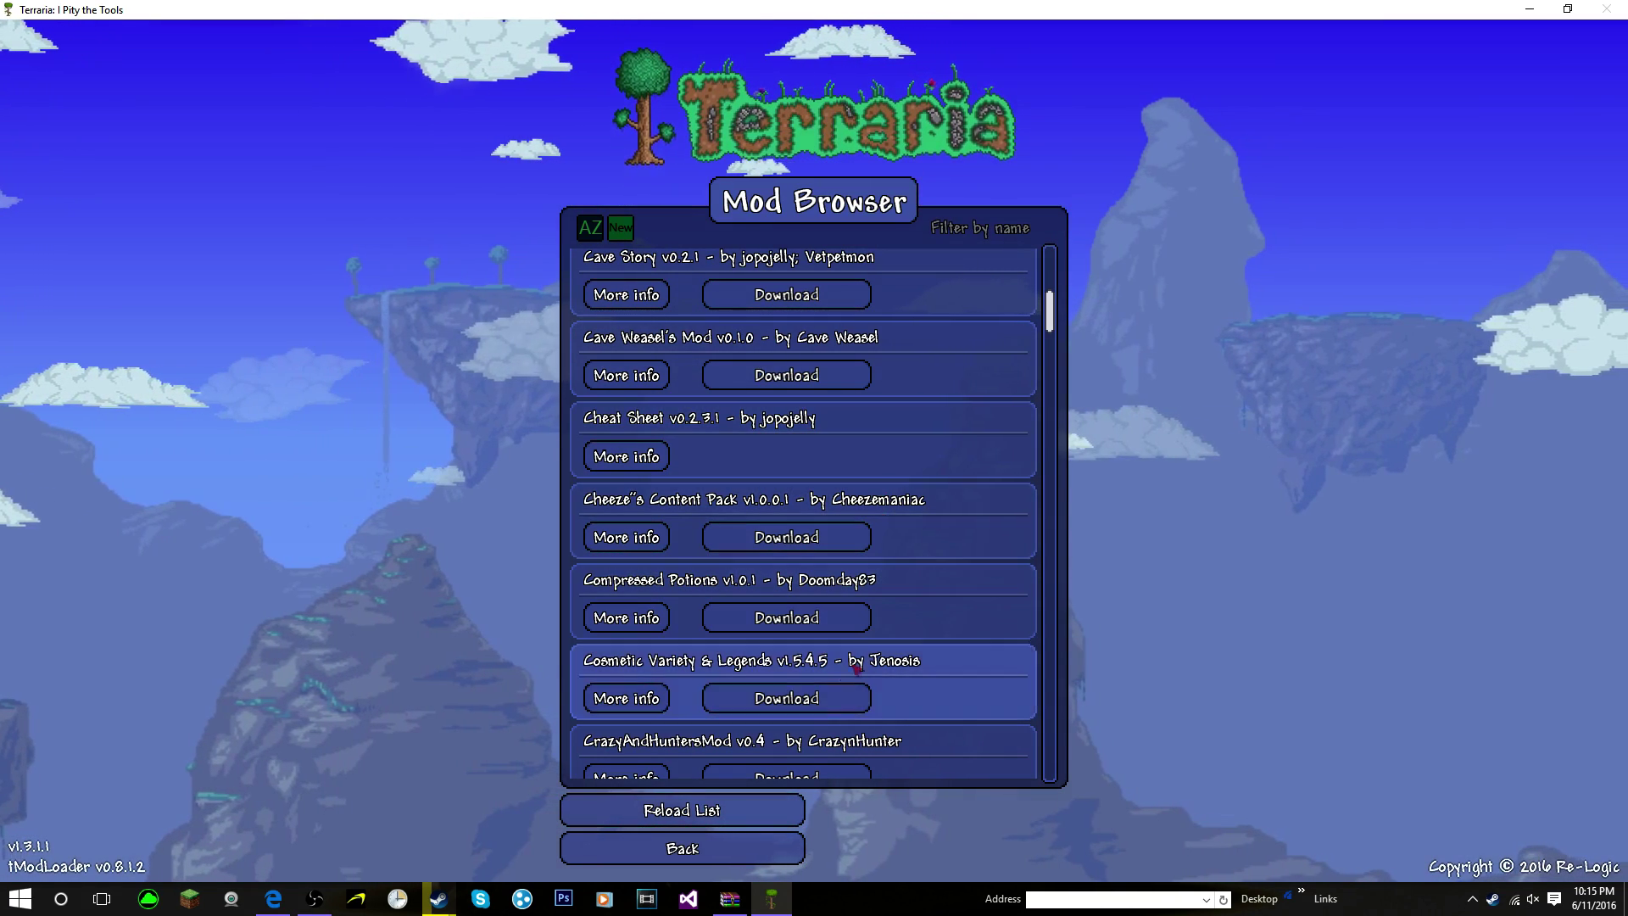
left_click(739, 845)
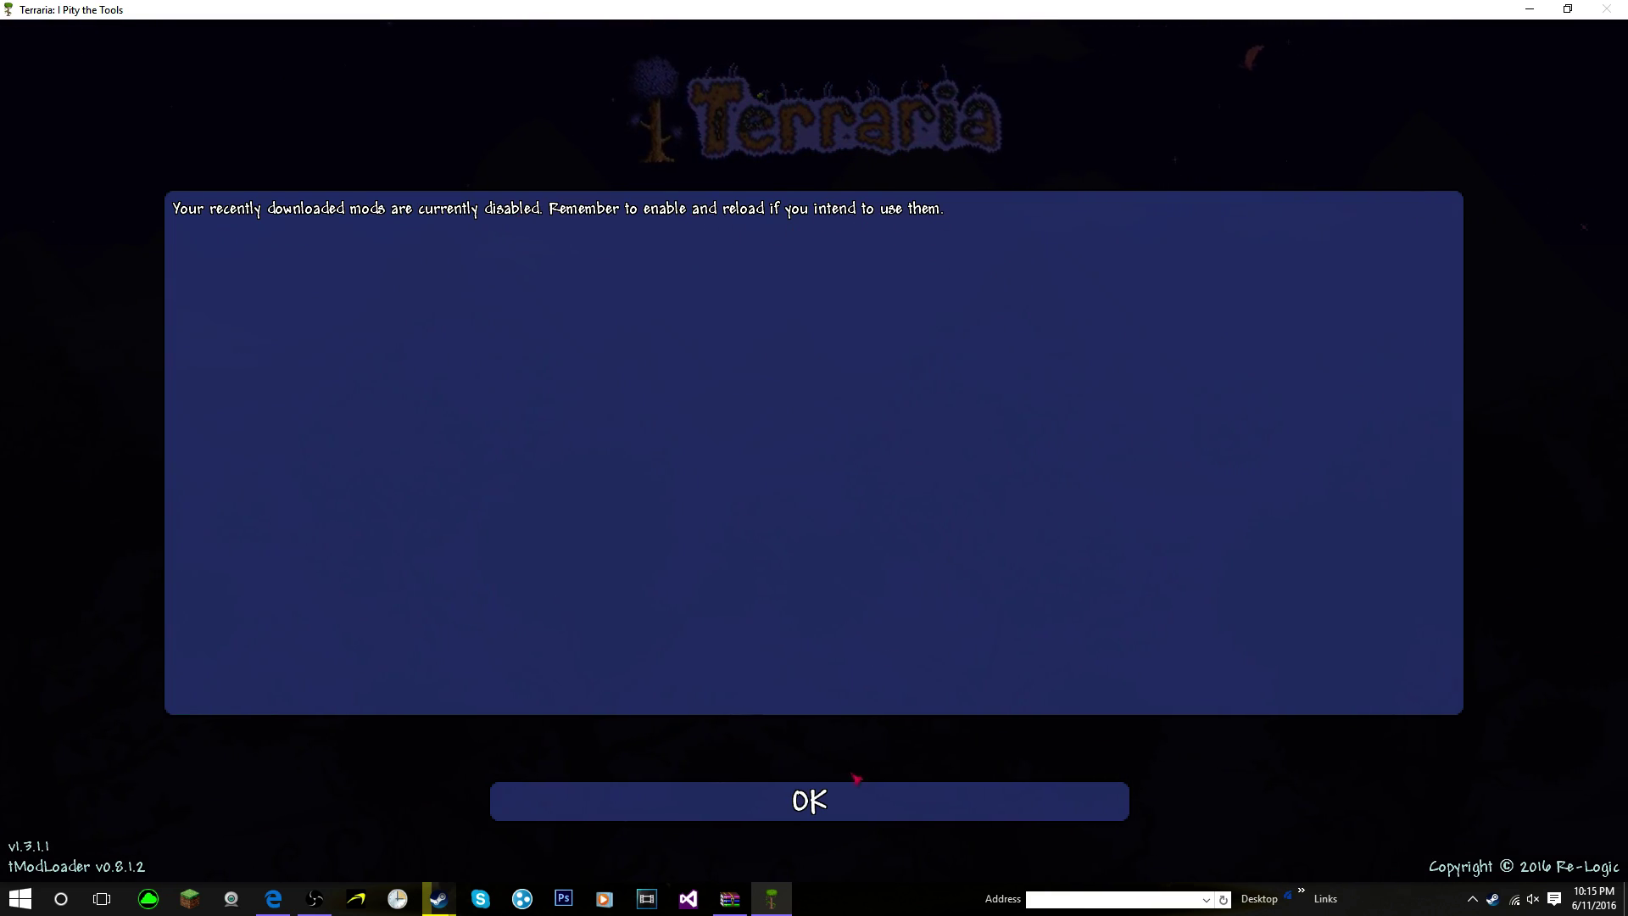
left_click(855, 800)
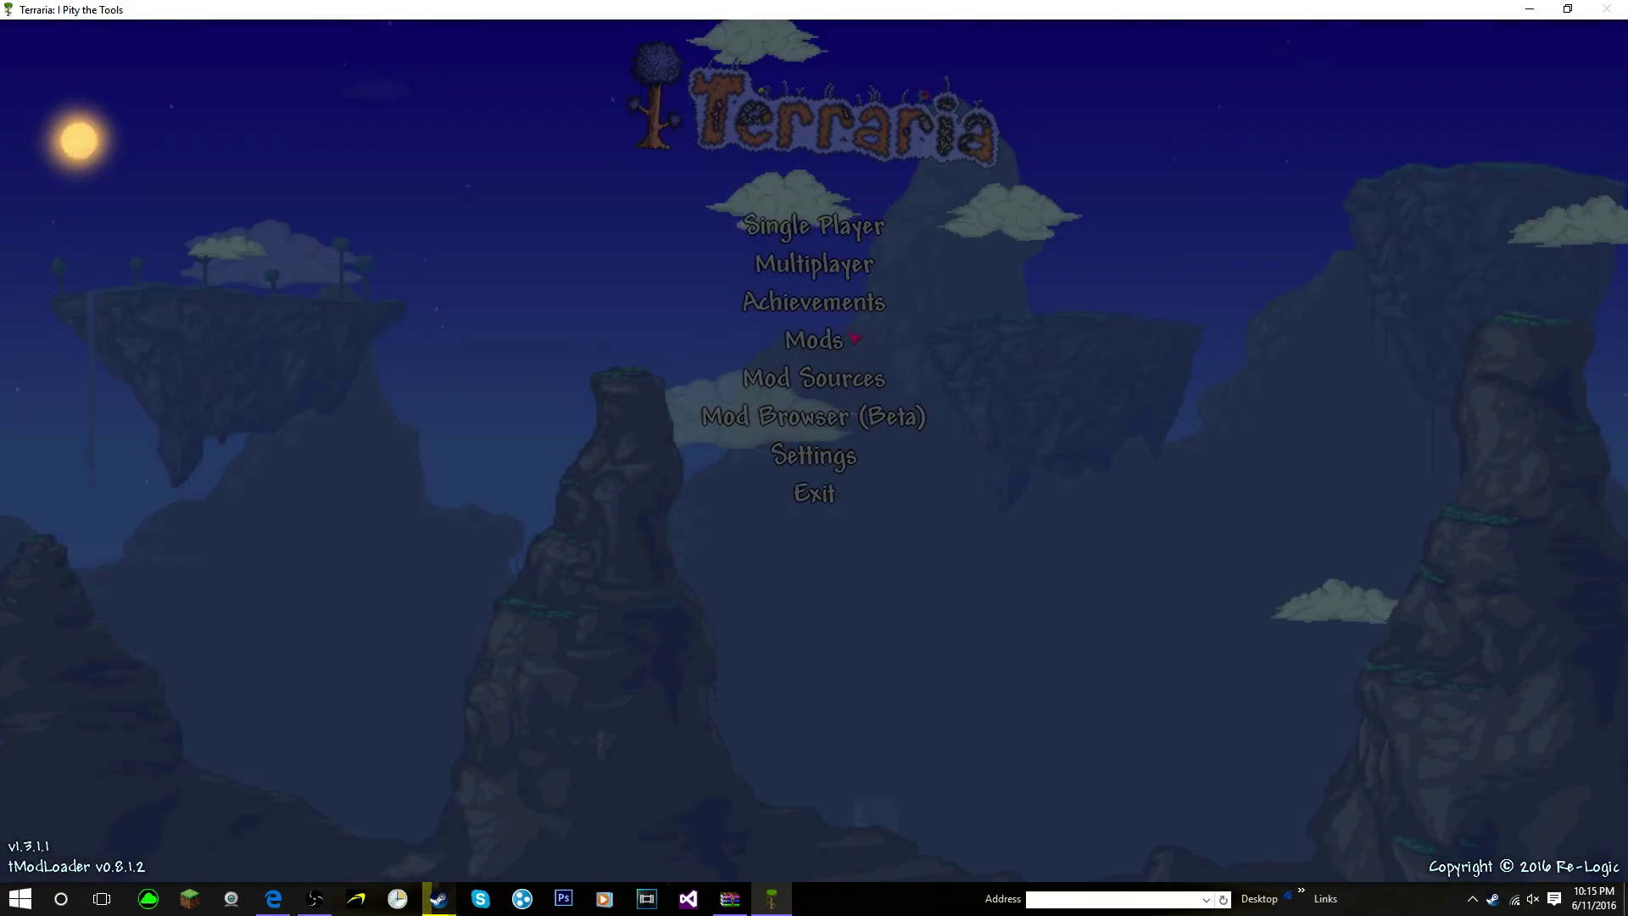
Step: Enable the Cheat Sheet mod in the Mods List and reload the mods
left_click(814, 339)
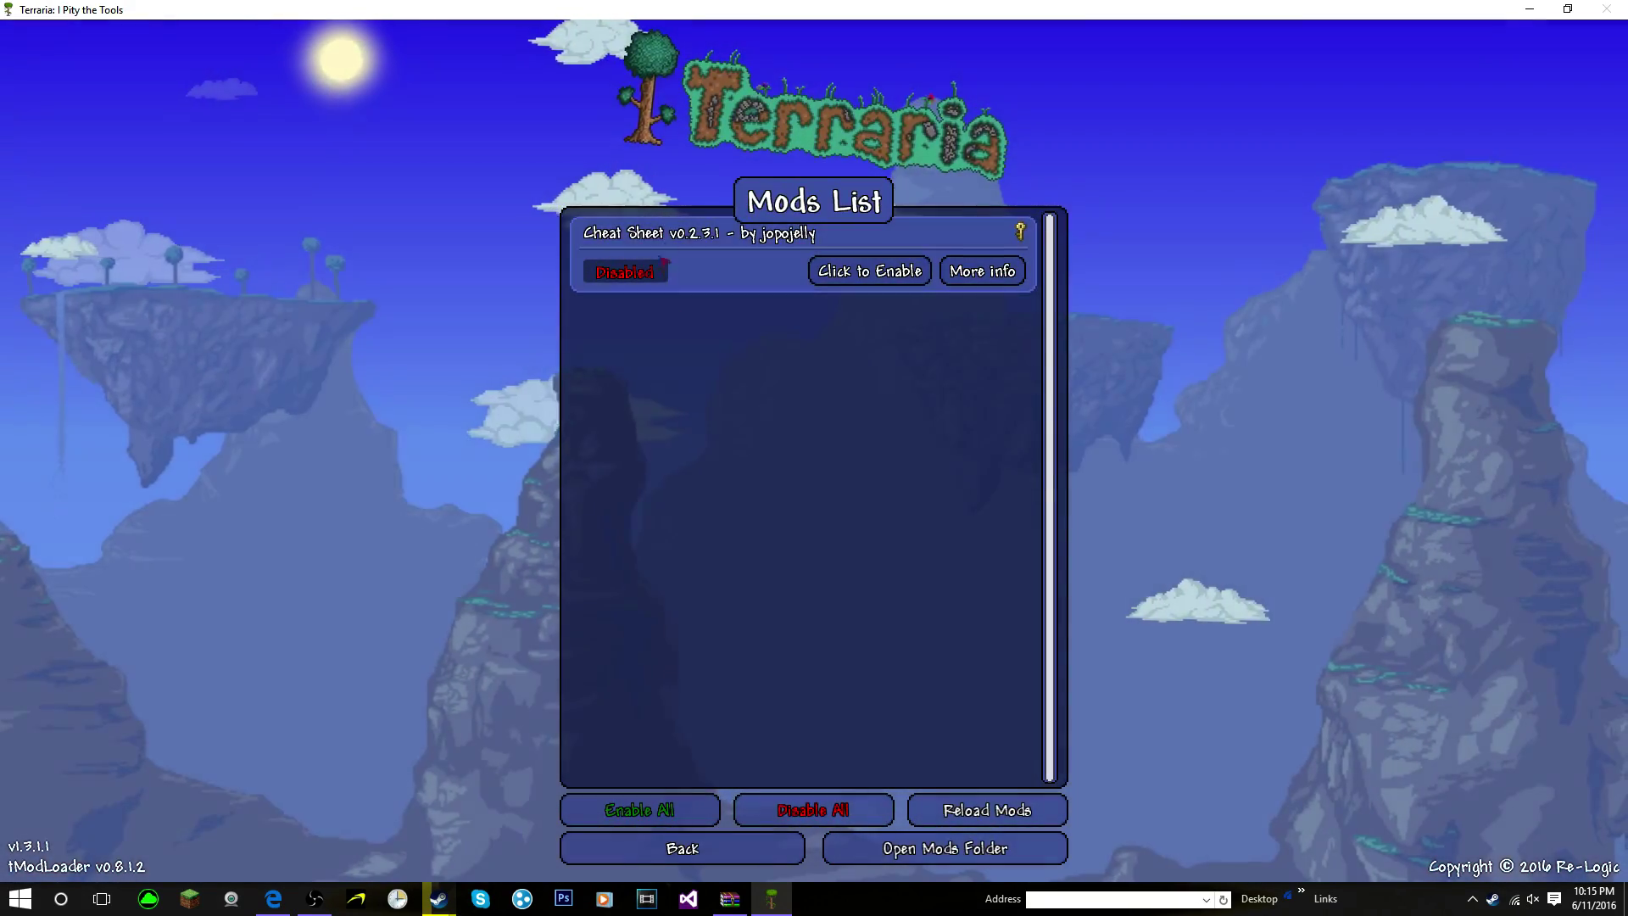
left_click(869, 271)
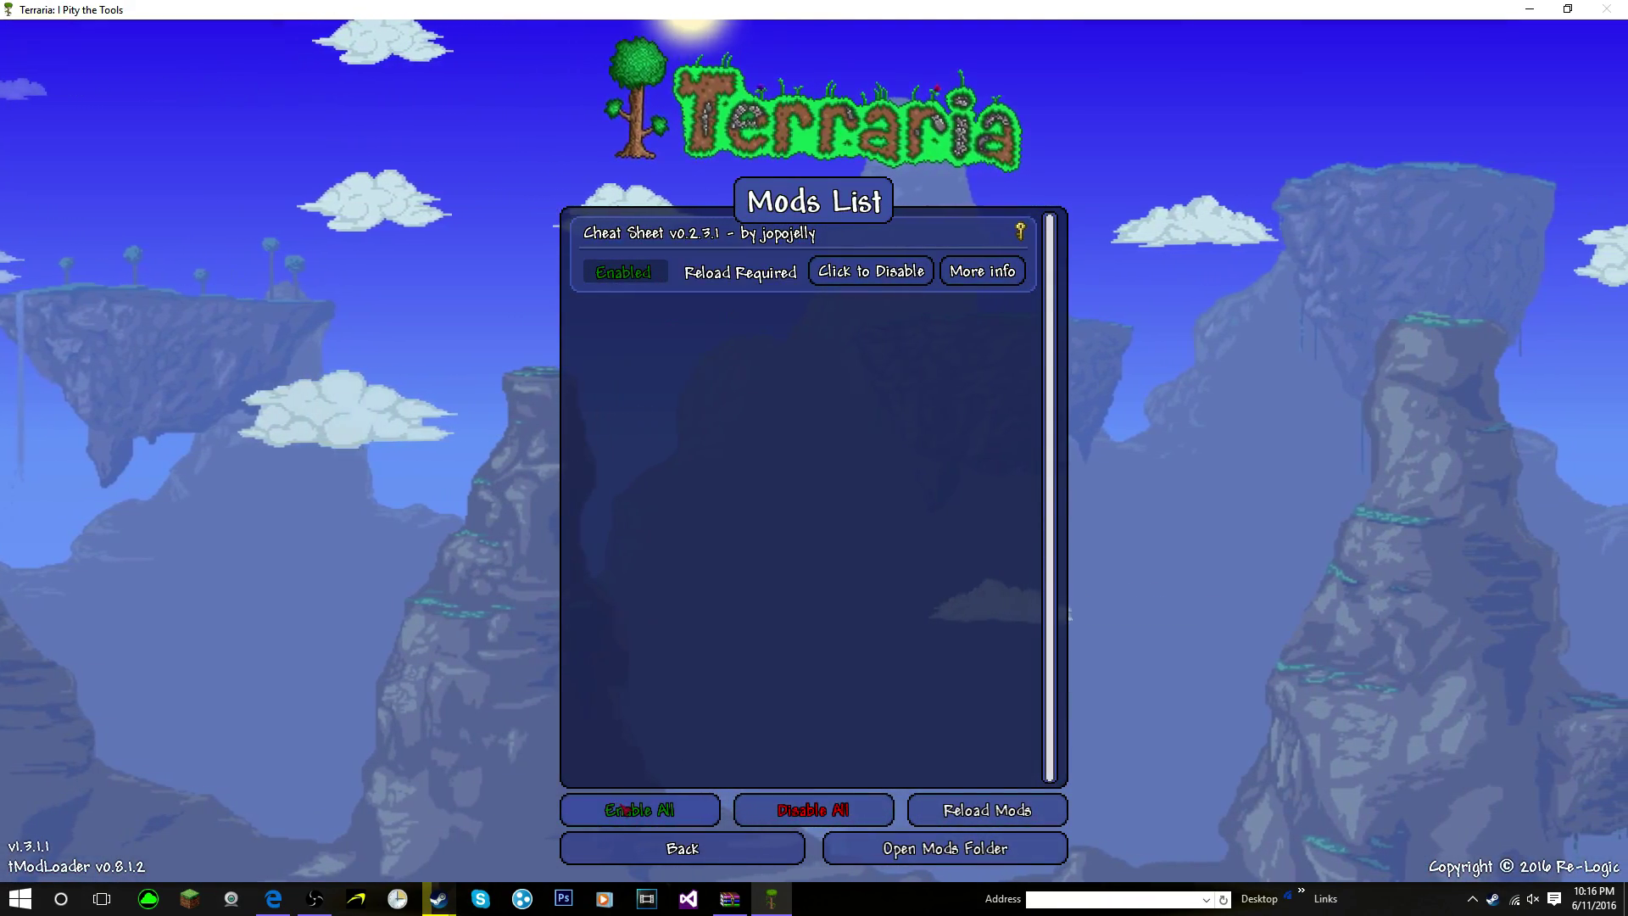
left_click(983, 811)
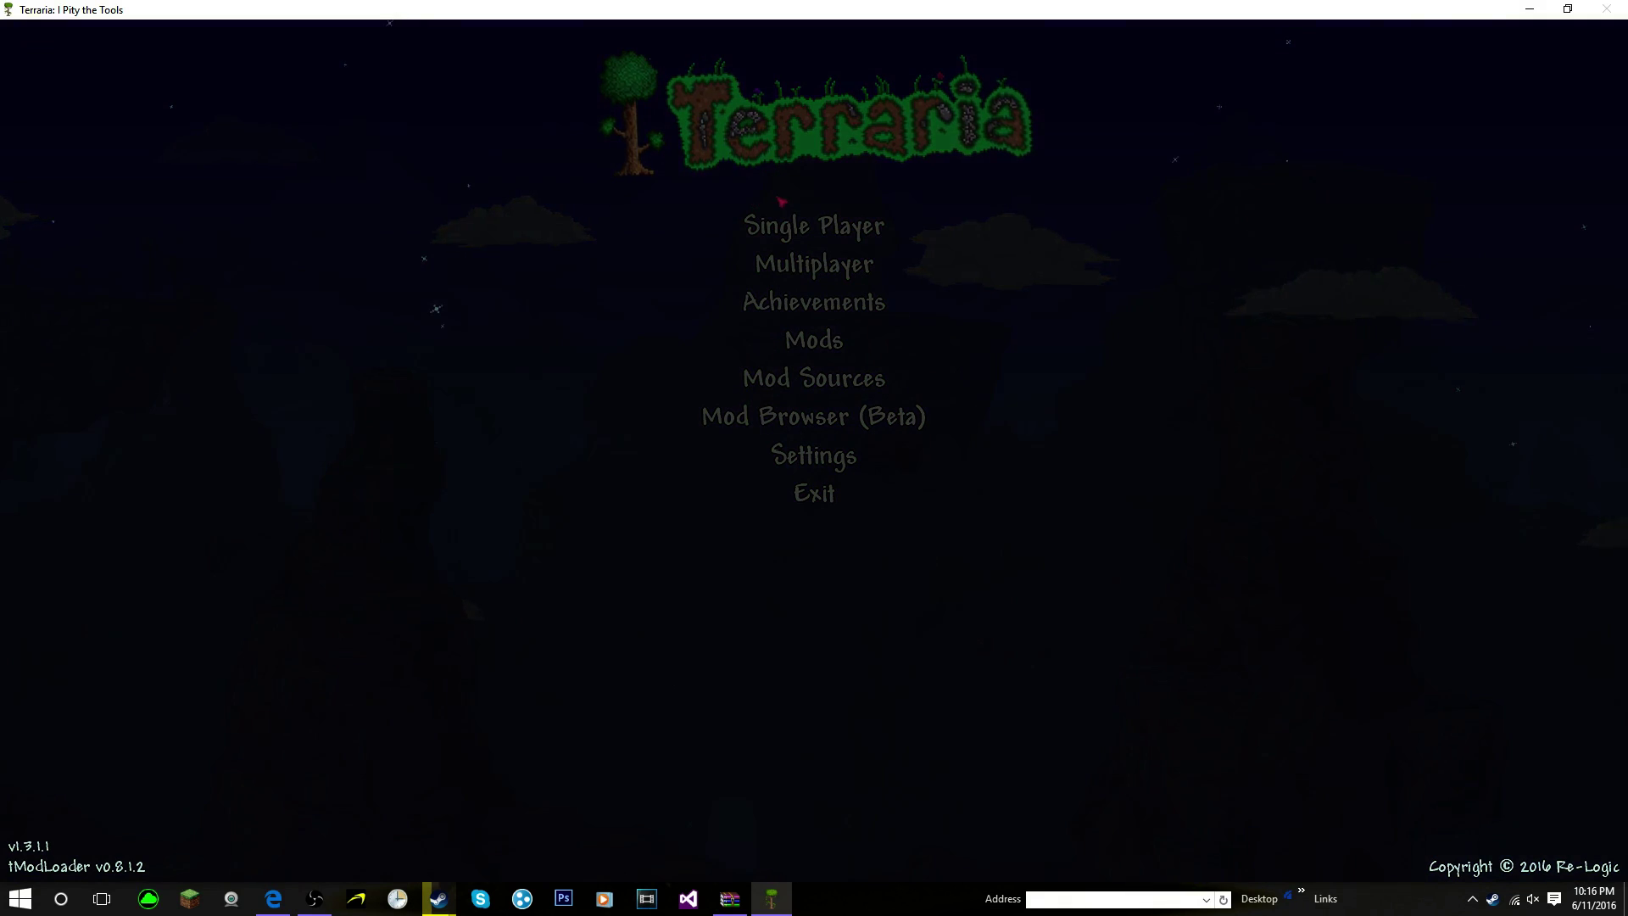
Step: Start single player with the character XVZ5 in XVZ5's World and expand the Cheat Sheet toolbar
left_click(806, 226)
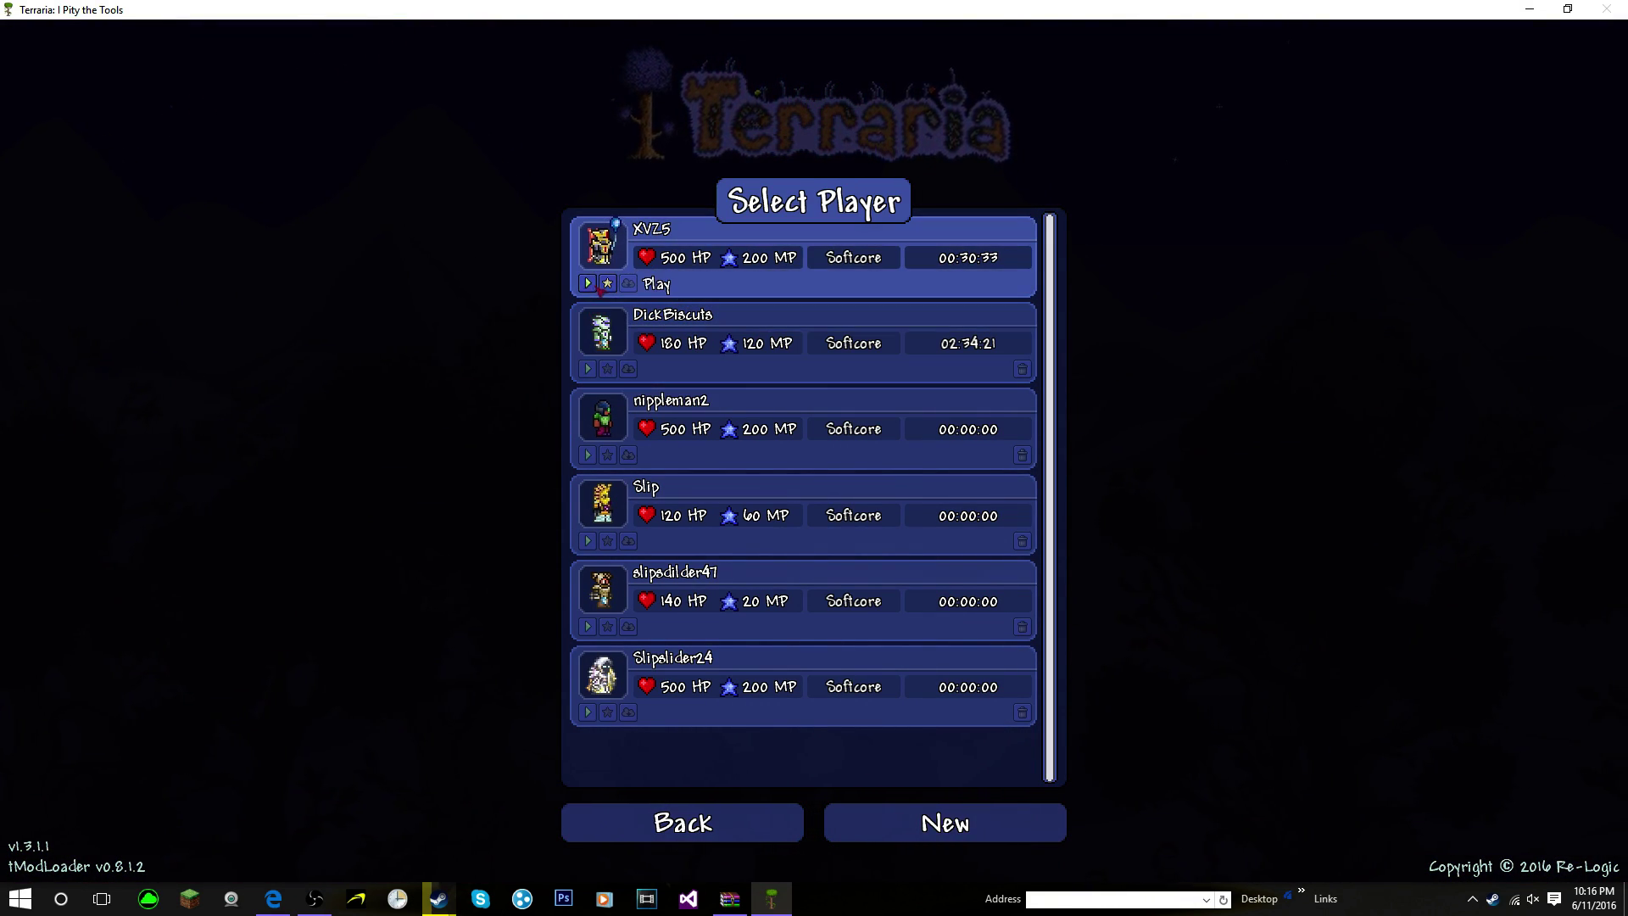
left_click(593, 287)
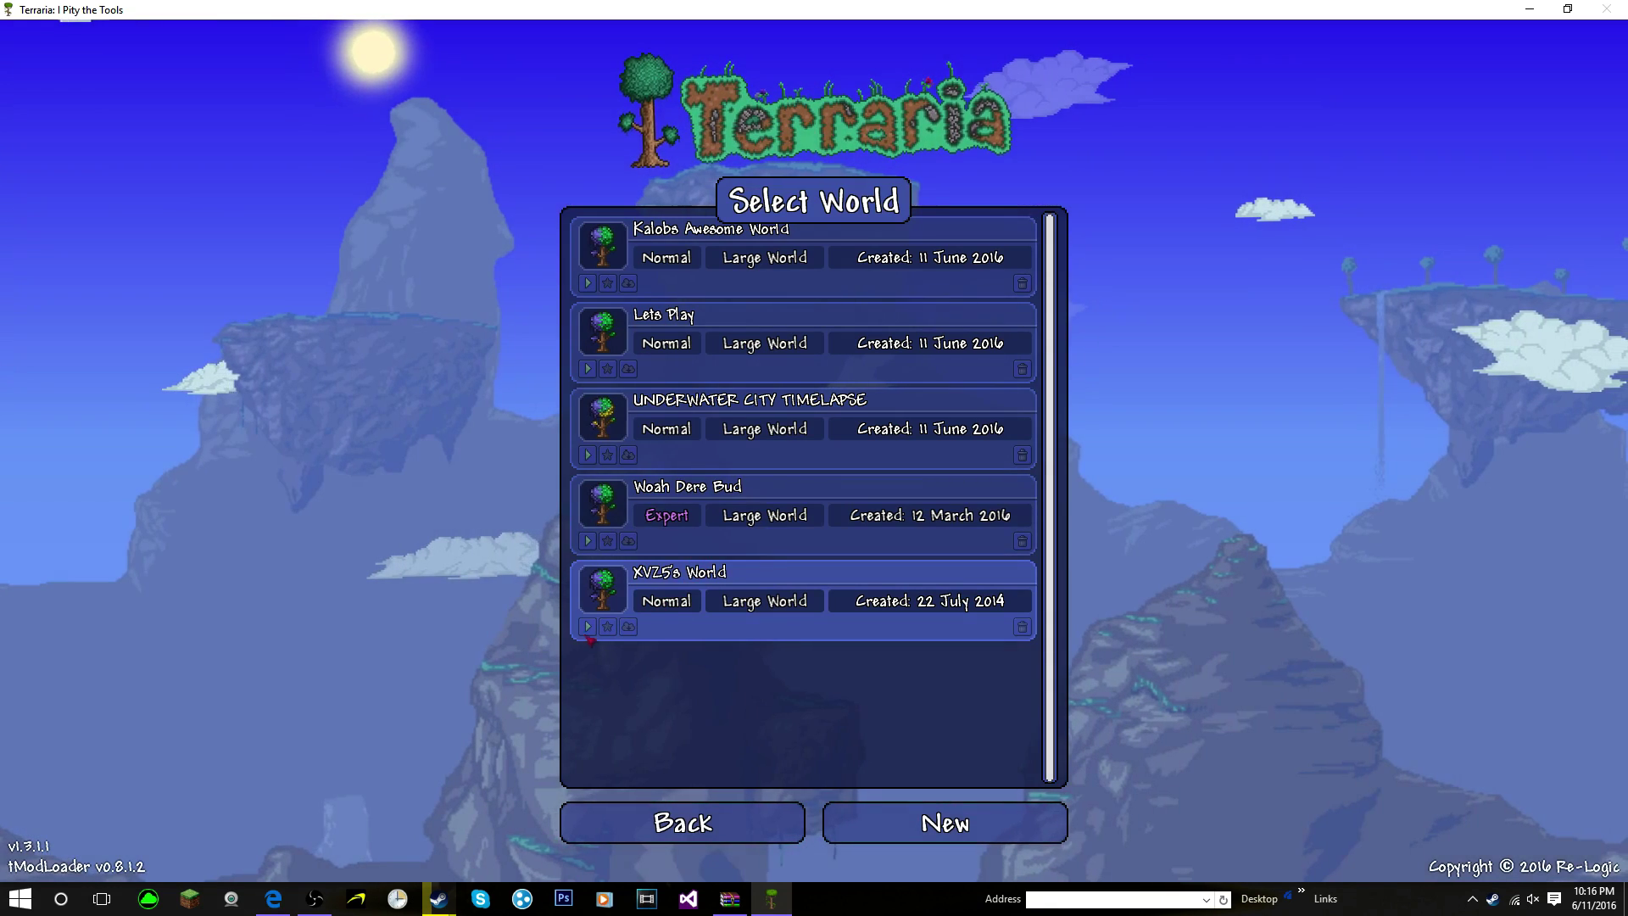
left_click(588, 626)
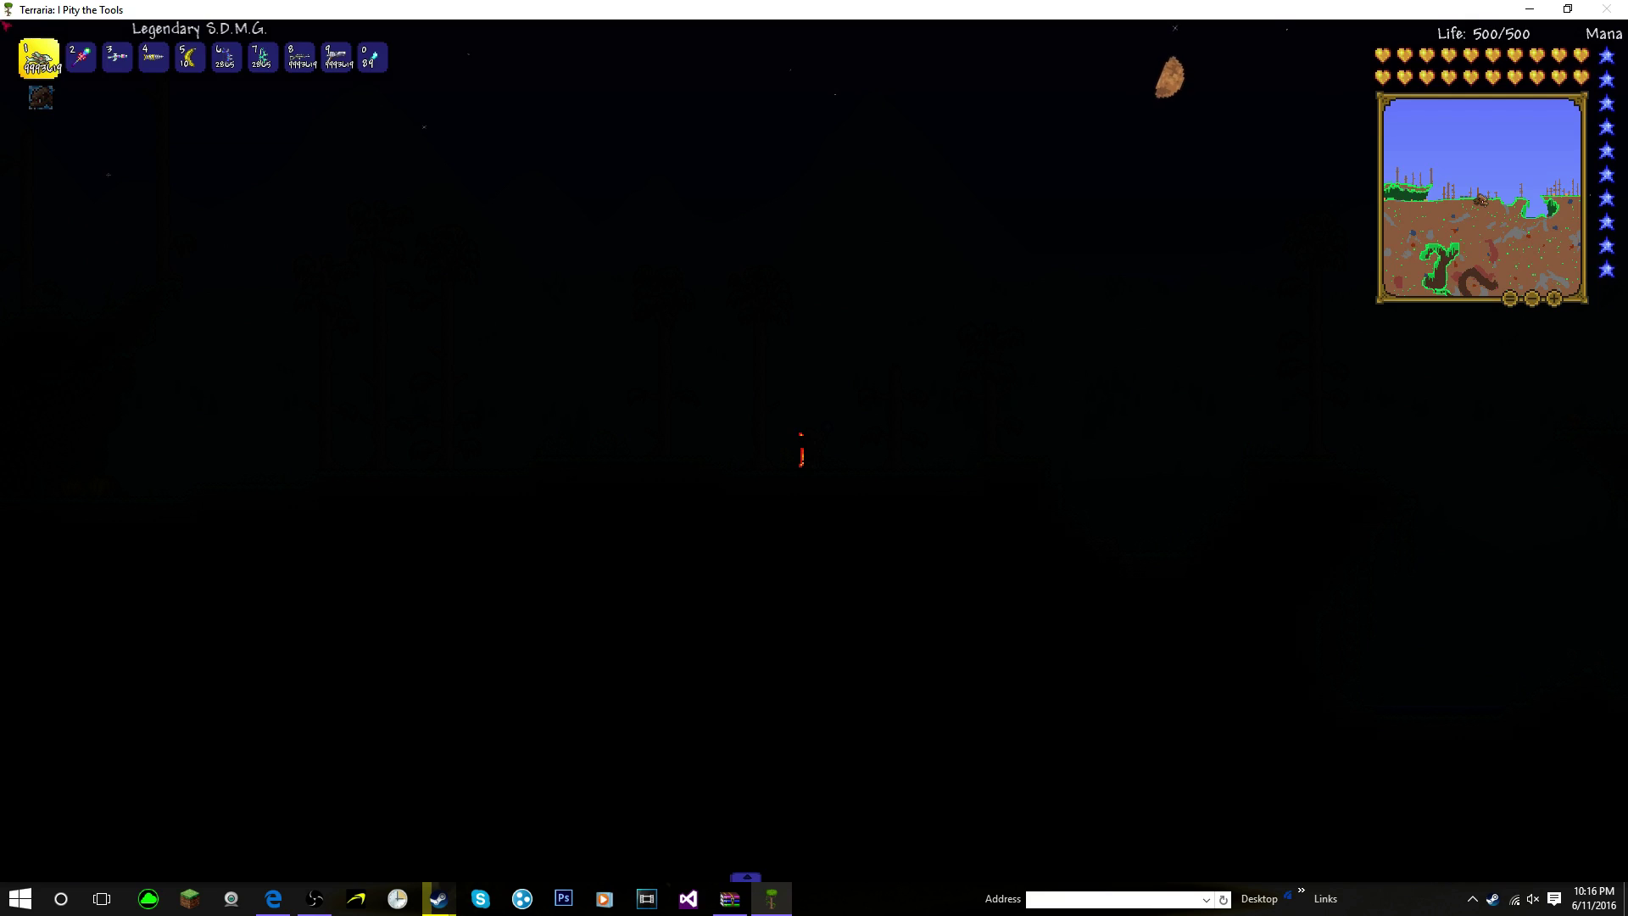
left_click(746, 876)
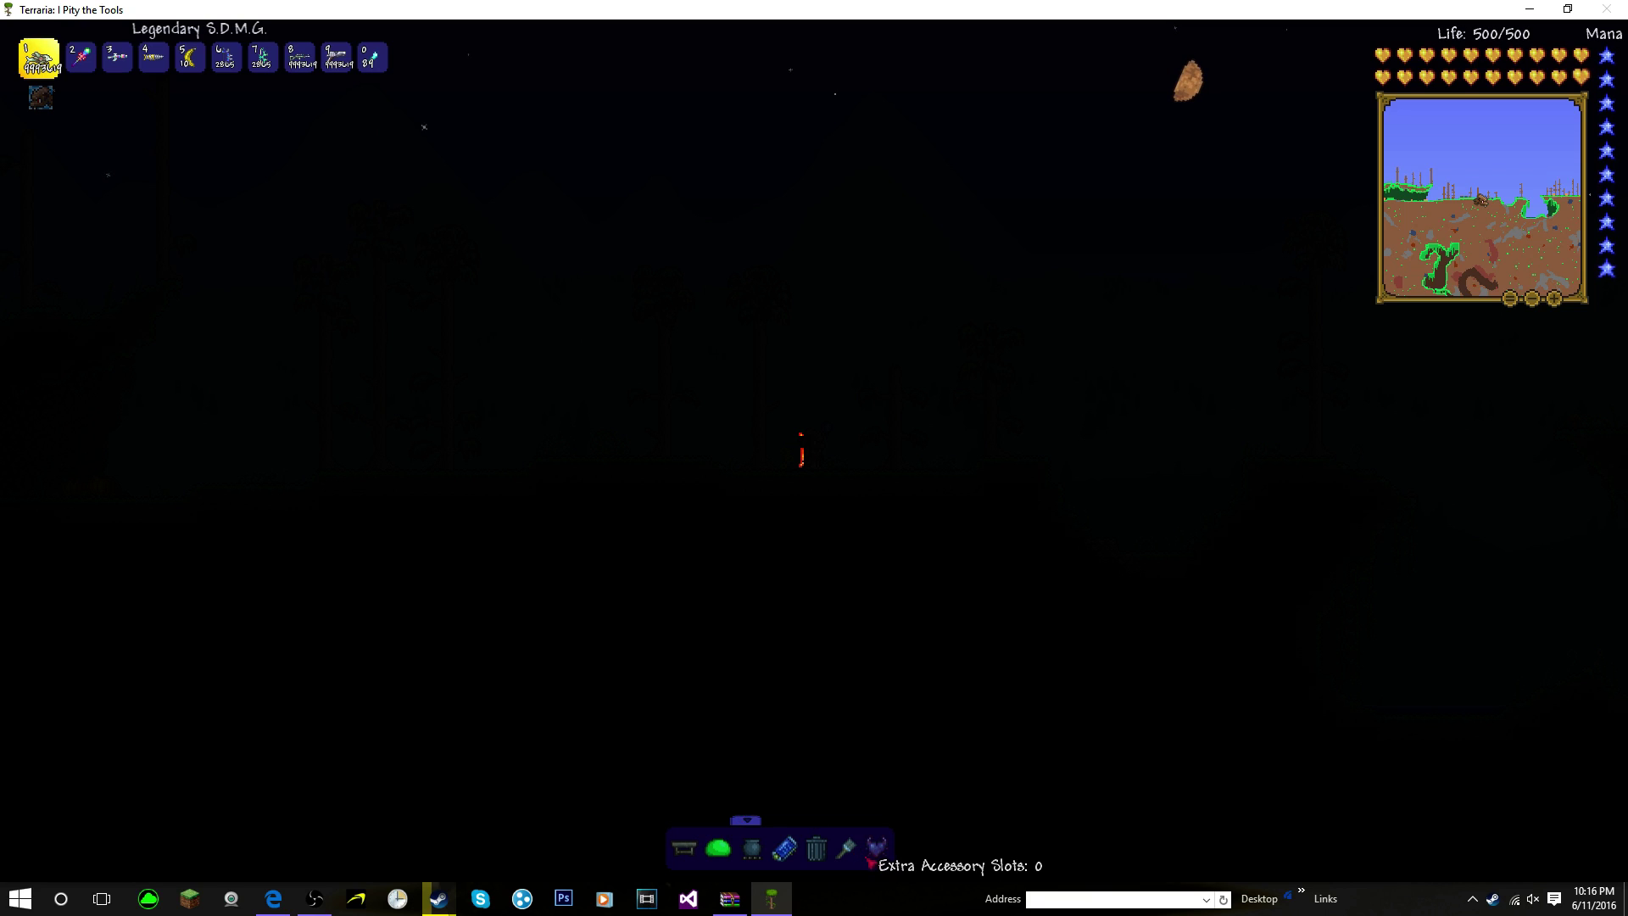
Step: Open the Cheat Sheet item browser and look through its item grid, returning to the start of the list
left_click(685, 851)
scroll(188, 295, "down", 8)
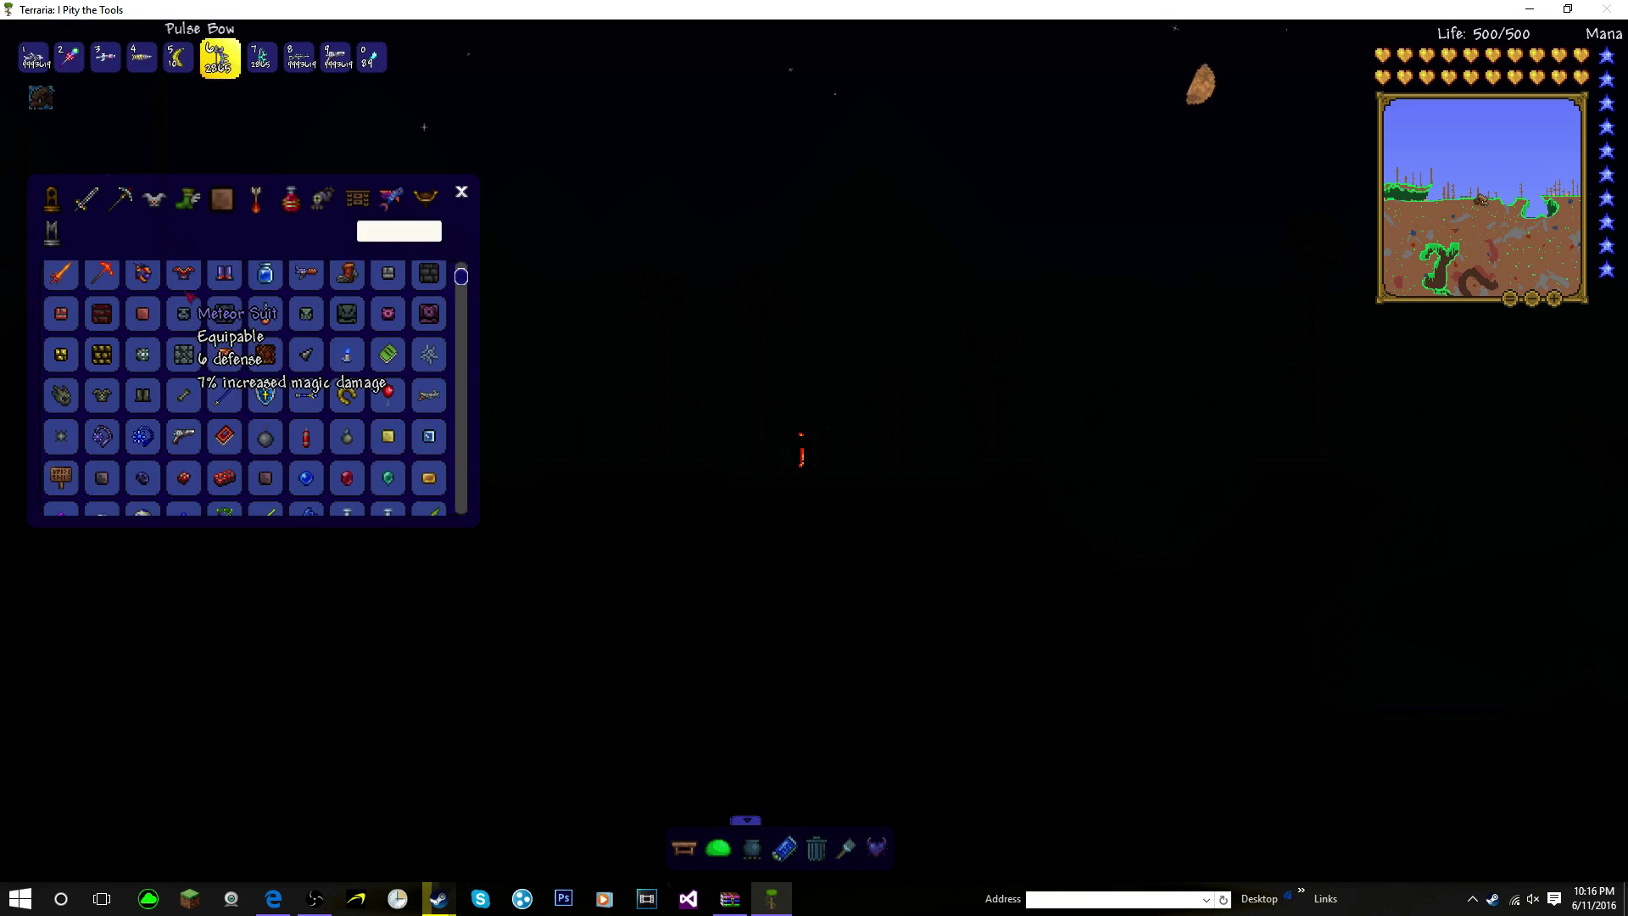
scroll(245, 339, "up", 7)
scroll(246, 348, "down", 9)
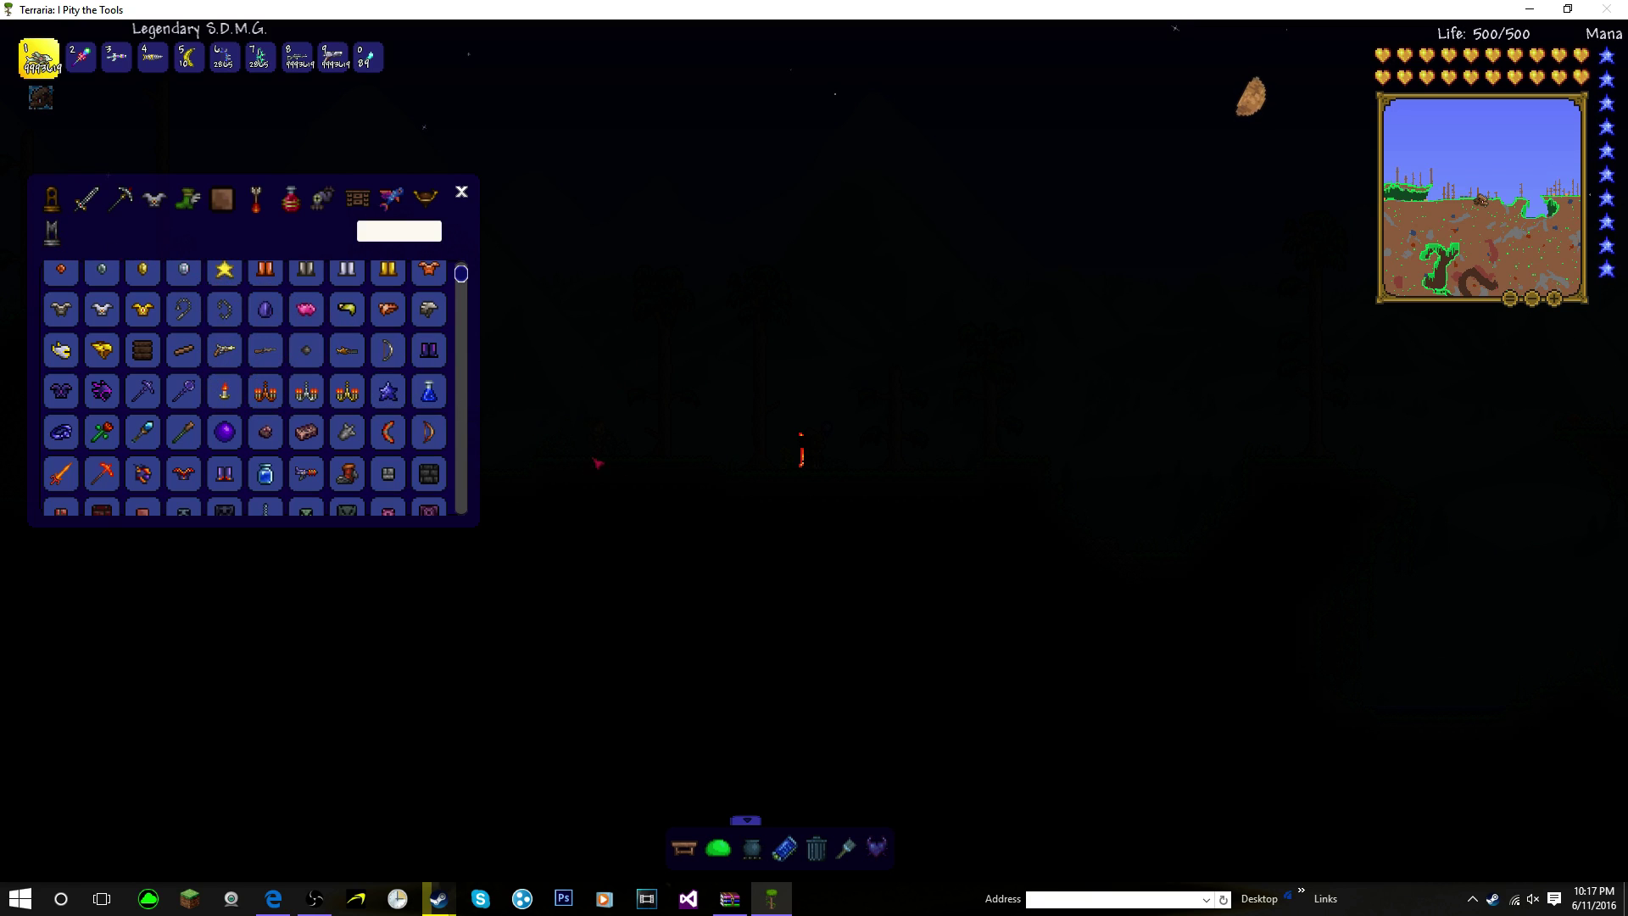
scroll(262, 388, "down", 14)
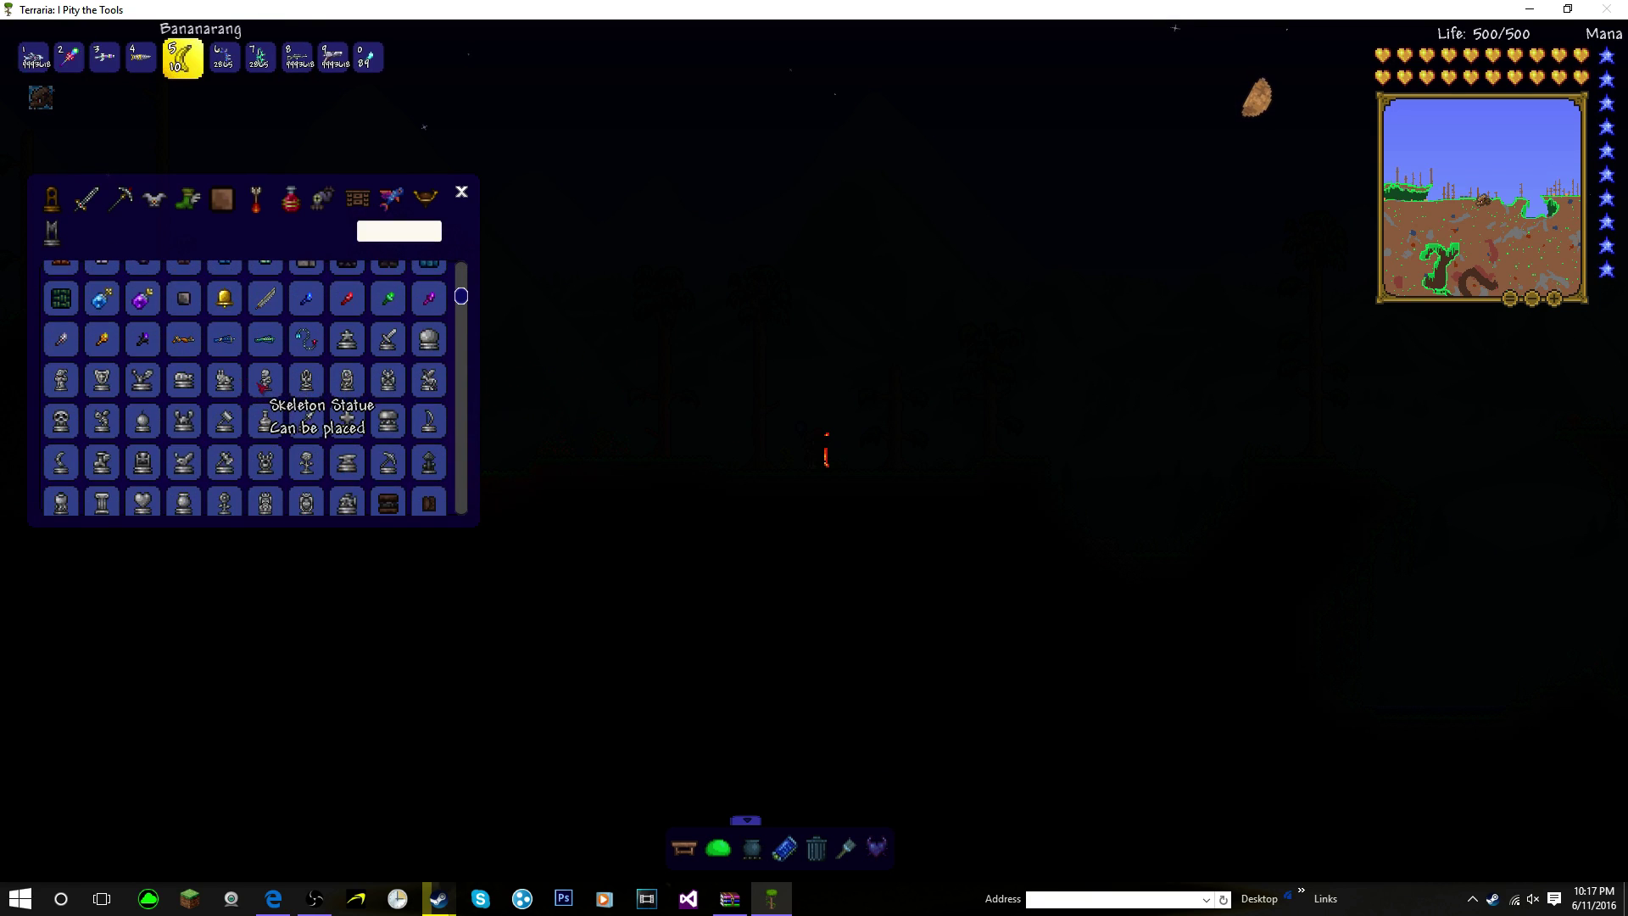
scroll(260, 390, "up", 12)
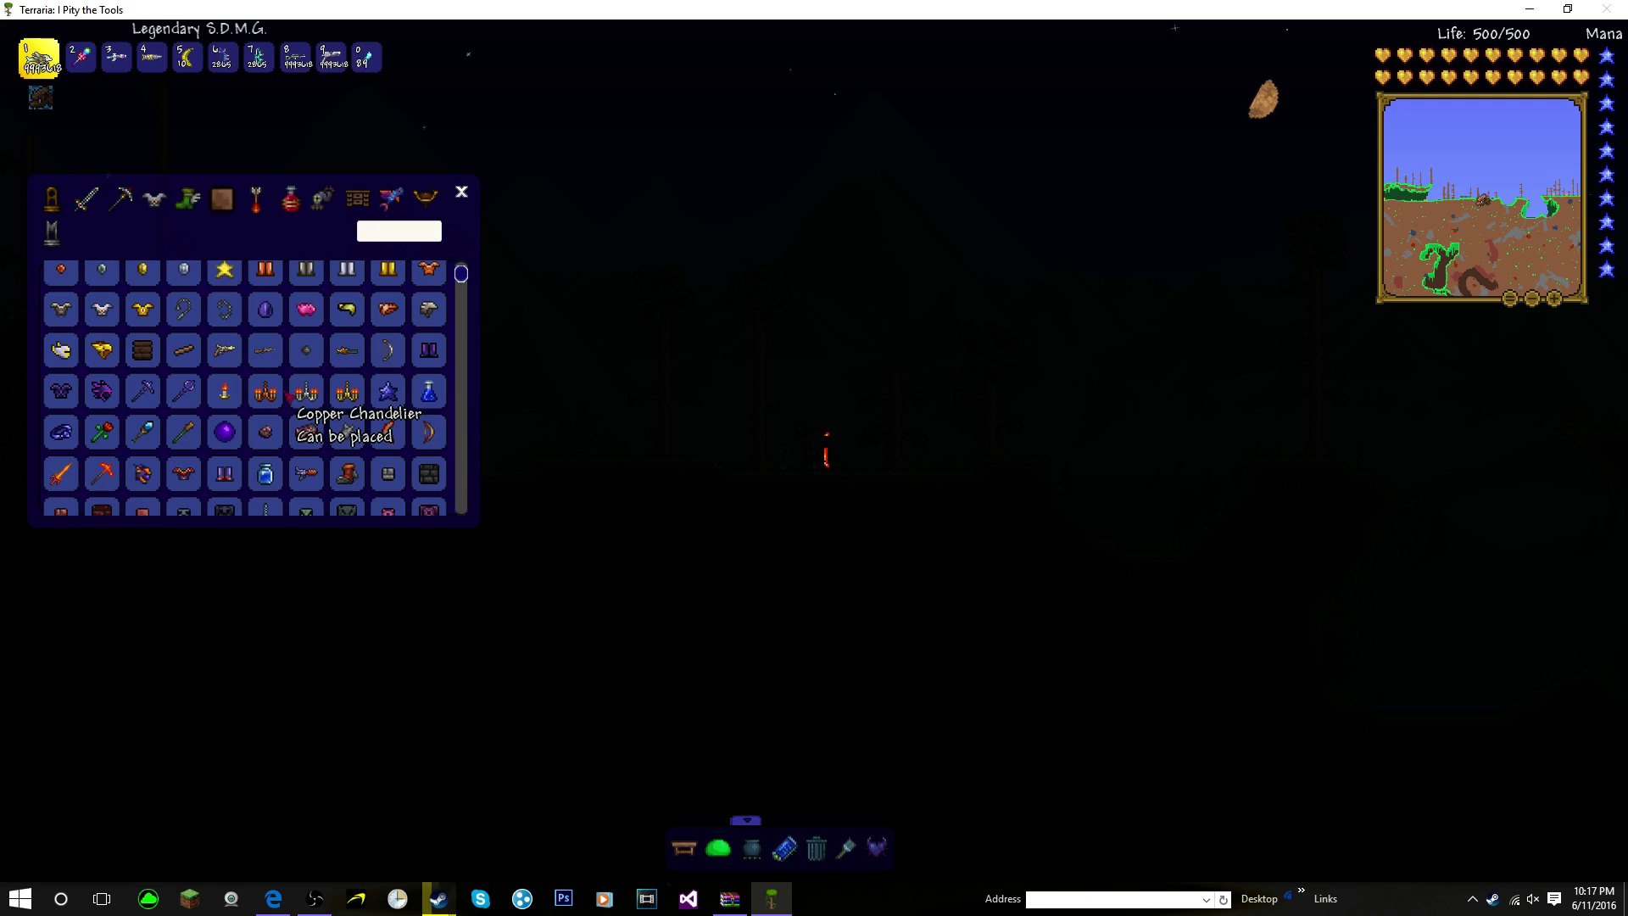
left_click_drag(469, 276, 502, 232)
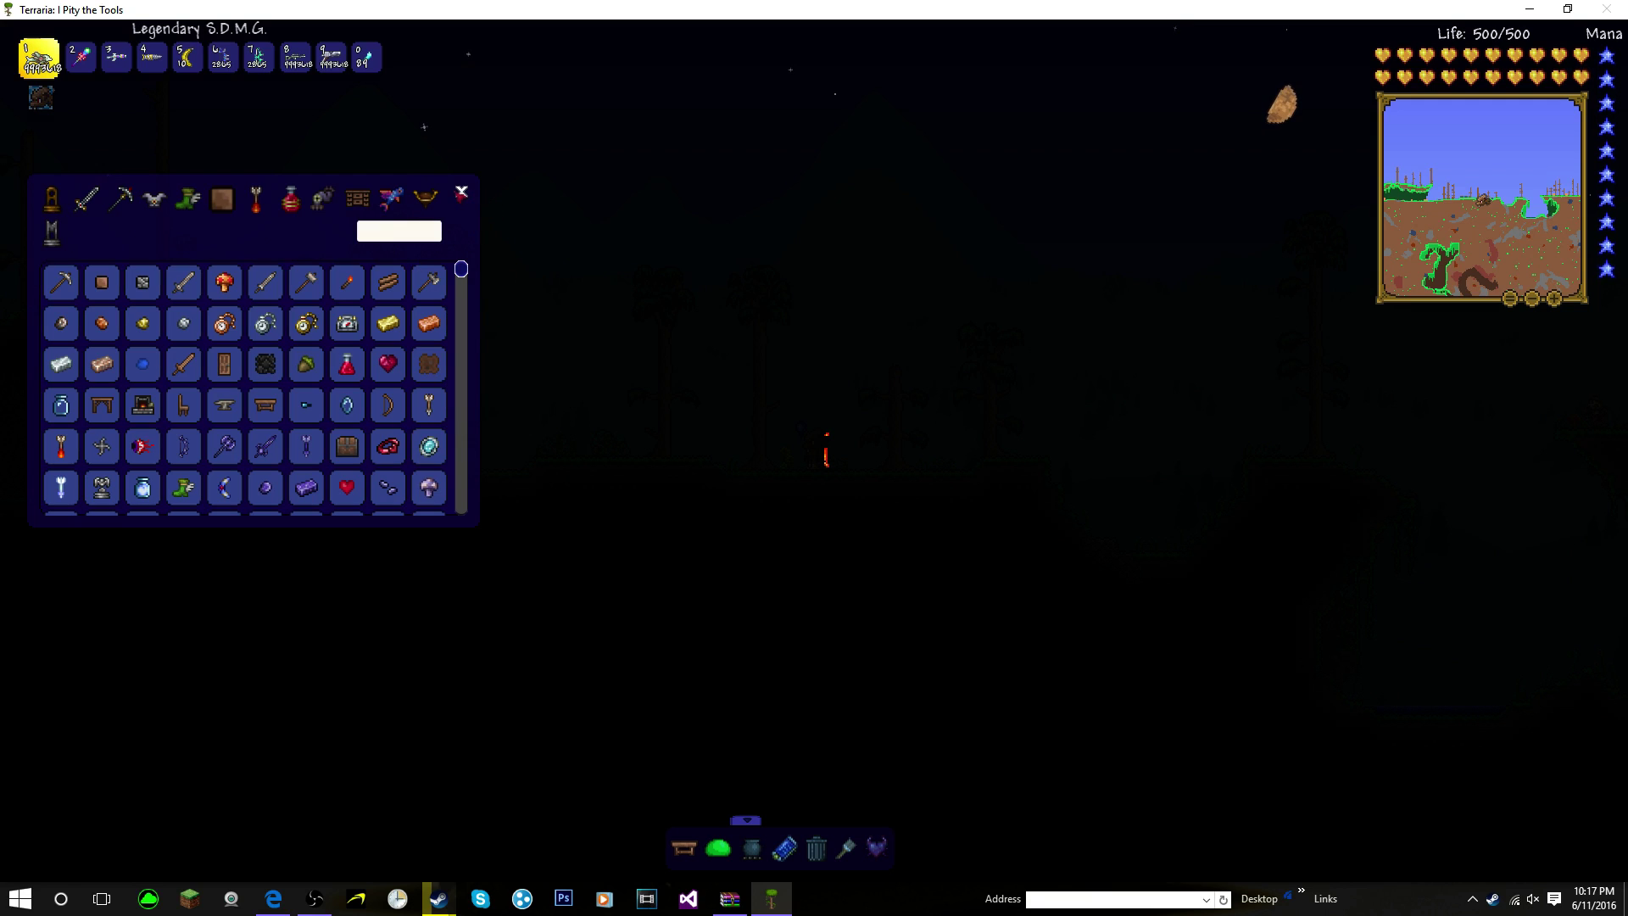
Step: Open the Cheat Sheet NPC browser and review its all, boss, town and mod-specific NPC categories
left_click(720, 848)
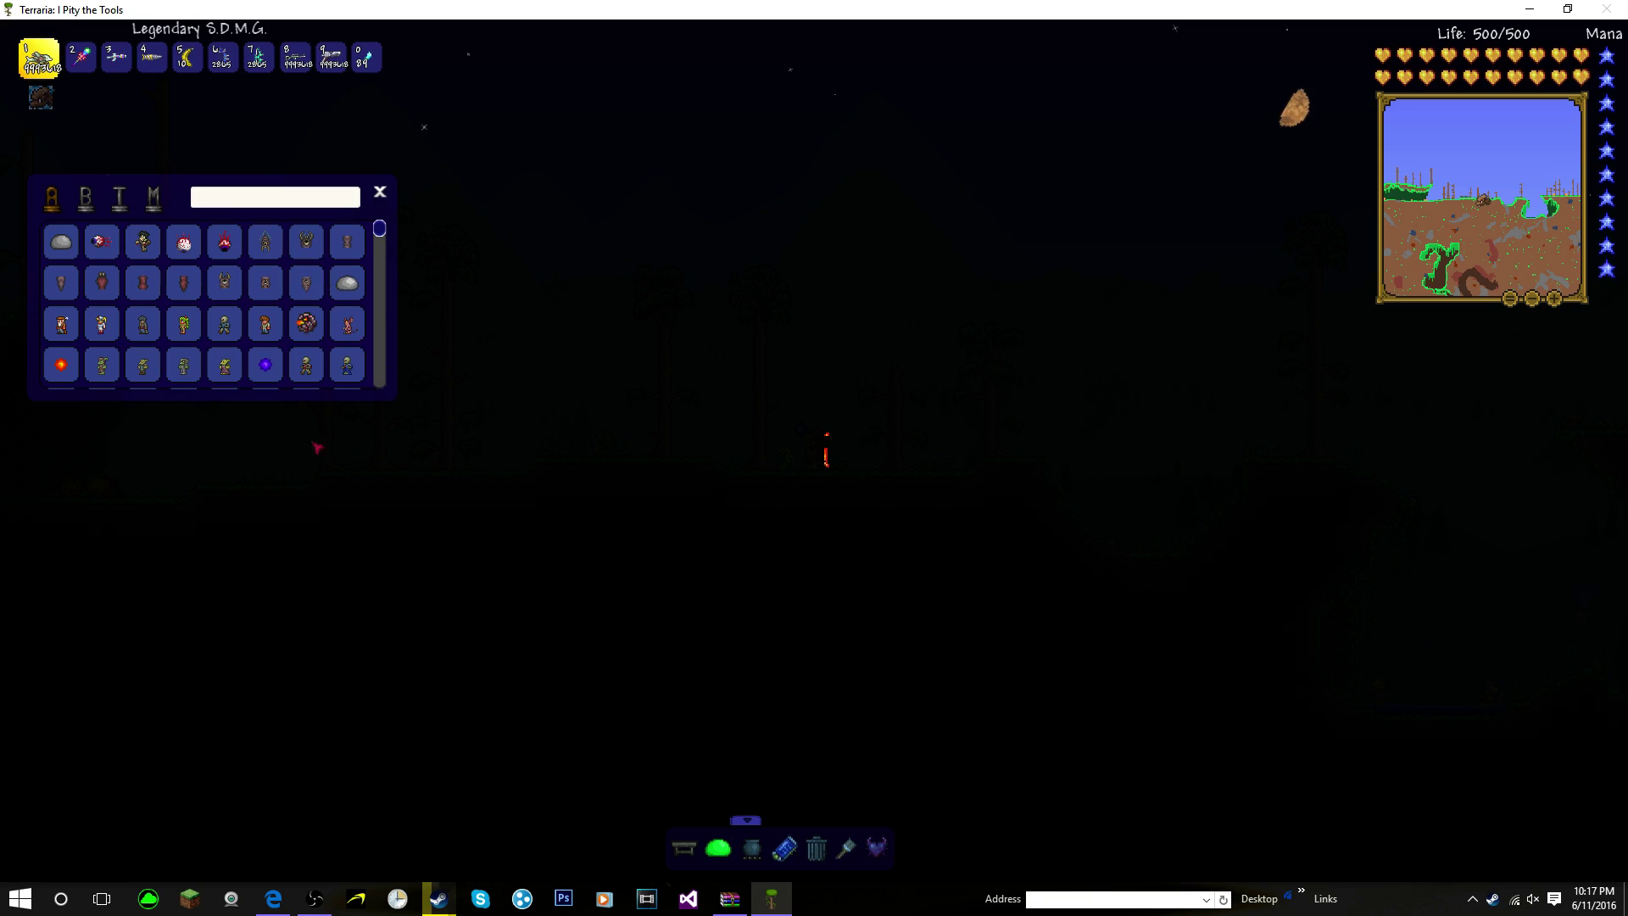
scroll(383, 246, "down", 1)
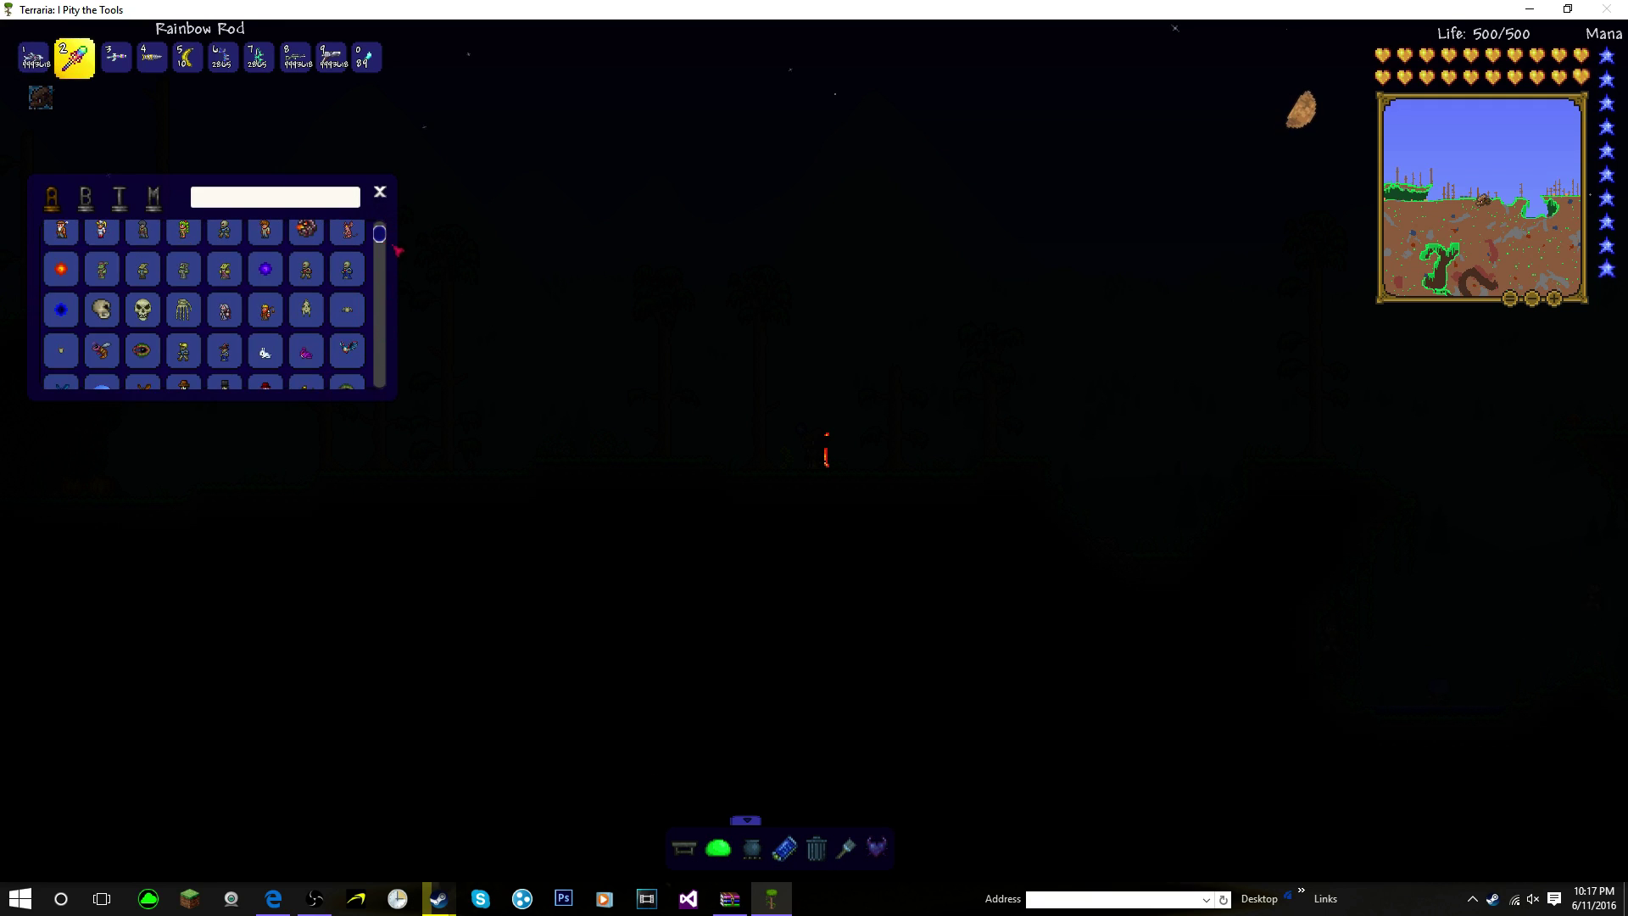
scroll(397, 250, "down", 5)
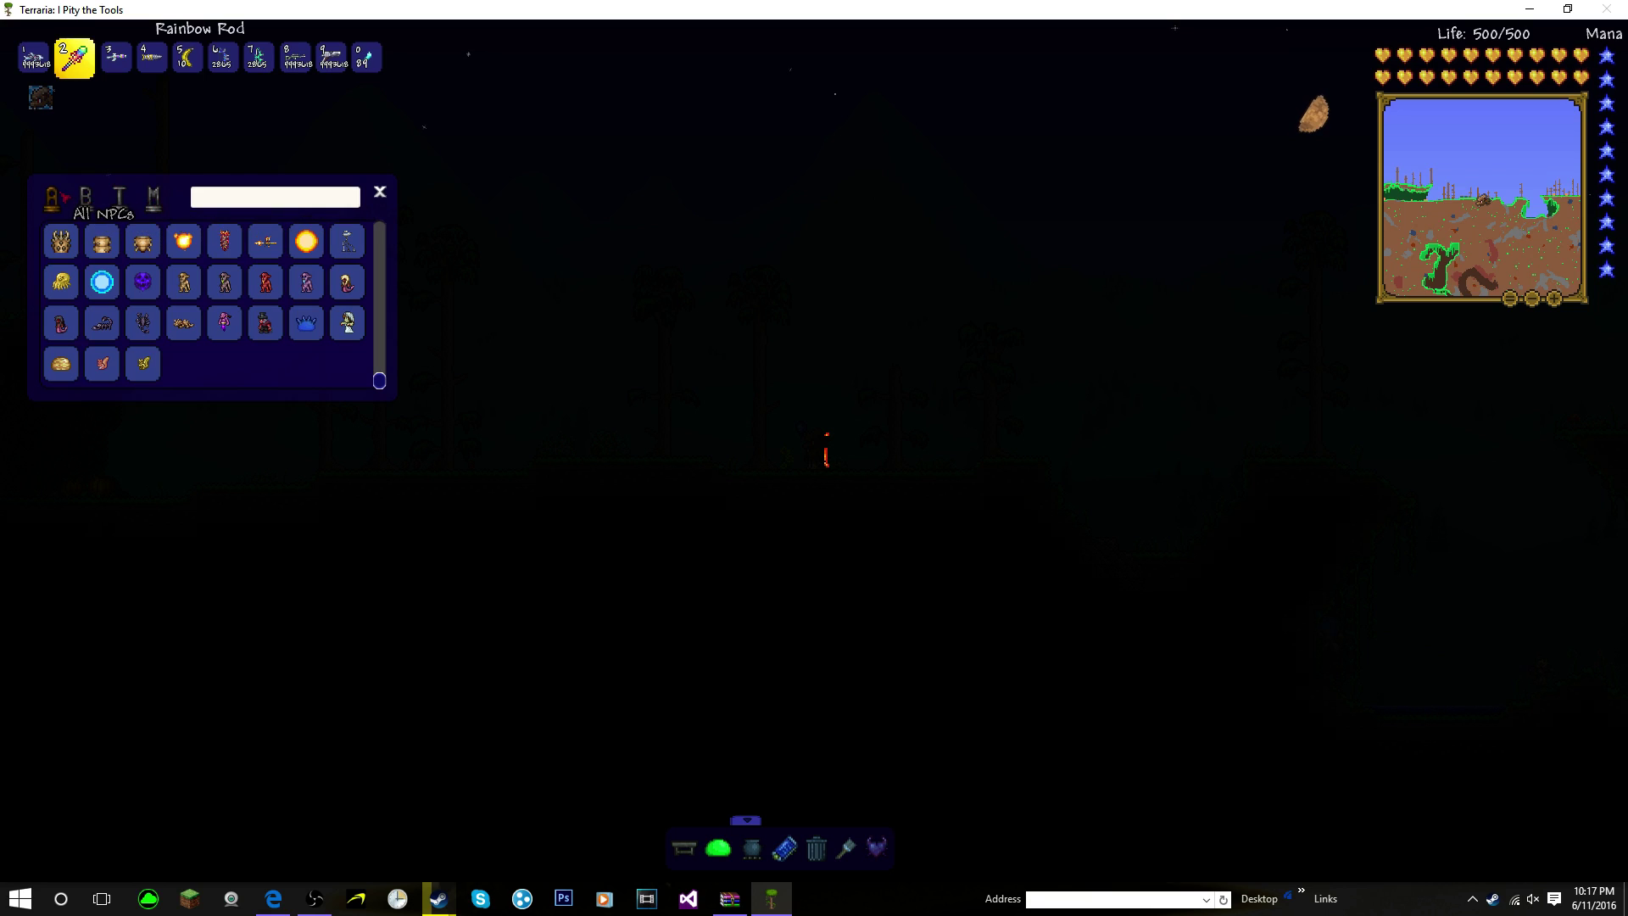
left_click(88, 206)
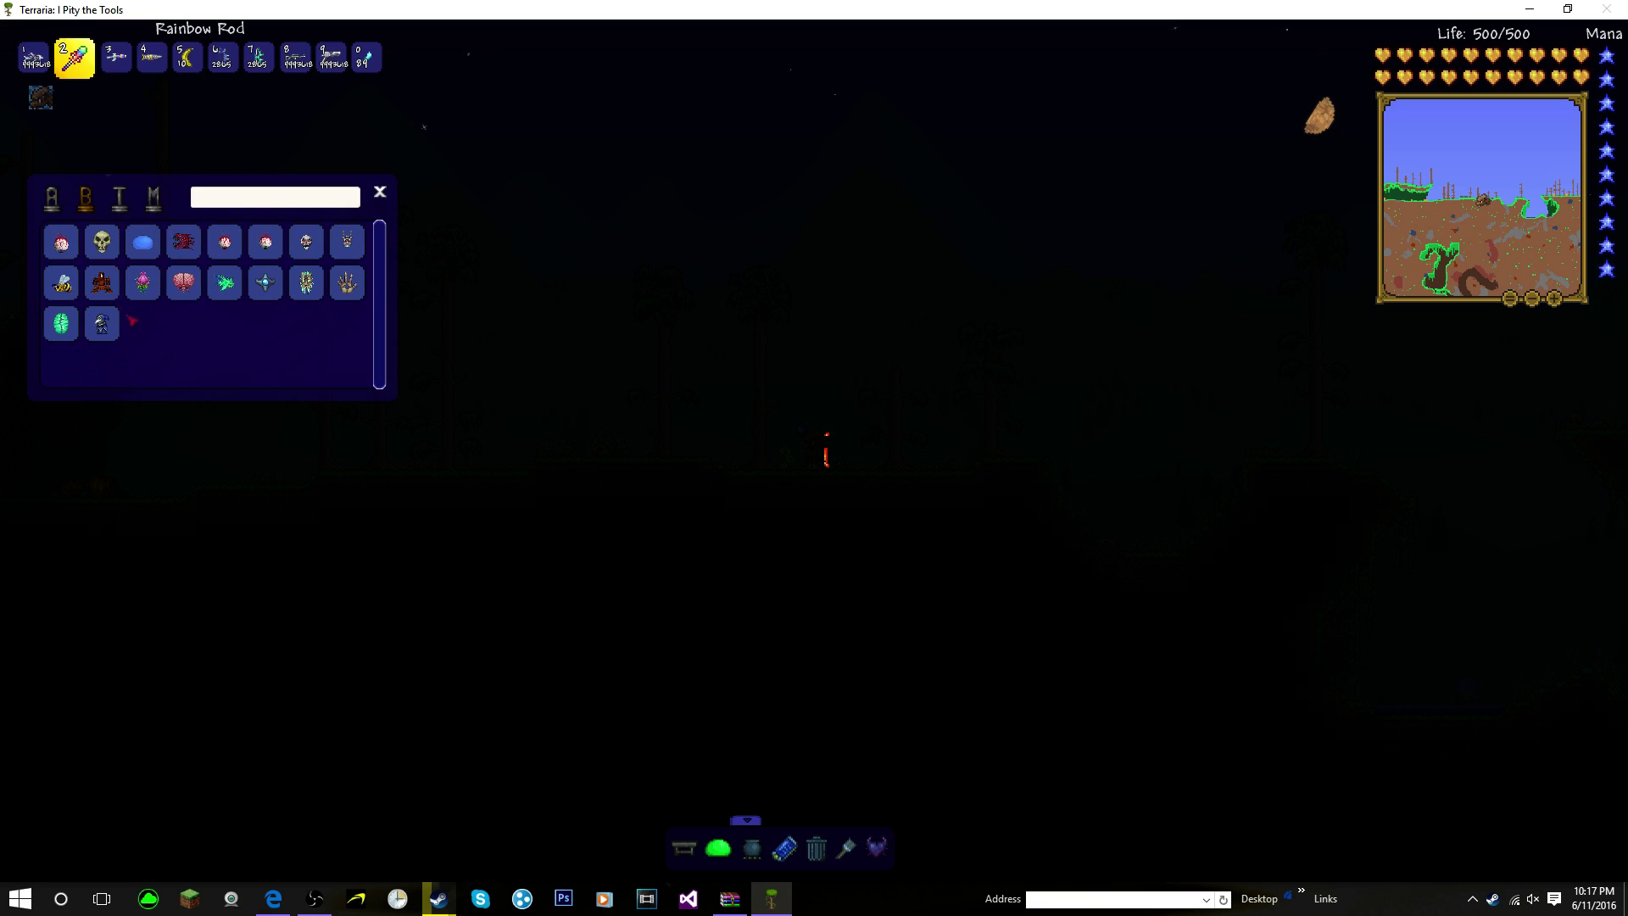
left_click(121, 200)
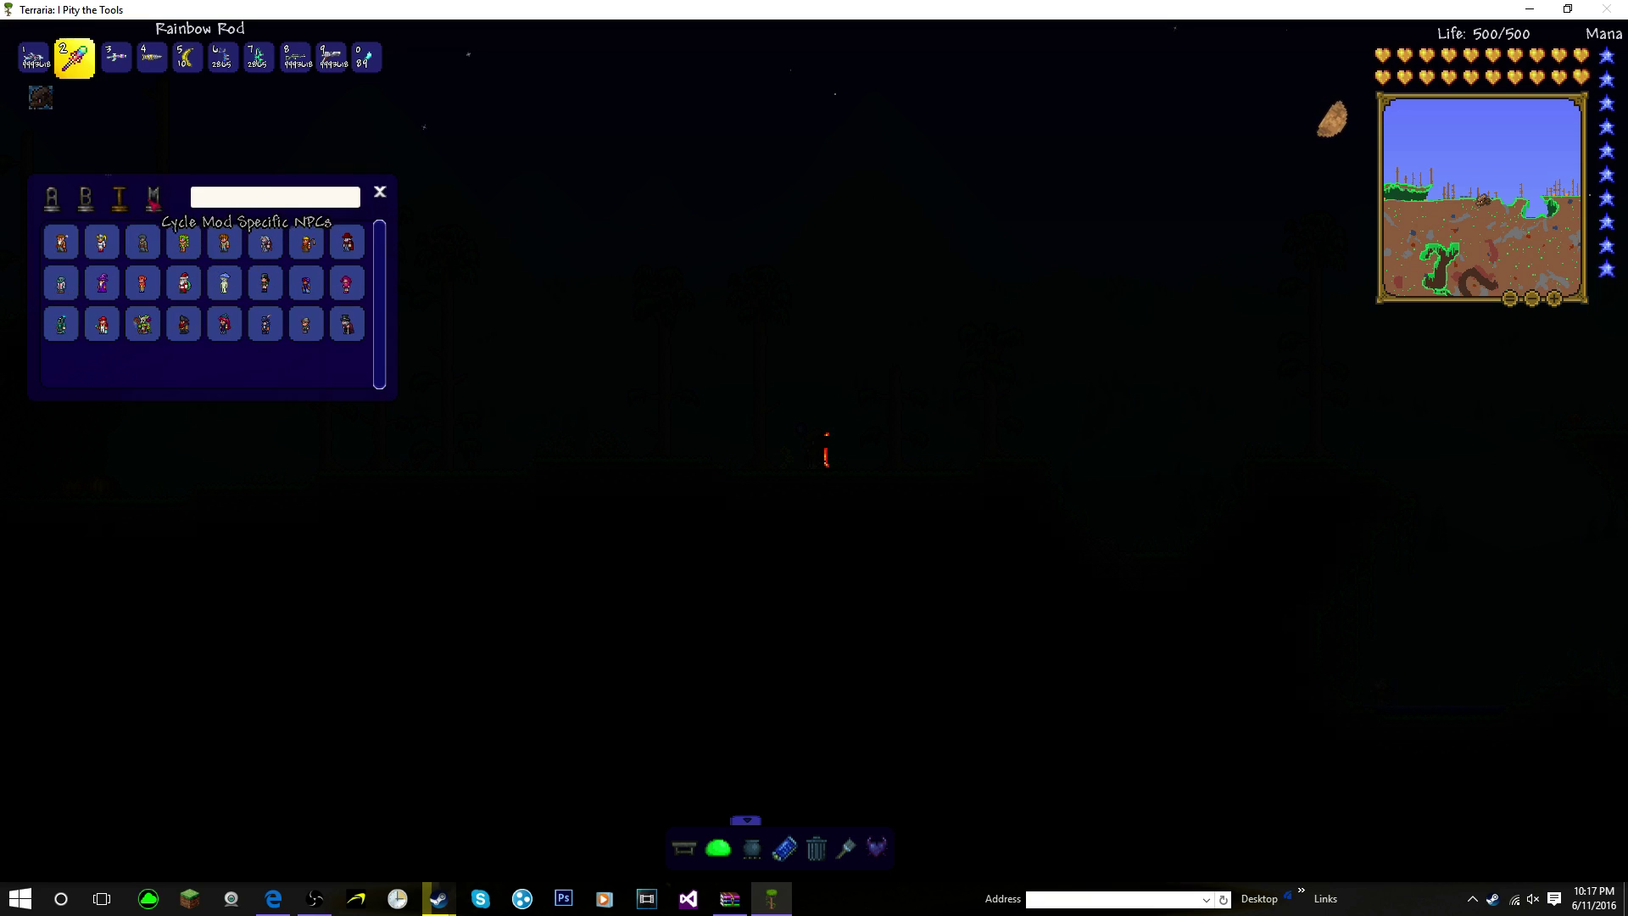
left_click(150, 201)
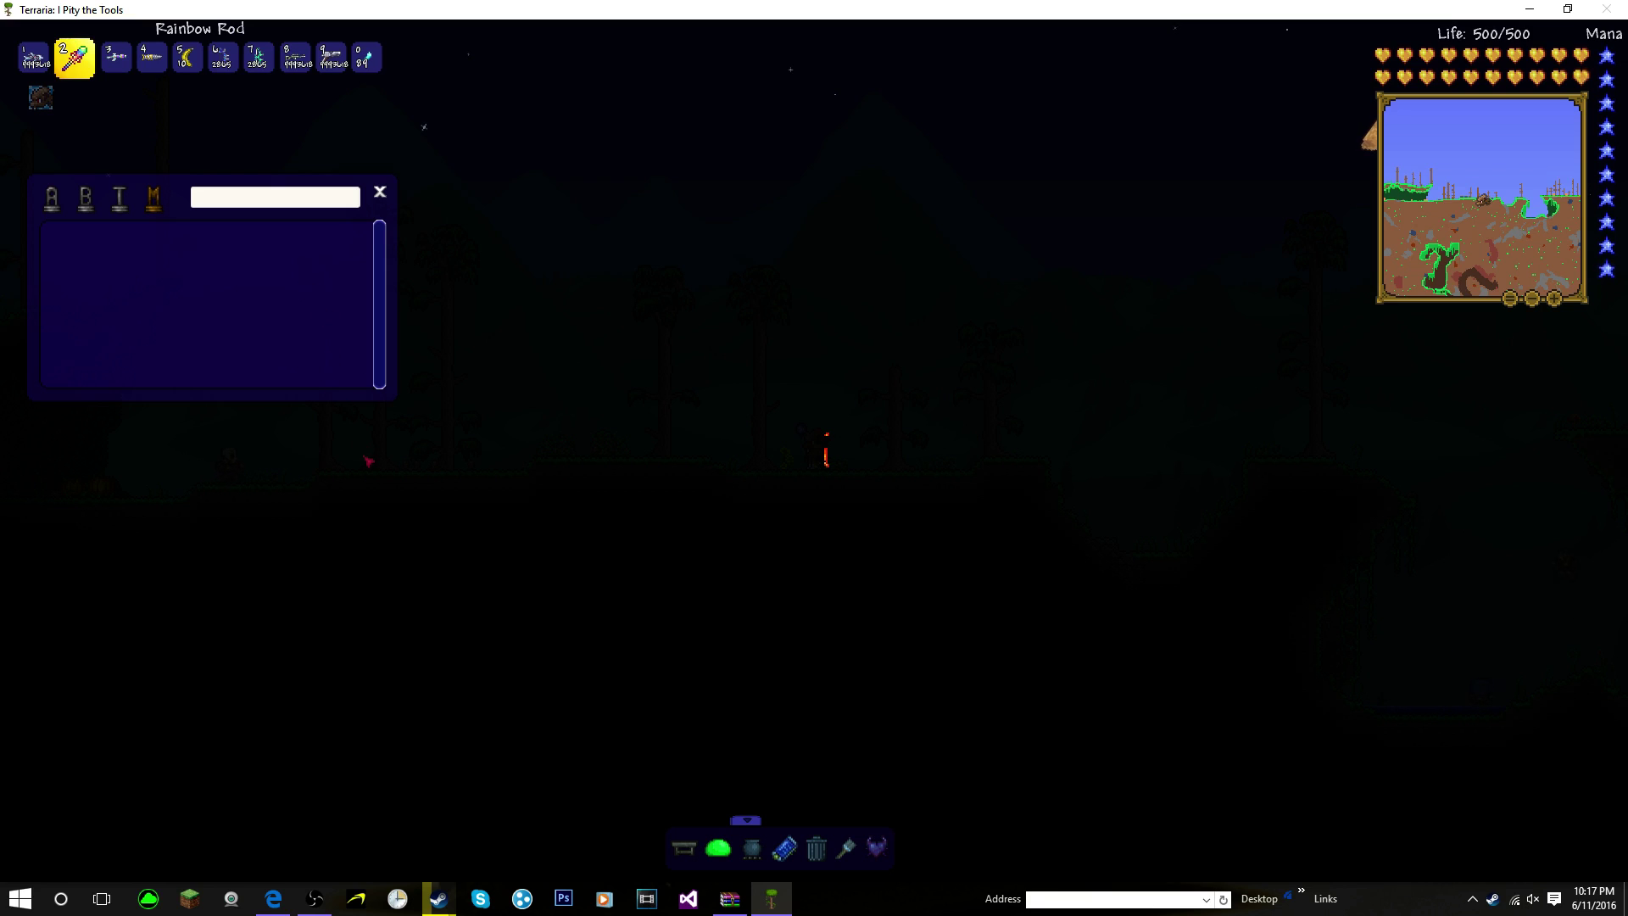
Step: Equip the Legendary S.D.M.G., fire it toward the trees west of the character, and close the NPC browser
left_click(690, 509)
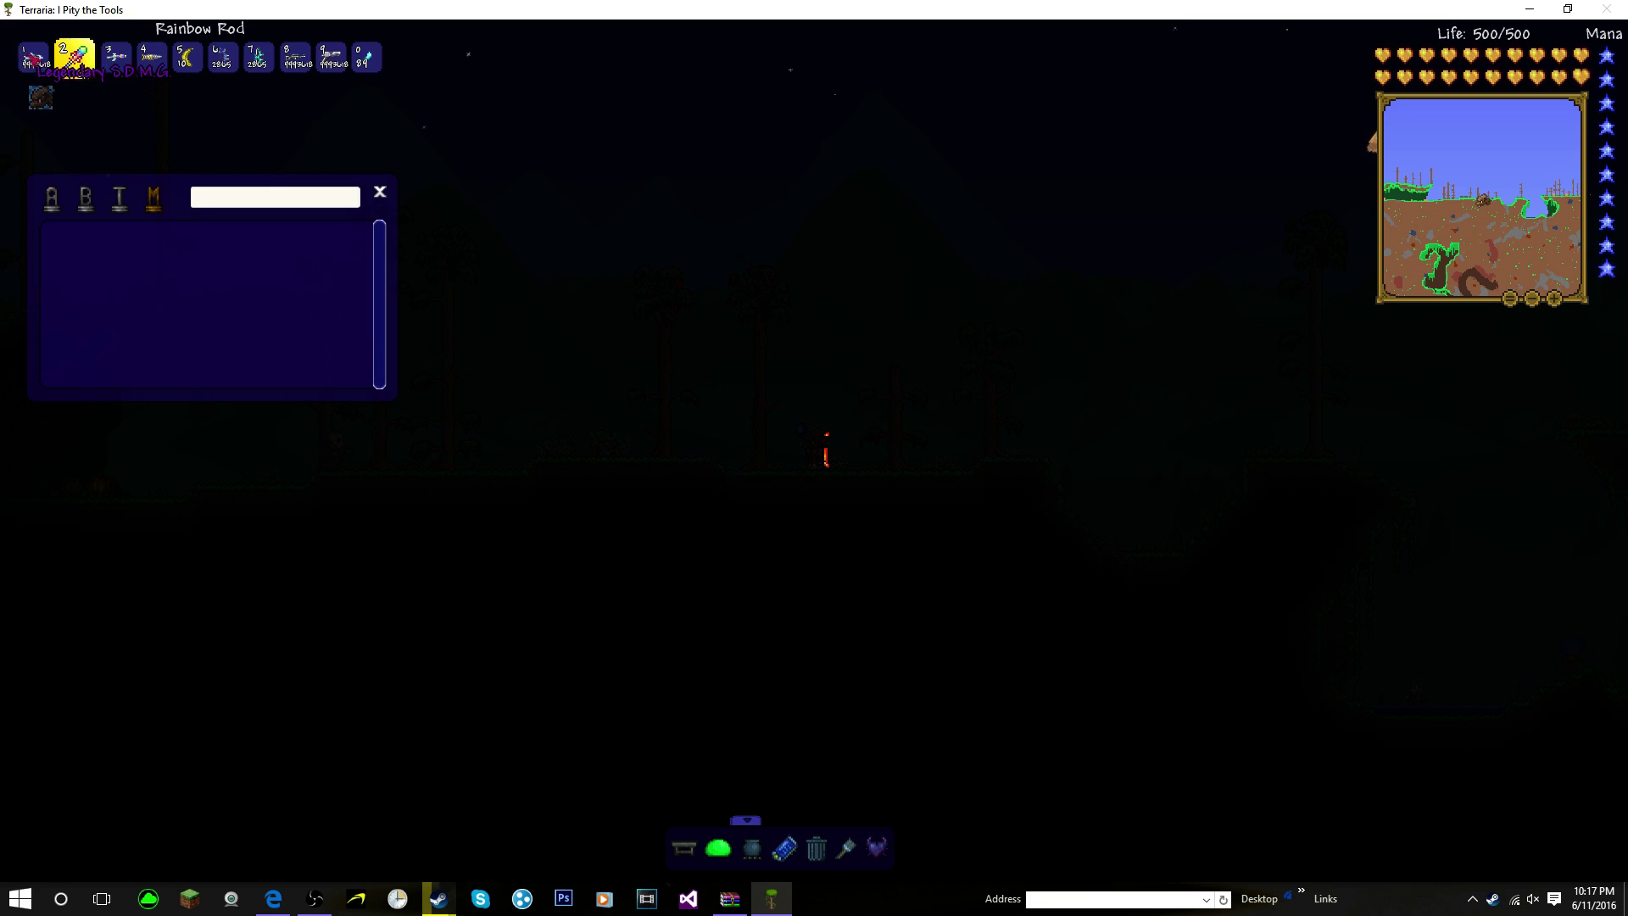
left_click(37, 59)
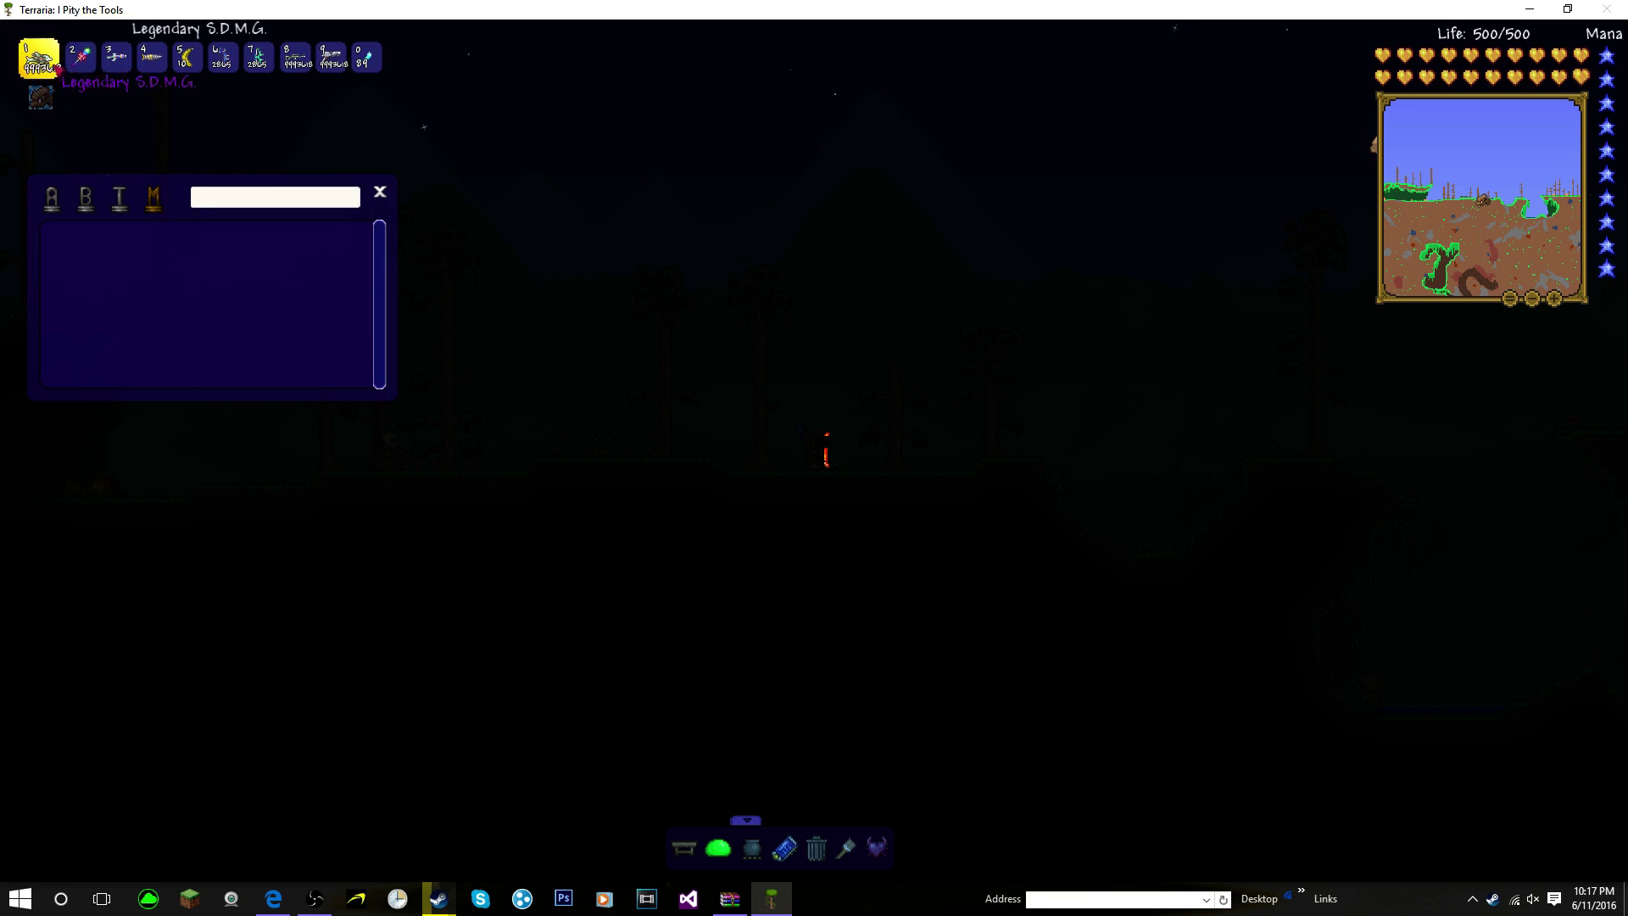
left_click(422, 454)
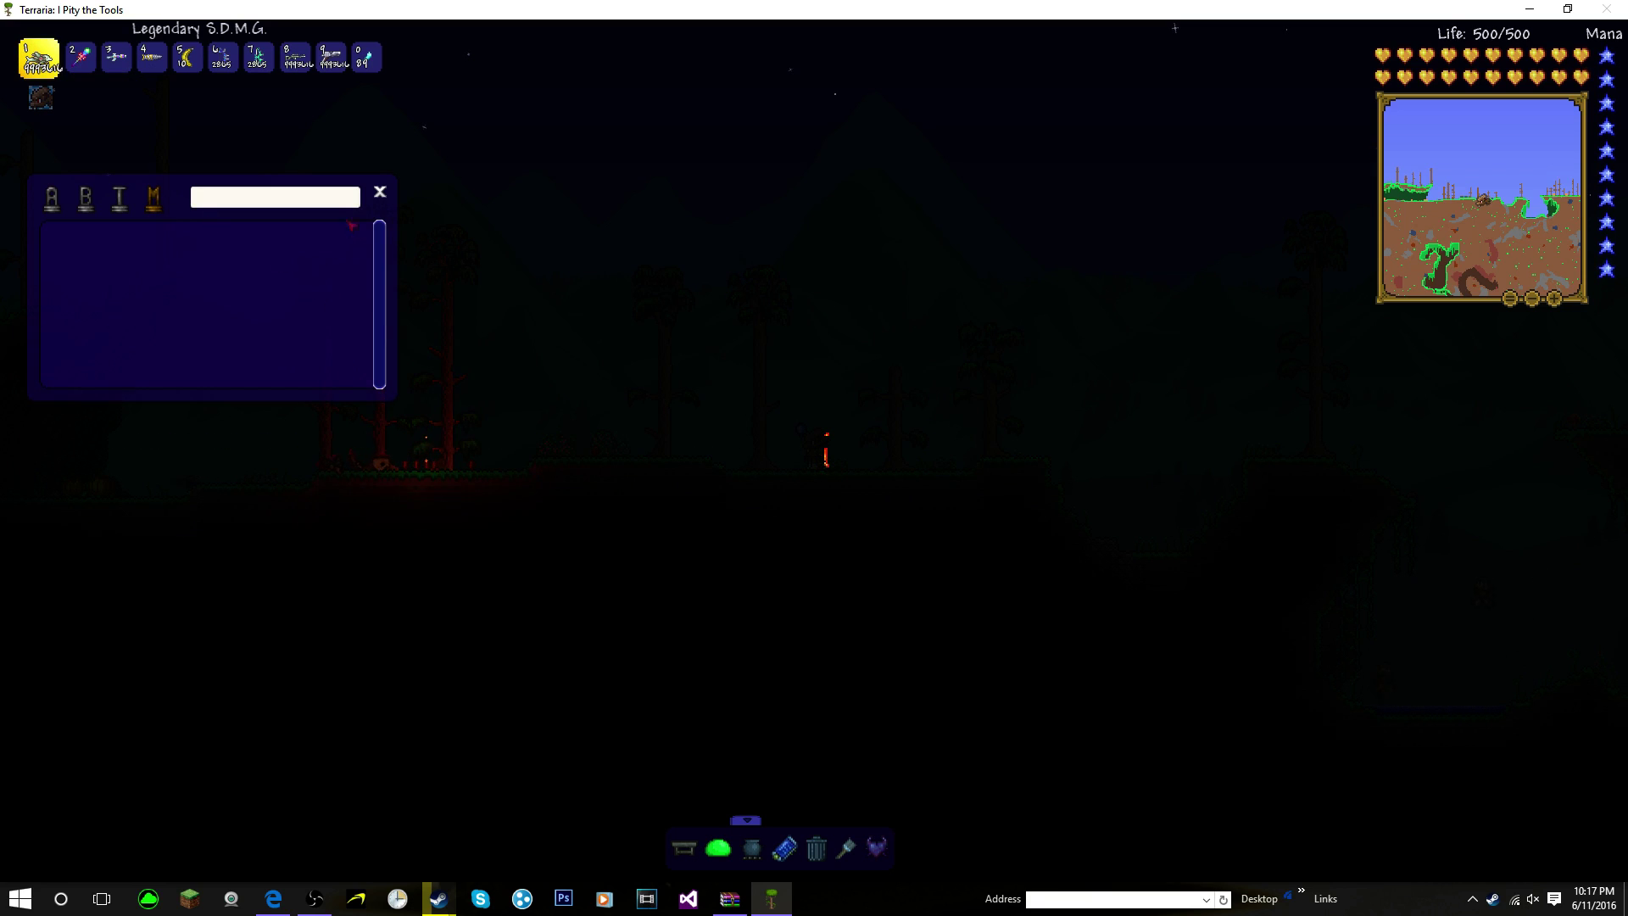
left_click(381, 194)
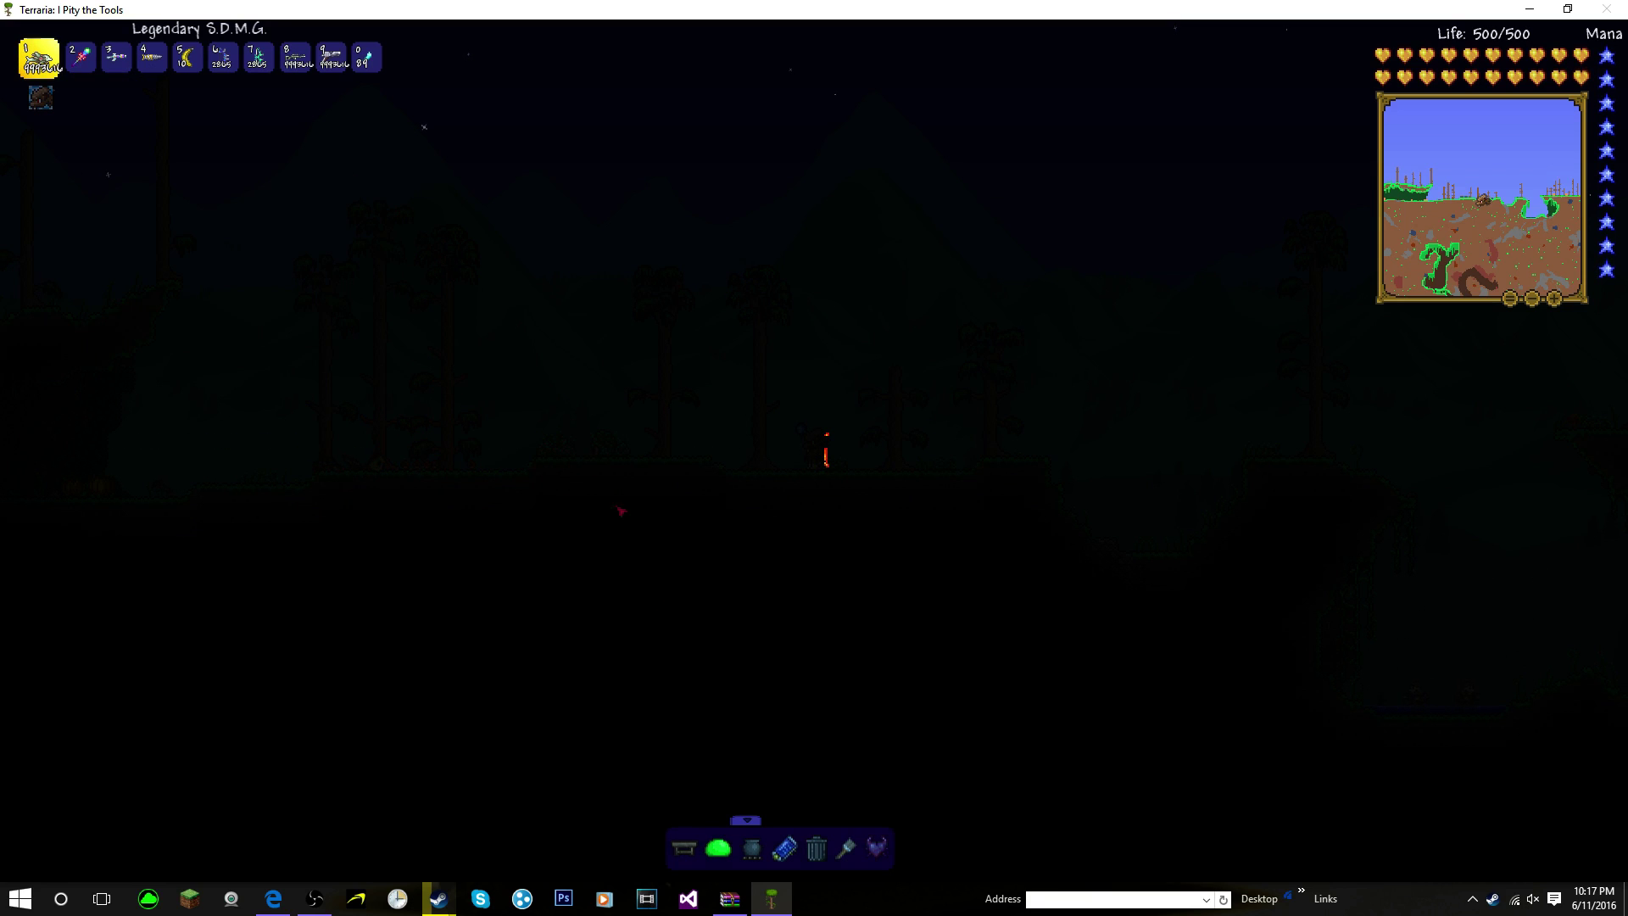
Step: Open the Cheat Sheet recipe browser and look through the craftable items
left_click(768, 866)
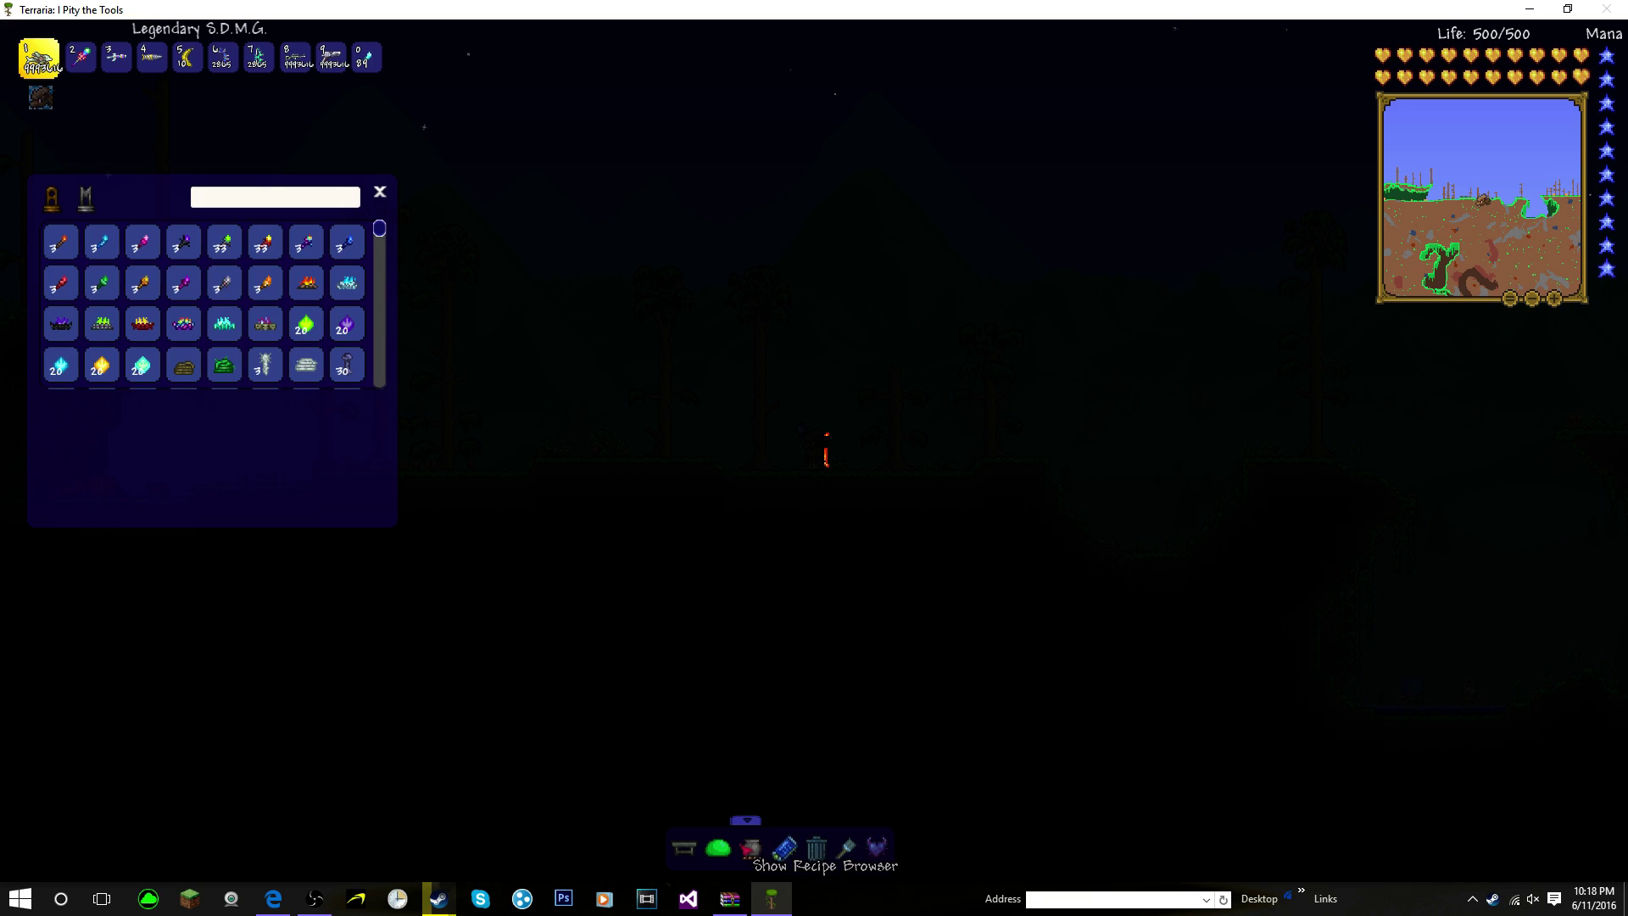
scroll(246, 339, "down", 5)
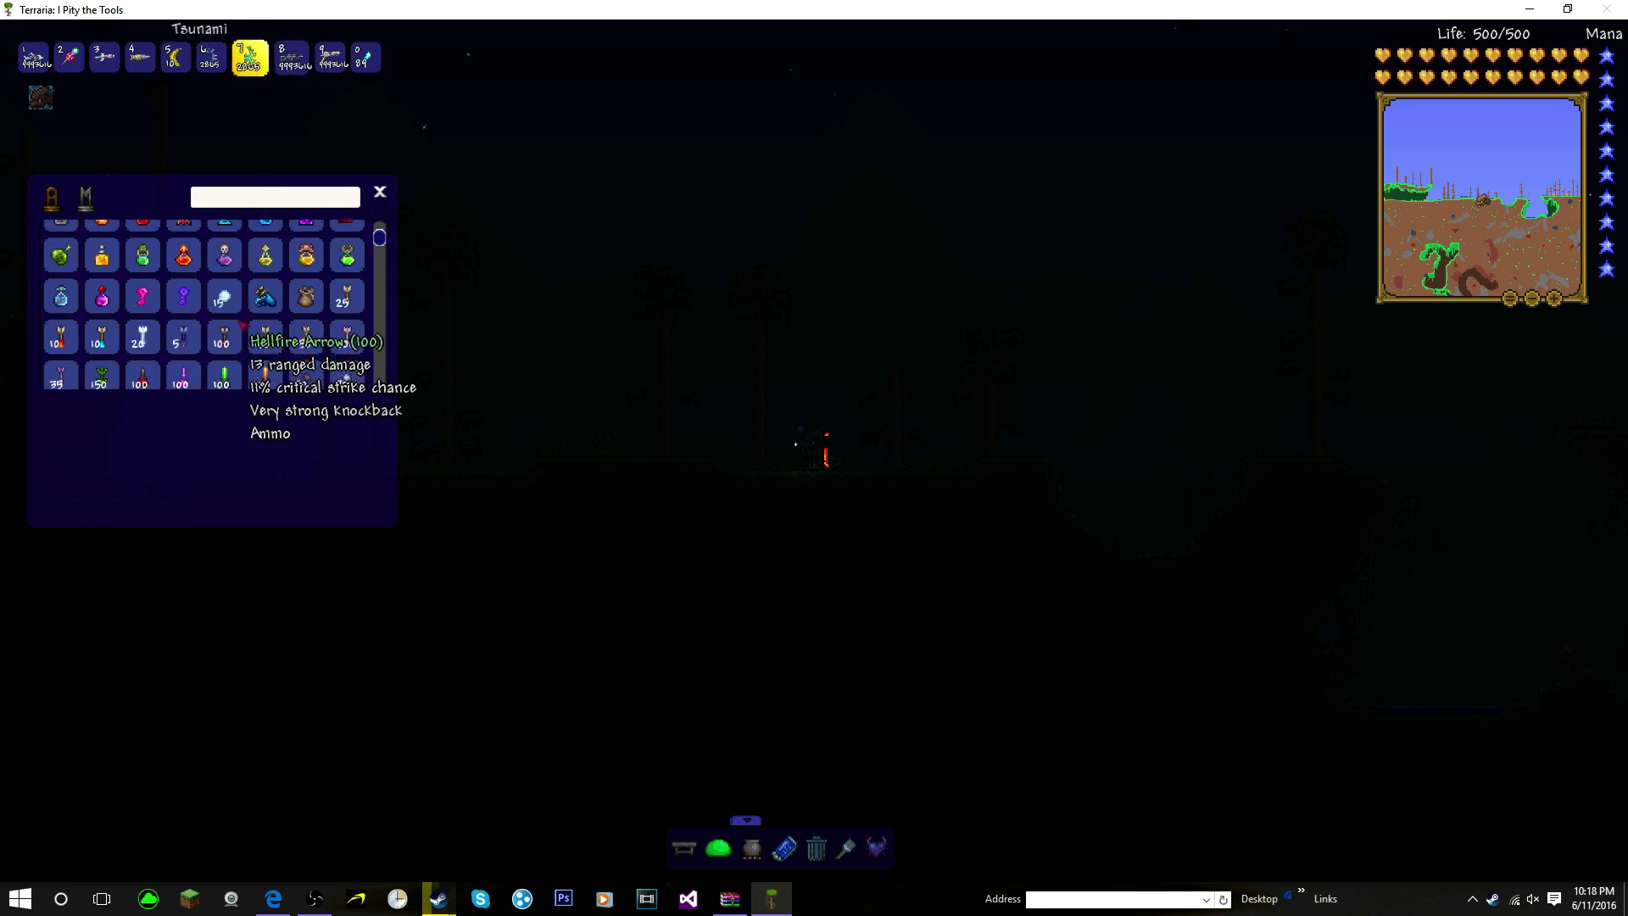
scroll(246, 335, "up", 7)
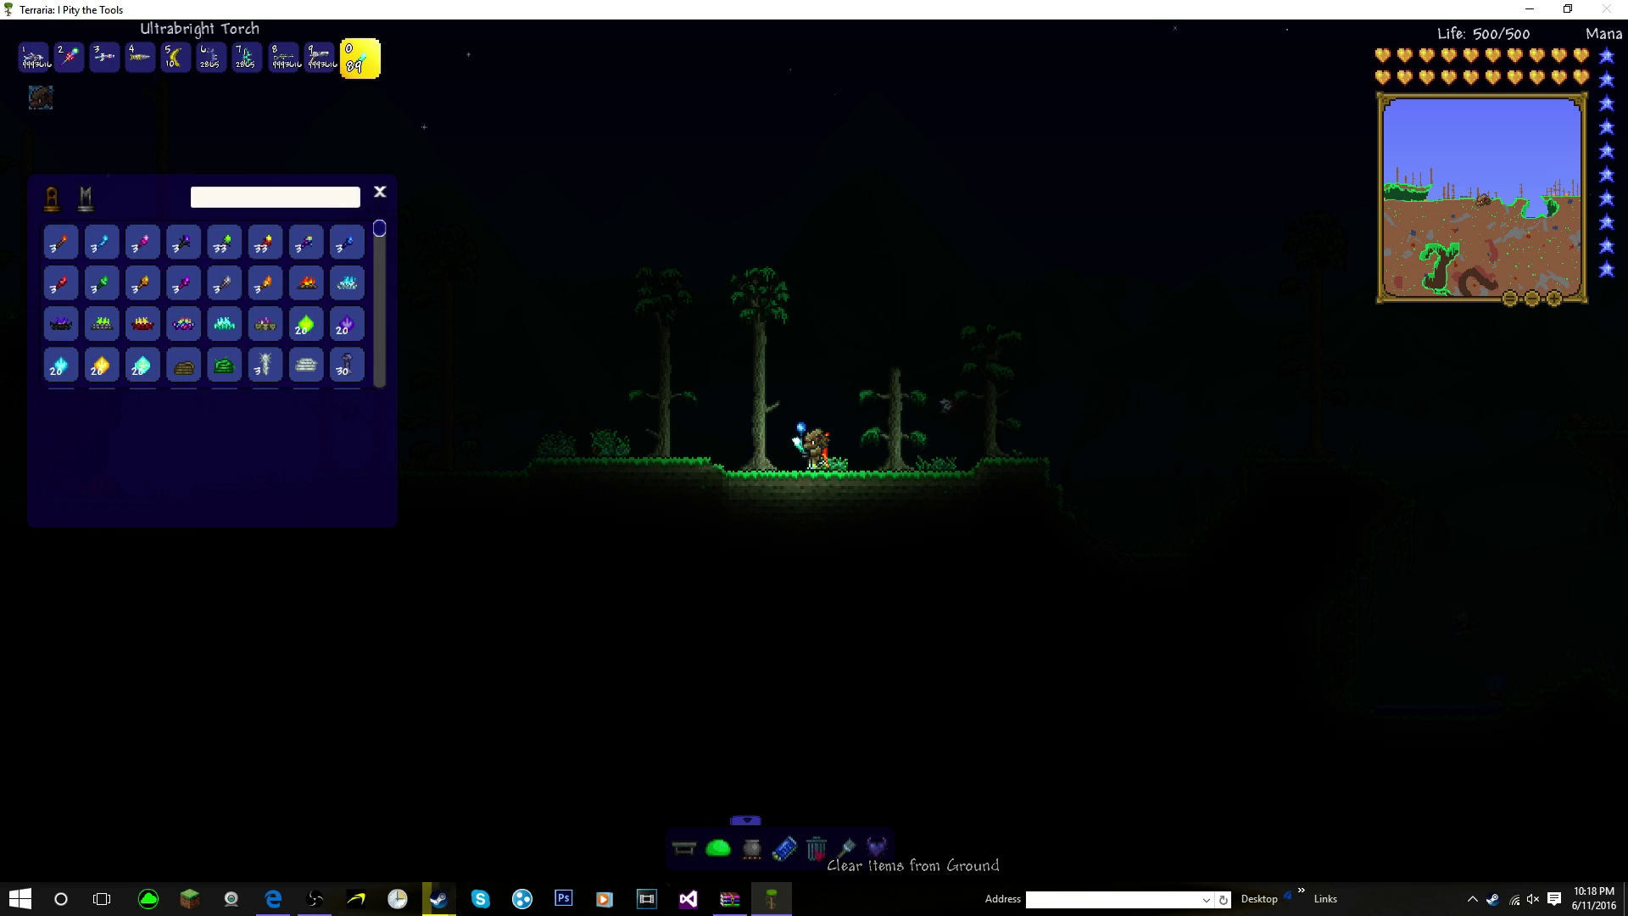
key("a")
scroll(305, 288, "up", 8)
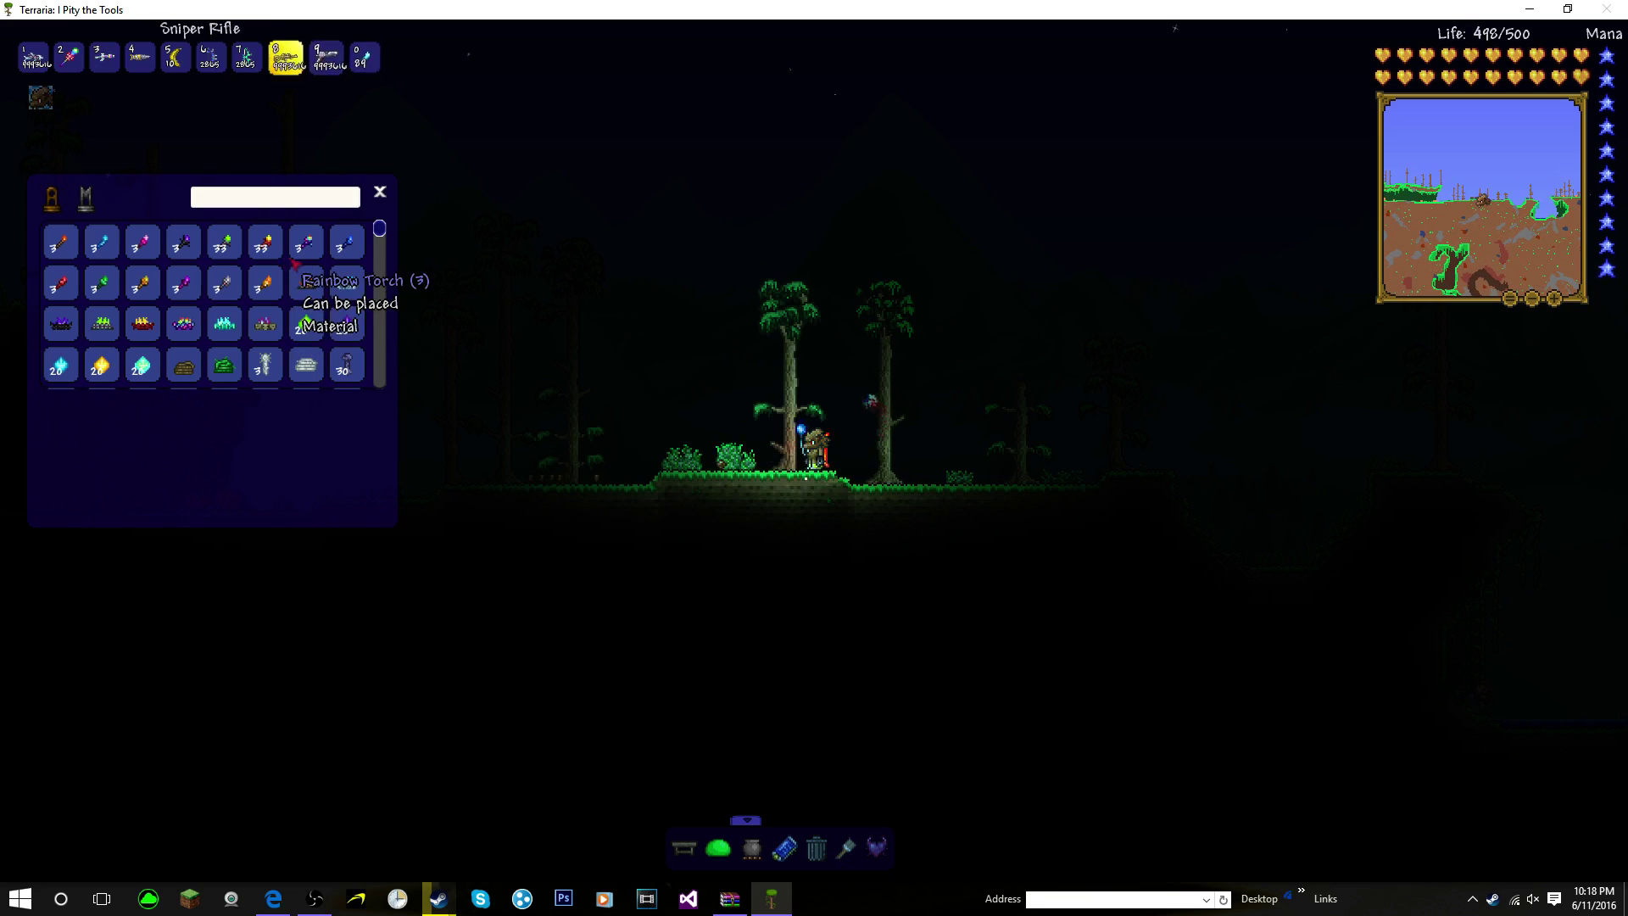
scroll(99, 140, "up", 1)
left_click(498, 178)
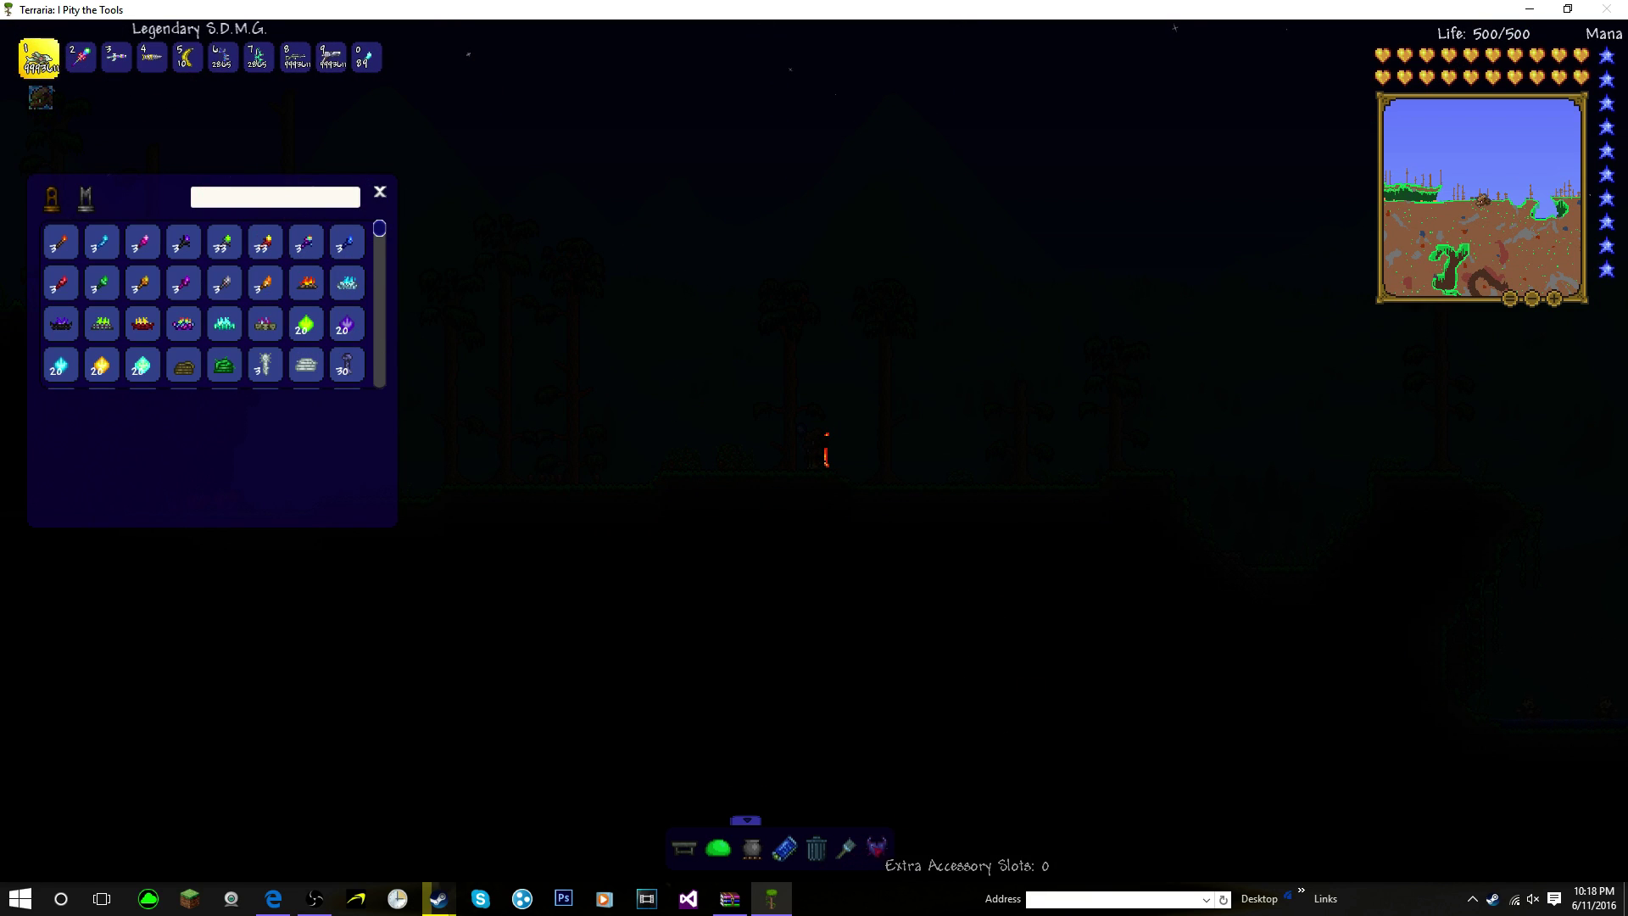
Step: Collapse the Cheat Sheet toolbar together with the open recipe browser
key("Escape")
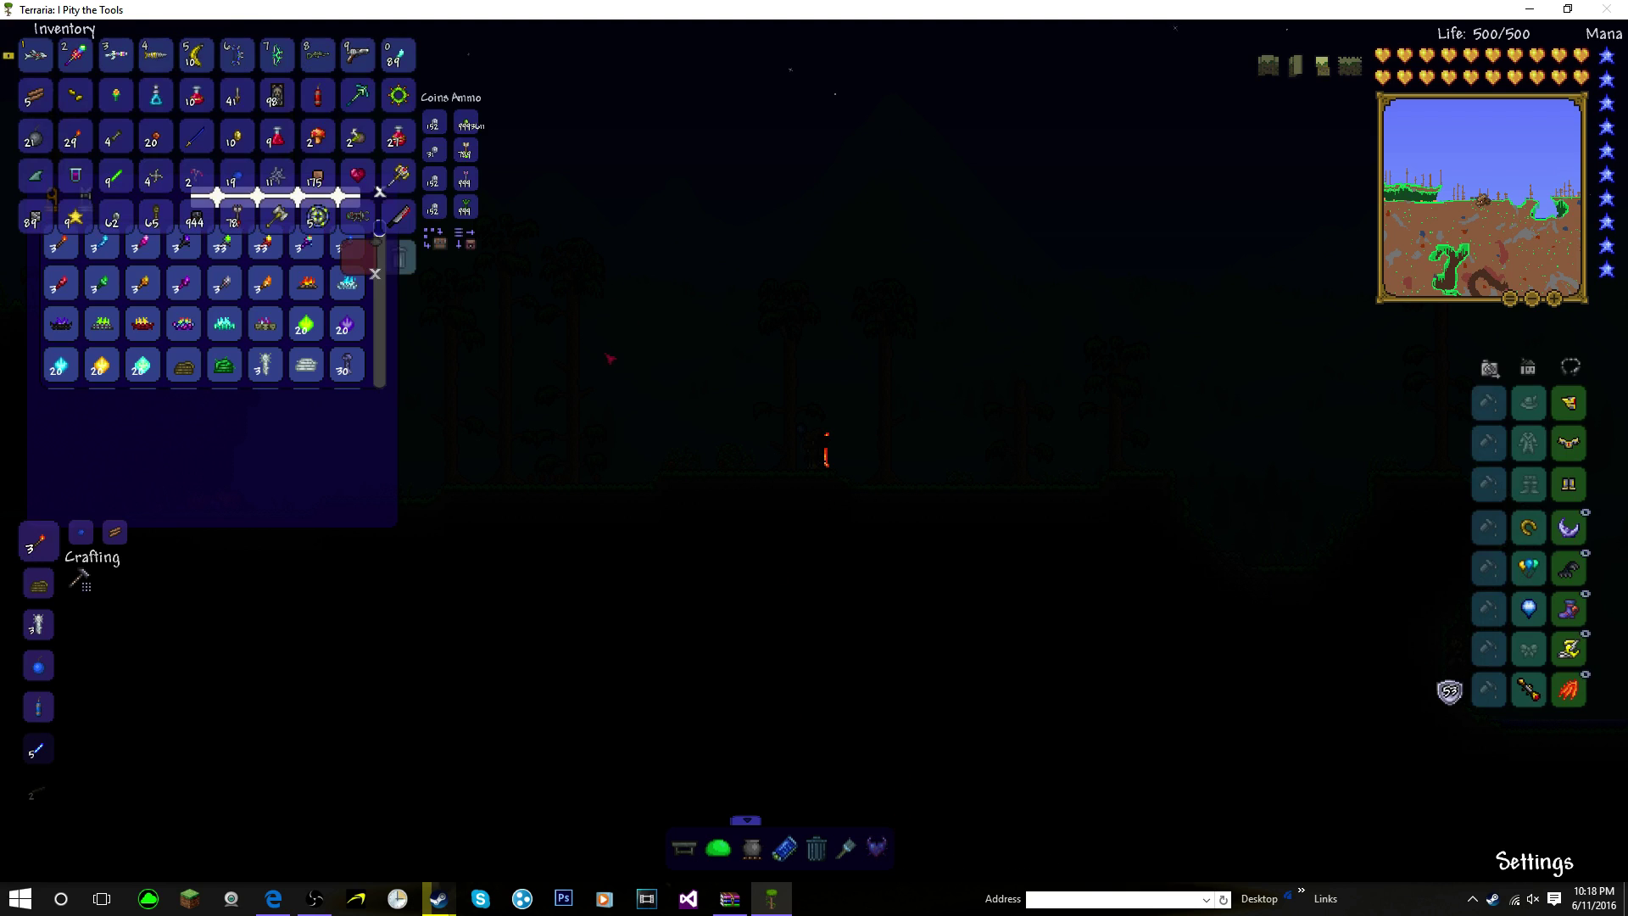
key("Escape")
left_click(746, 820)
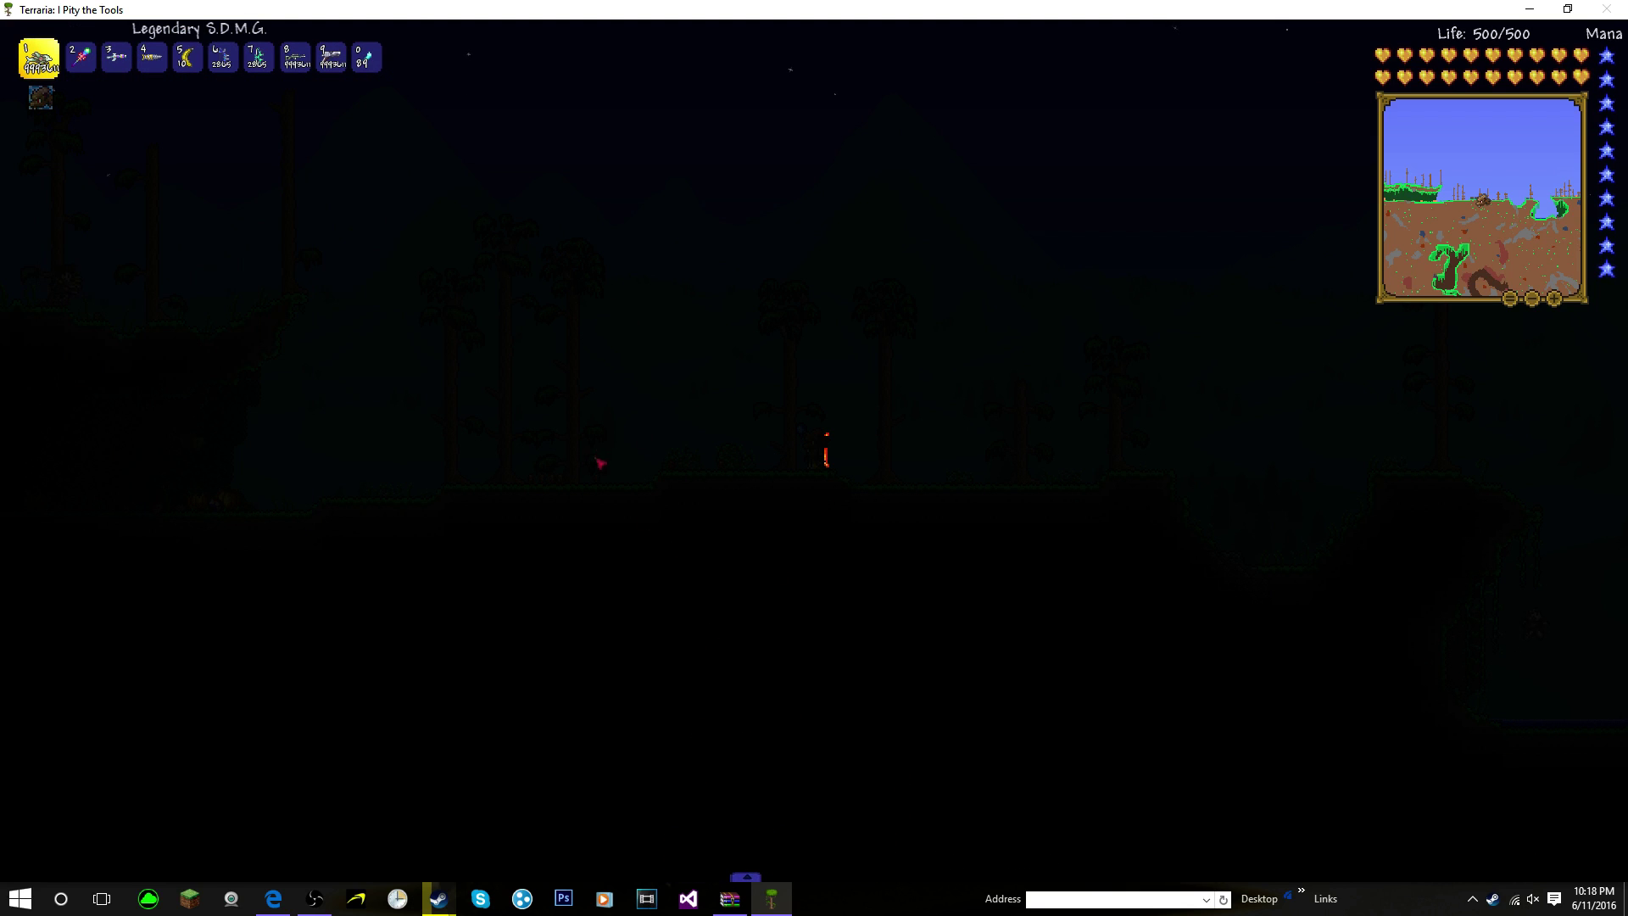
Step: Shoot the enemies to the west with the Legendary S.D.M.G. and start travelling west over the forest
left_click(411, 466)
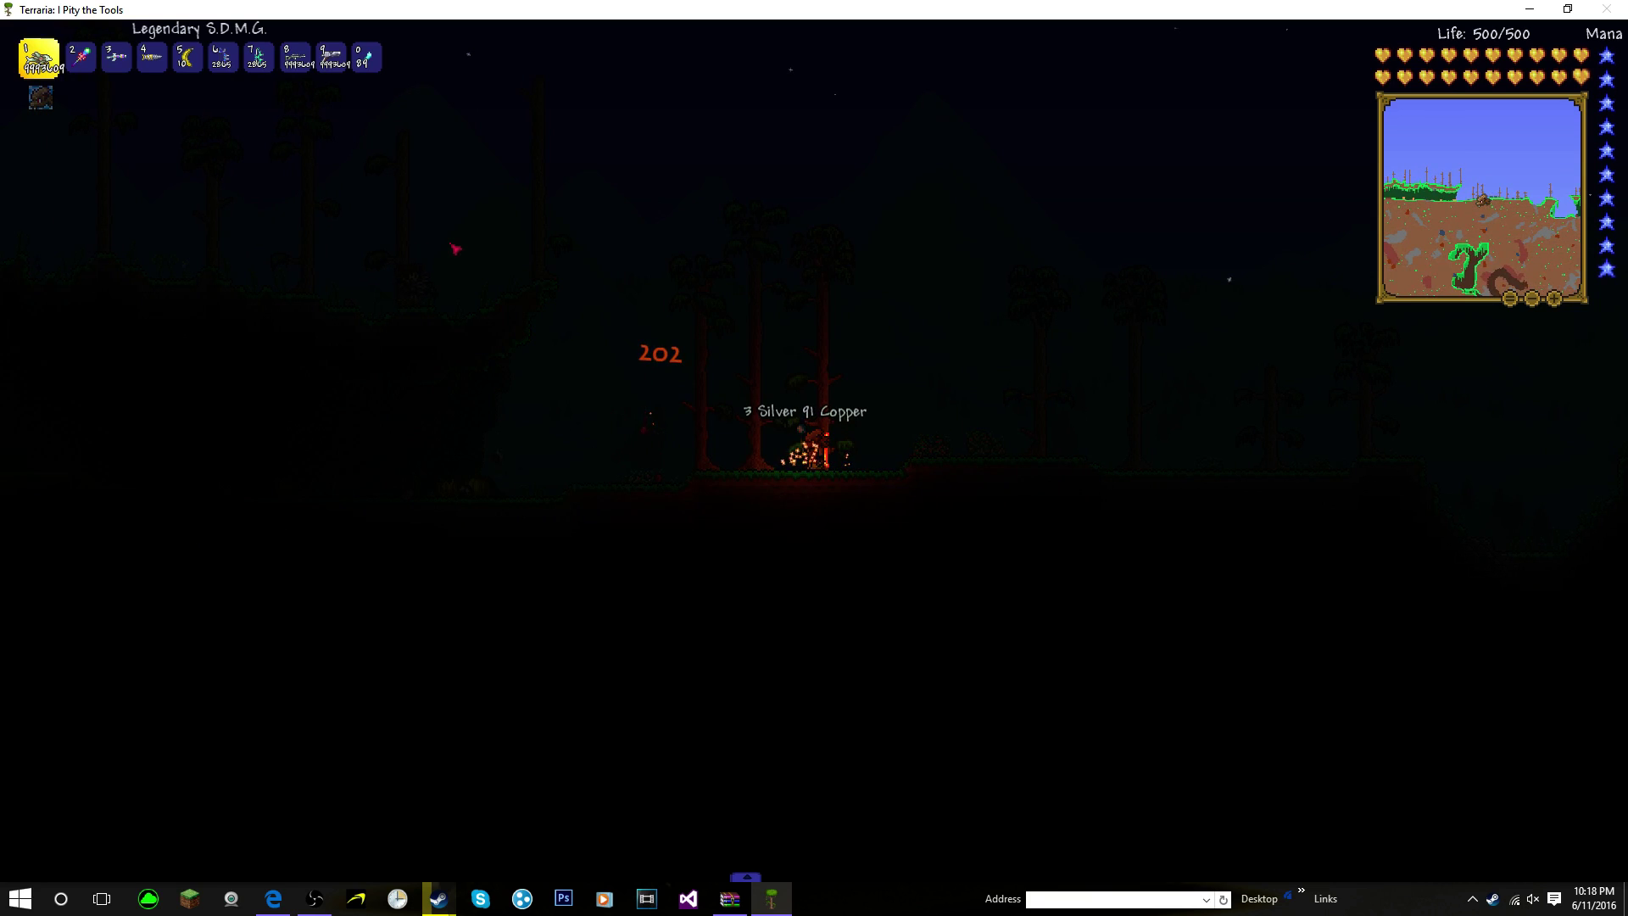
left_click(402, 269)
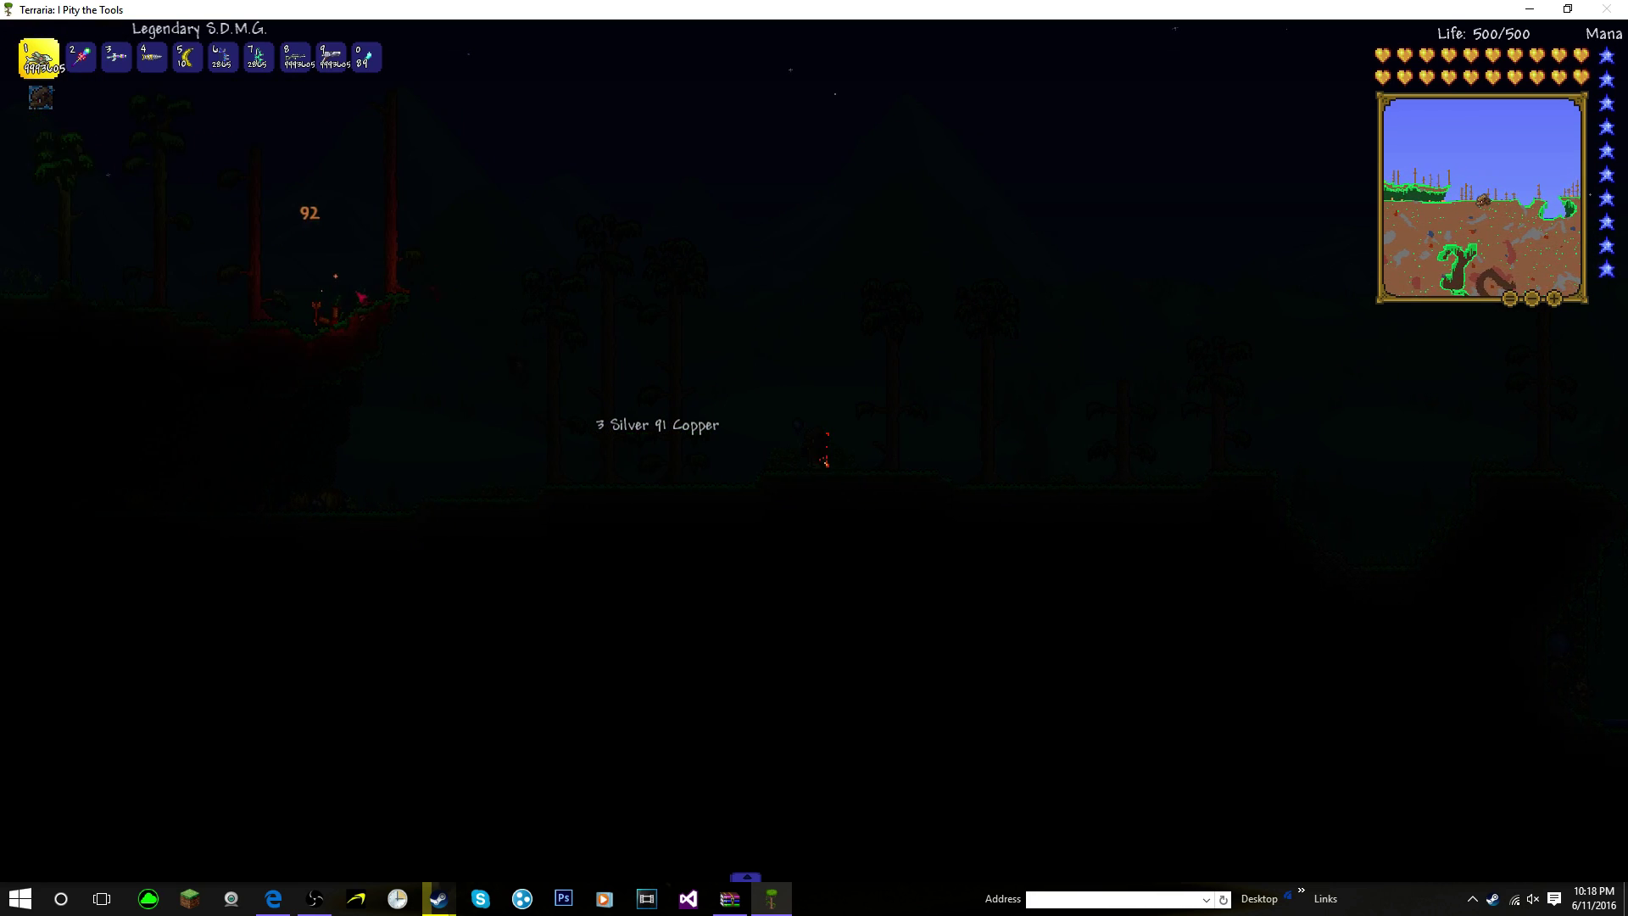
key("a")
key("space")
key("a")
key("space")
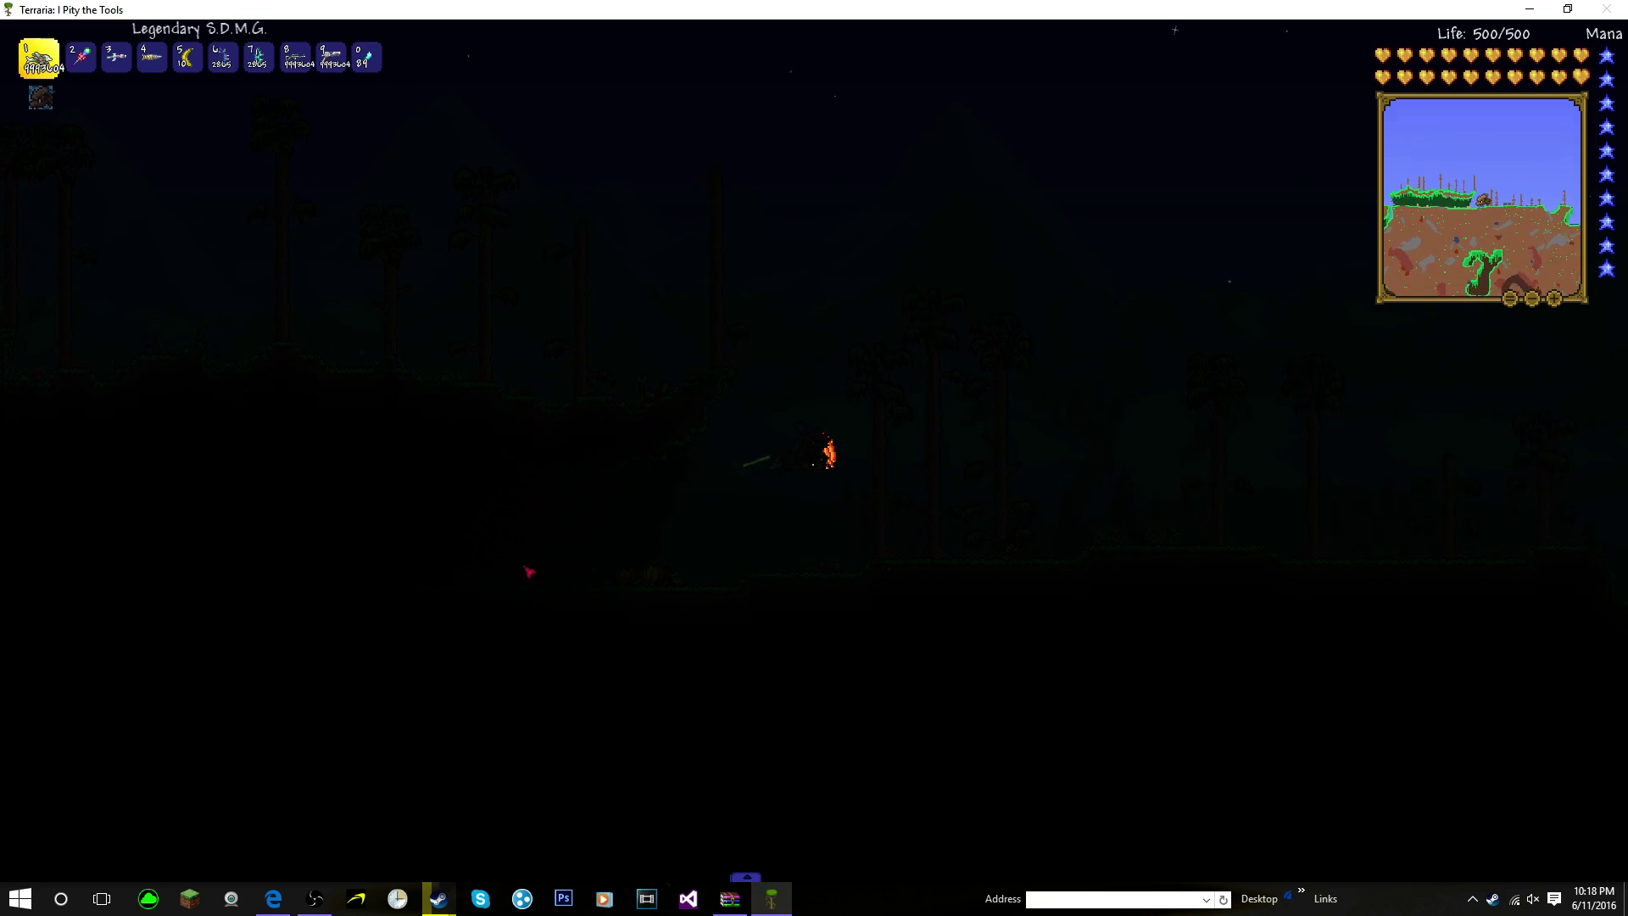
Step: Fly west over the raised ground and land on the roof of the small torch-lit house
key("a")
mouse_move(529, 572)
left_mouse_down()
mouse_move(806, 329)
mouse_move(1348, 398)
mouse_move(879, 465)
mouse_move(331, 302)
mouse_move(1149, 489)
mouse_move(932, 407)
mouse_move(327, 327)
mouse_move(509, 407)
left_mouse_up()
key("a")
key("a")
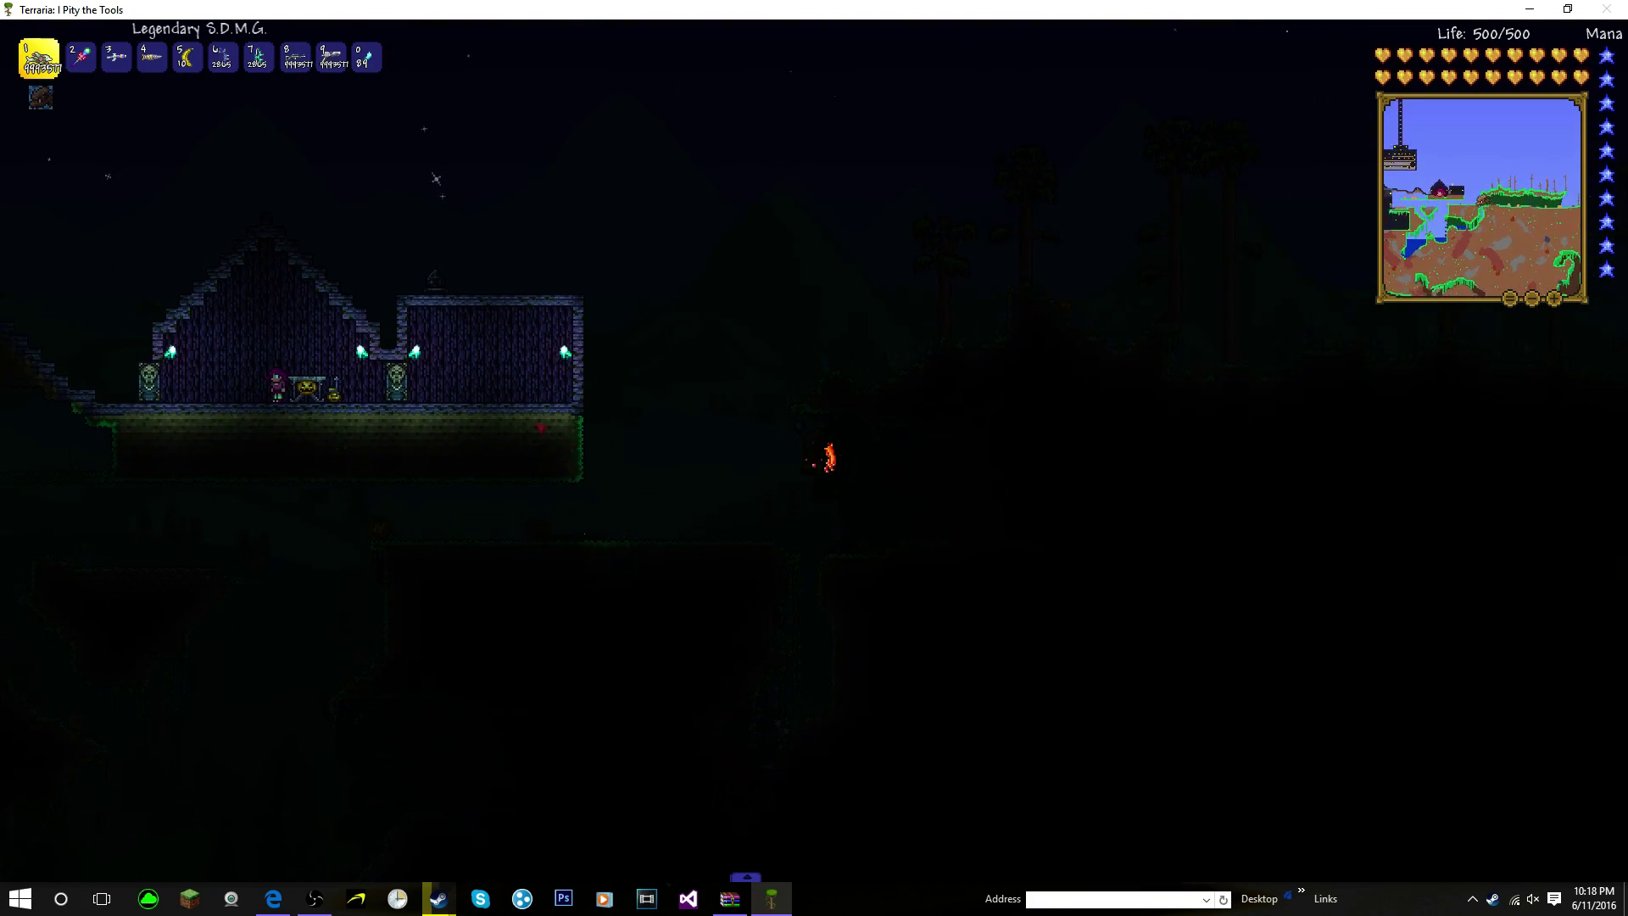
key("a")
key("space")
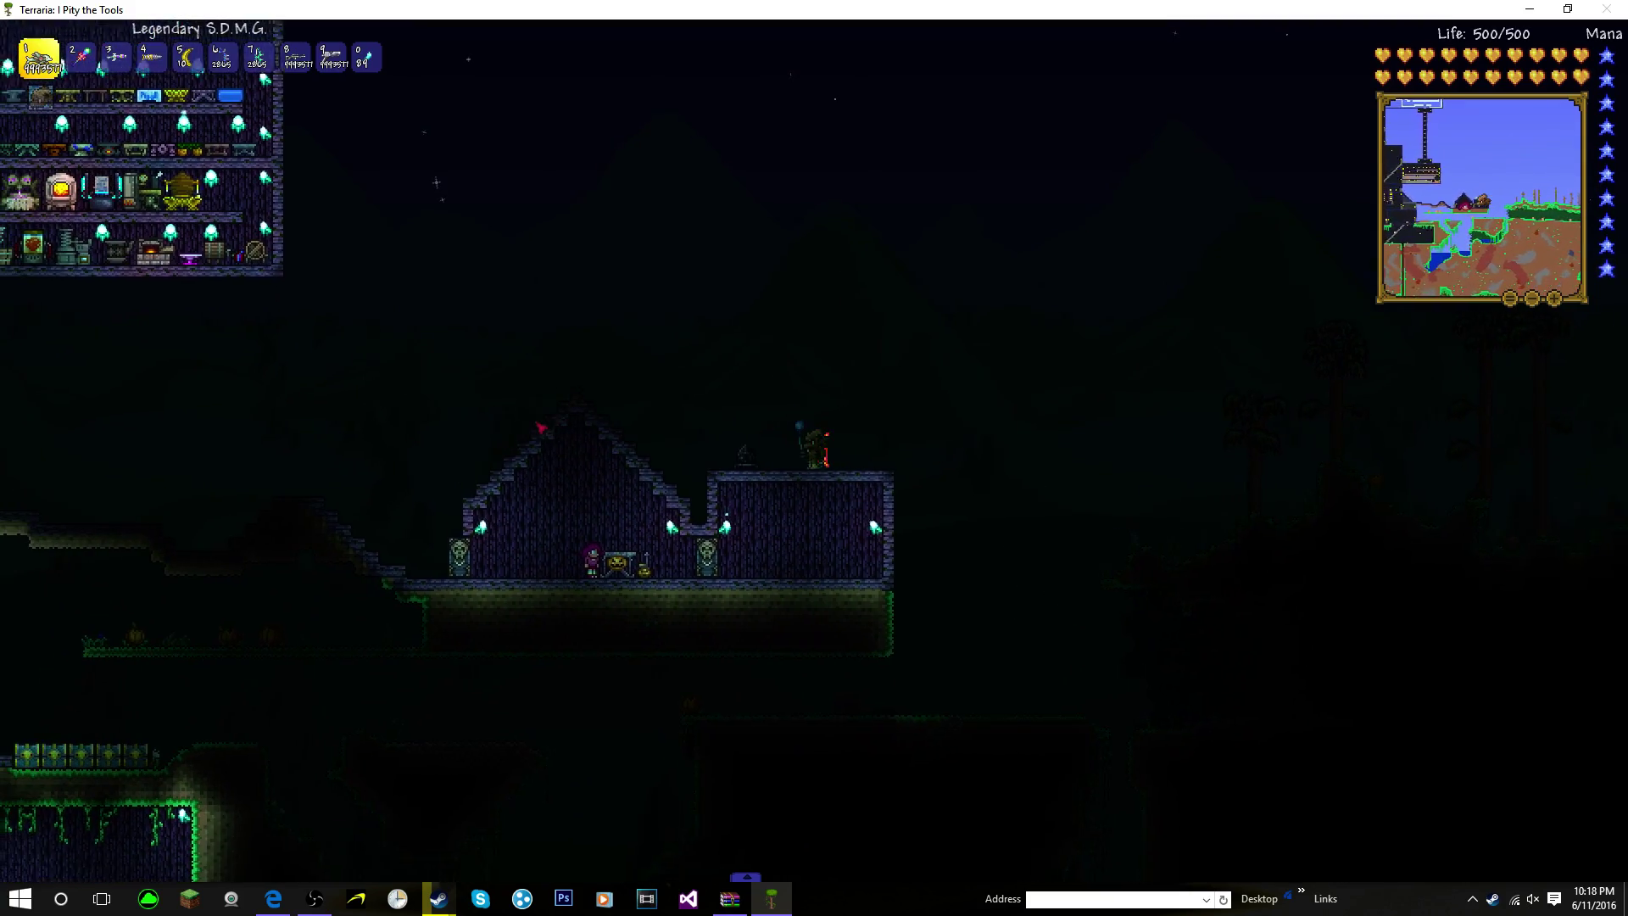
Step: Drop down on the west side of the small house and go inside to the NPC beside the table
key("a")
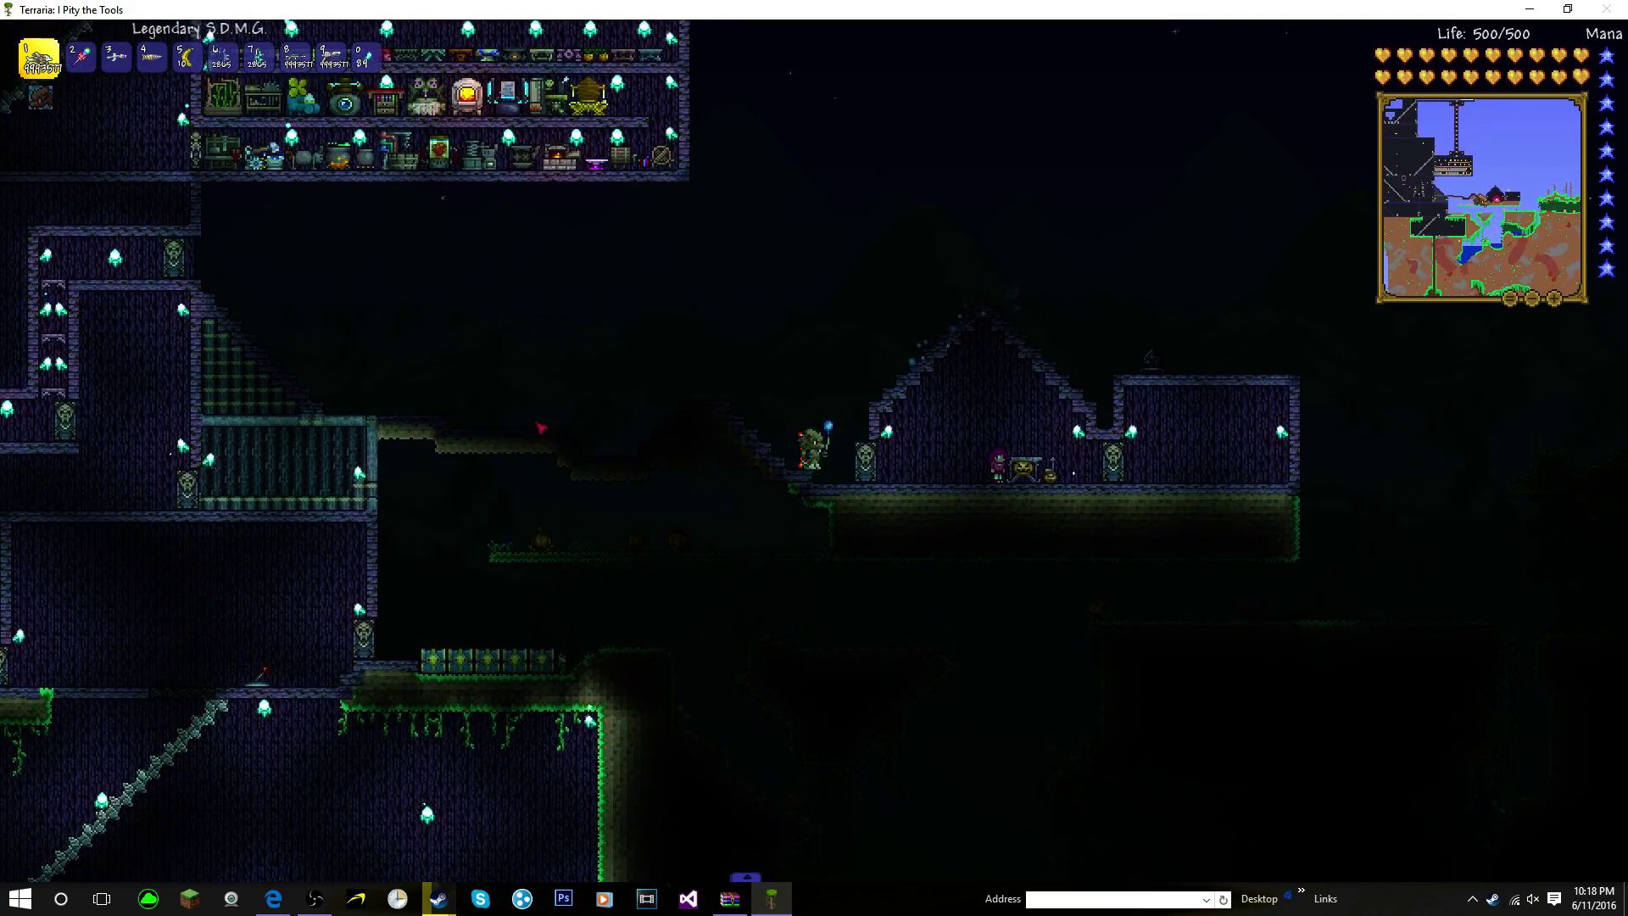
key("d")
key("d")
key("space")
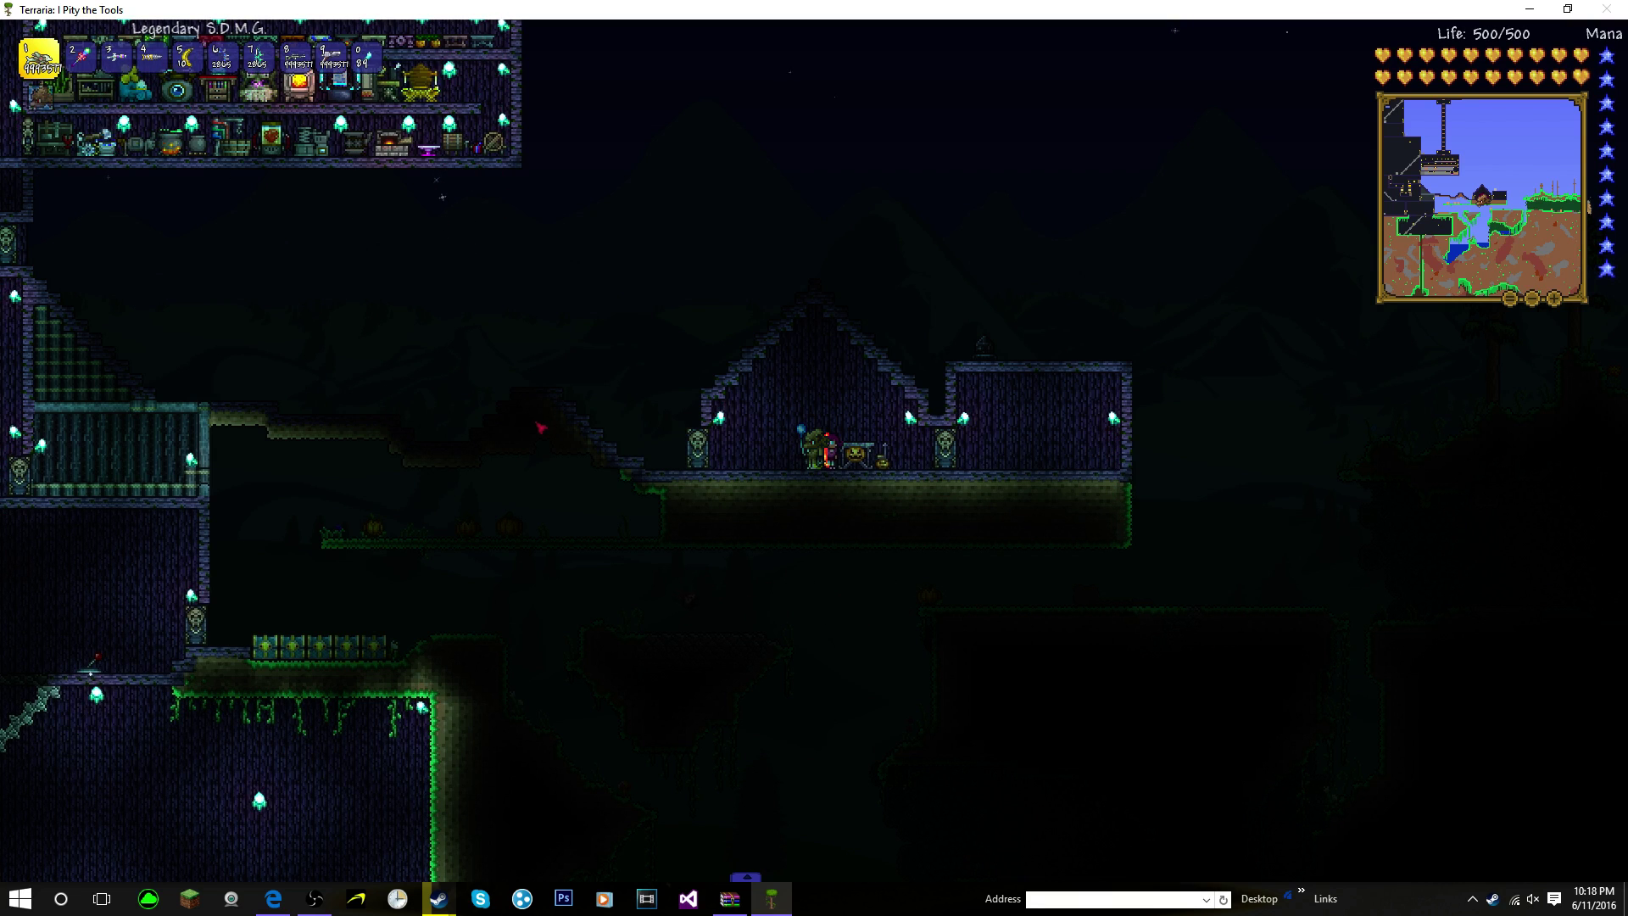
Step: Leave the small house and fly up past the crafting-station tower and vertical shaft to above the large maze structure
key("a")
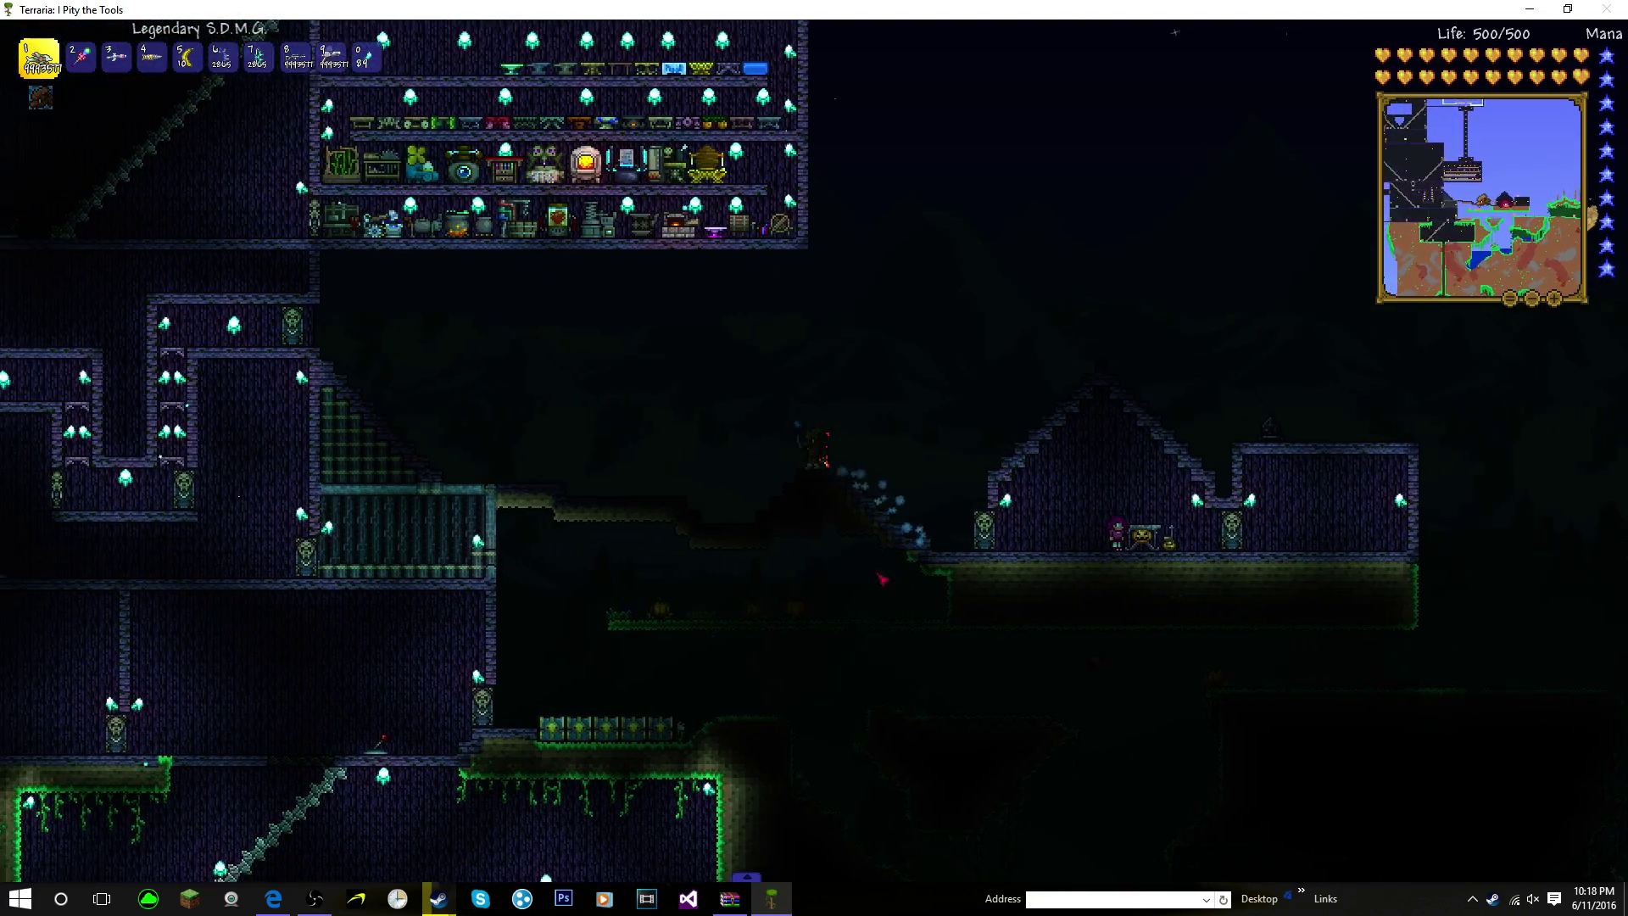
key("d")
key("space")
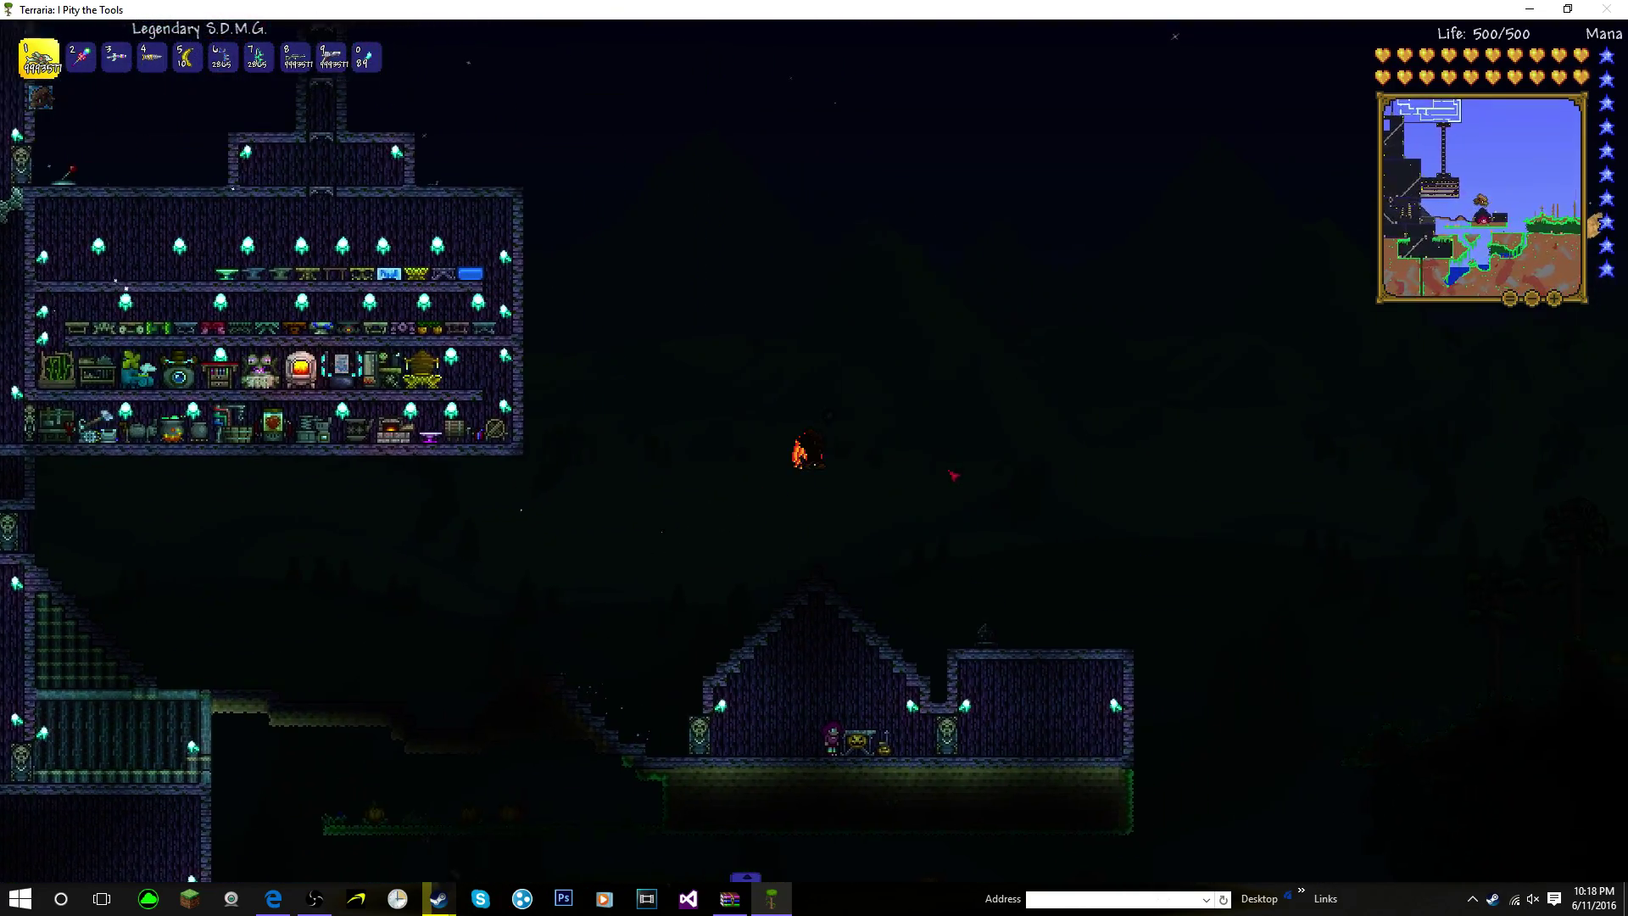
key("a")
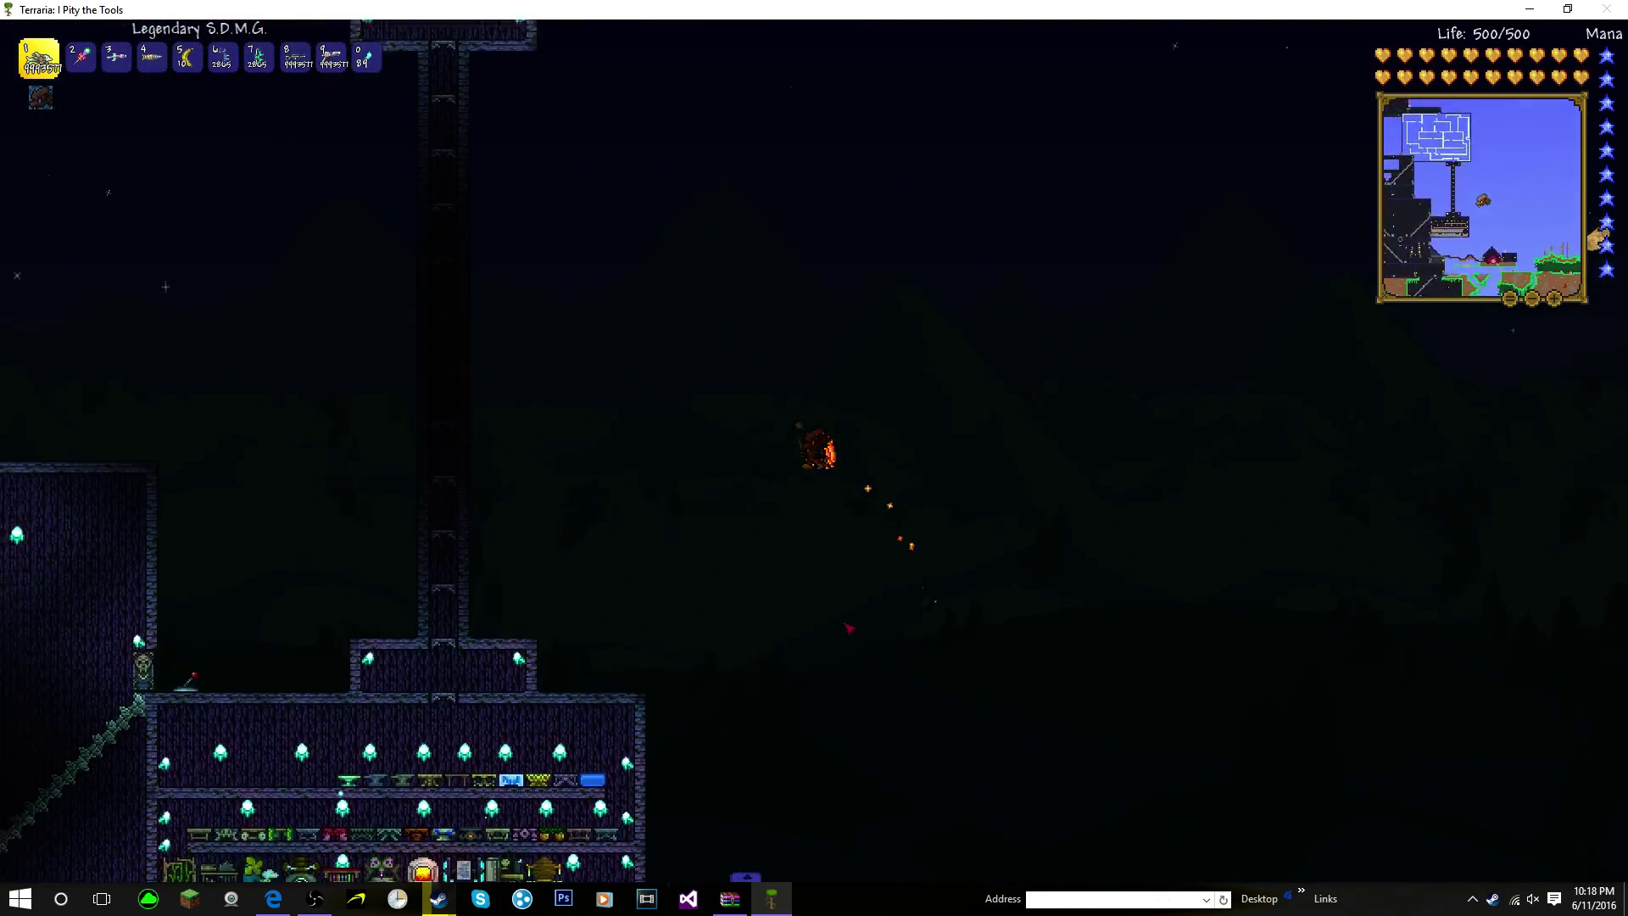
key("d")
key("space")
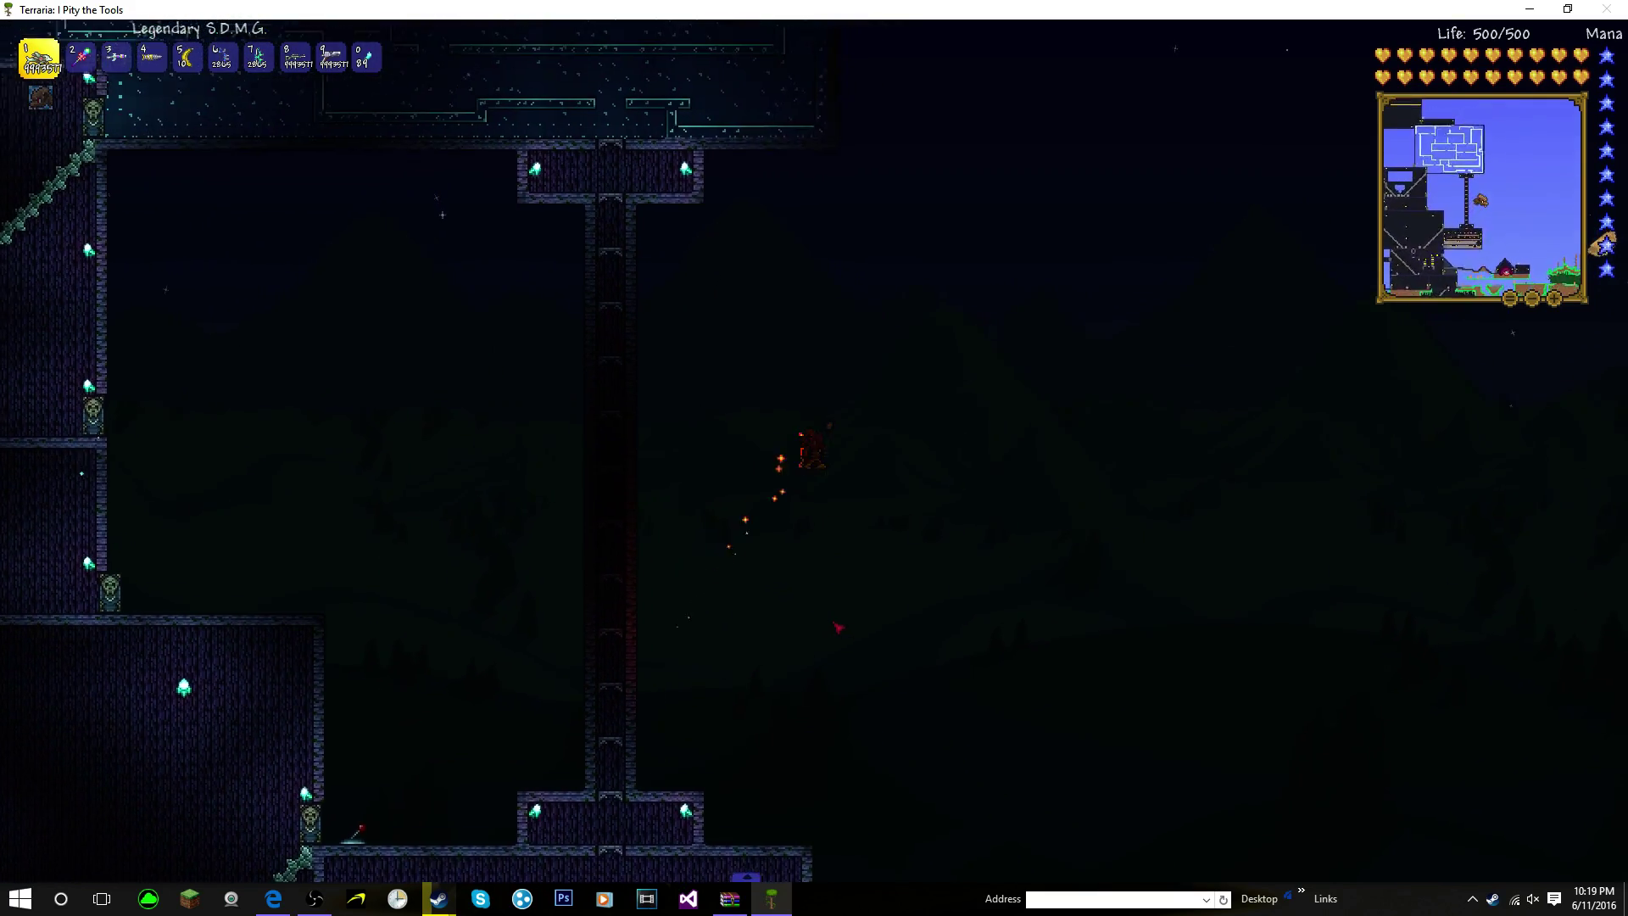
key("space")
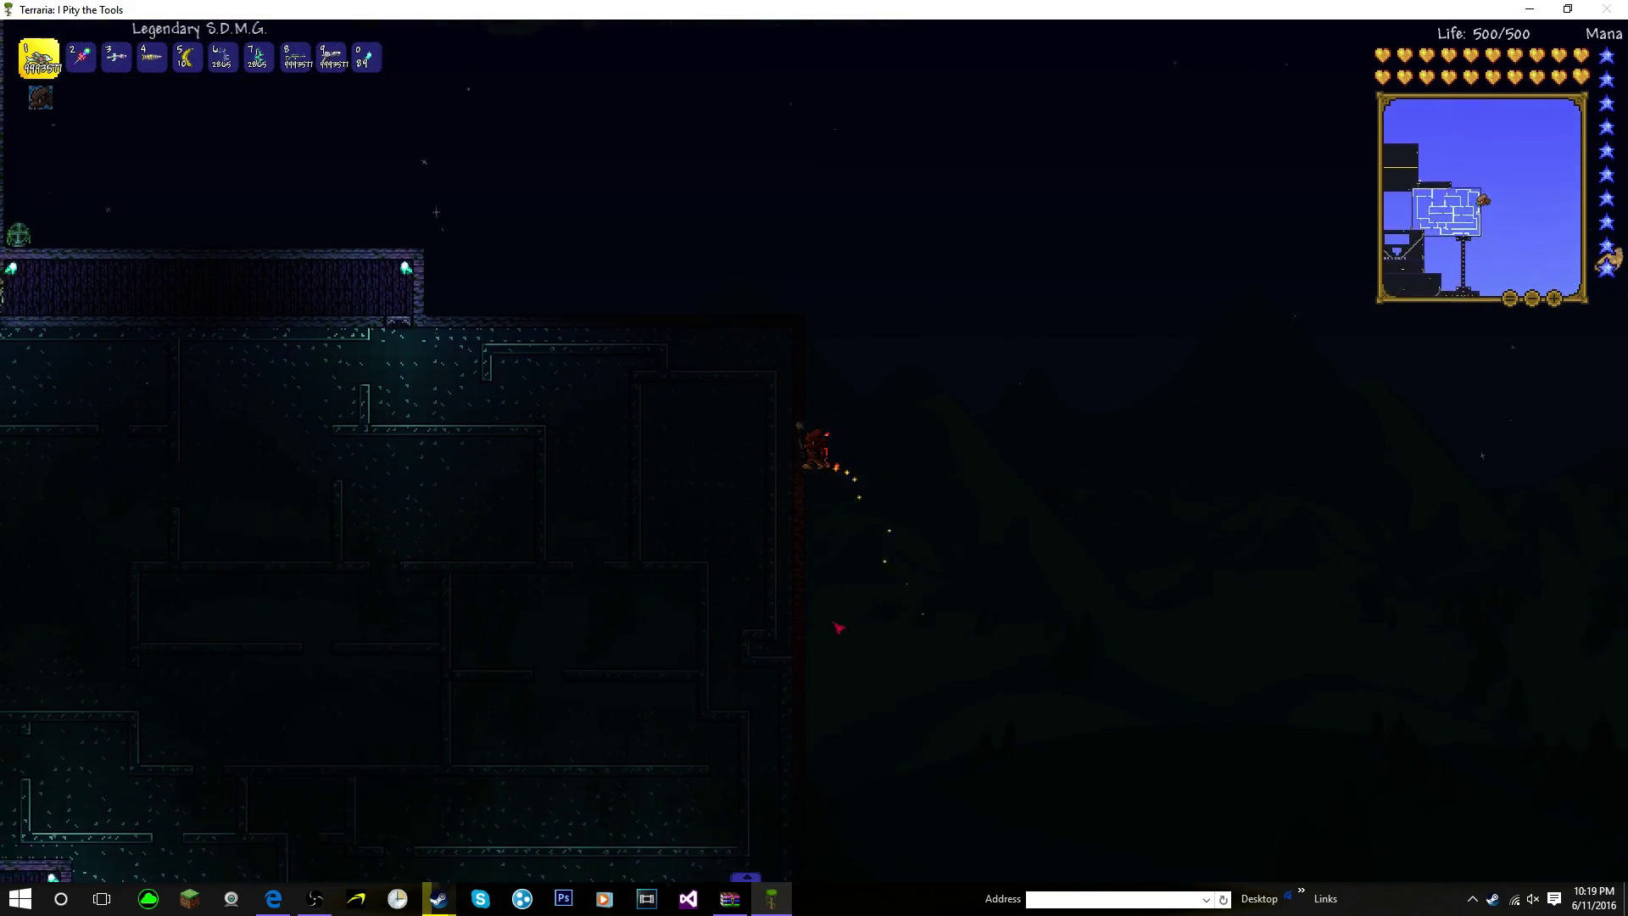
key("a")
key("space")
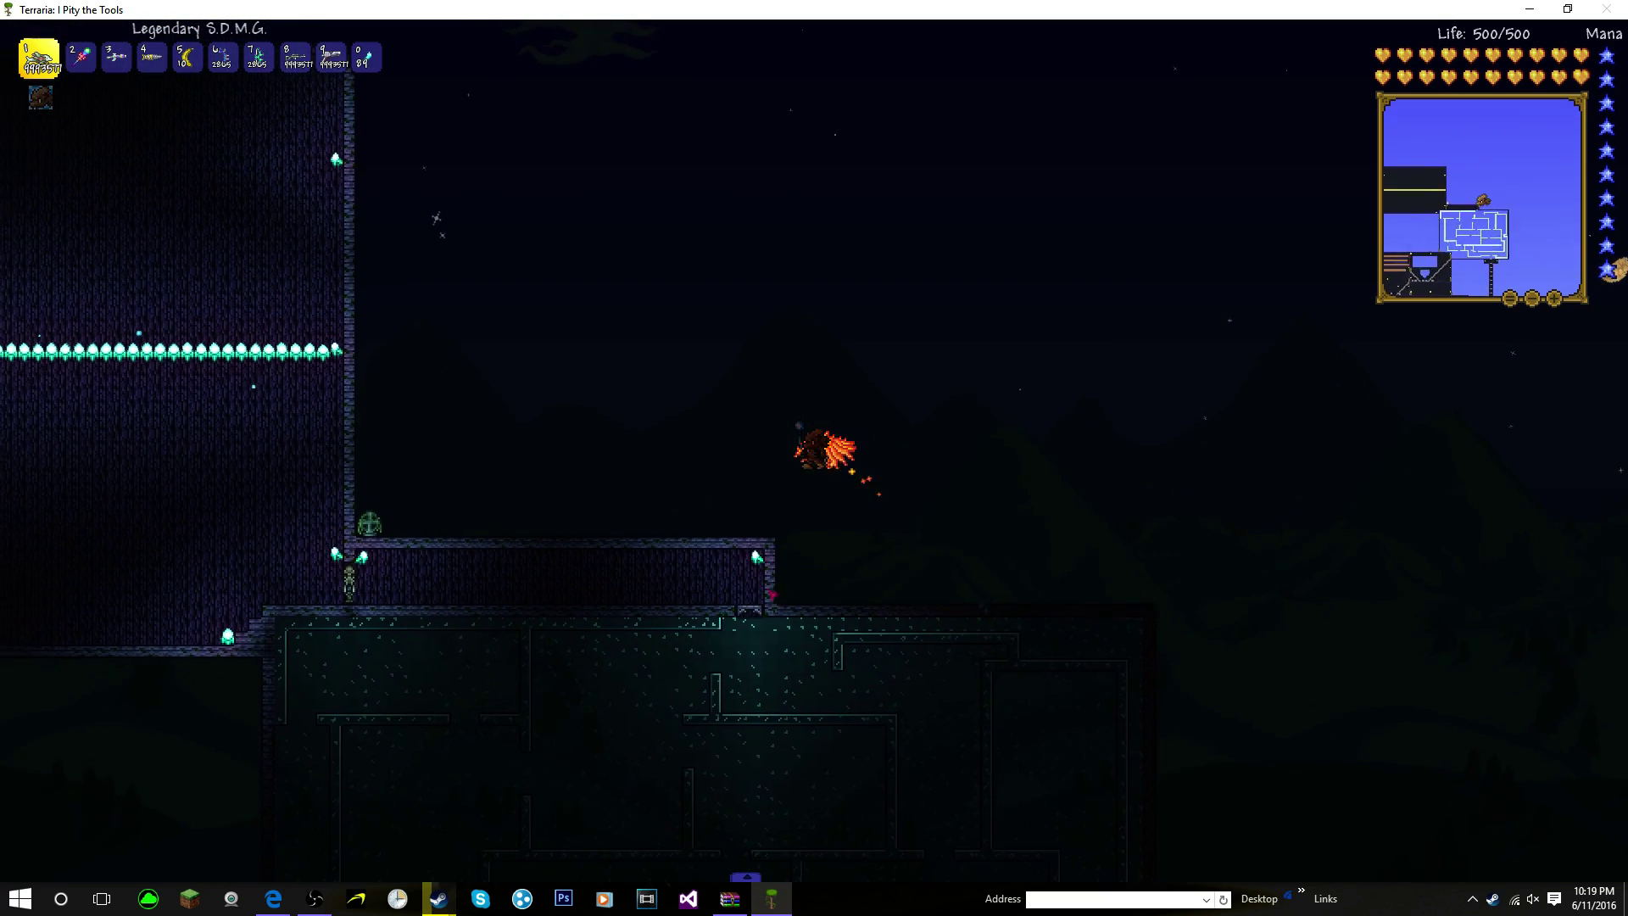
Step: Fly west onto the roof of the dark building beside the maze, expand the Cheat Sheet toolbar and close its open browser
key("a")
key("space")
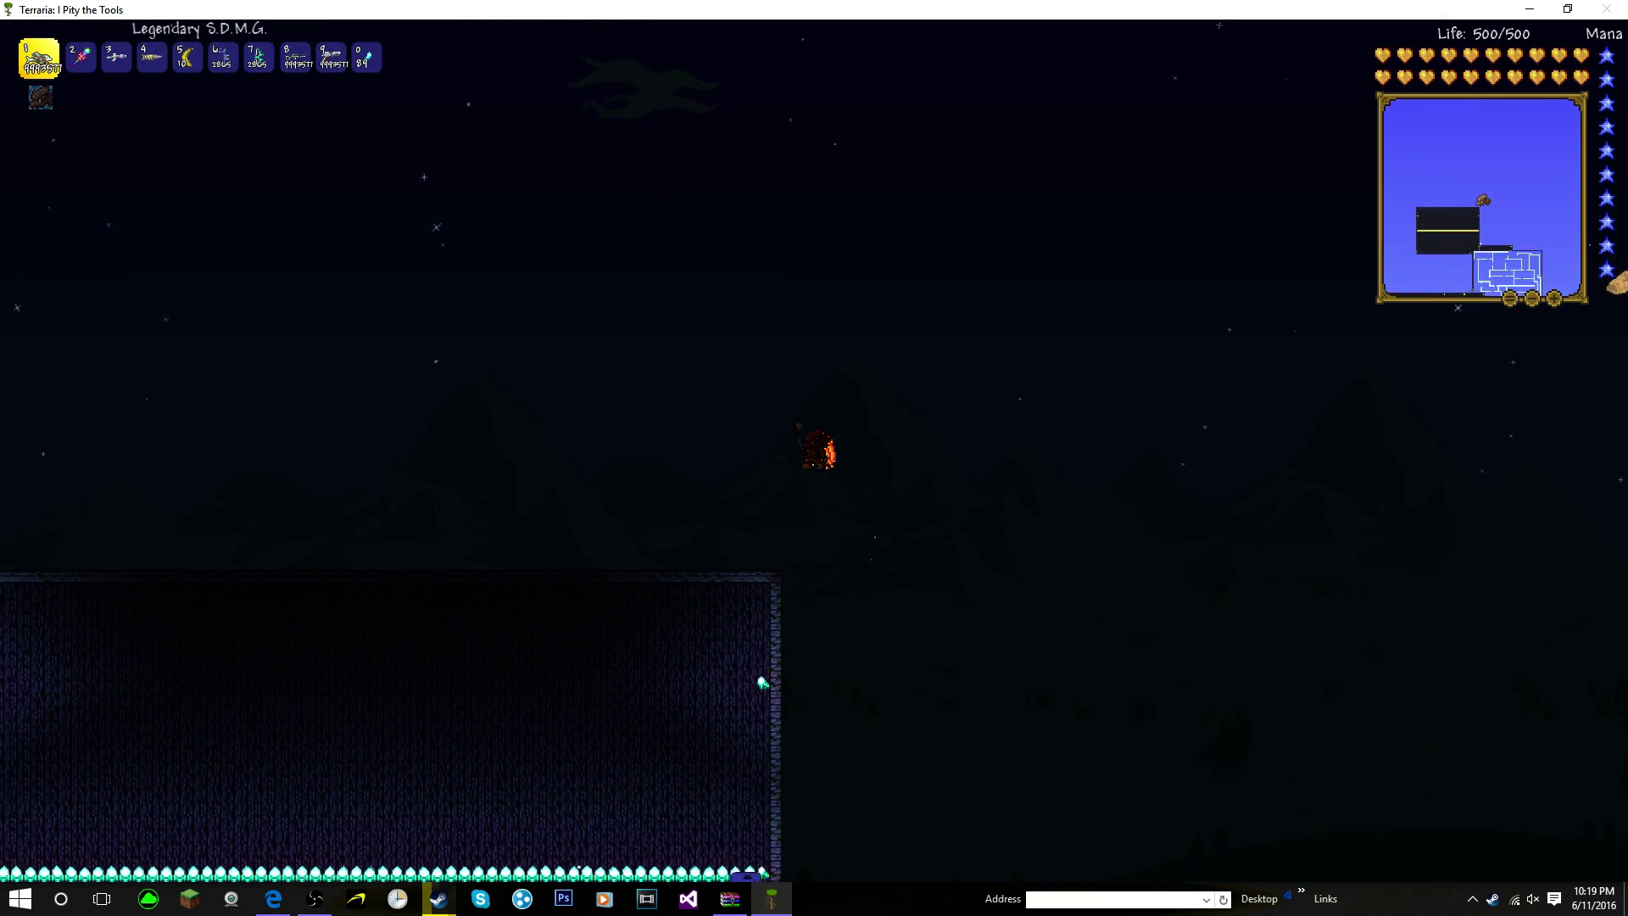
left_click(746, 875)
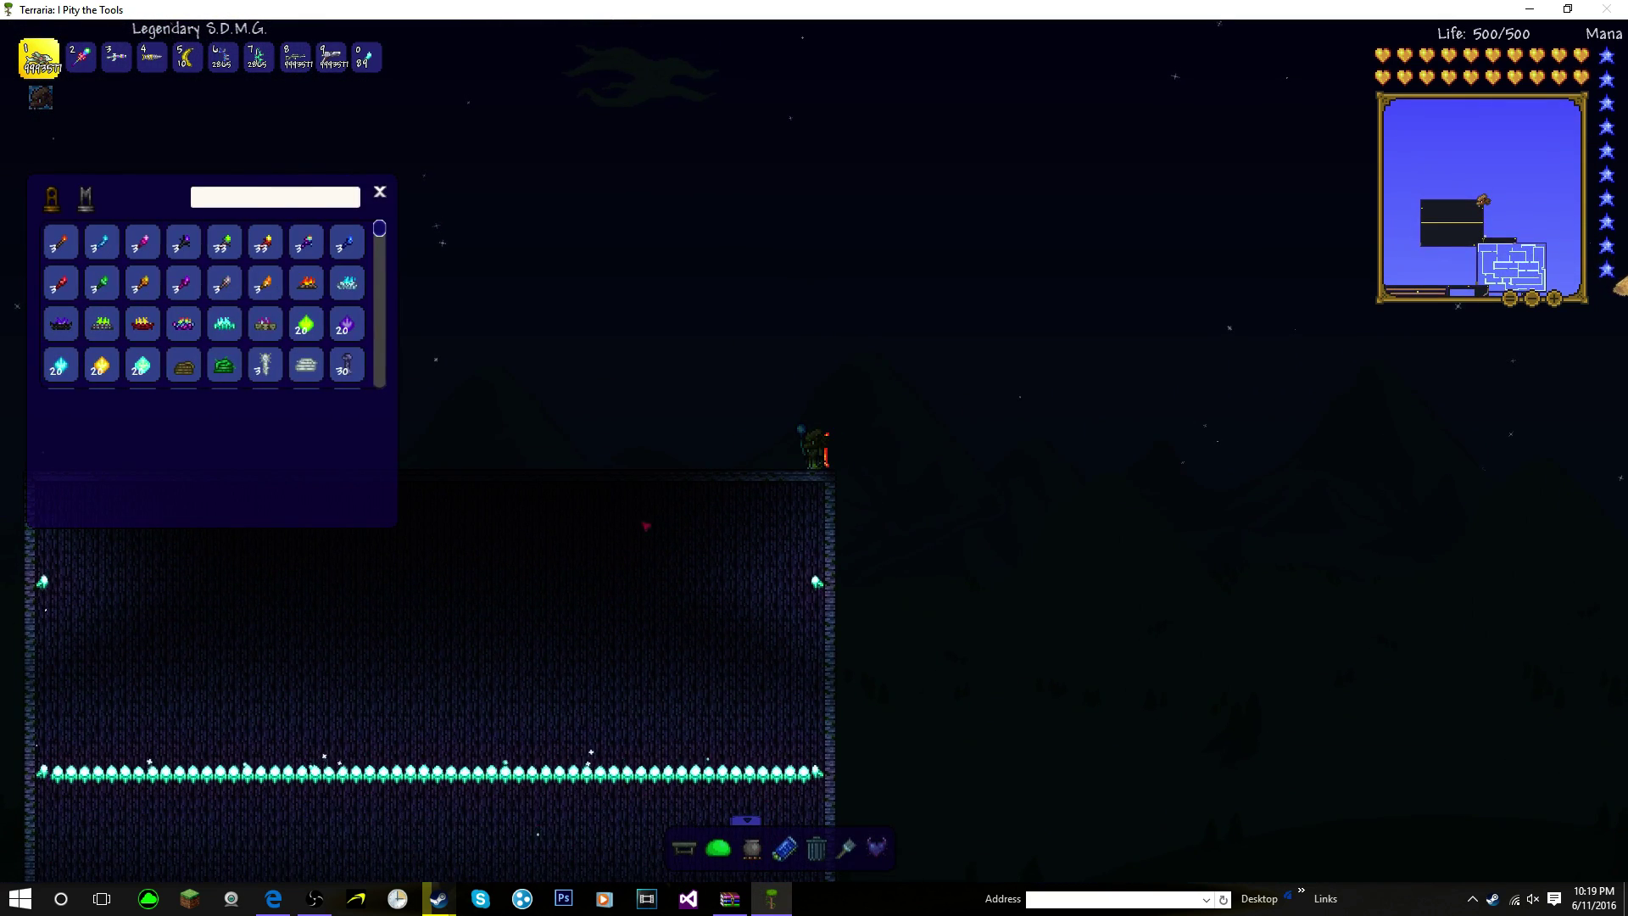
left_click(386, 199)
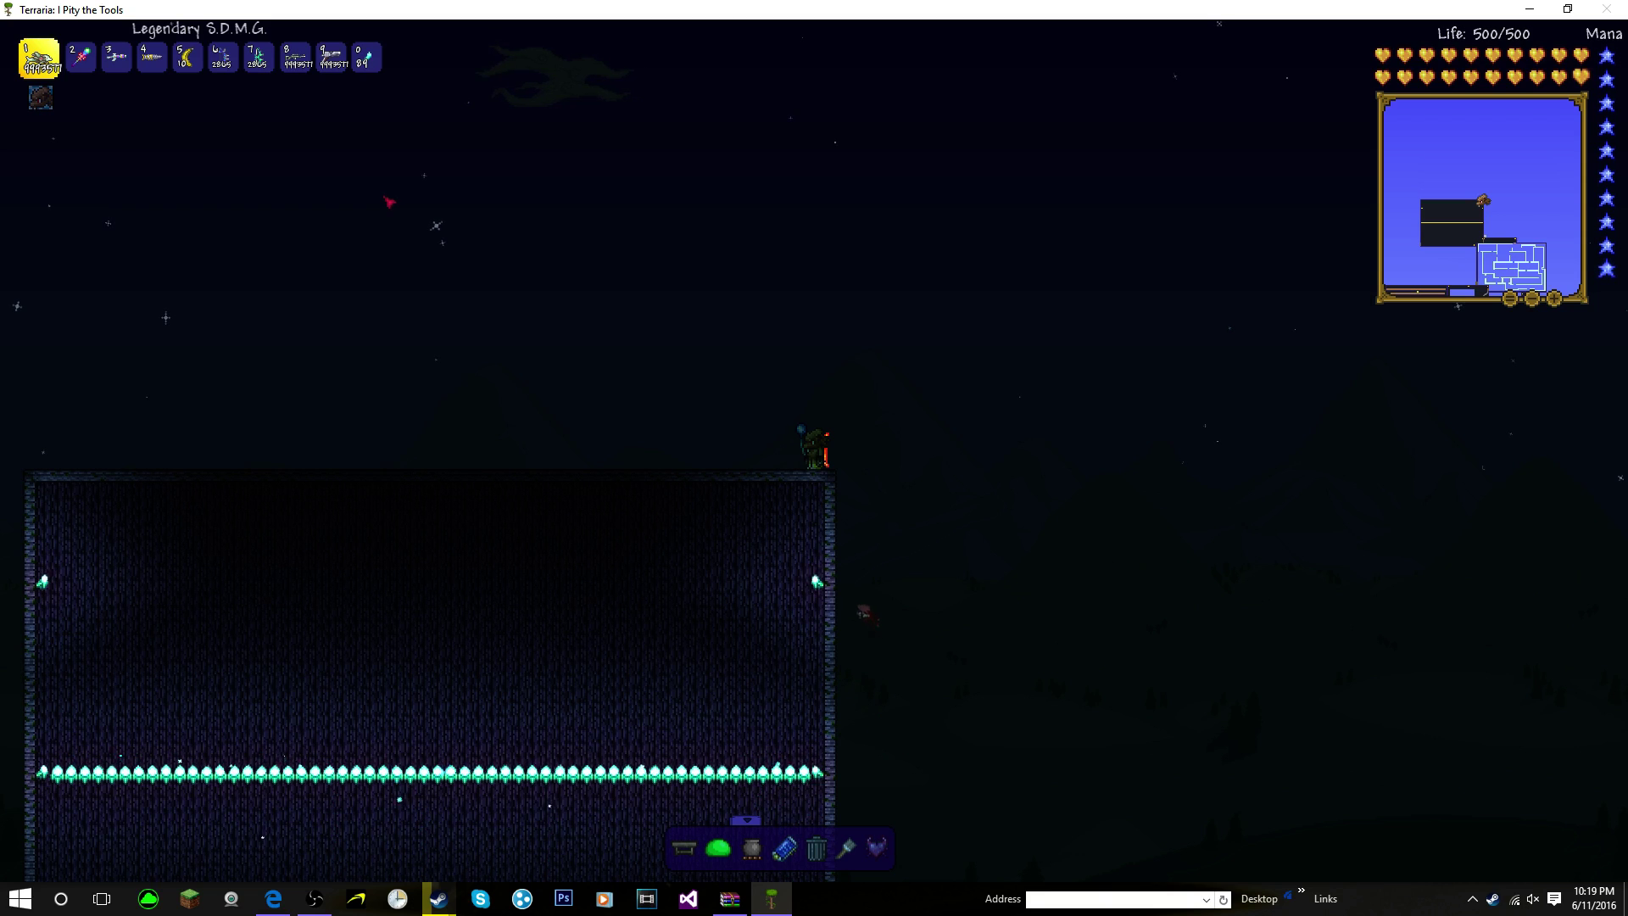
Step: Move west along the roof while shooting the Legendary S.D.M.G. at the flying enemies to the east
key("a")
left_click_drag(814, 144, 1167, 196)
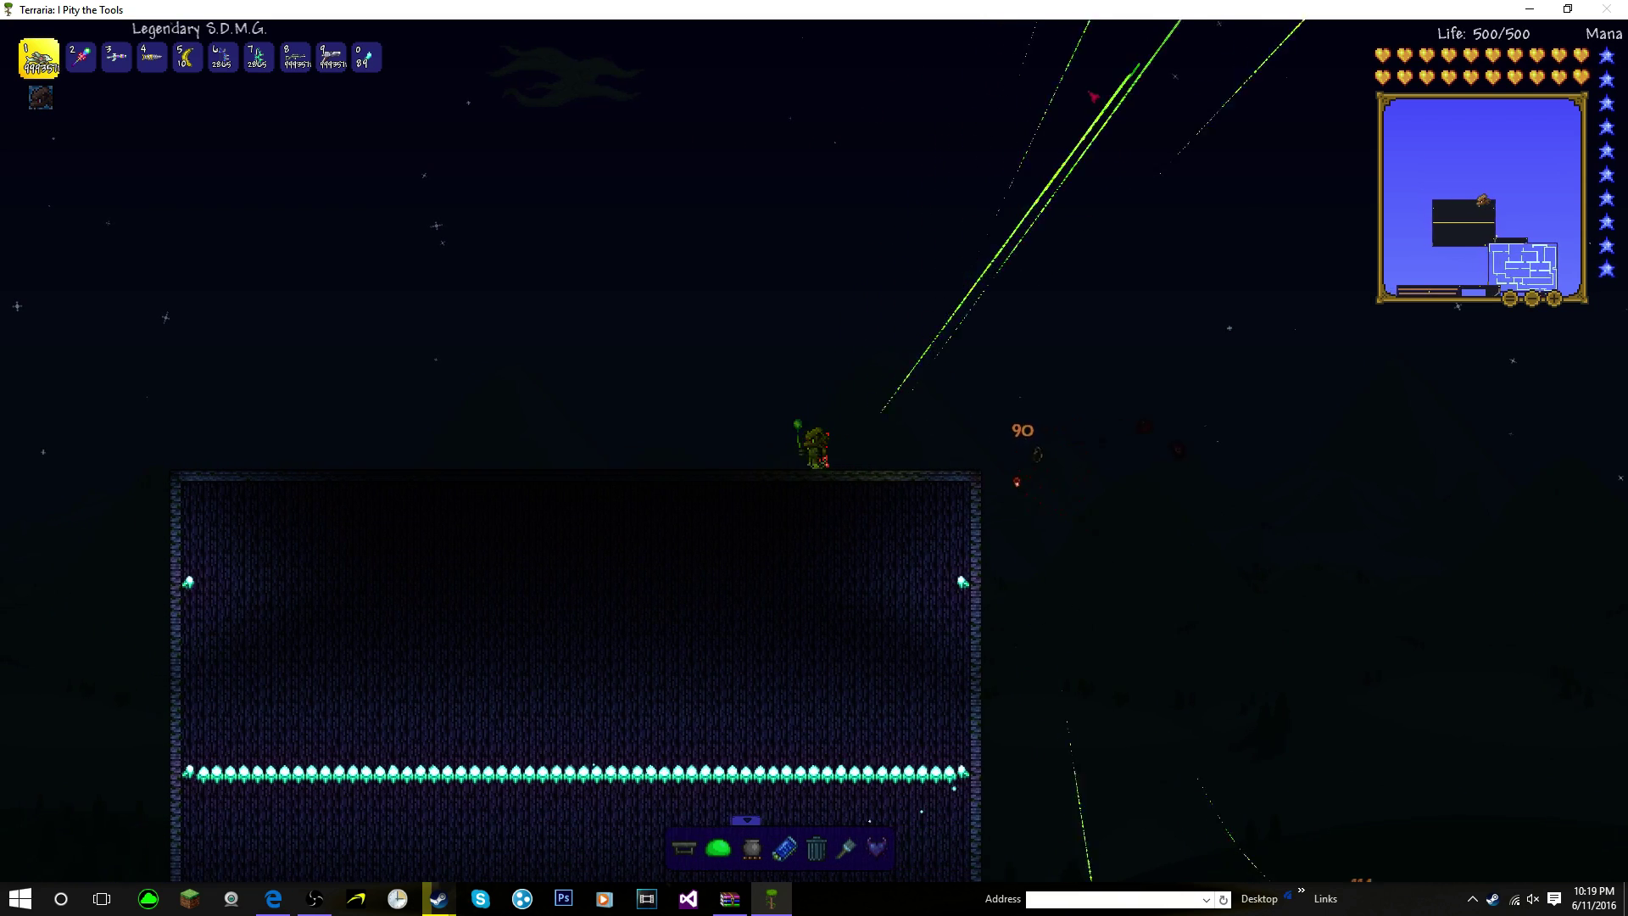
key("d")
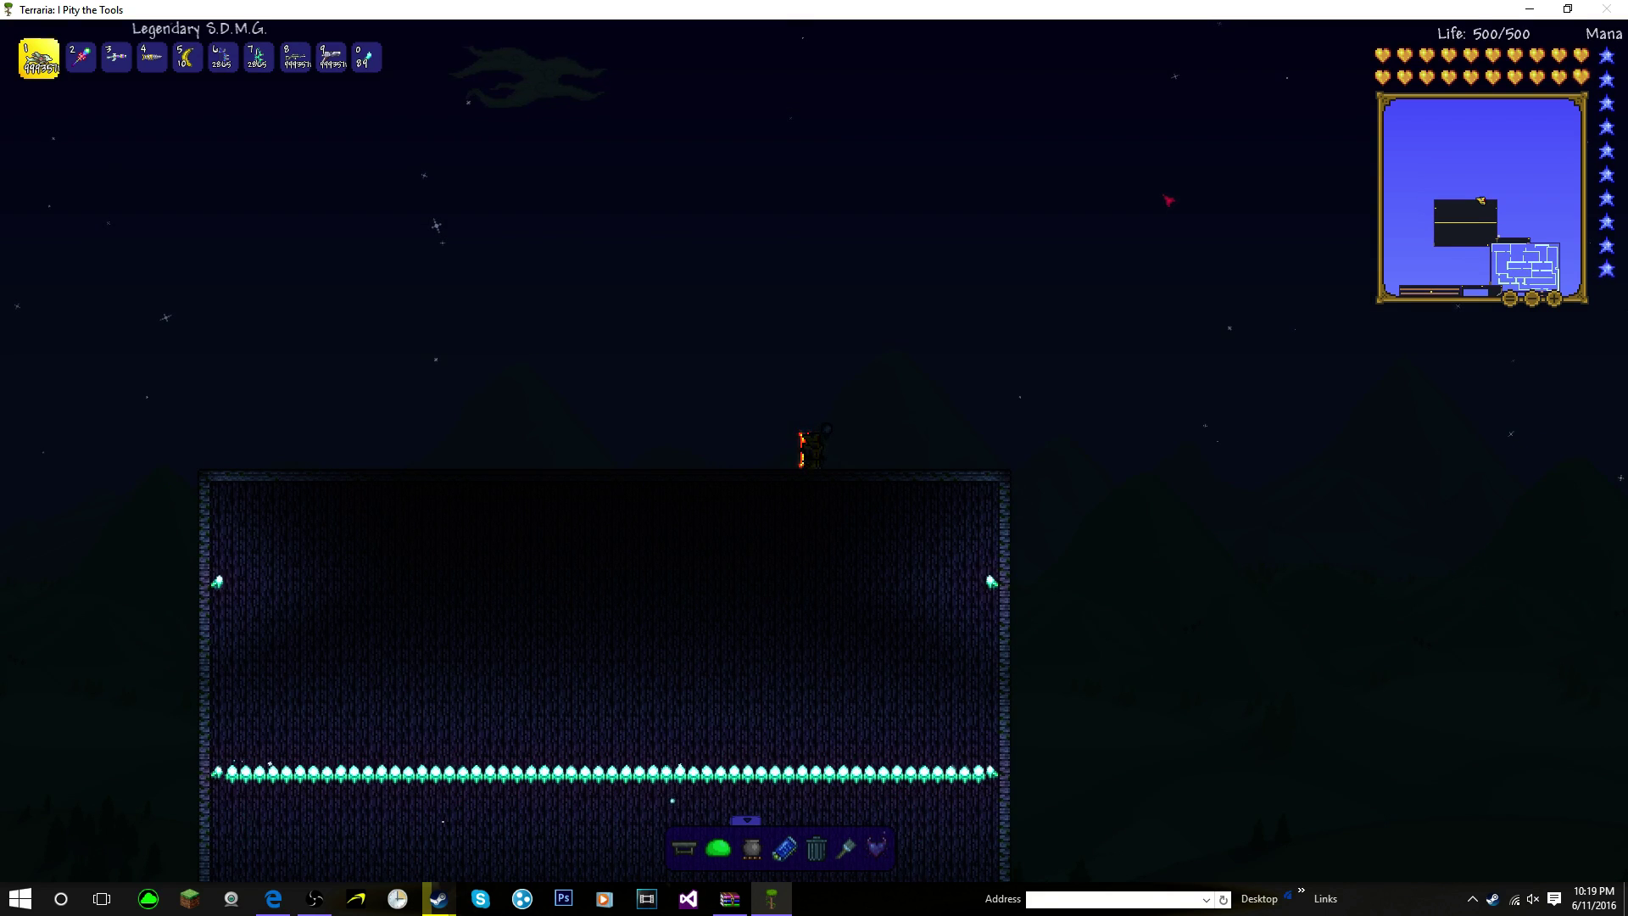
key("a")
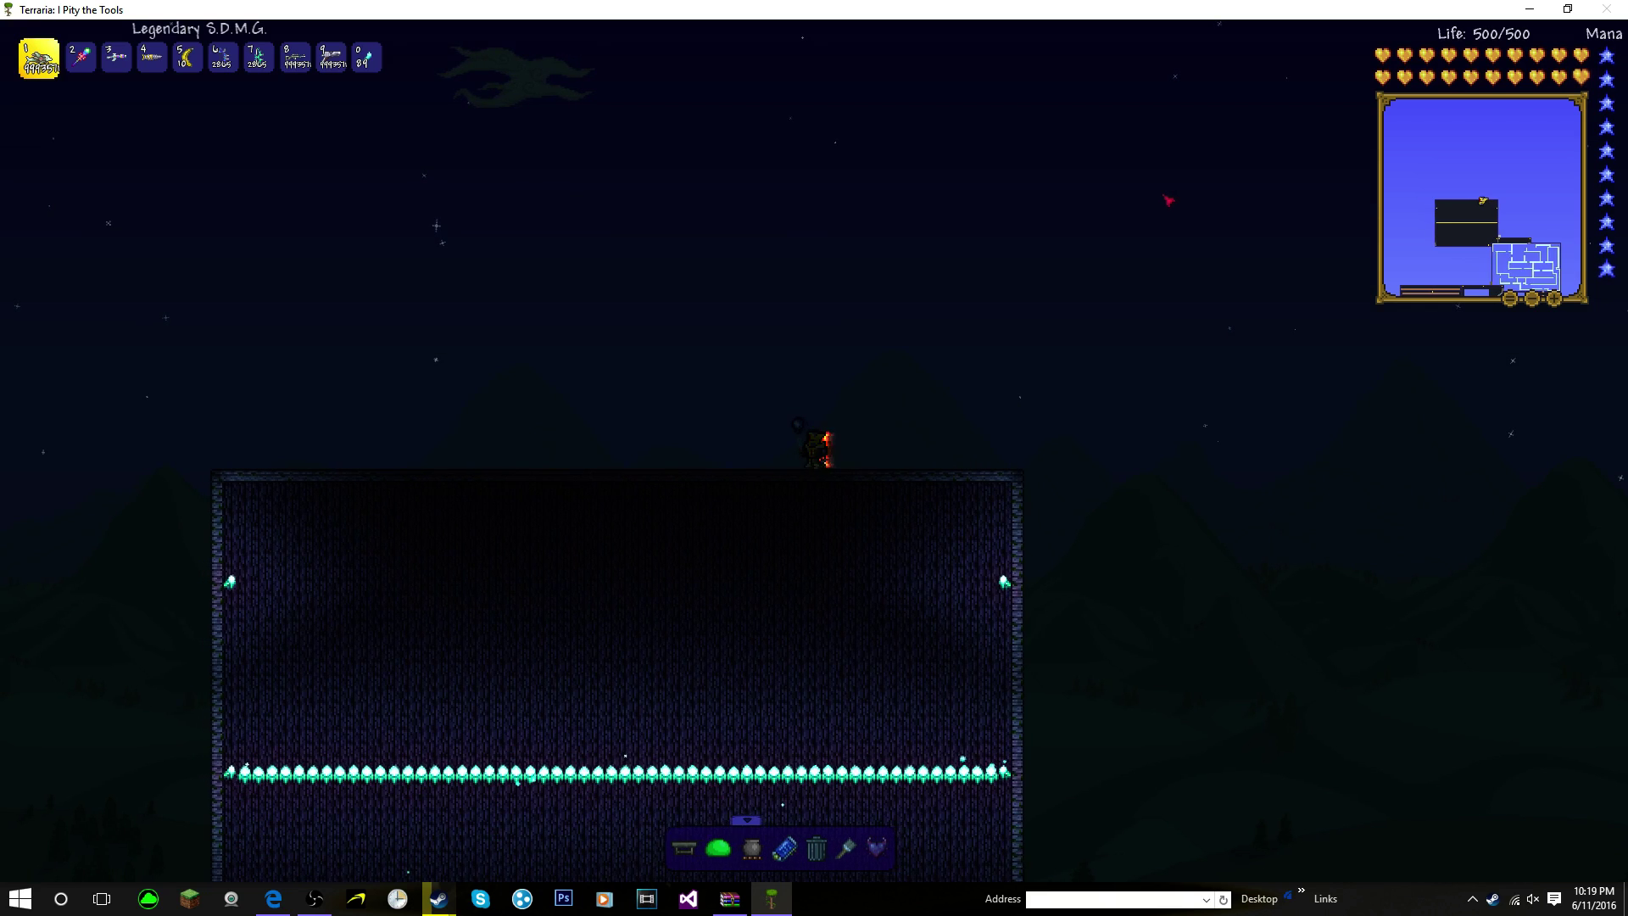
Step: Drop off the roof's east side to the ledge above the maze, shoot the enemy by the wall and collect the coins
key("d")
key("d")
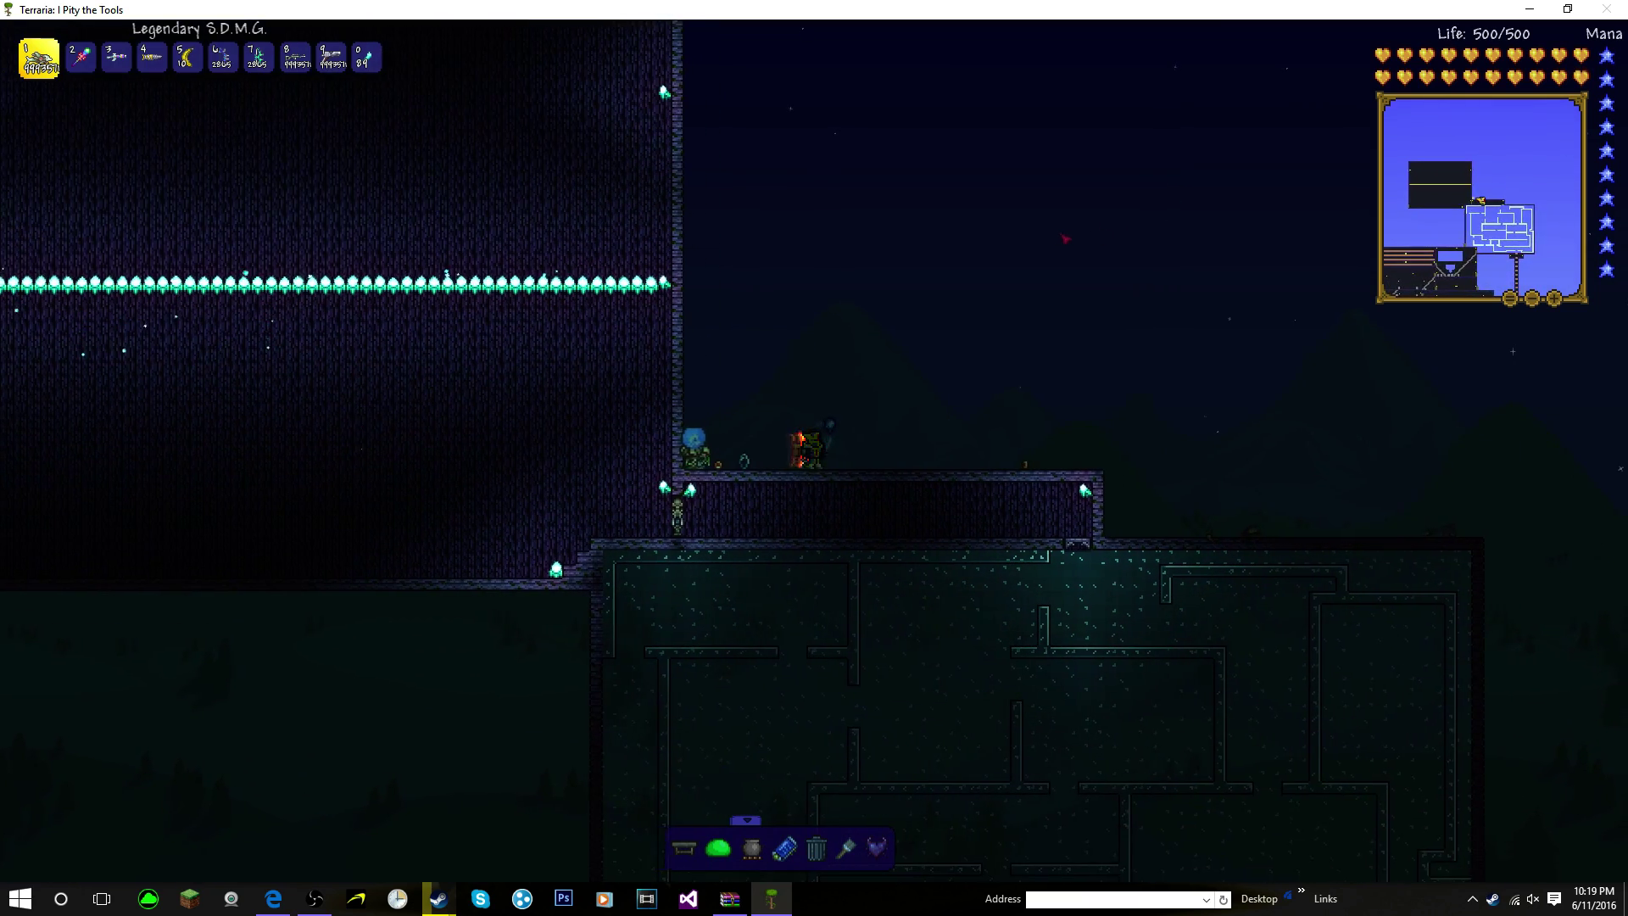
left_click_drag(1065, 244, 667, 401)
key("a")
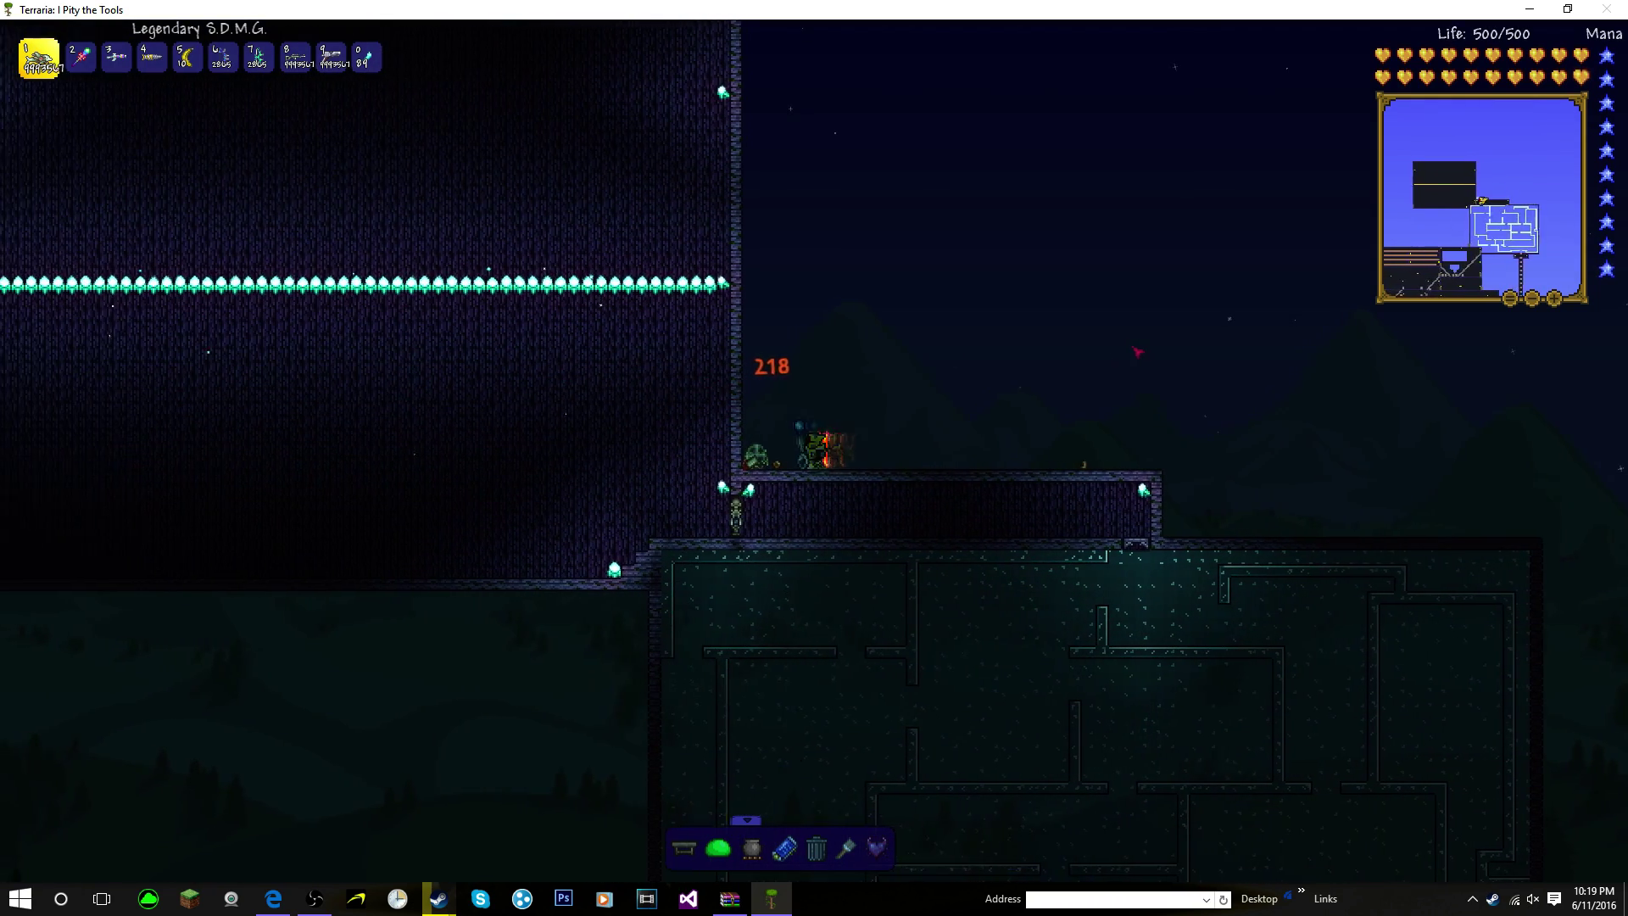
key("d")
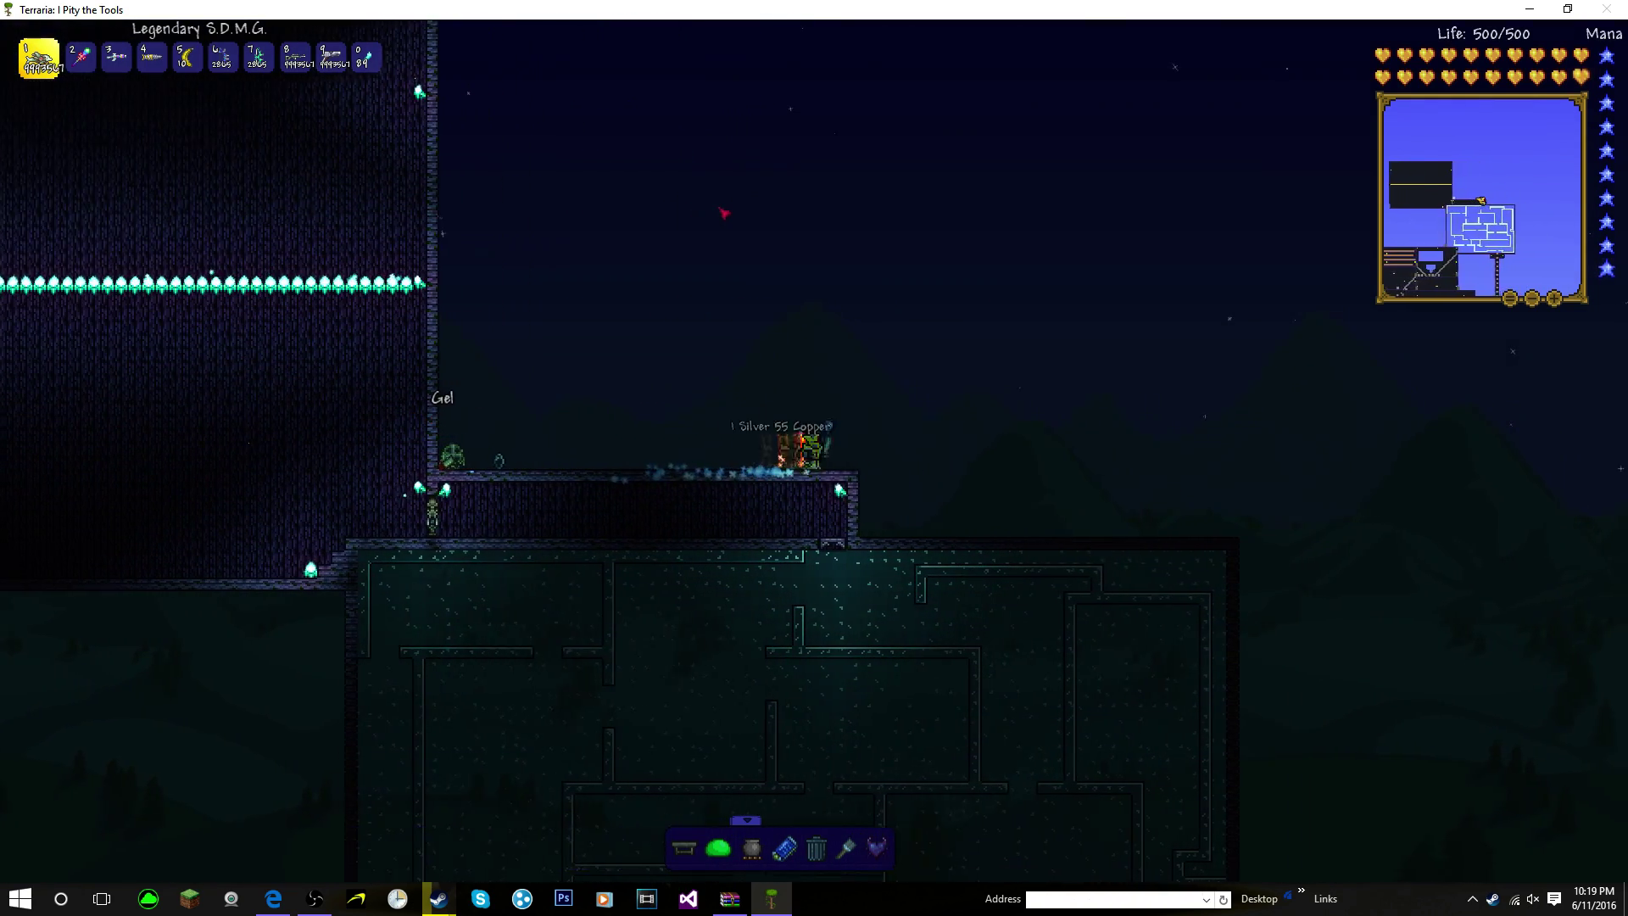
Step: Descend past the east side of the maze and steer west toward the crafting-station tower
key("d")
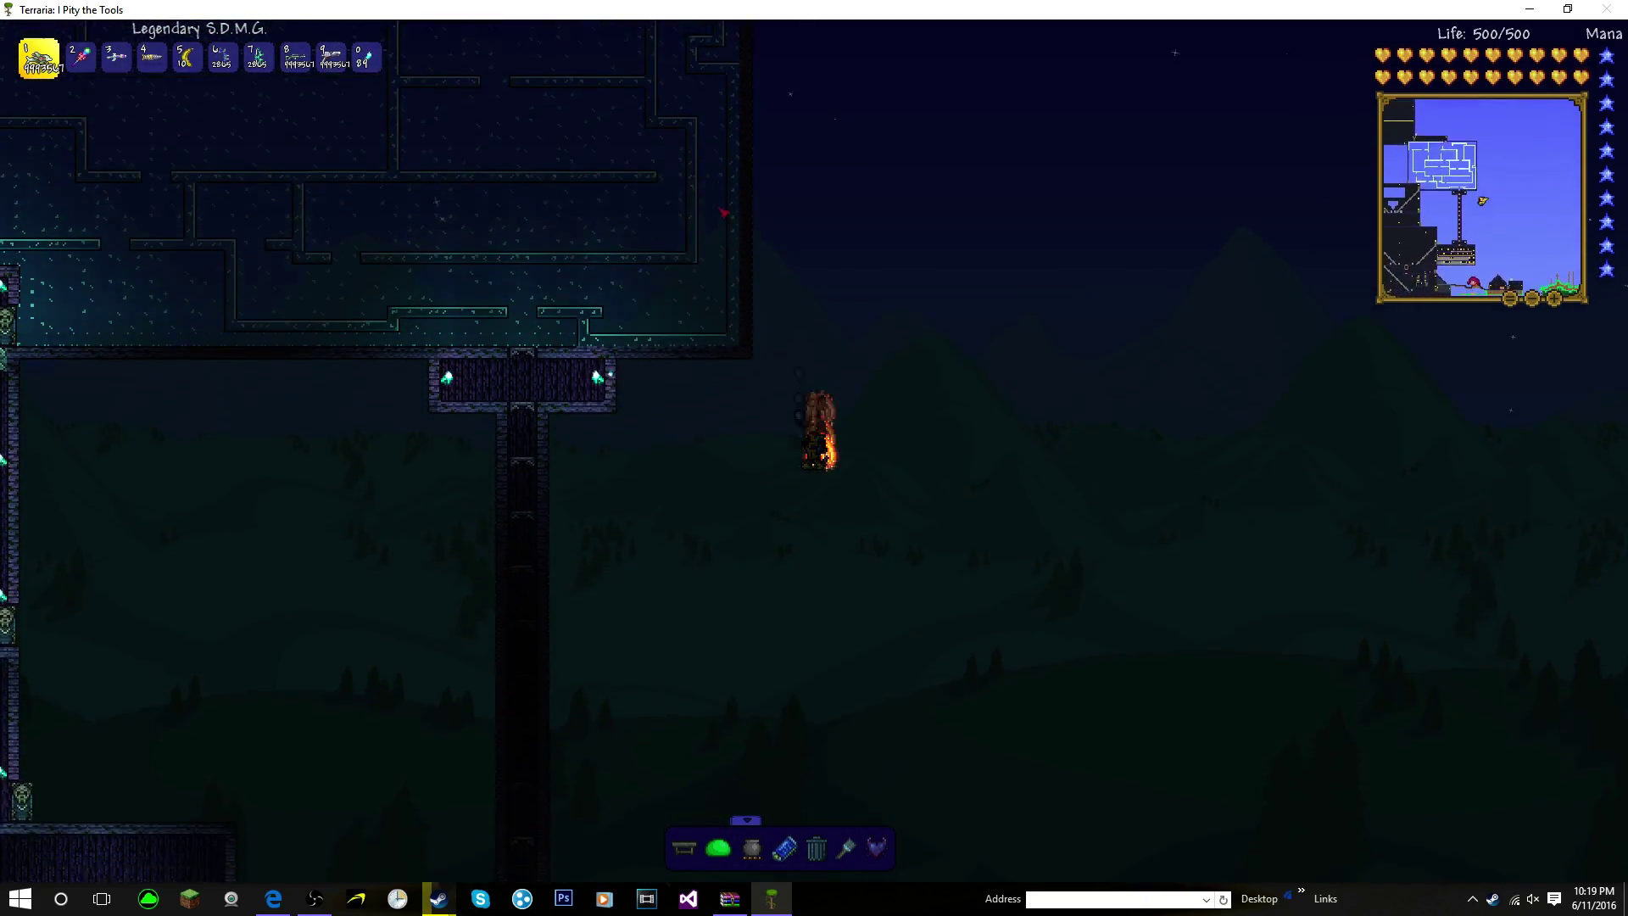
key("a")
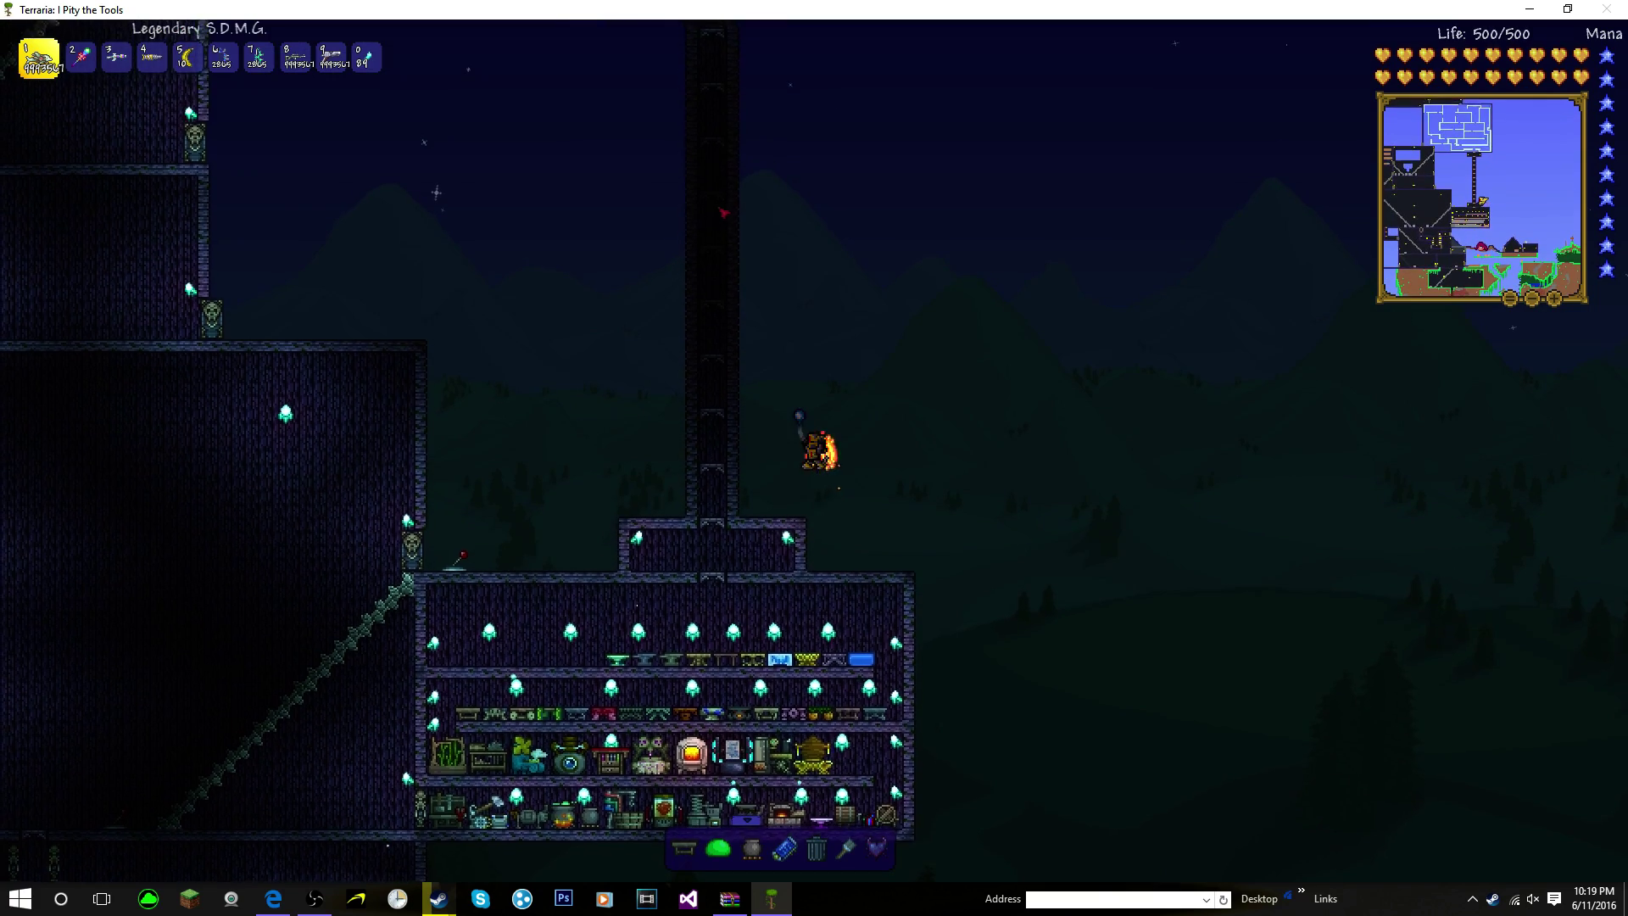